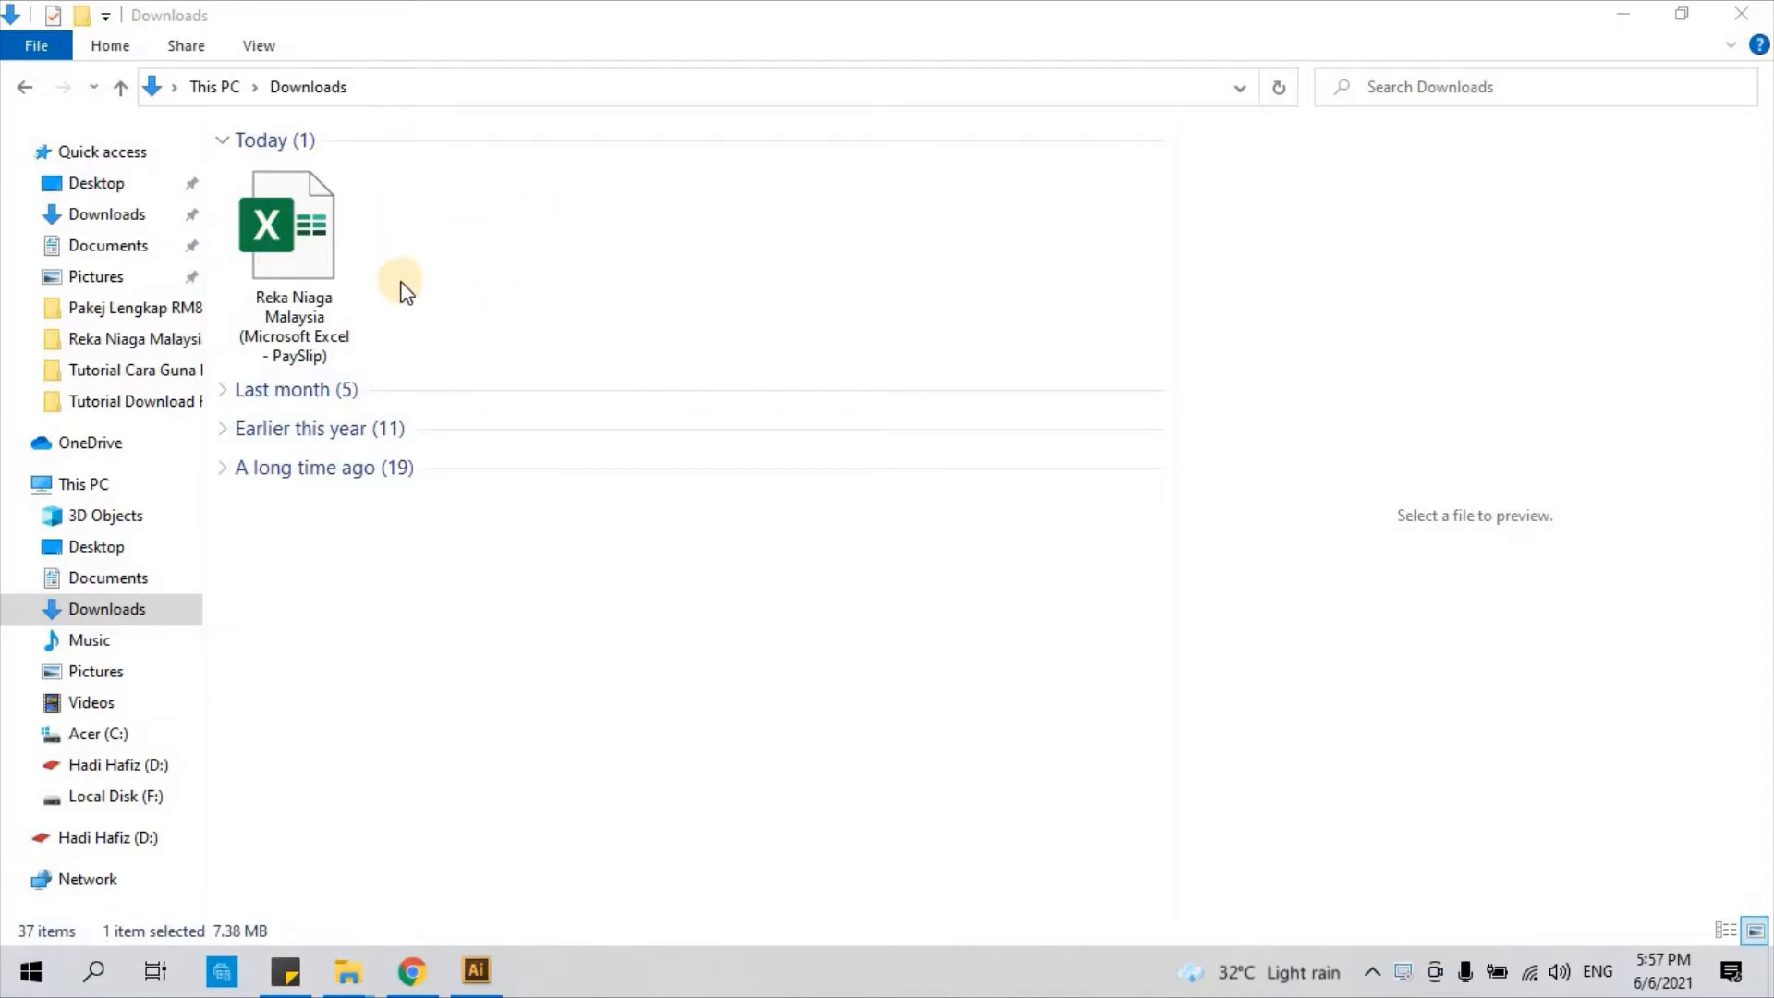
# Open the Reka Niaga Malaysia (Microsoft Excel - PaySlip) workbook from the Downloads folder
pyautogui.click(296, 263)
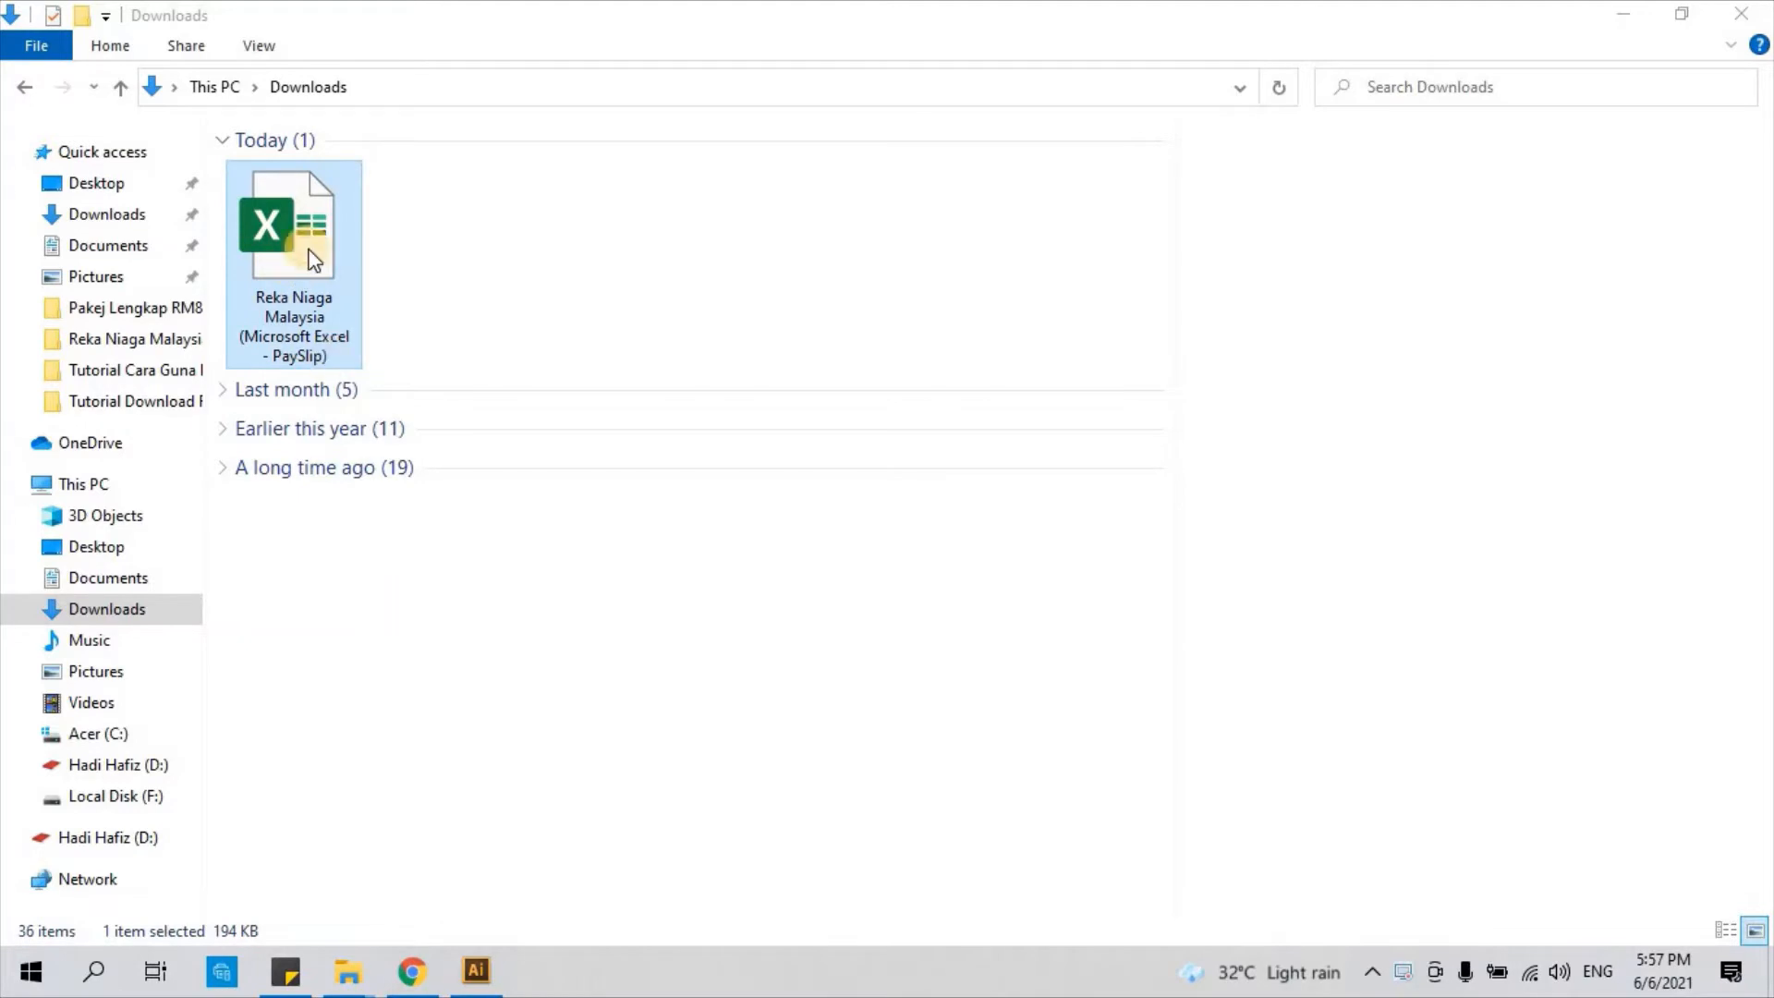
pyautogui.doubleClick(314, 260)
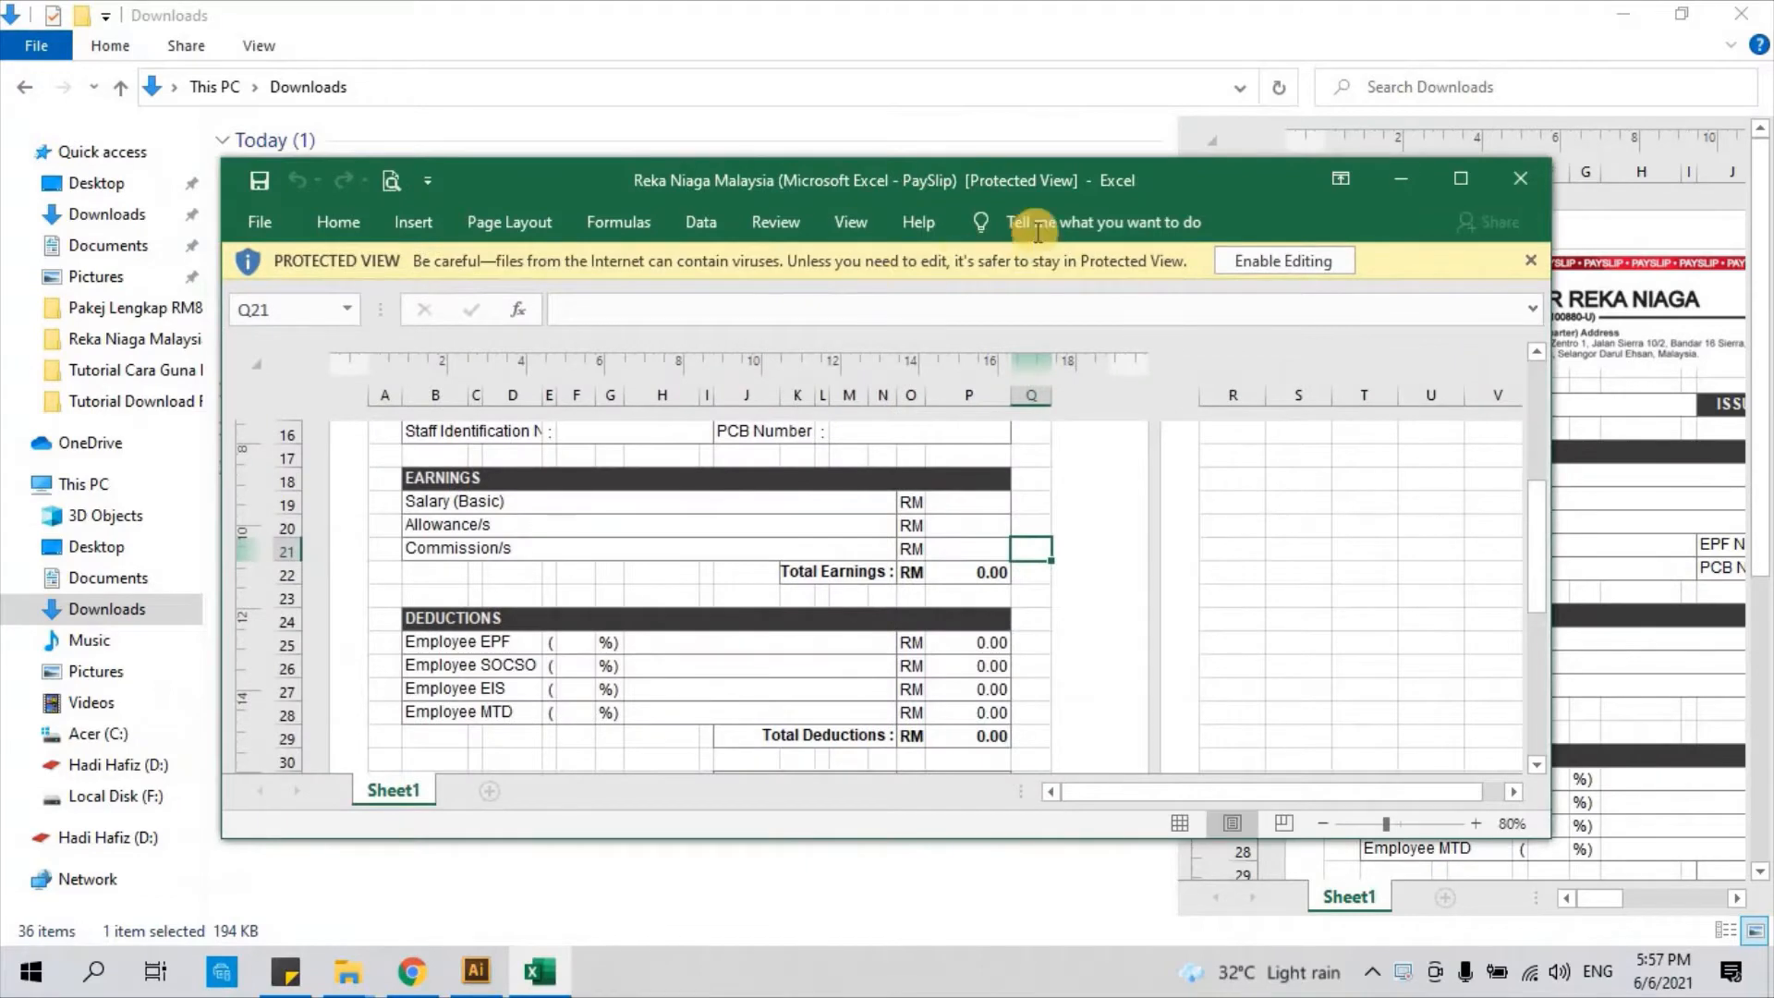
# Enable editing on the Protected View payslip workbook and maximize its Excel window
pyautogui.click(1462, 180)
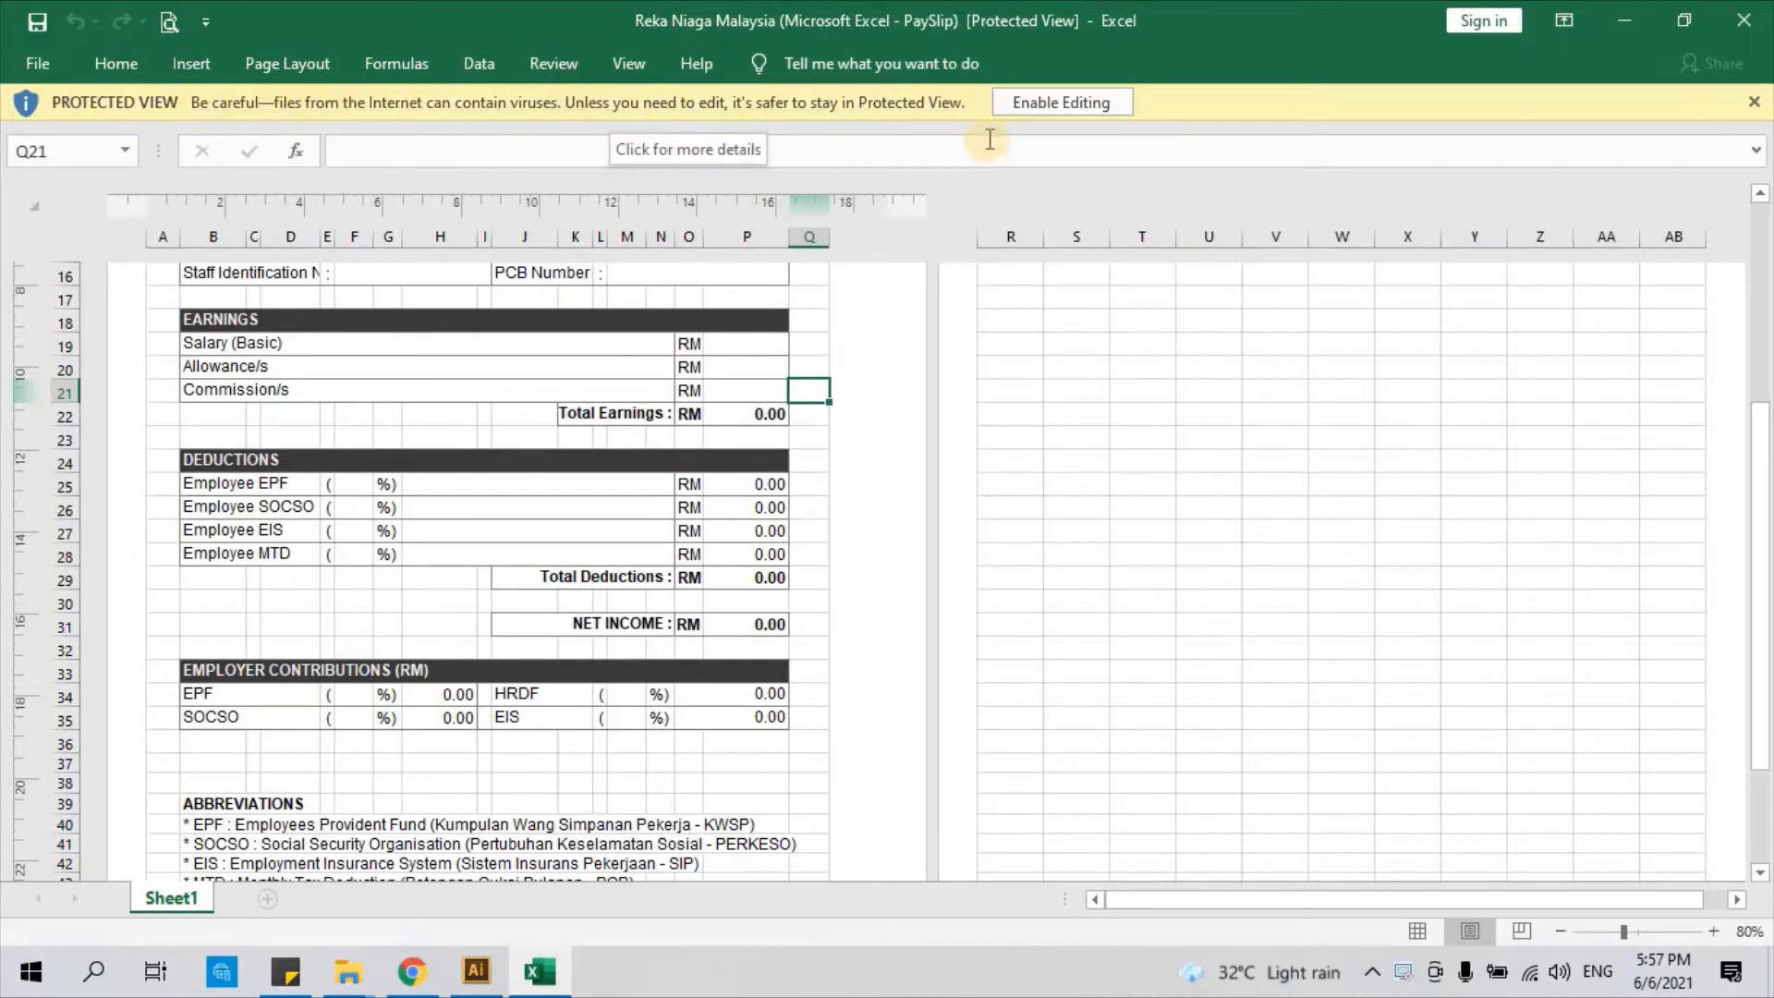
pyautogui.click(1065, 102)
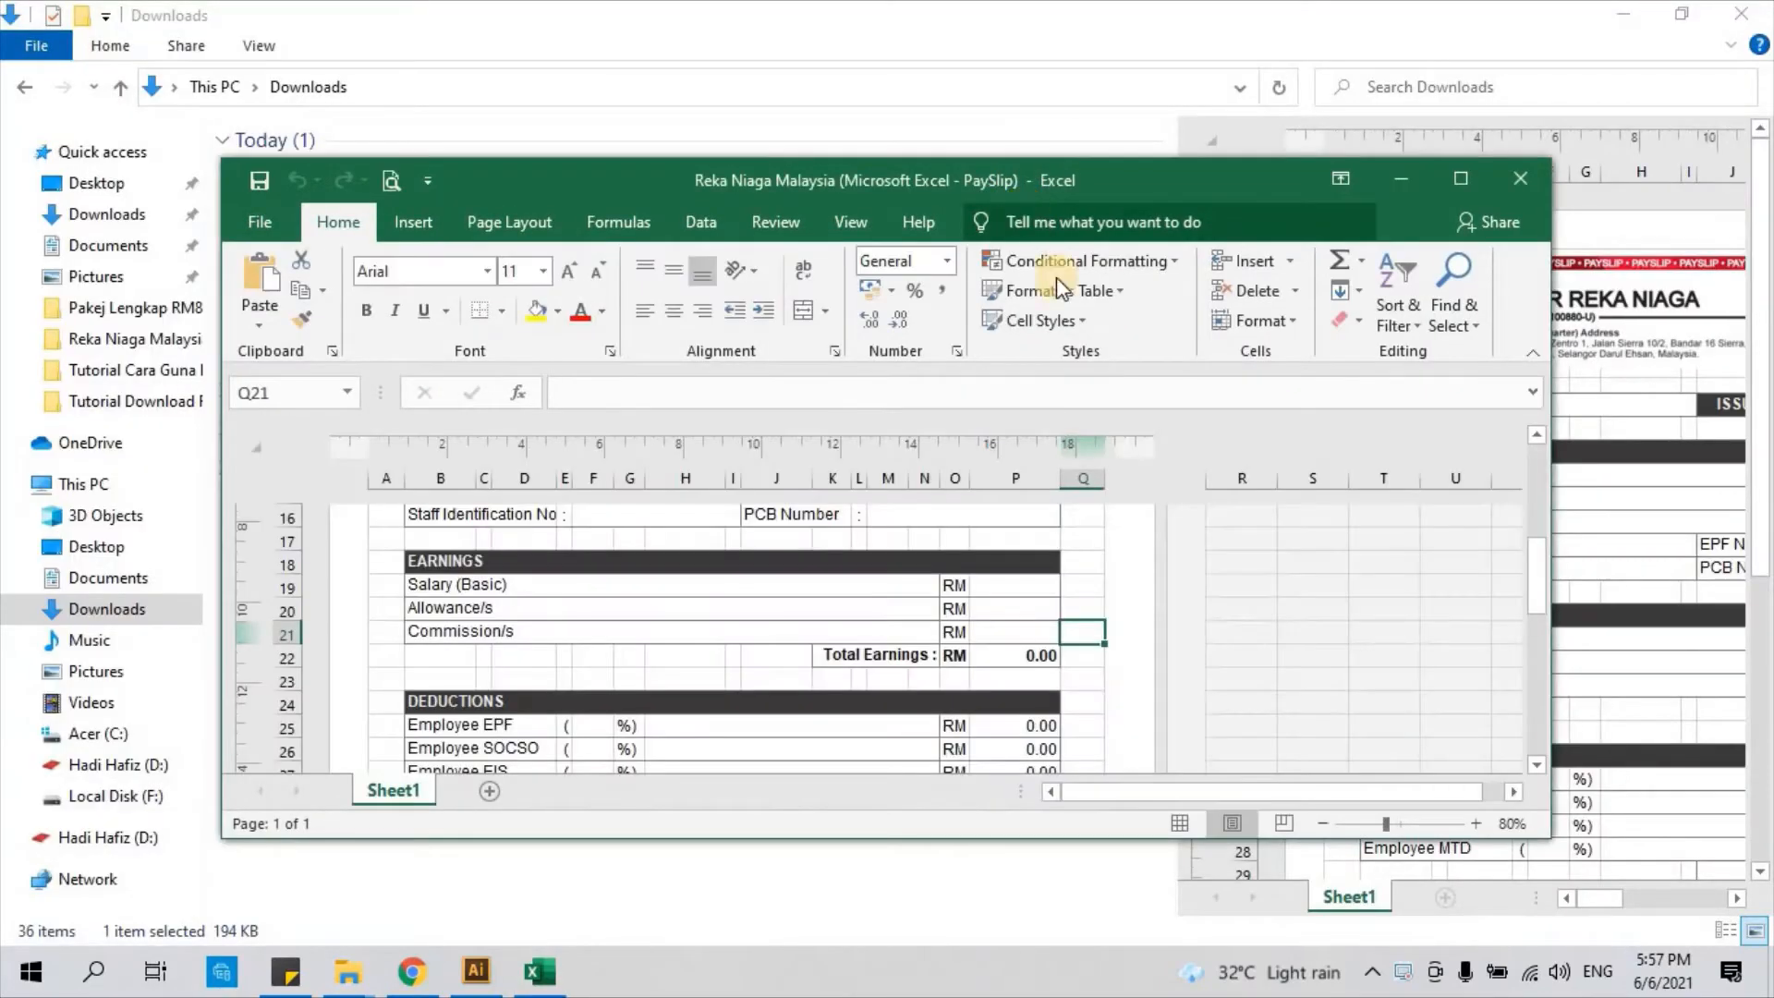
pyautogui.click(1455, 186)
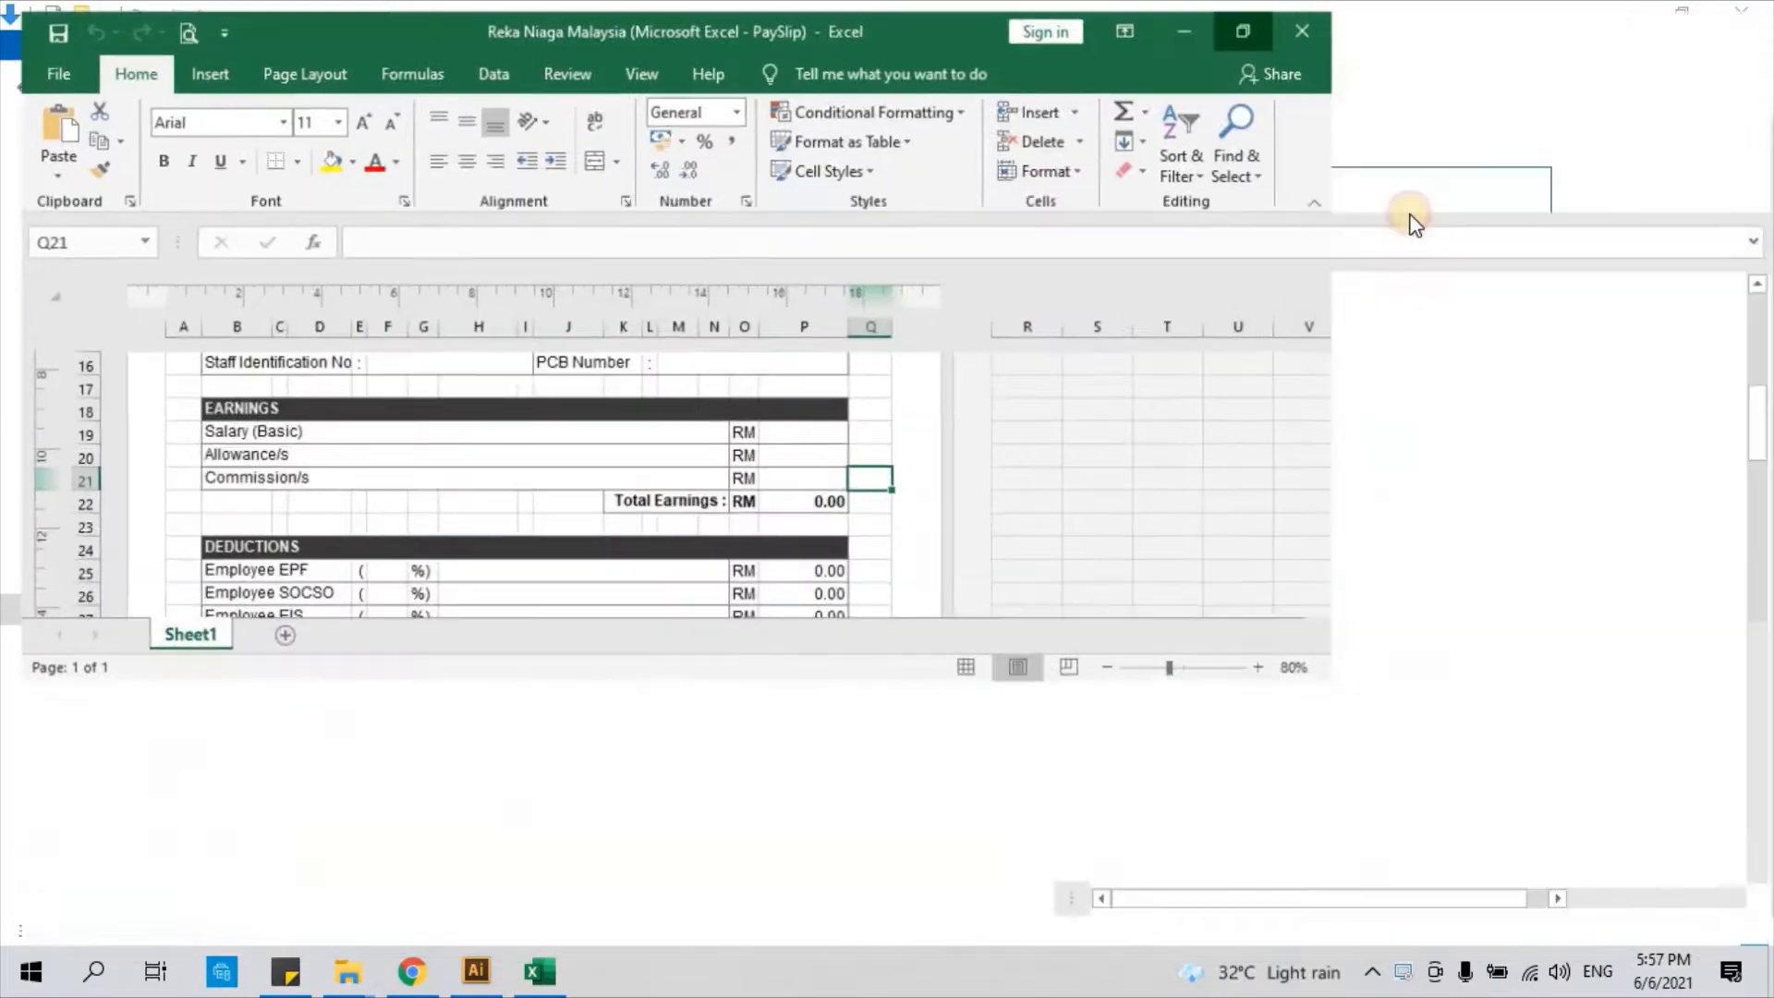
pyautogui.scroll(5, 691, 537)
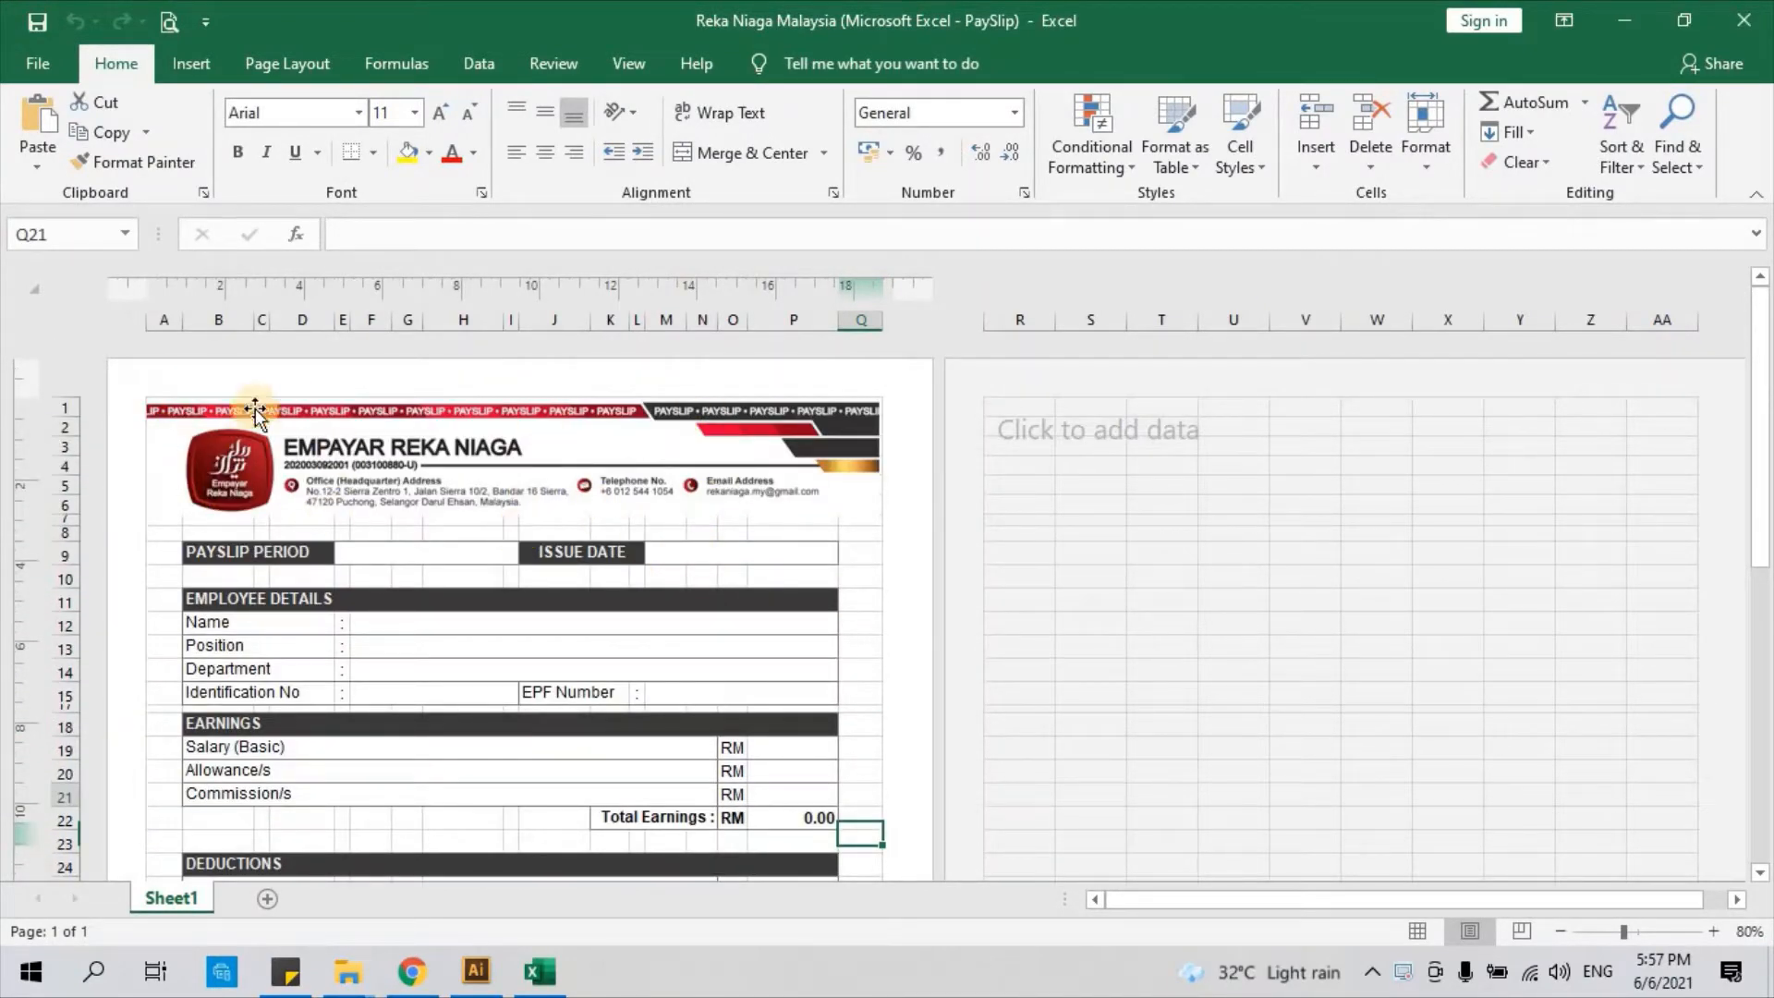
pyautogui.scroll(-1, 258, 463)
pyautogui.scroll(1, 257, 474)
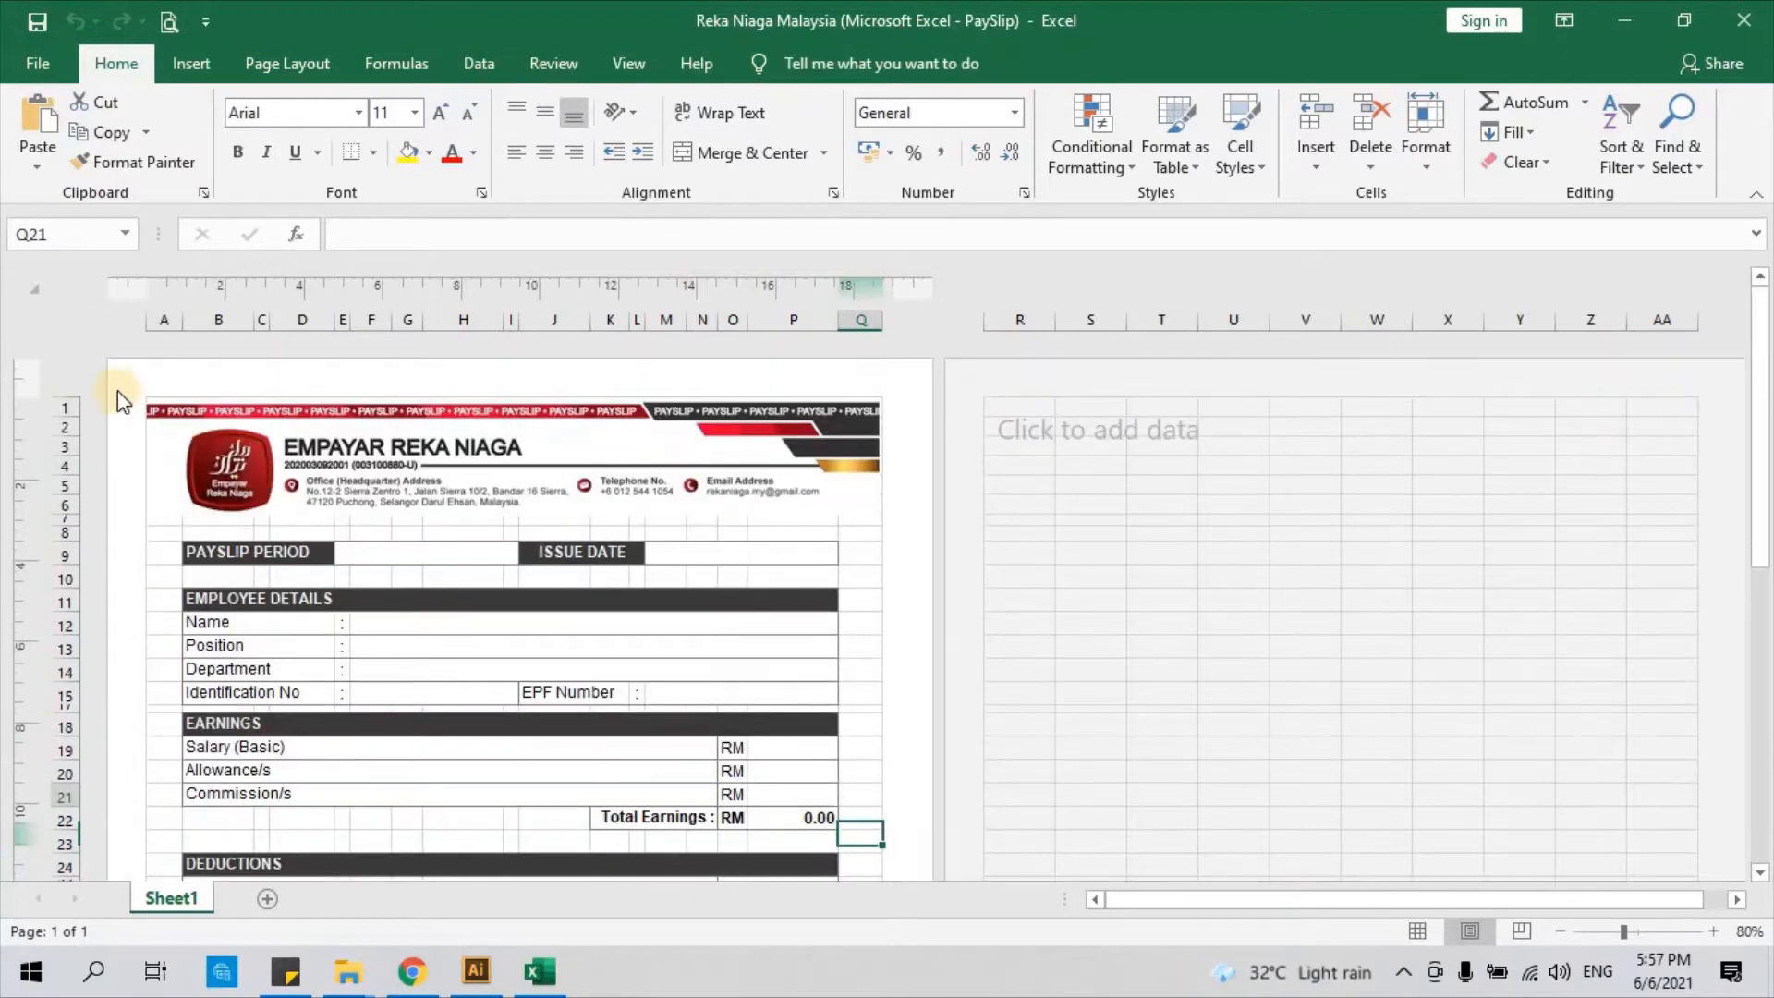
pyautogui.scroll(-6, 740, 468)
pyautogui.scroll(-4, 772, 607)
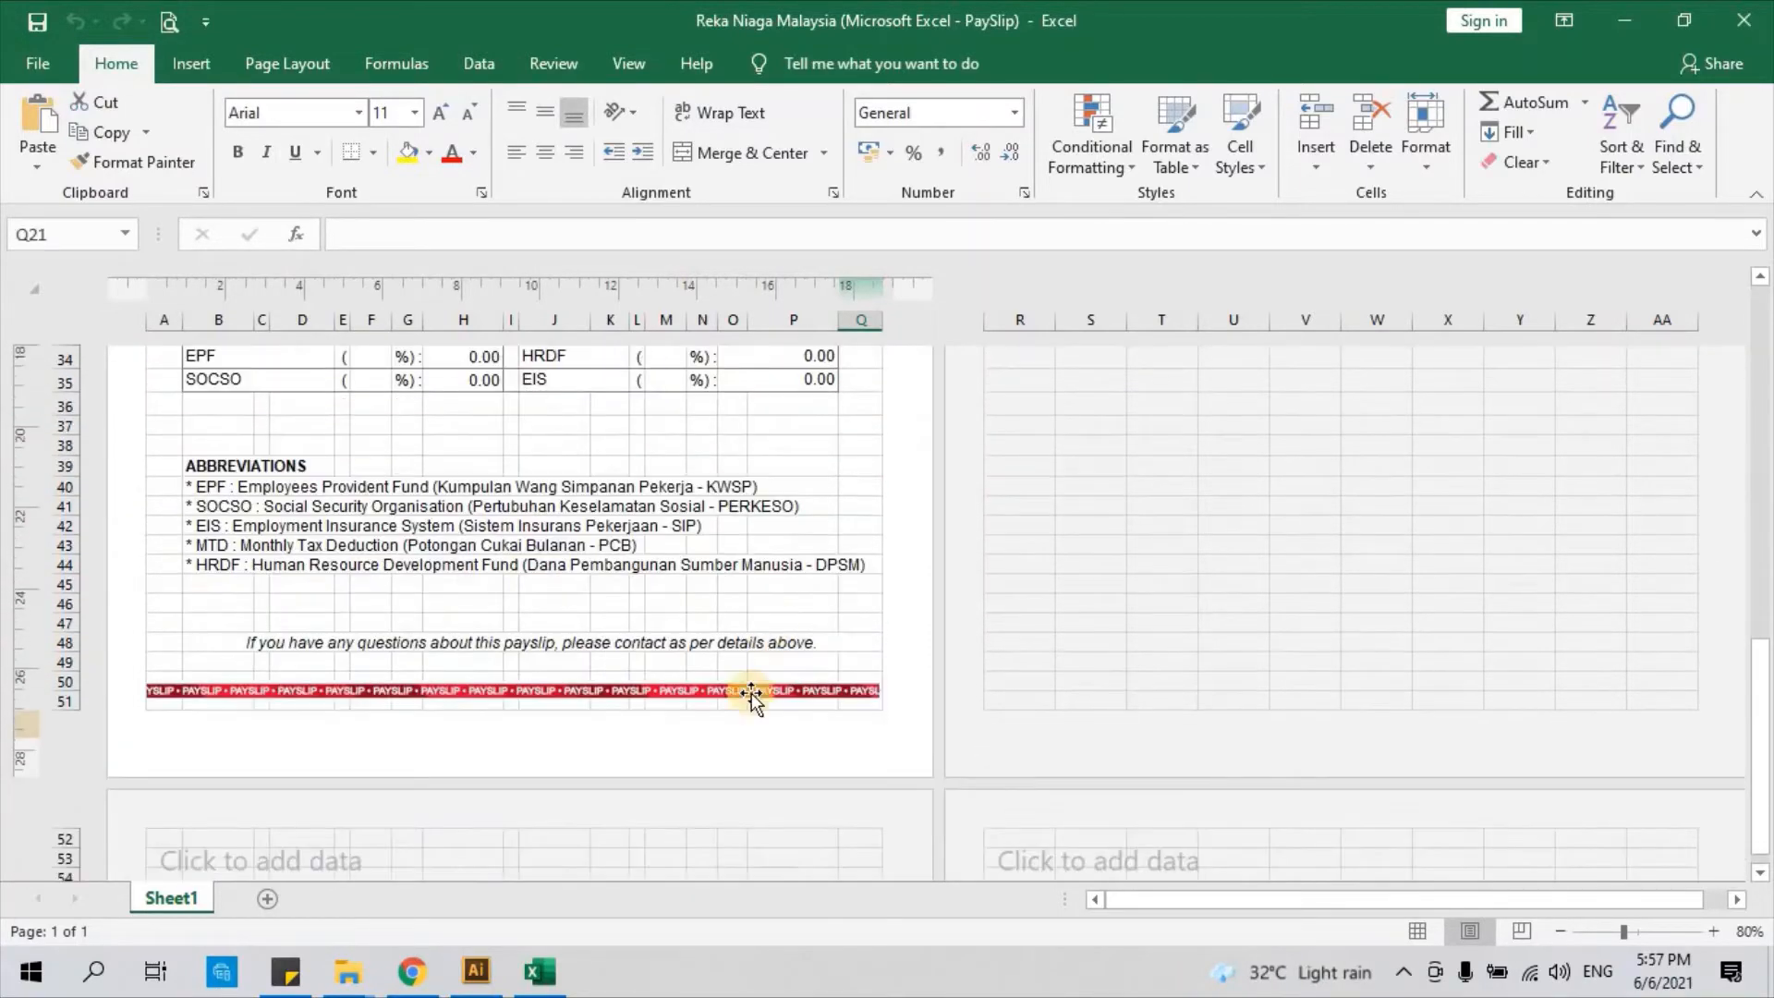
pyautogui.scroll(8, 198, 535)
pyautogui.scroll(2, 246, 492)
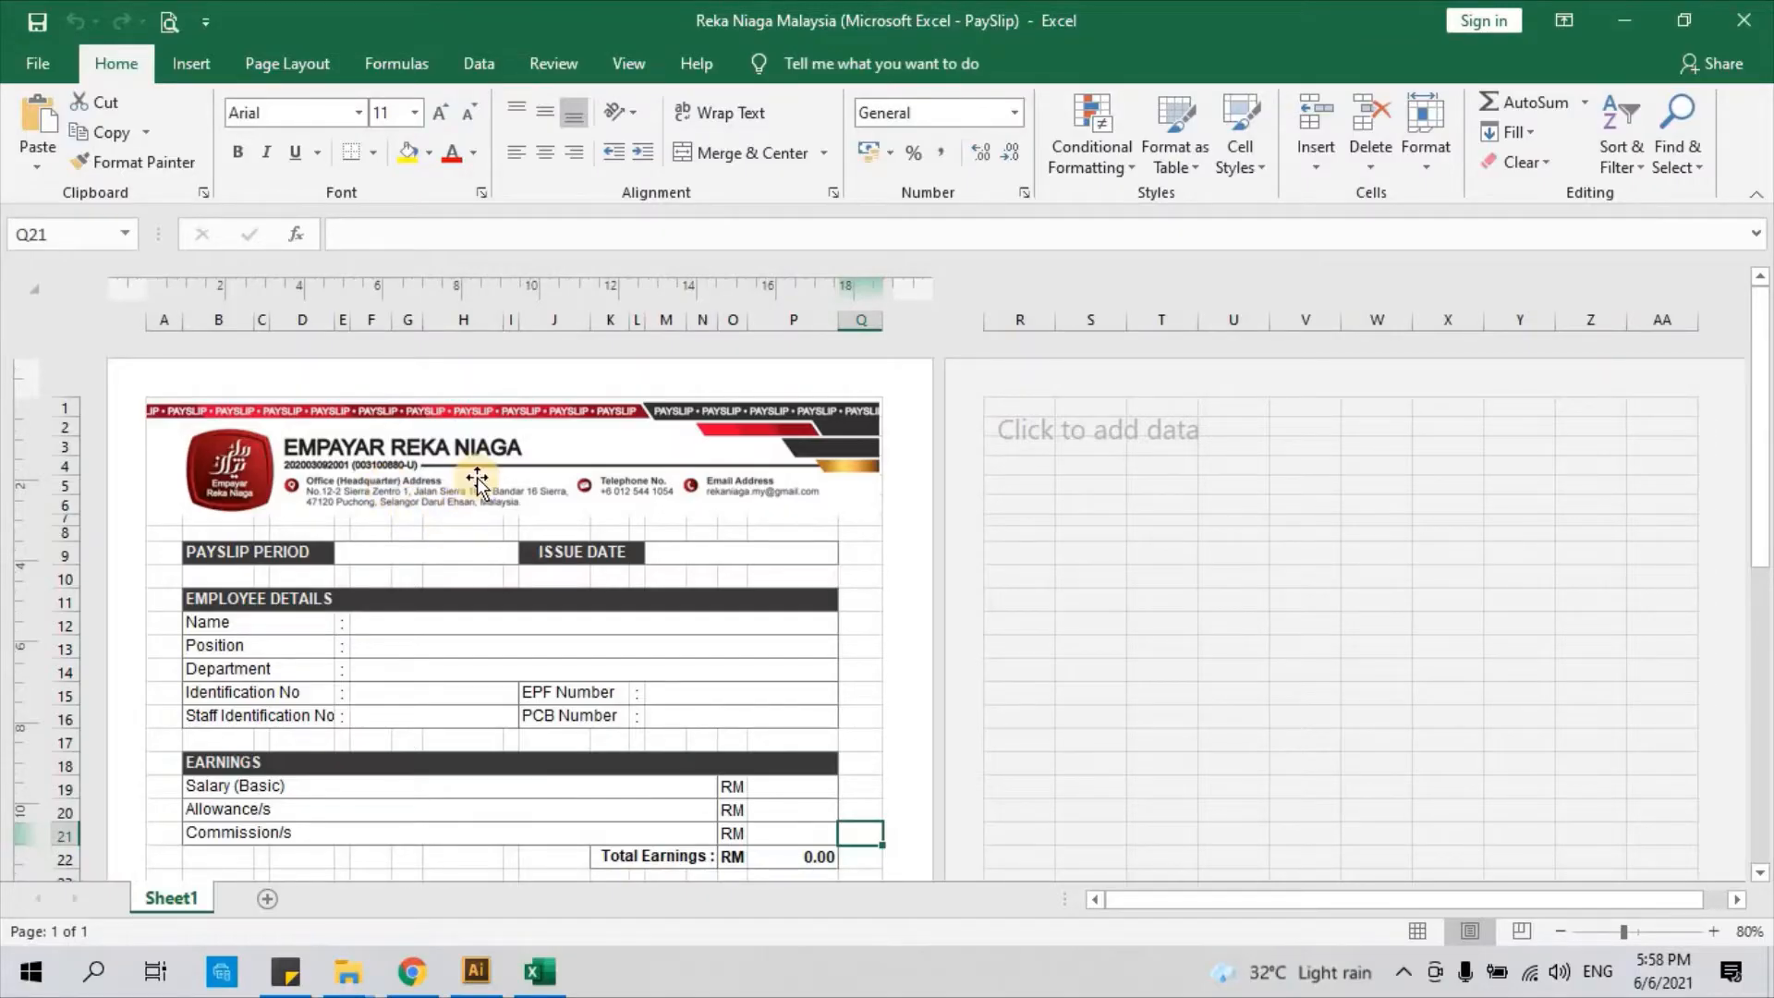
pyautogui.scroll(-2, 476, 477)
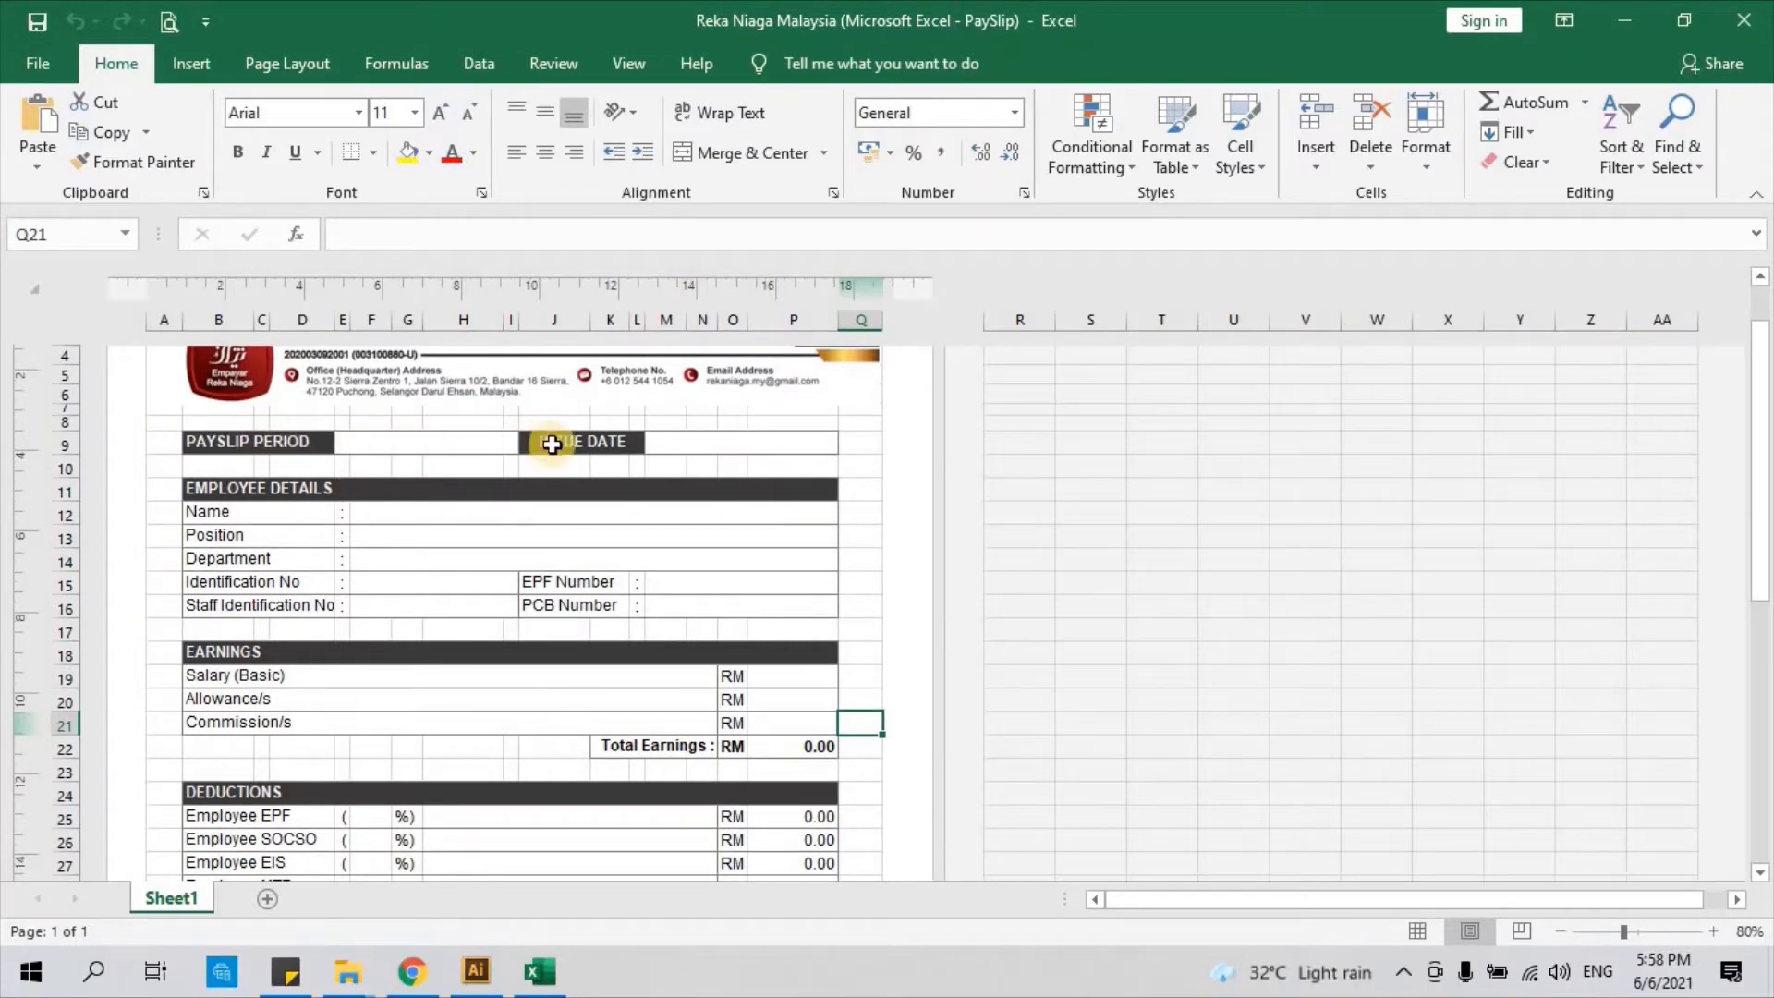
# Enter Mei 2021 as the Payslip Period in E9 and 31st Mei 2021 as the Issue Date in M9
pyautogui.click(365, 446)
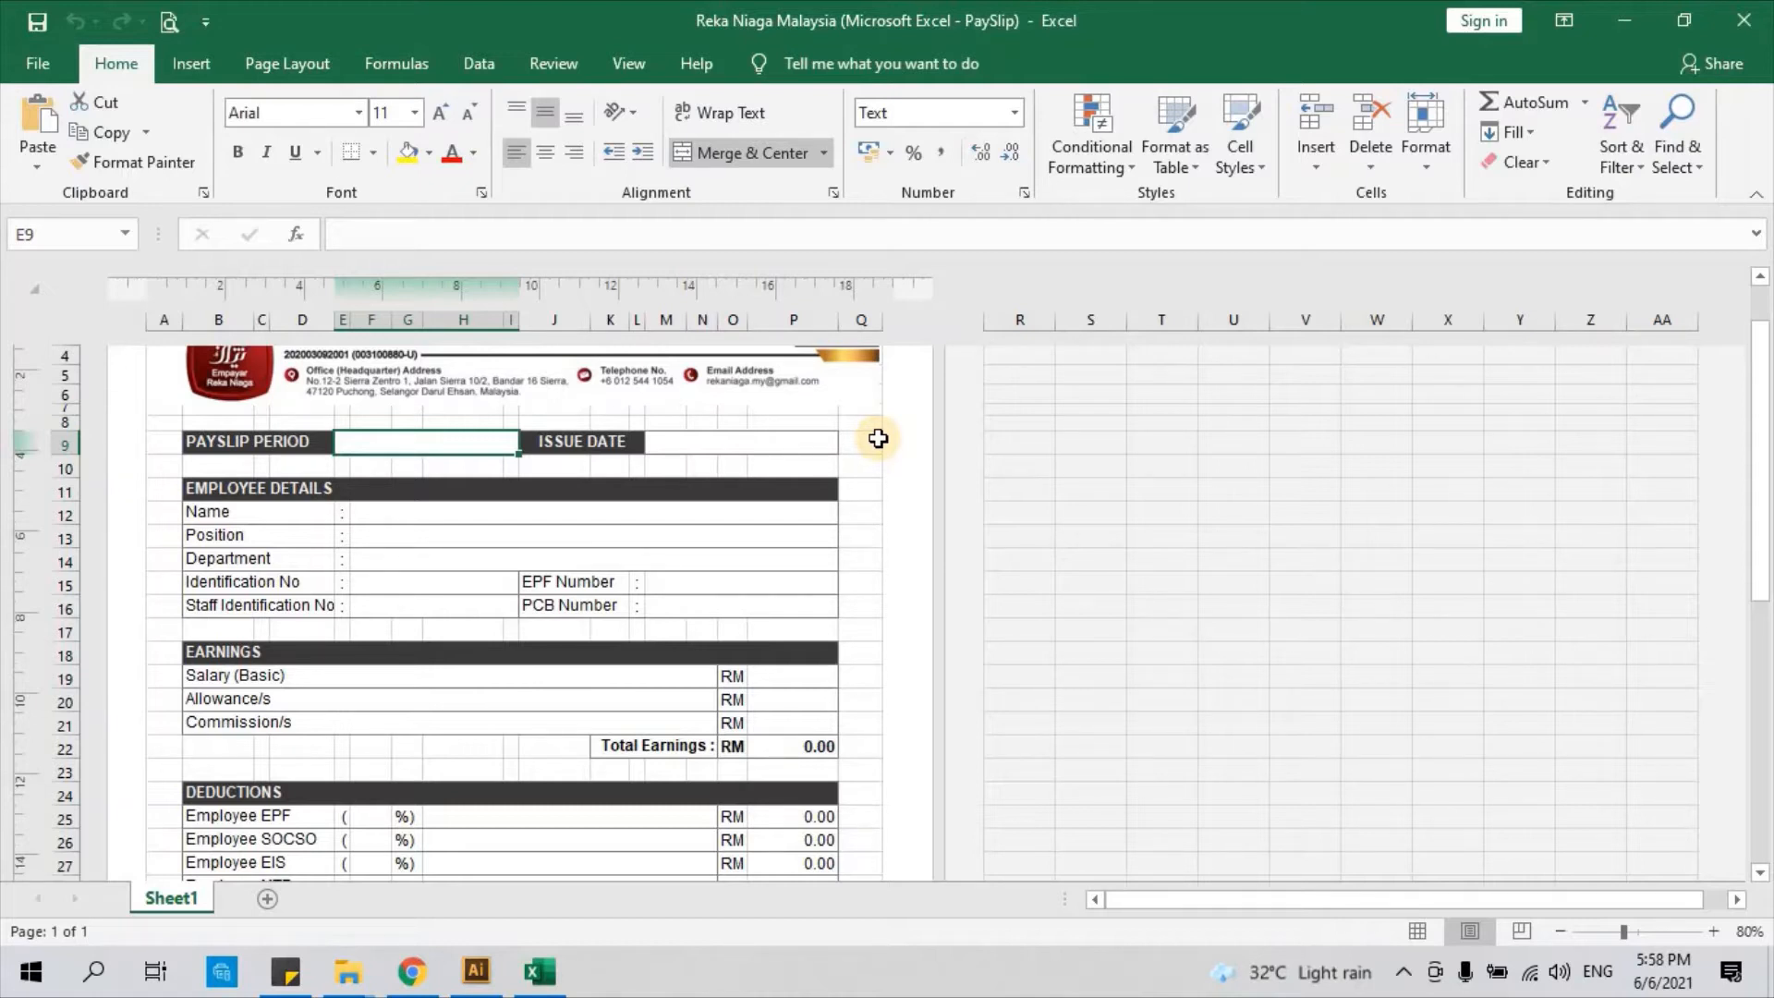
pyautogui.write('m')
pyautogui.press('BackSpace')
pyautogui.press('capslock')
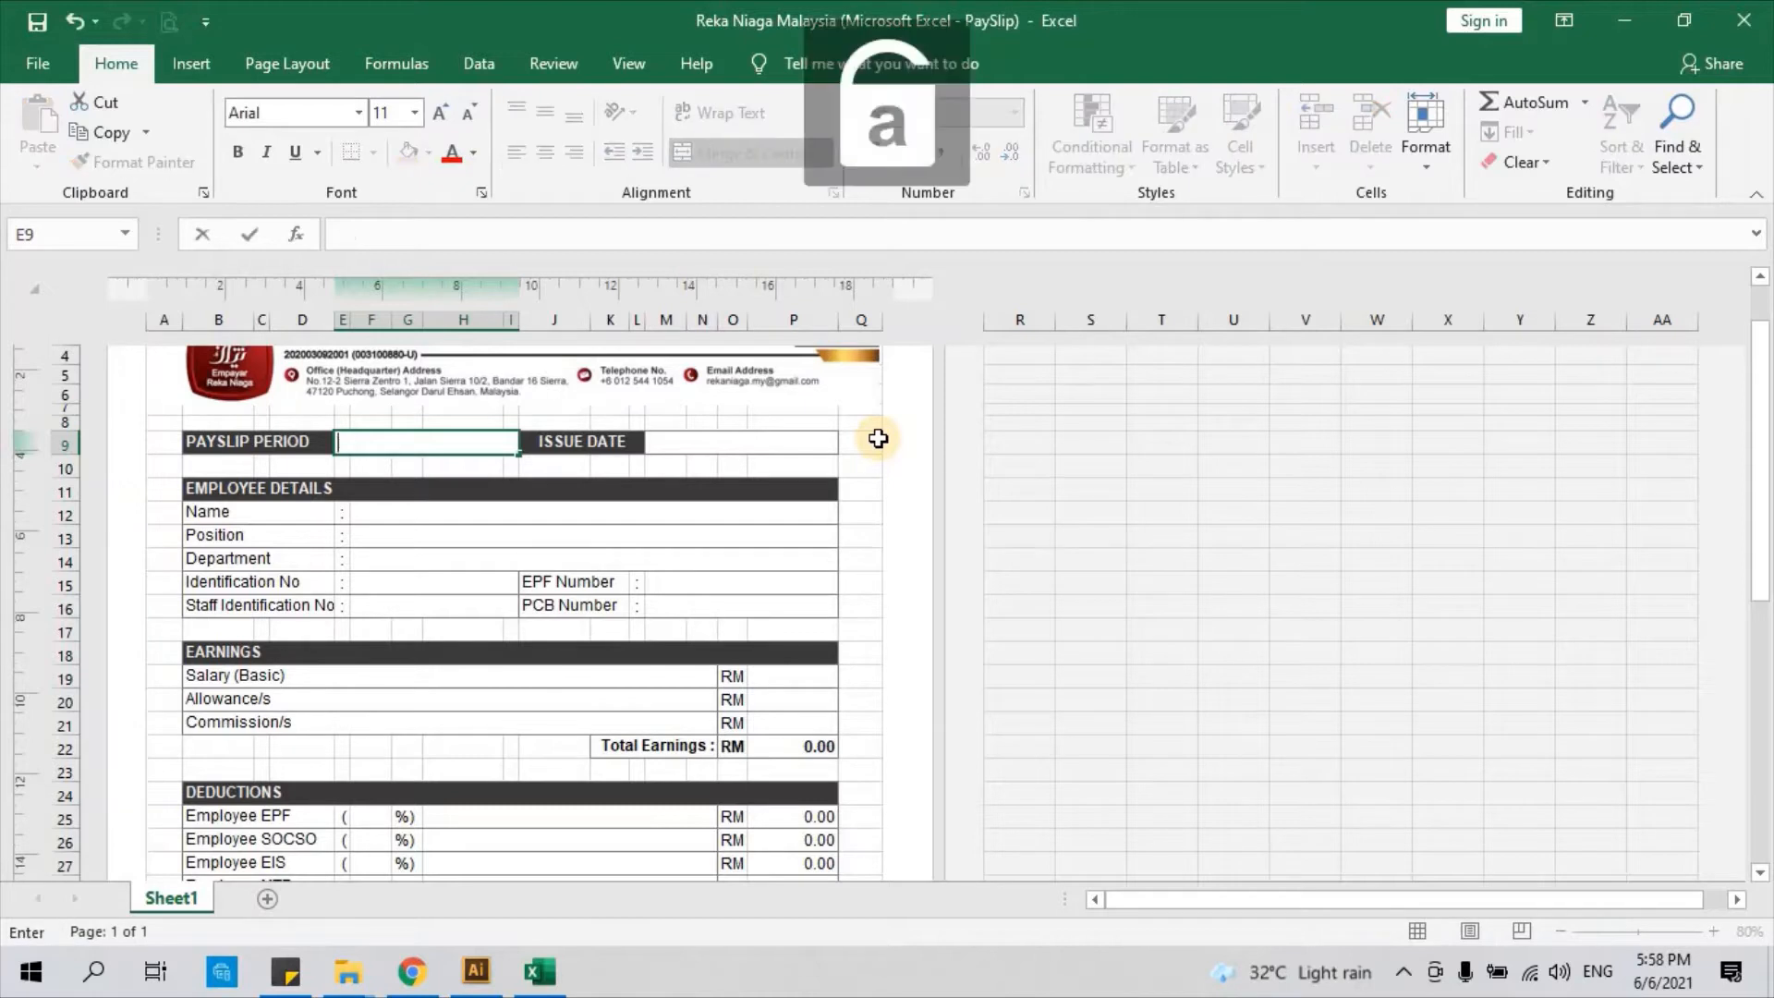
pyautogui.write('Mei 2021')
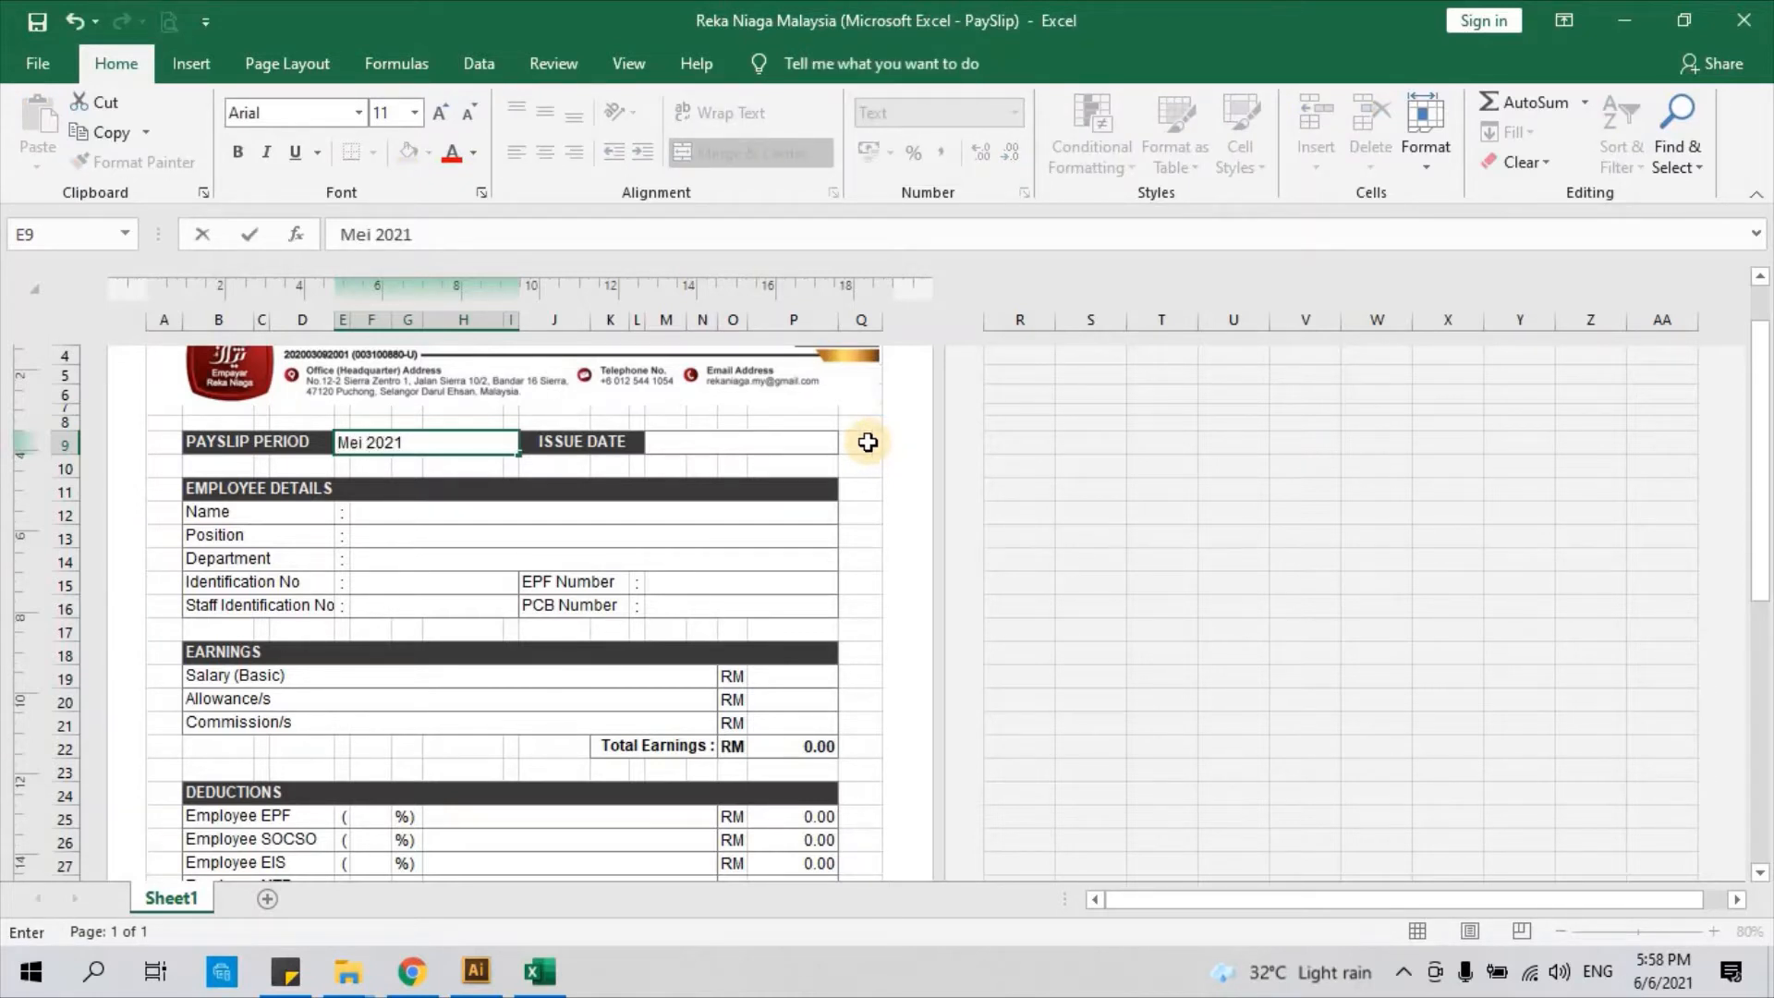
pyautogui.click(691, 447)
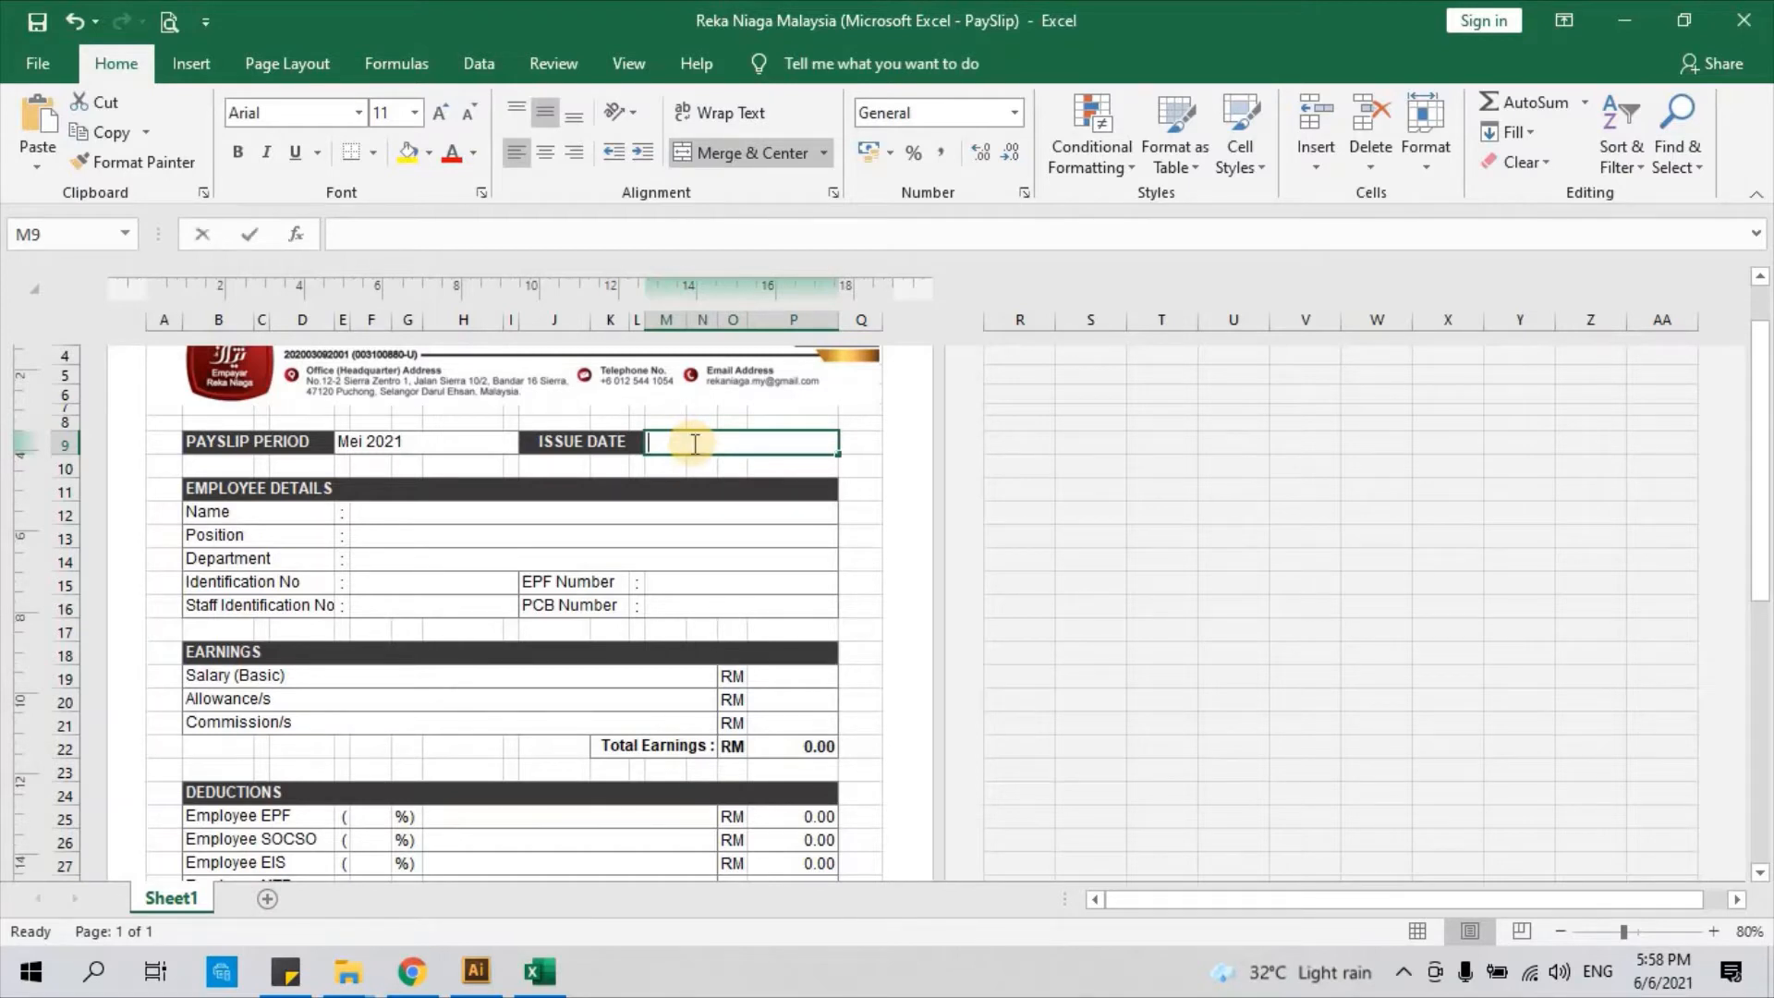
pyautogui.write('31st Mei 2021')
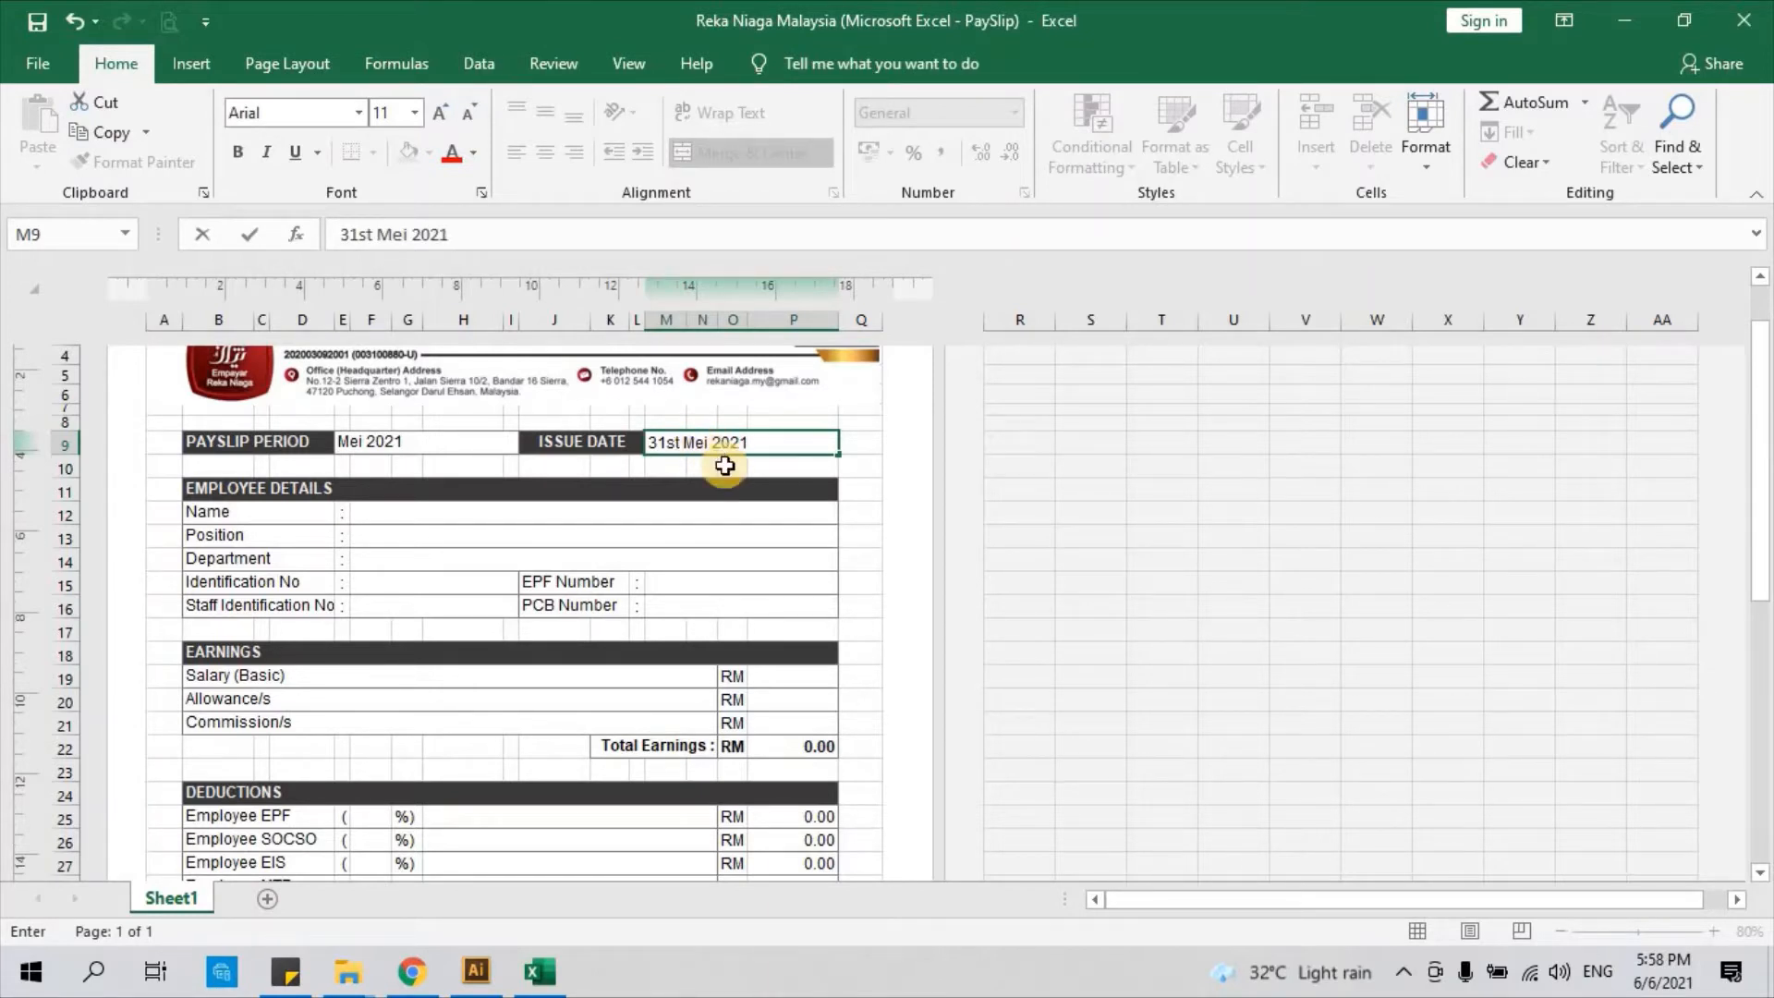
pyautogui.click(725, 465)
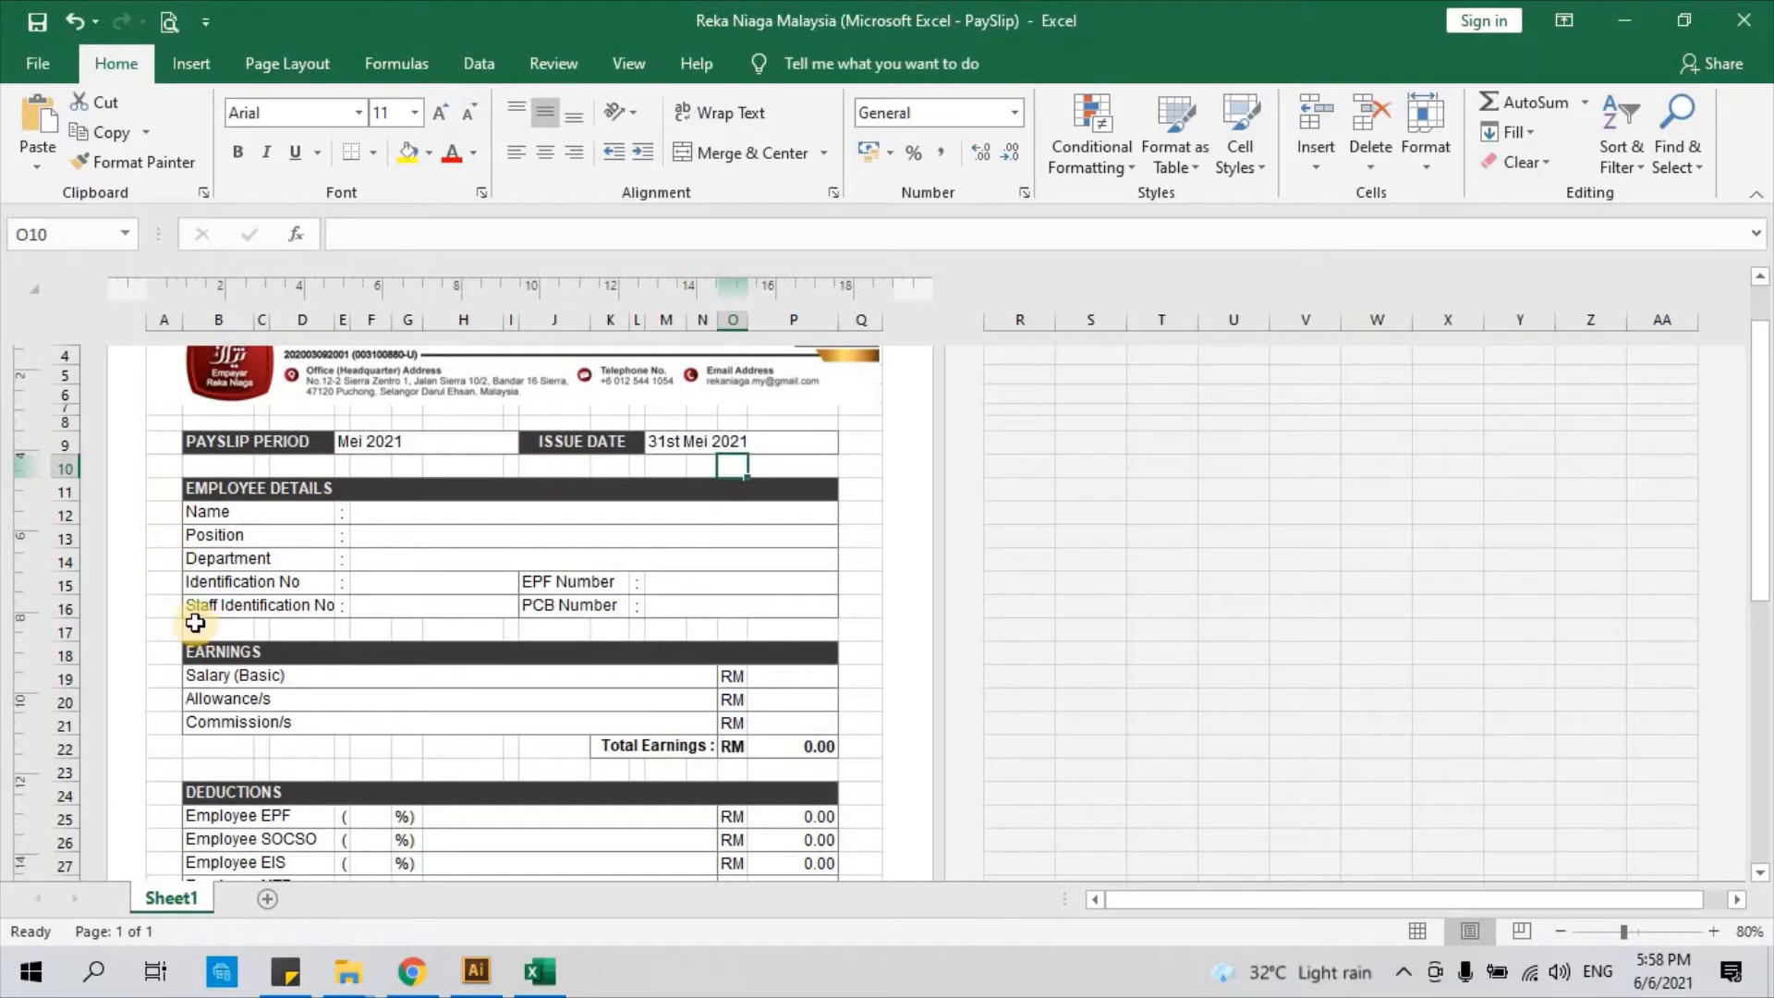
# Scroll past the deductions and Net Income down to the employer contributions and abbreviations list
pyautogui.click(152, 495)
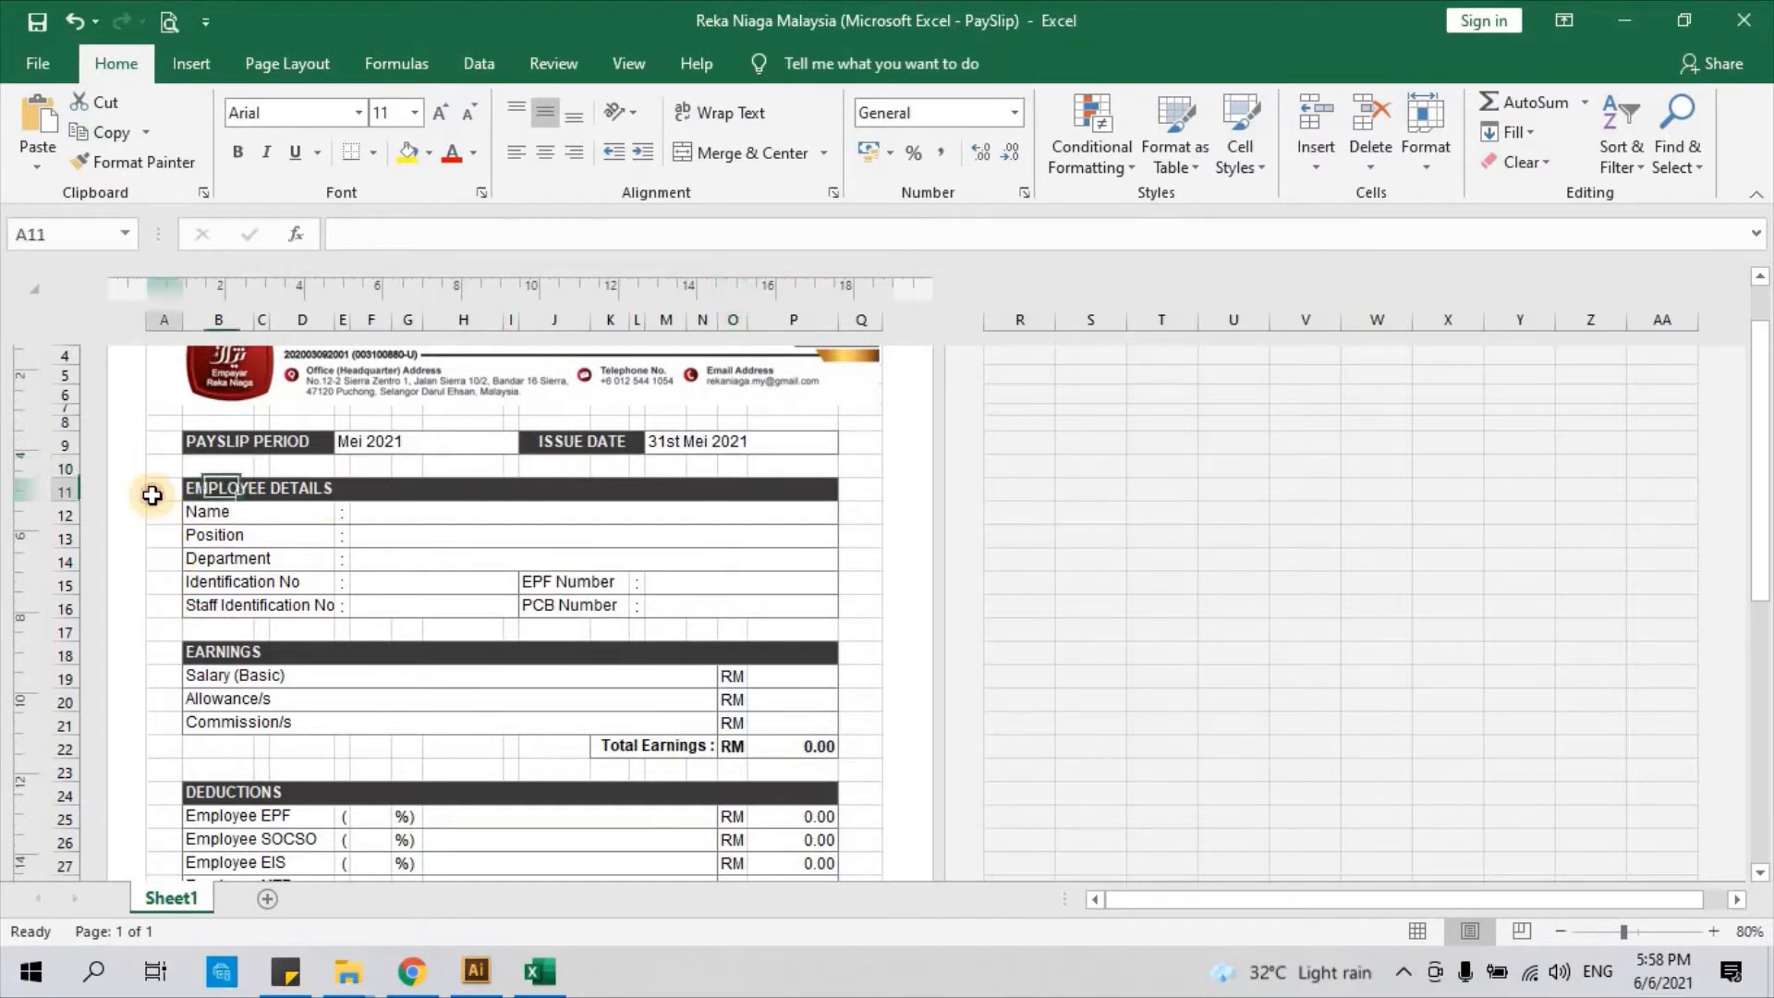
pyautogui.moveTo(205, 485); pyautogui.dragTo(600, 606)
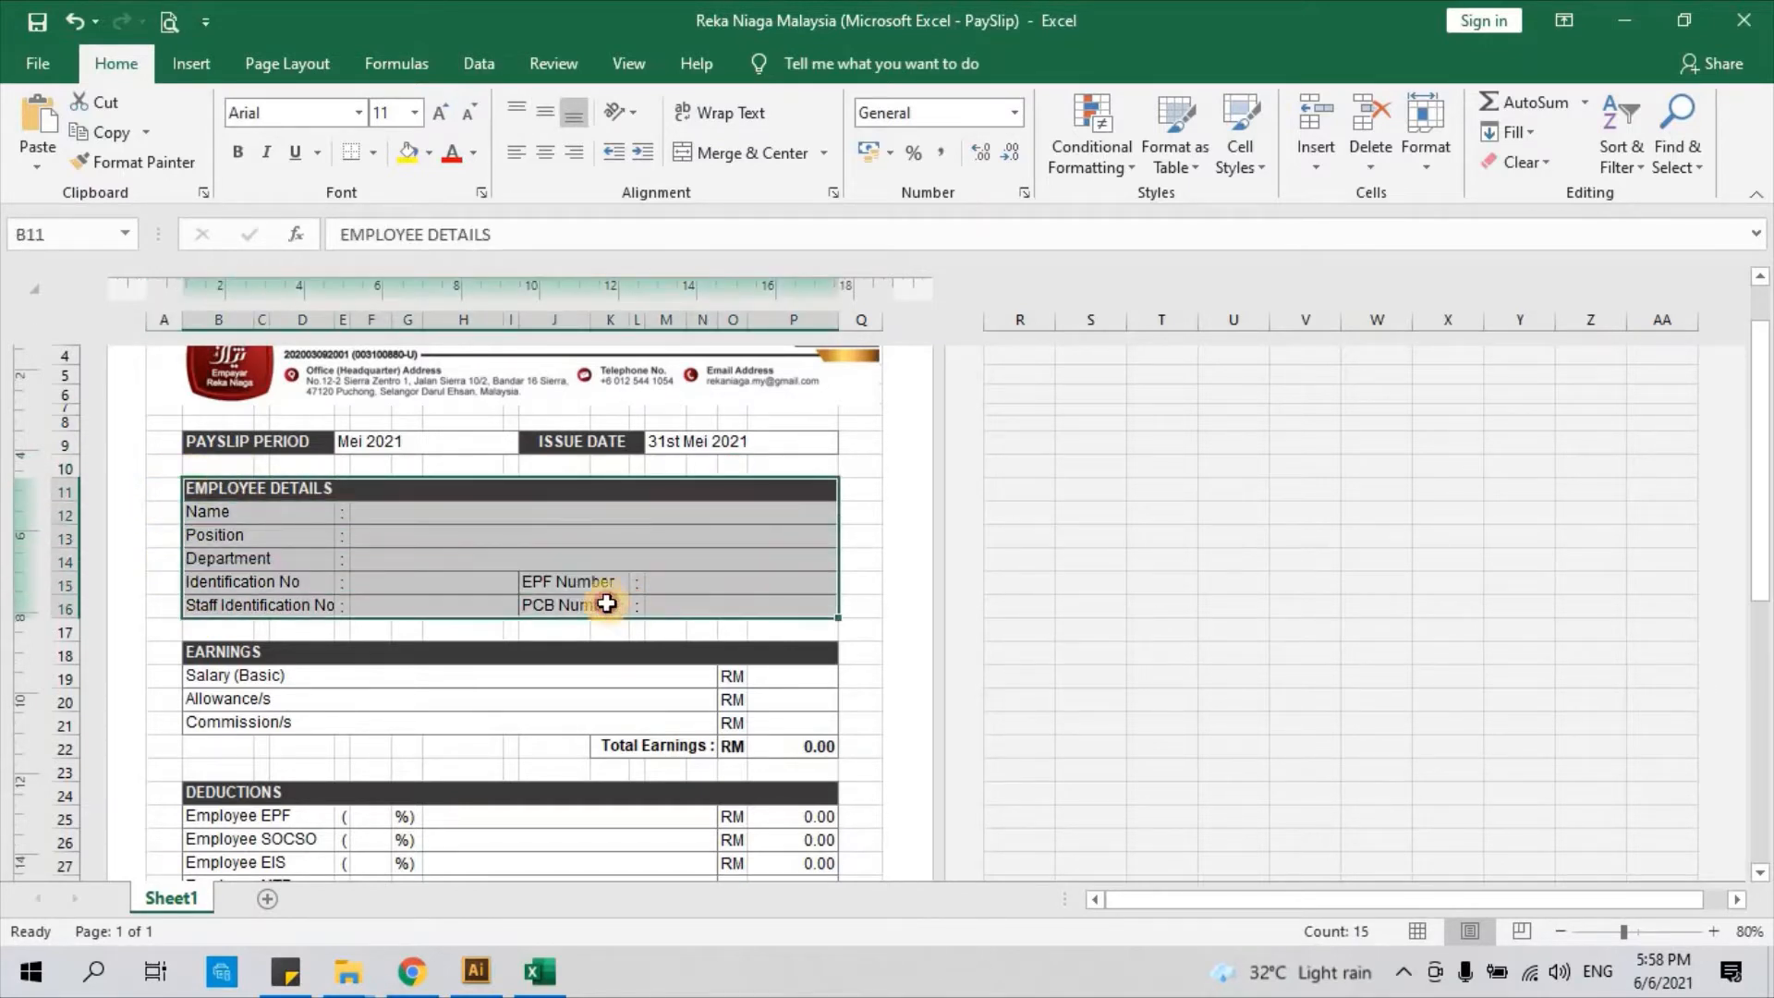
pyautogui.click(161, 514)
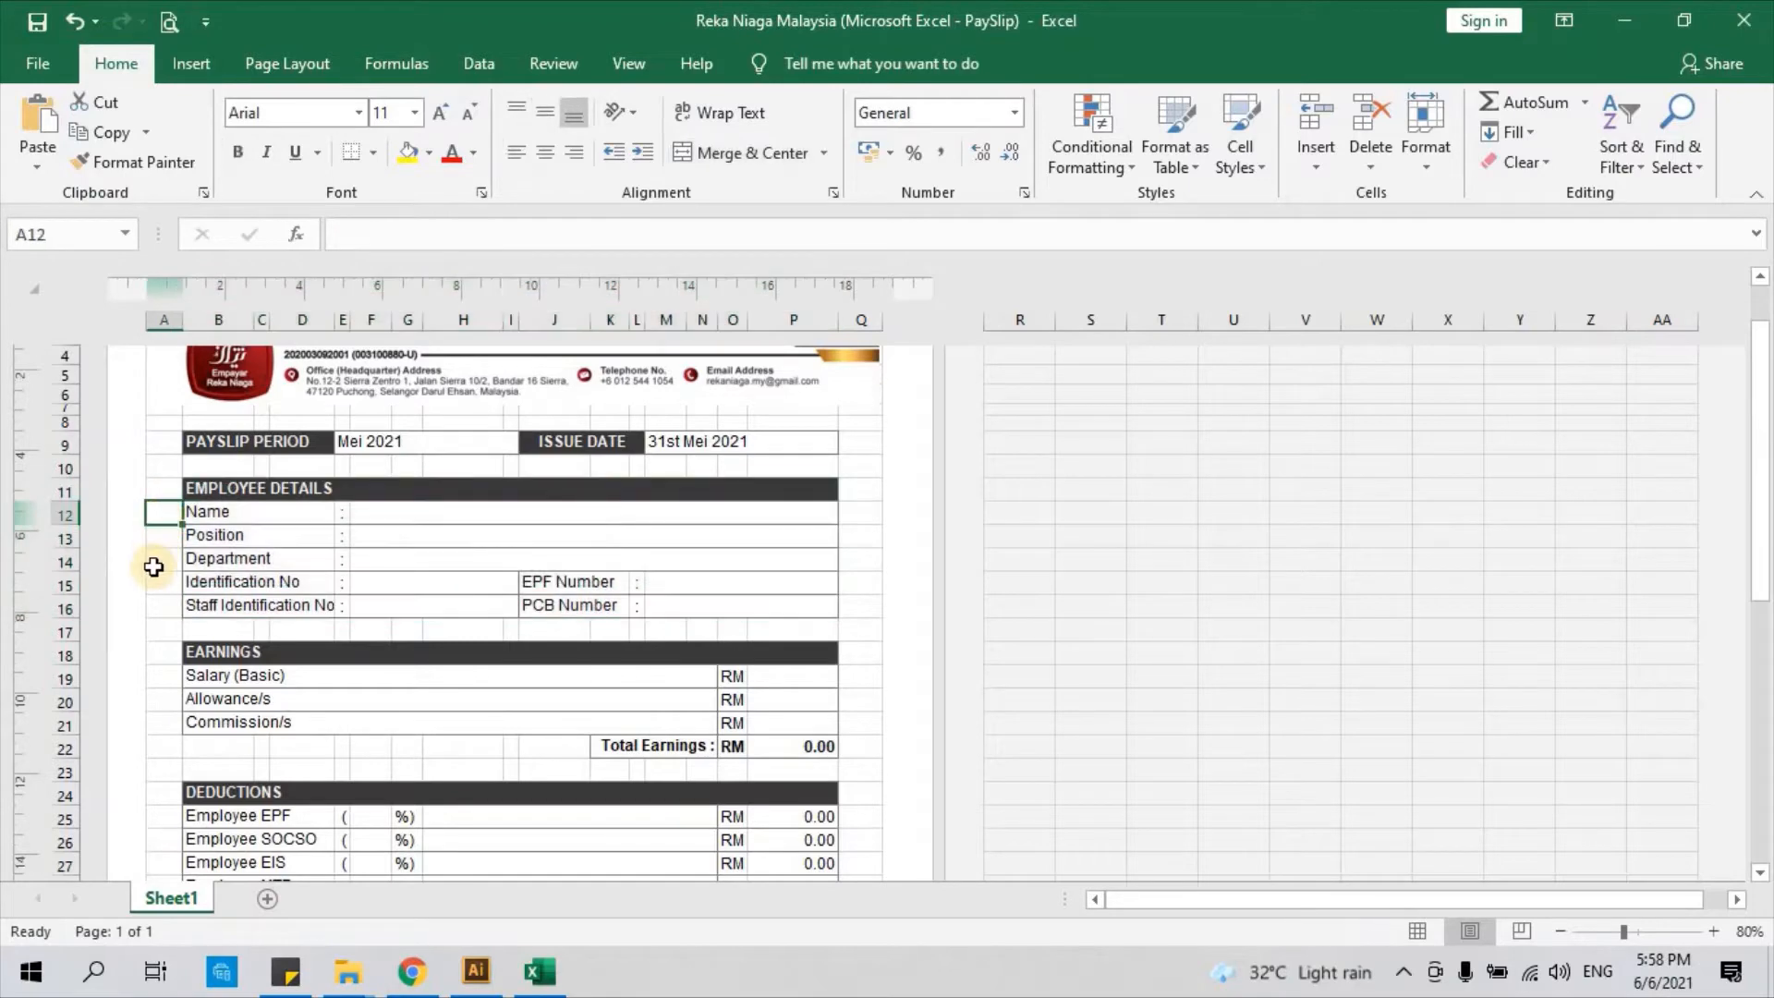
pyautogui.click(154, 566)
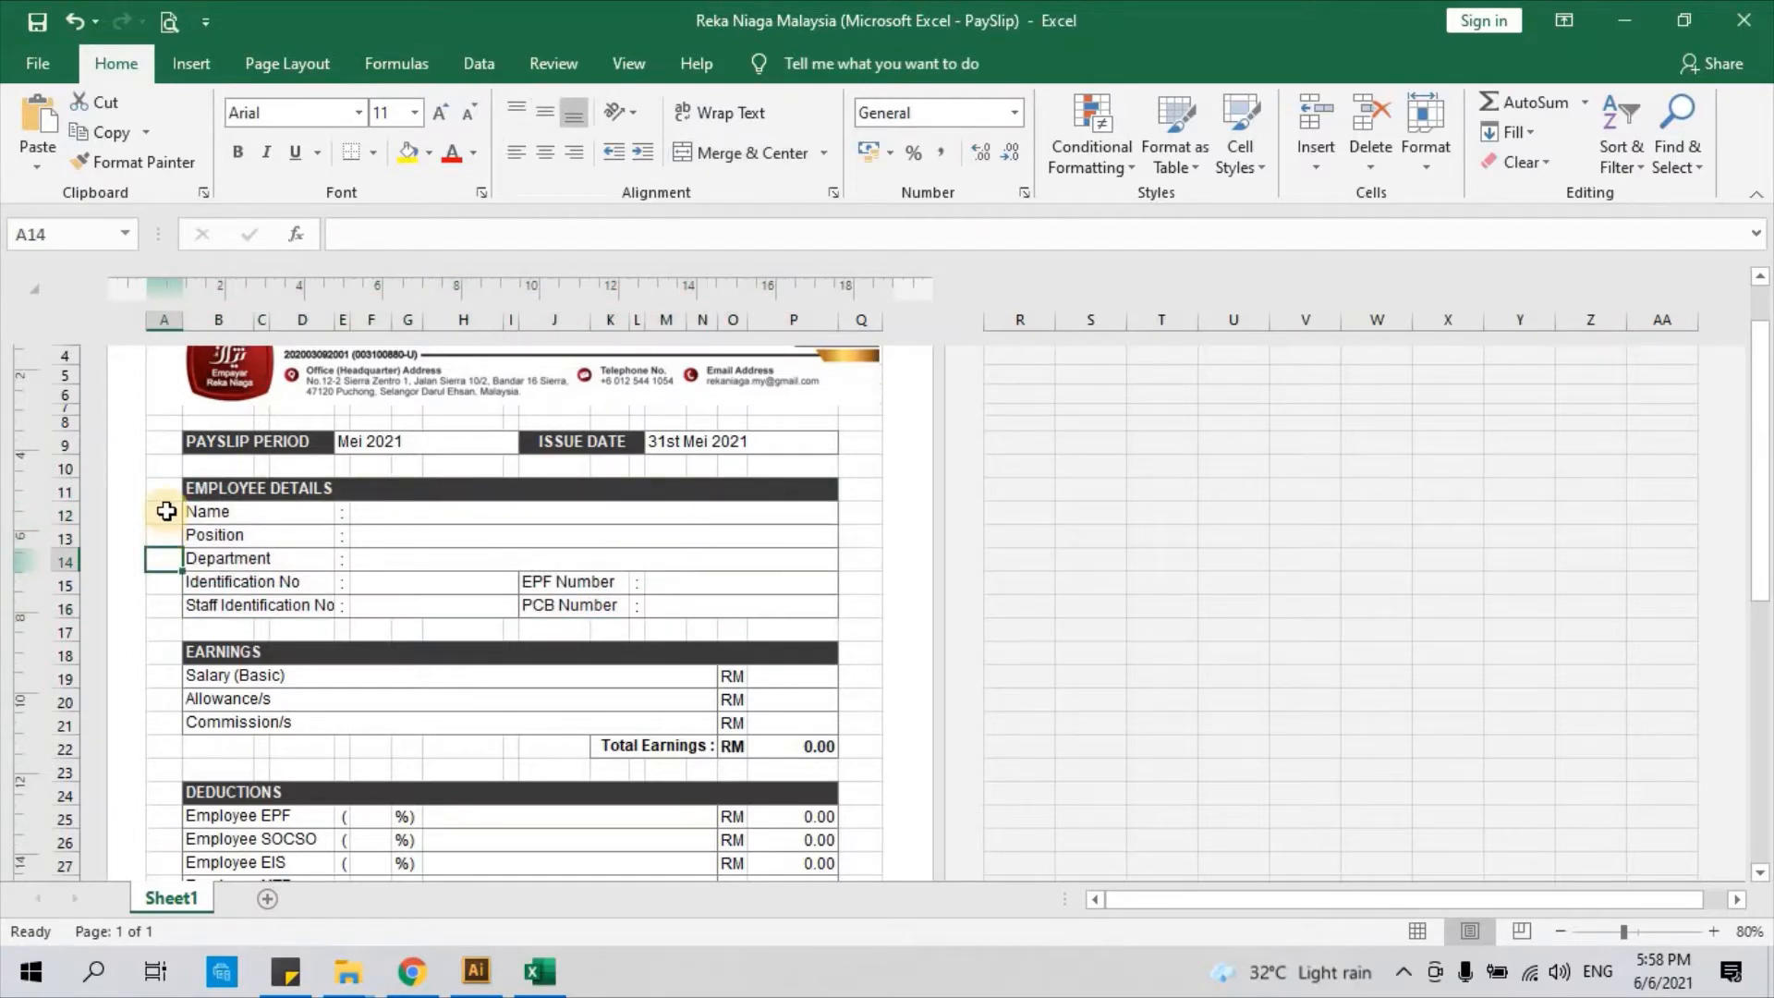
pyautogui.scroll(-4, 166, 511)
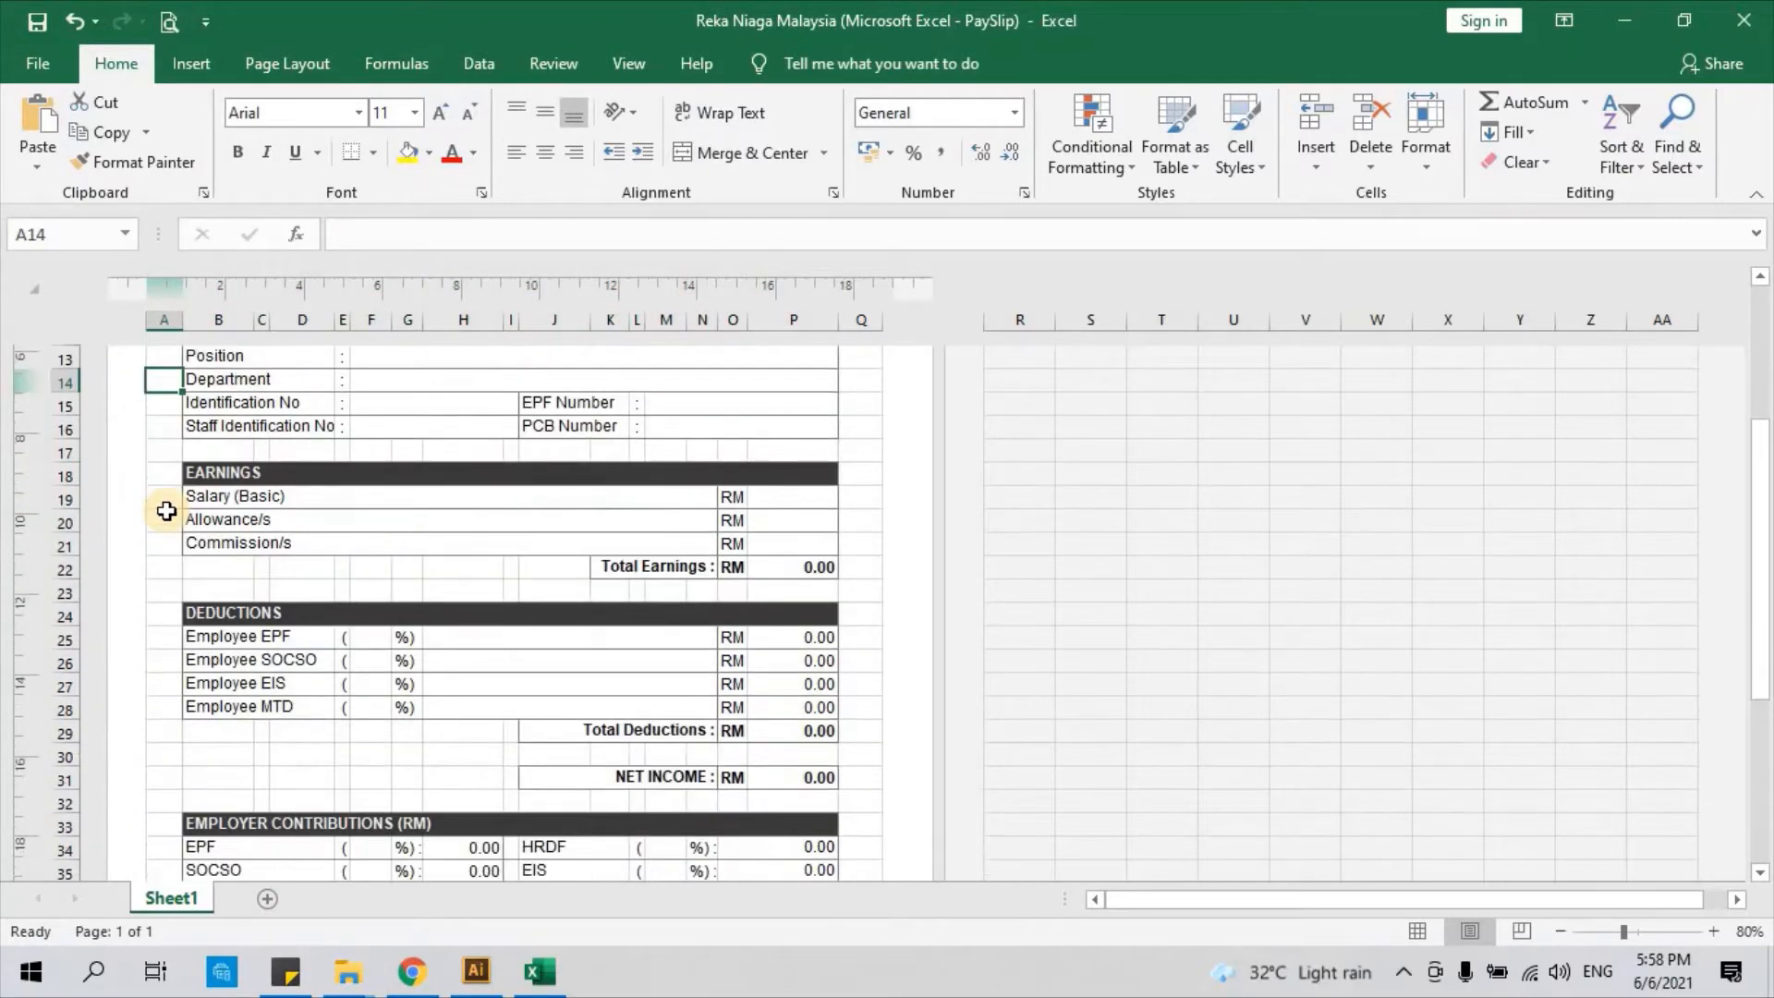
pyautogui.scroll(-1, 166, 511)
pyautogui.scroll(3, 167, 511)
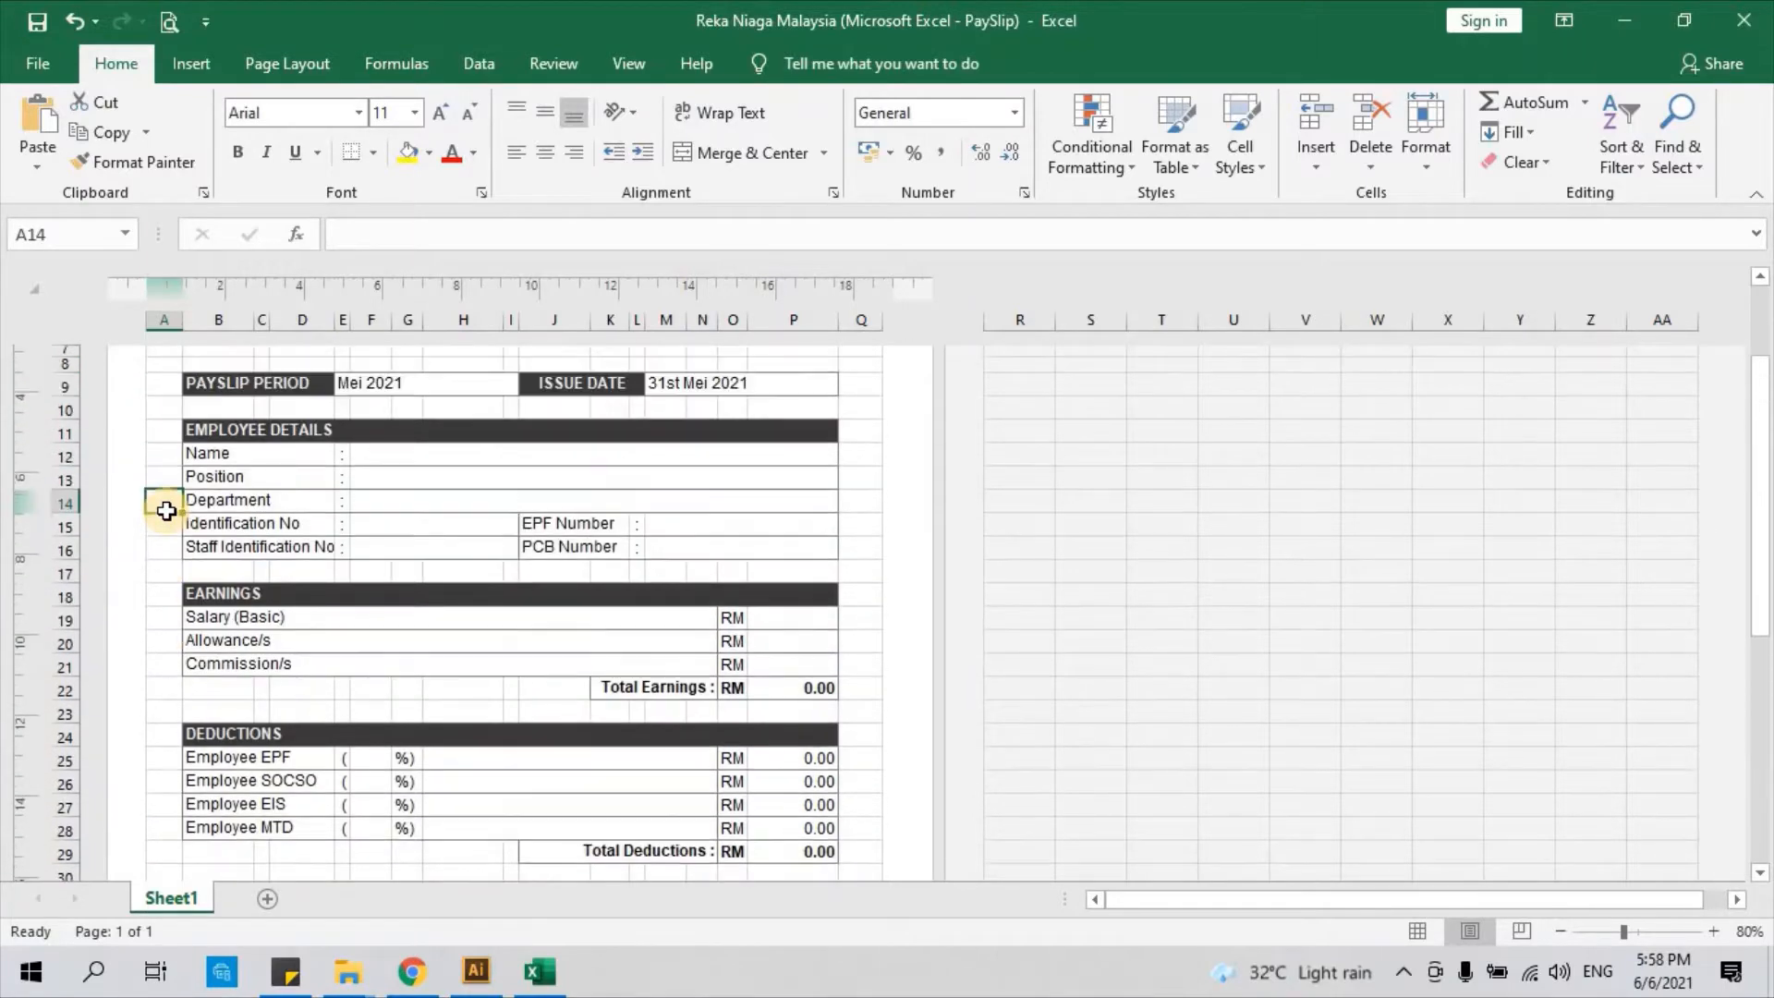
pyautogui.scroll(-1, 166, 511)
pyautogui.scroll(-4, 166, 511)
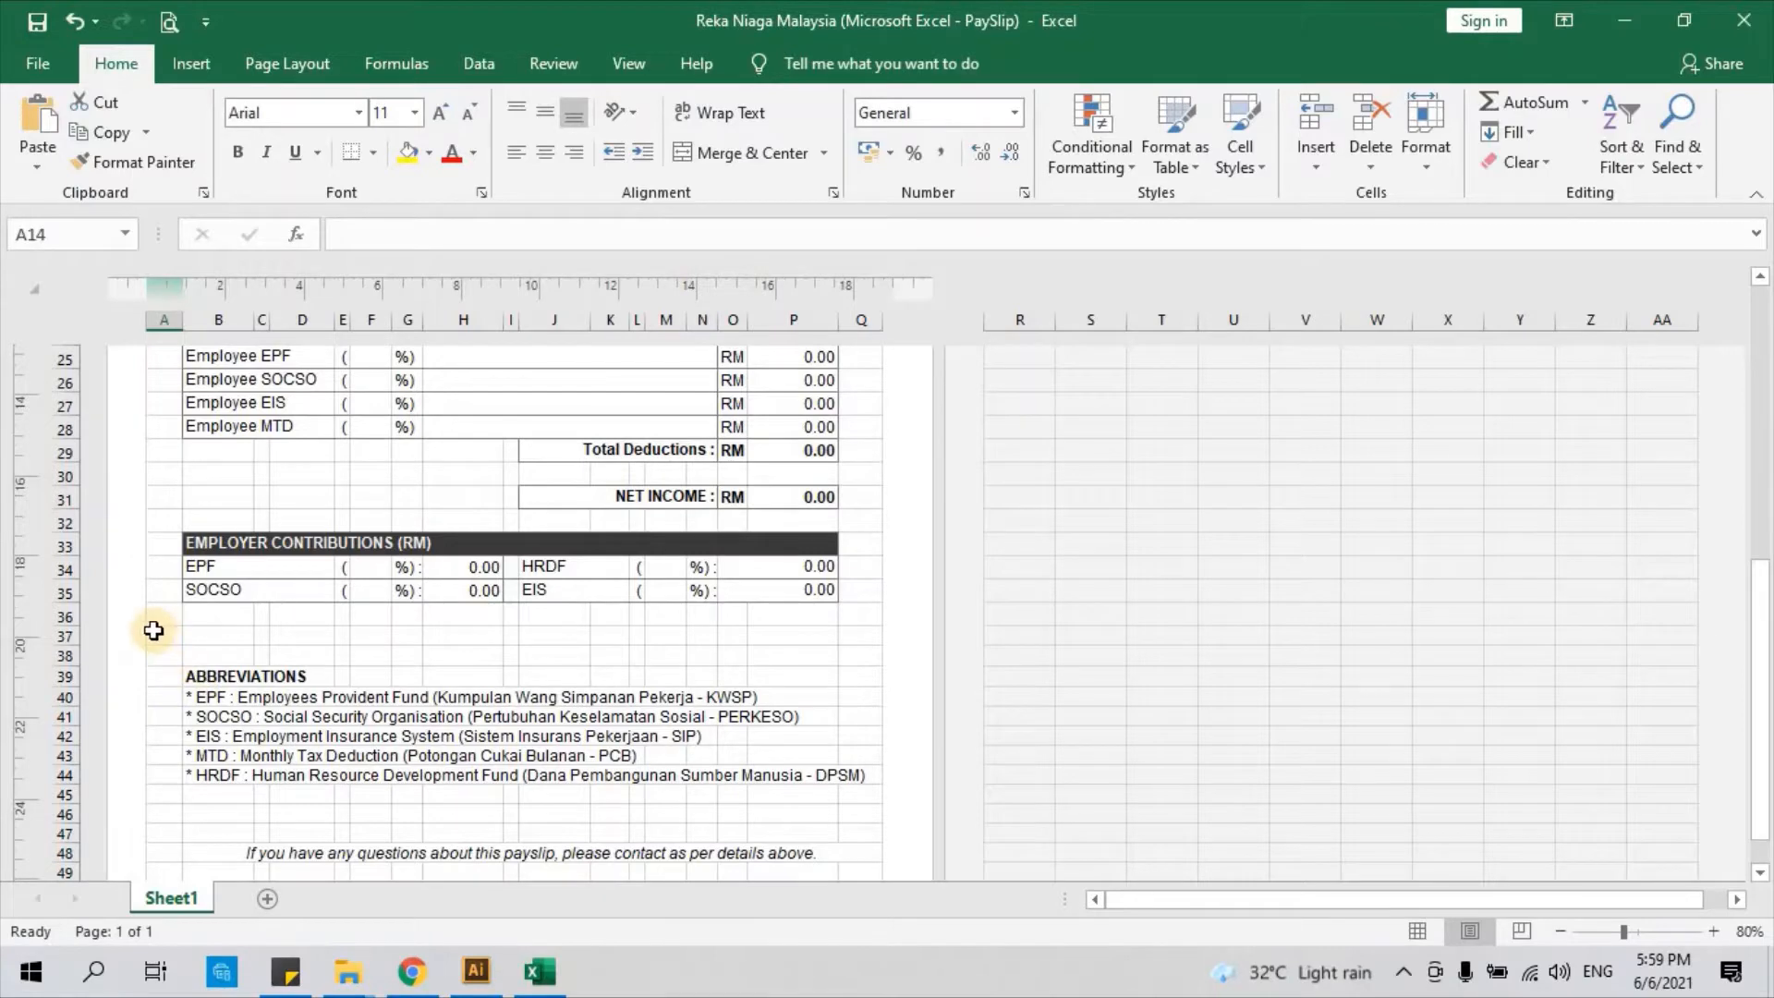
pyautogui.scroll(2, 153, 631)
pyautogui.scroll(3, 153, 632)
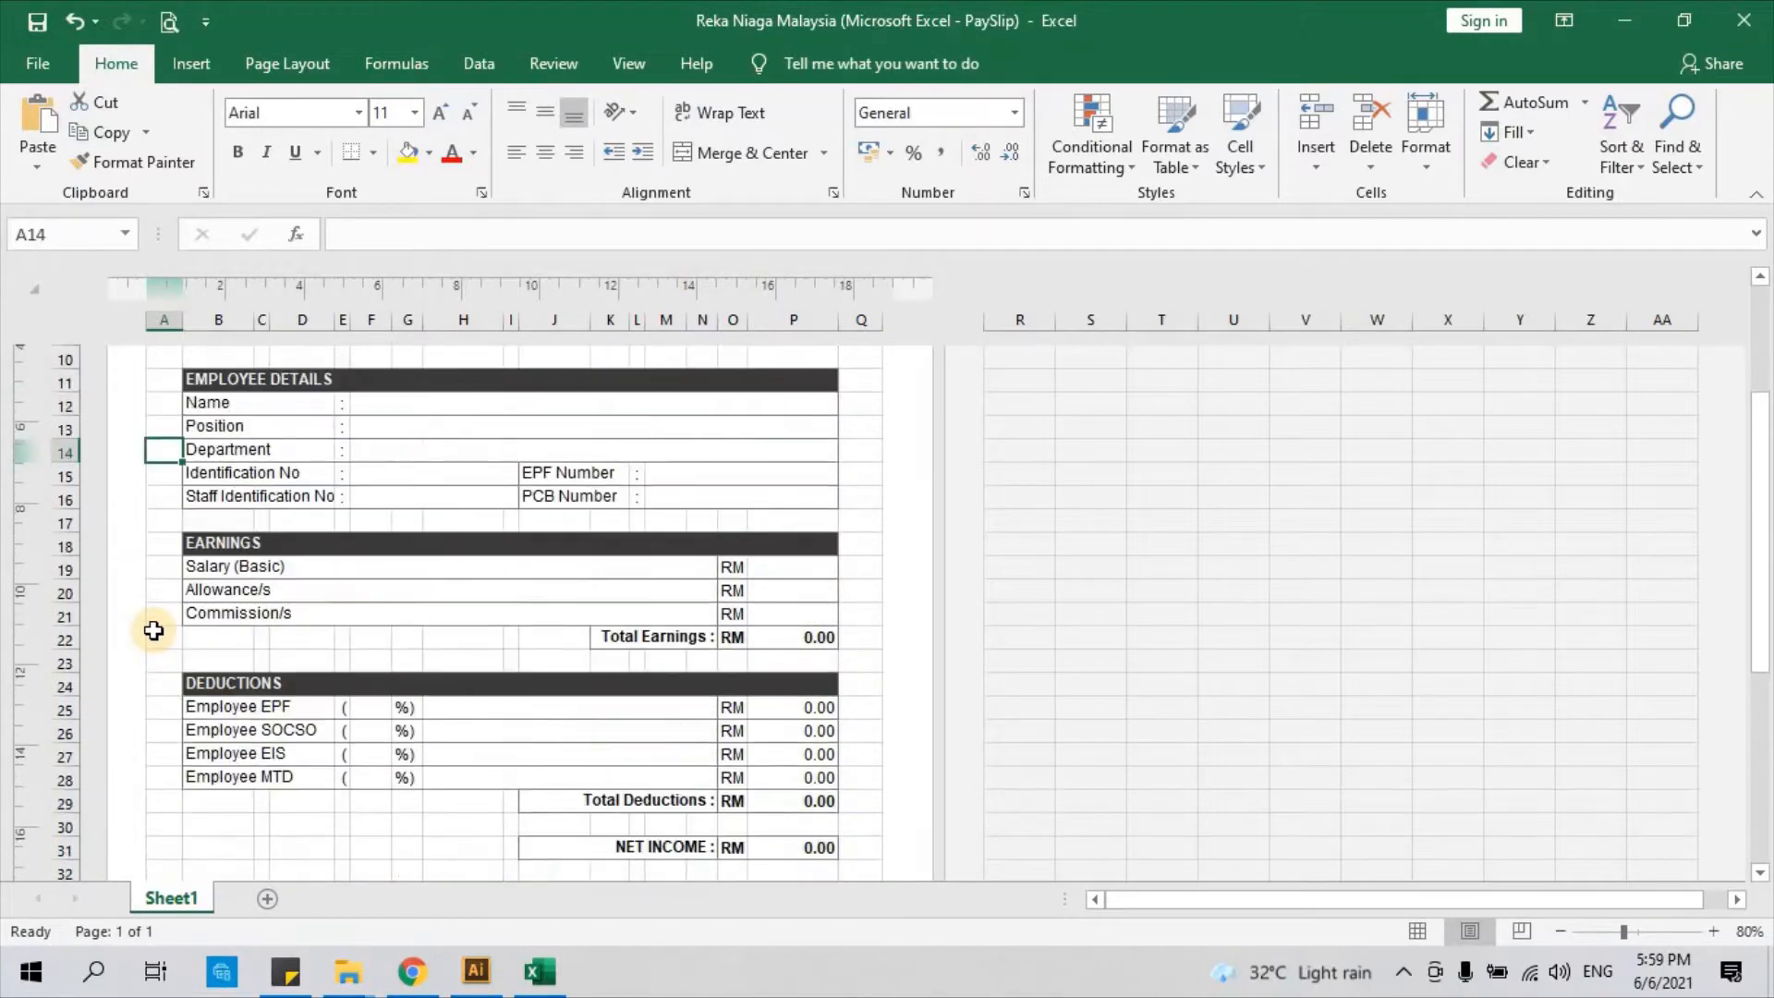
pyautogui.scroll(-1, 189, 706)
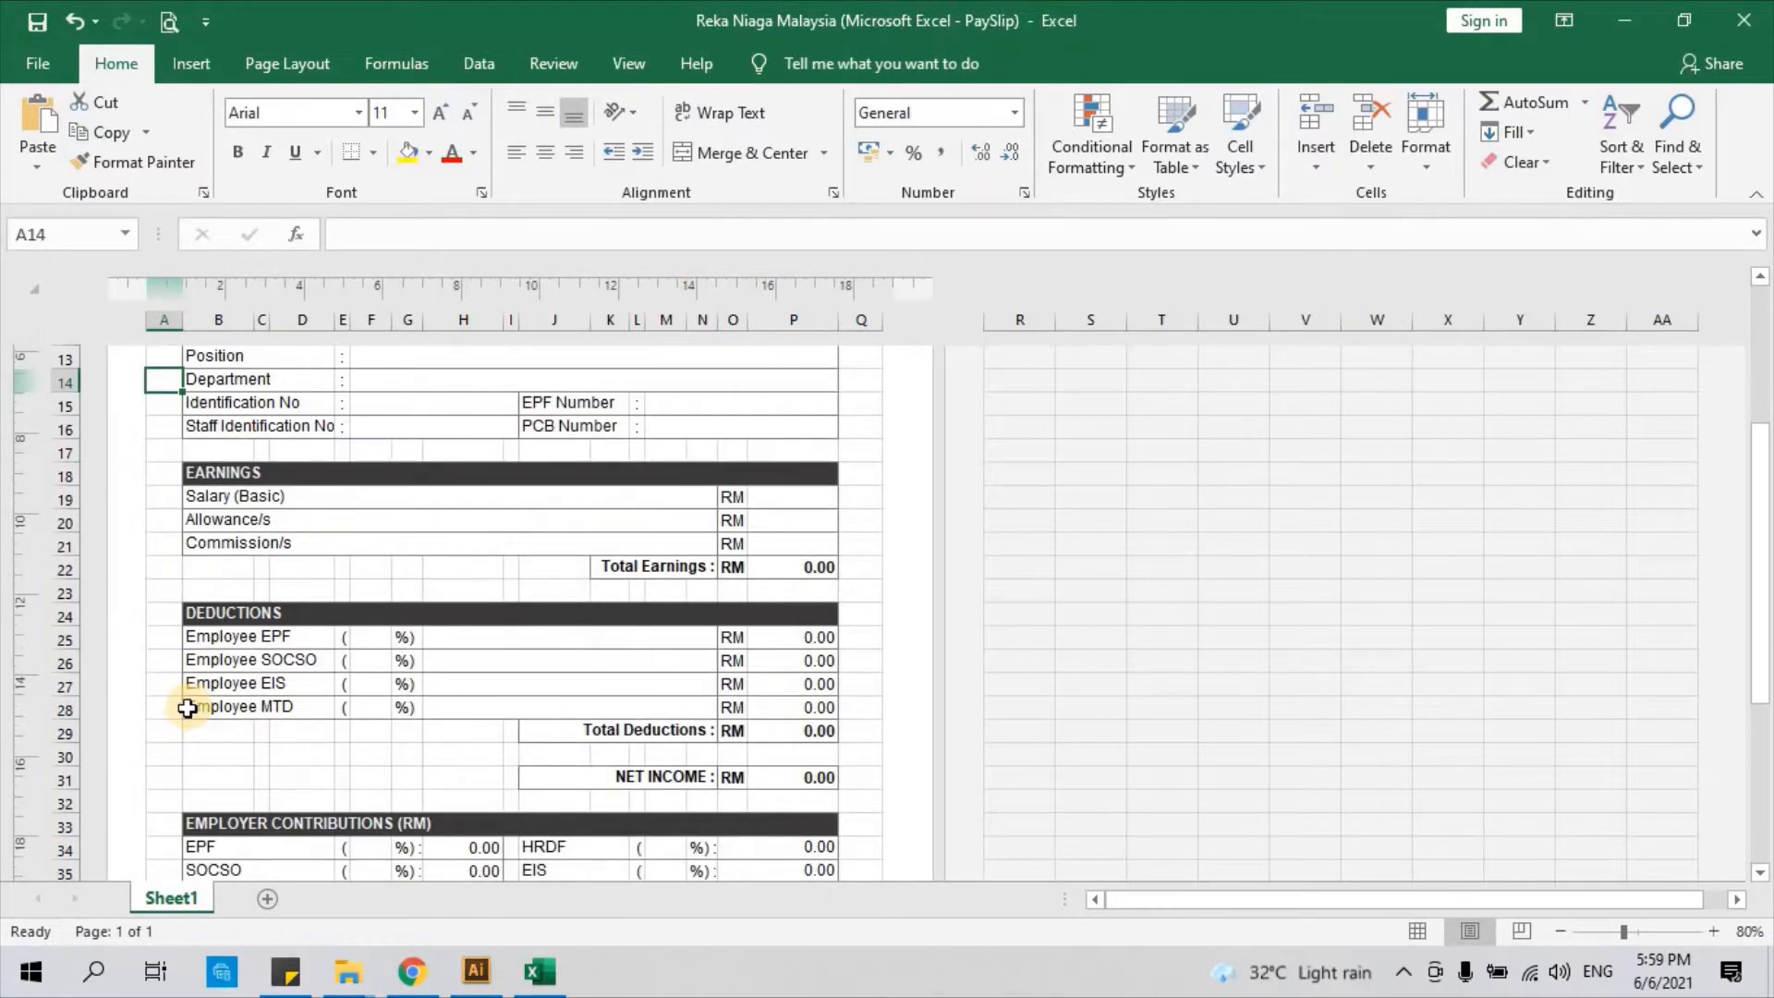
pyautogui.scroll(-1, 186, 708)
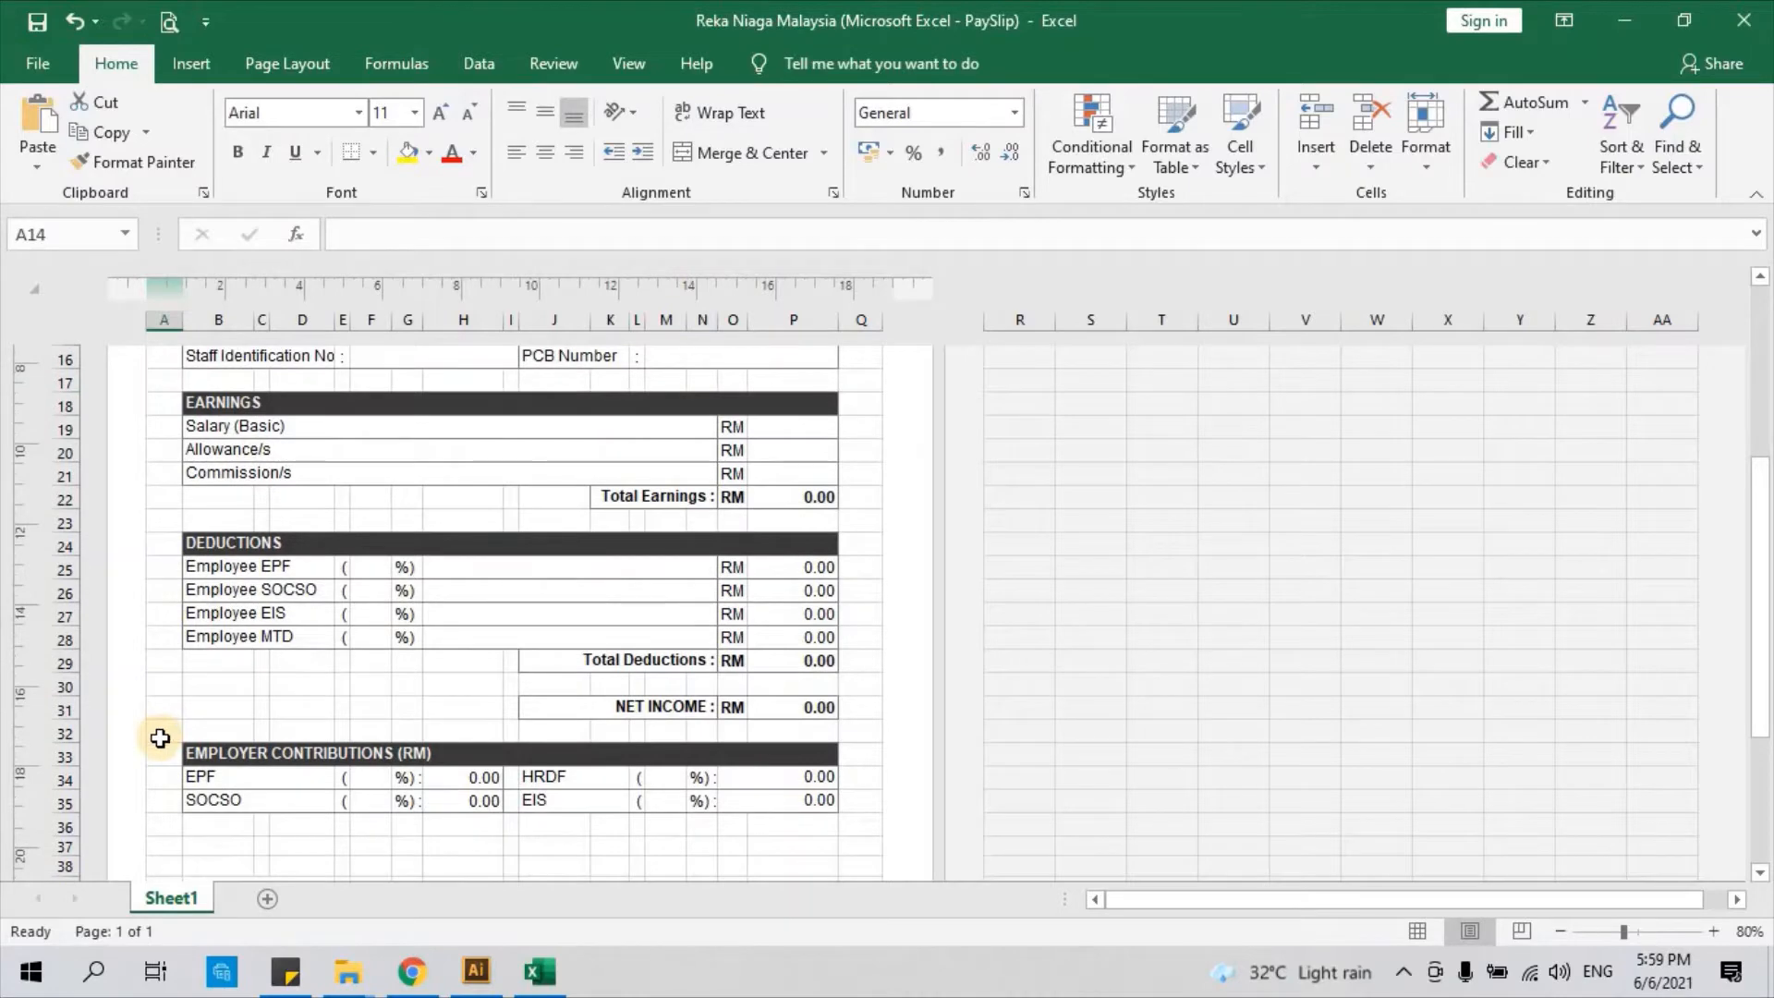
pyautogui.scroll(-1, 159, 739)
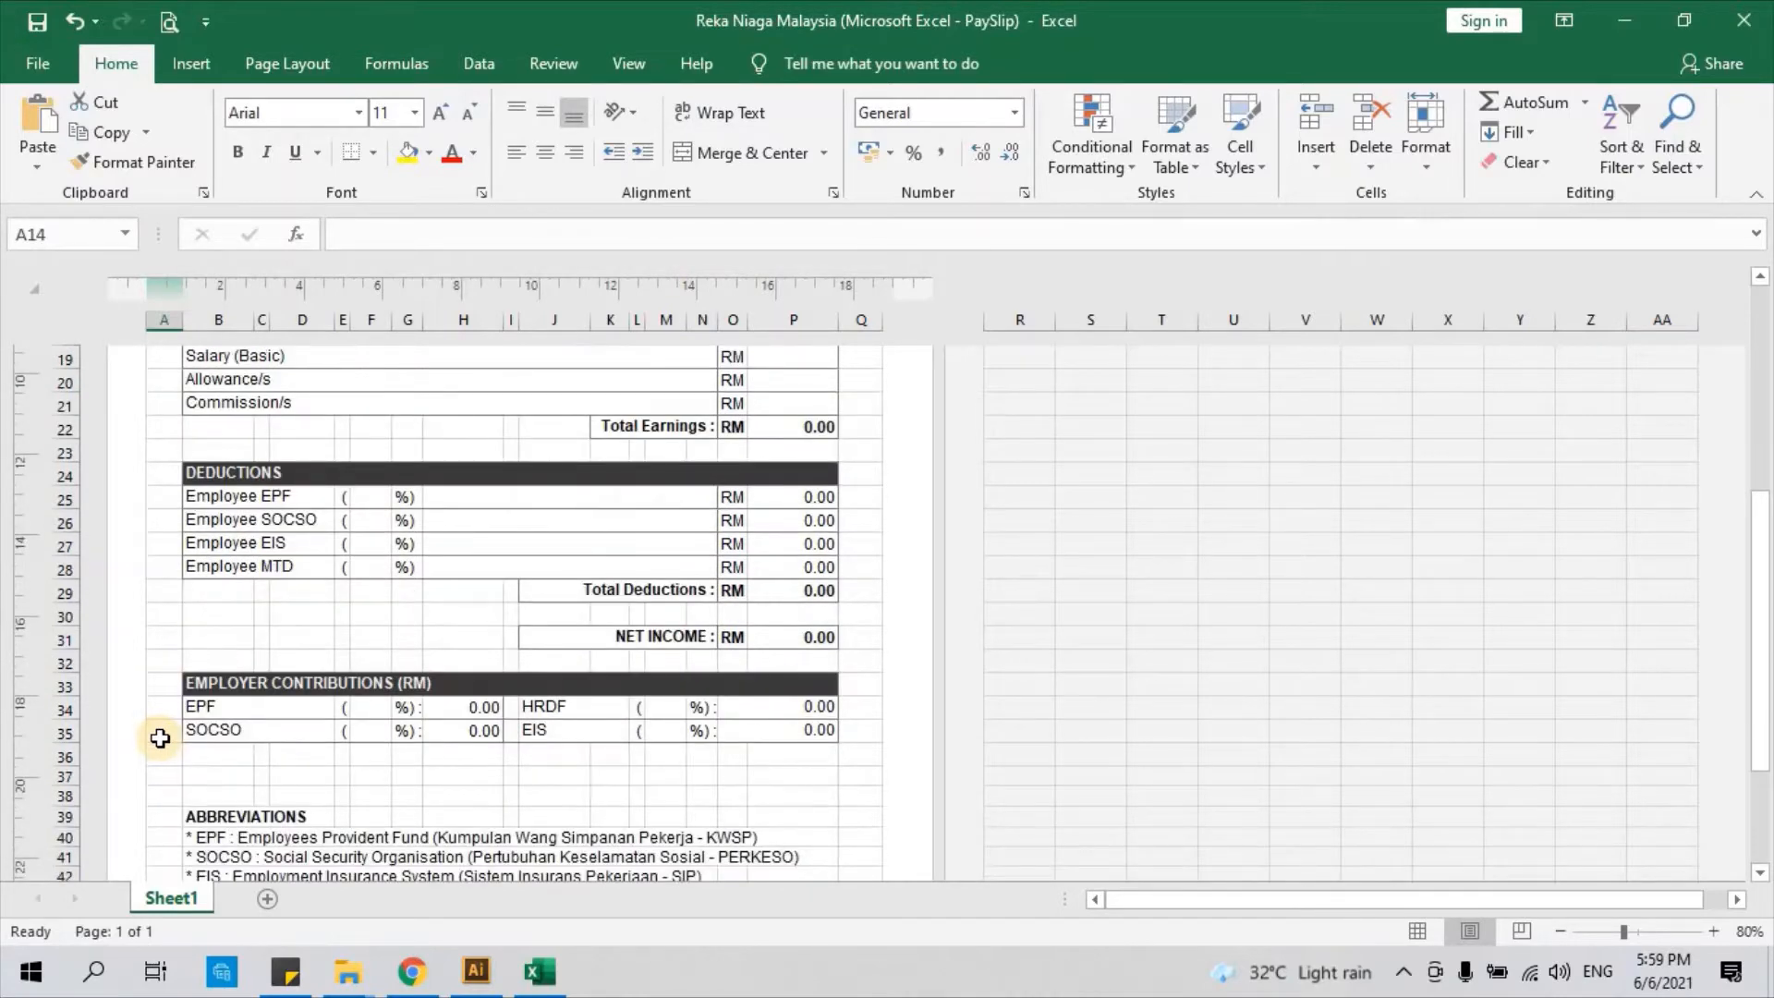
pyautogui.scroll(-1, 160, 739)
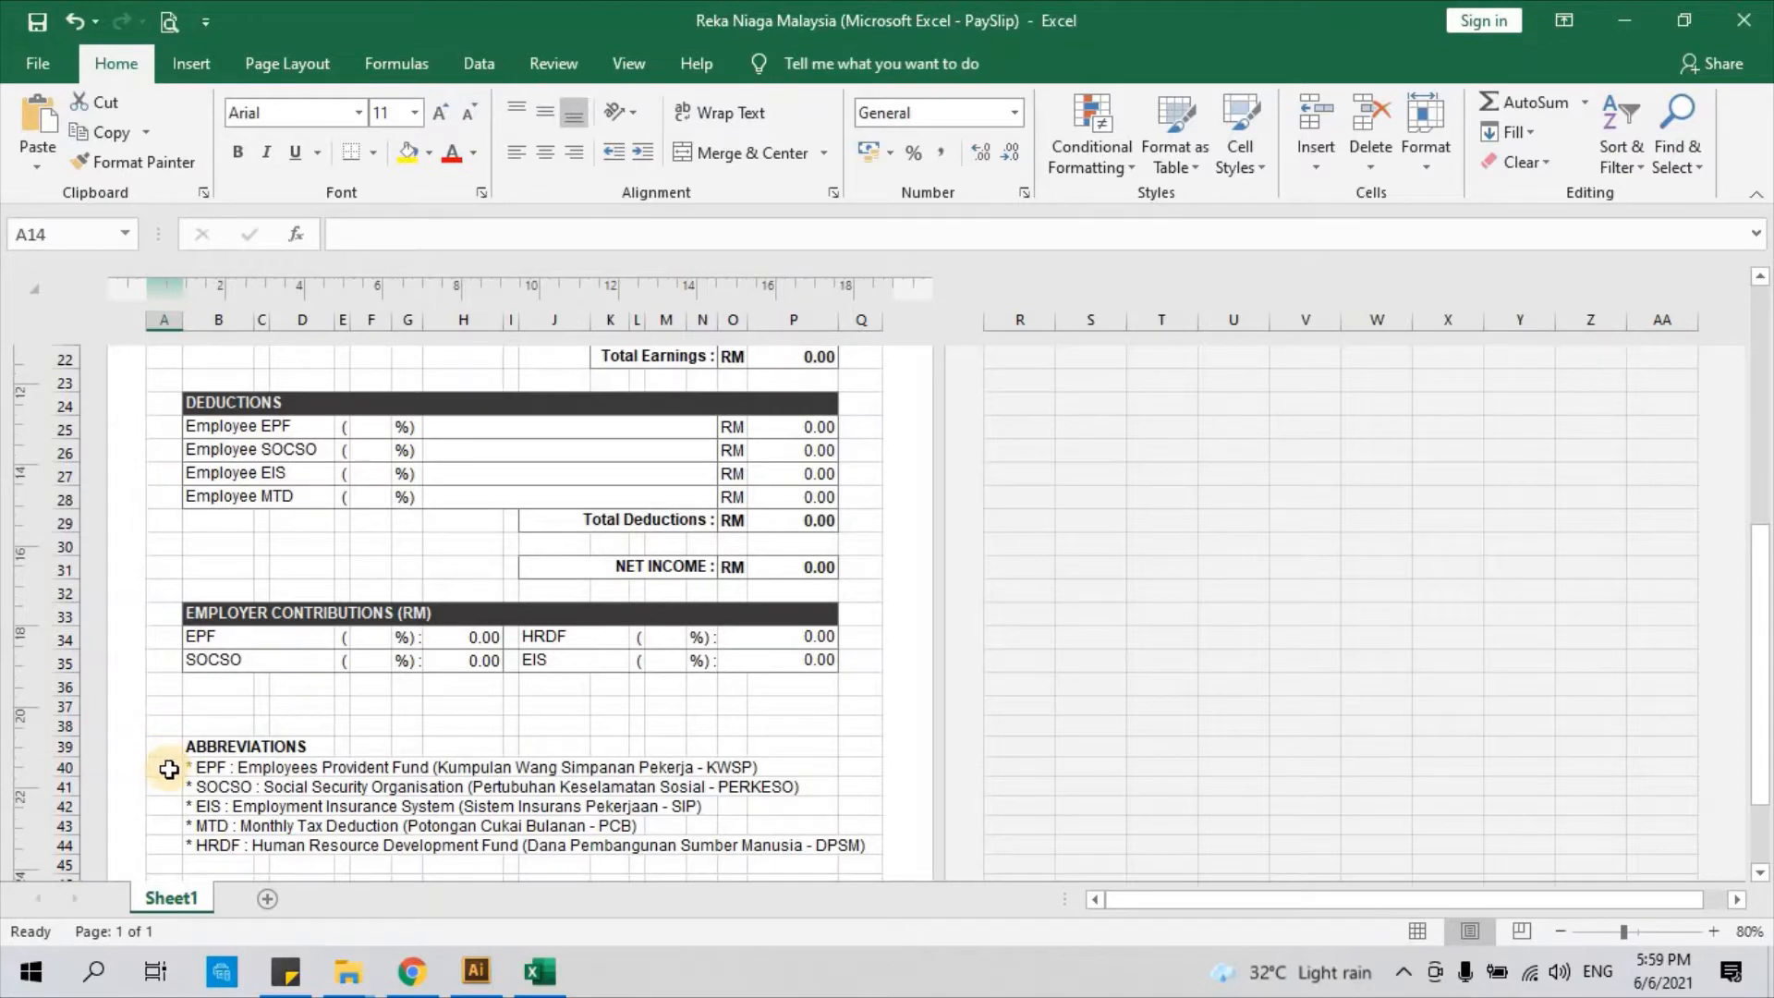
pyautogui.scroll(-1, 169, 770)
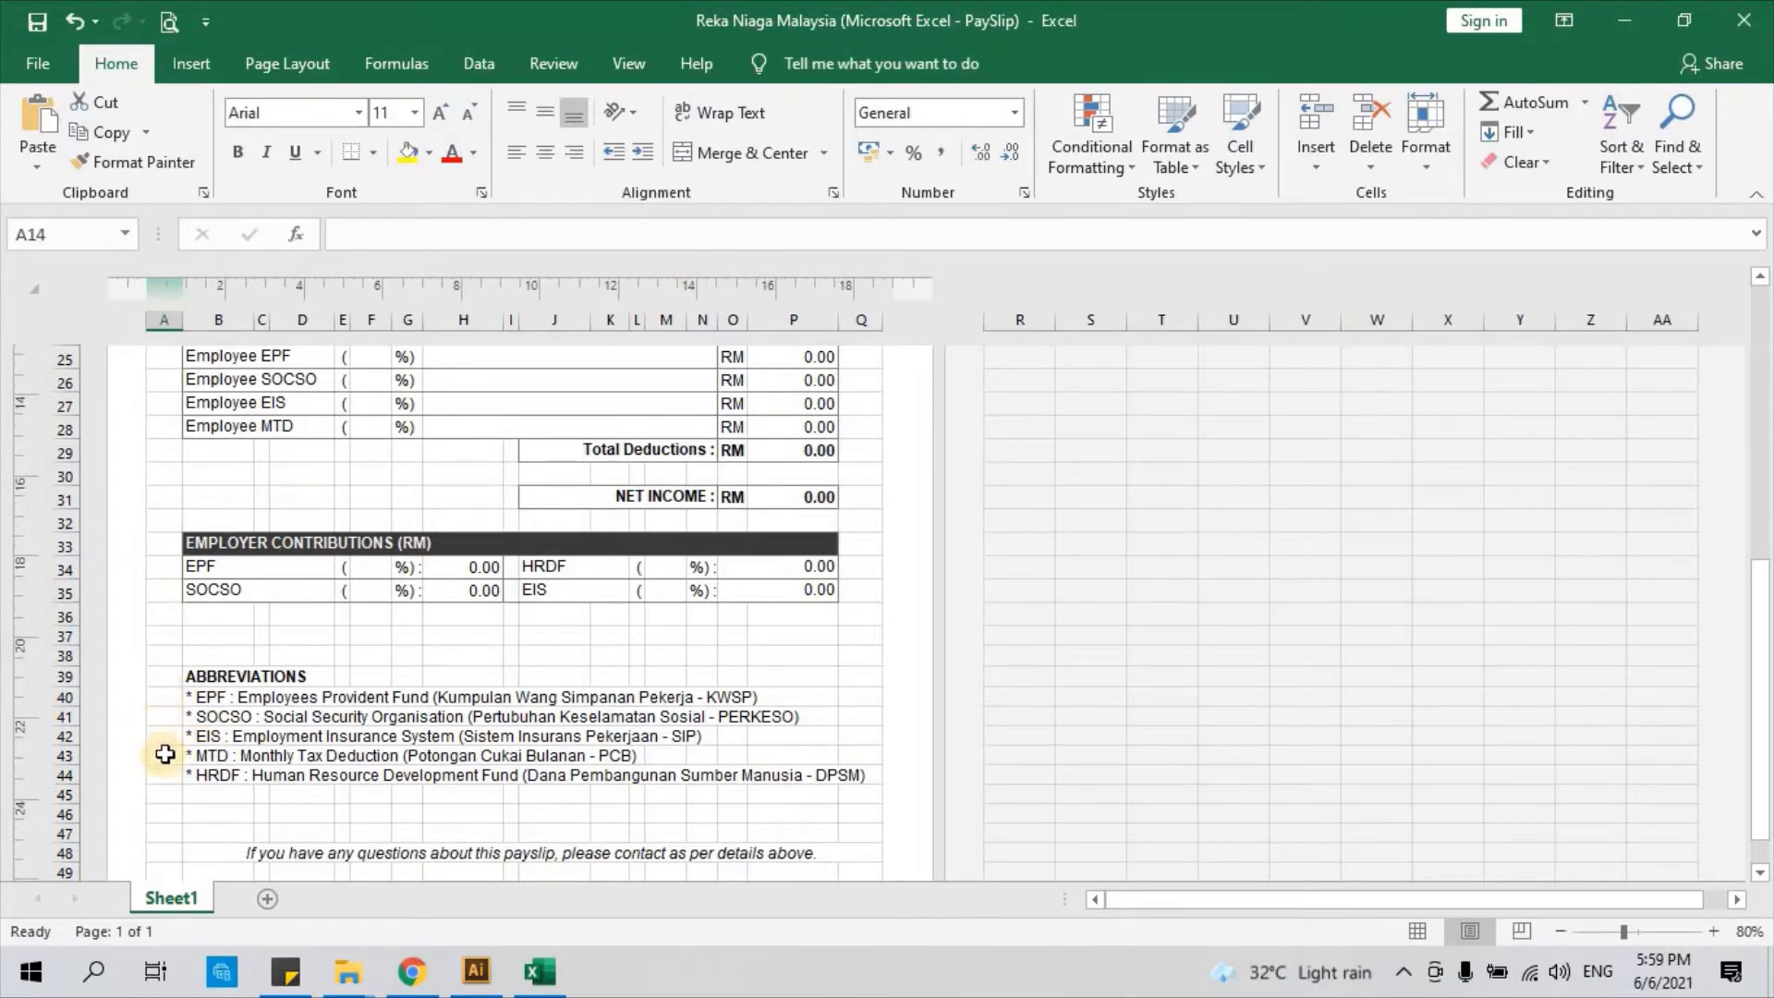
pyautogui.click(161, 702)
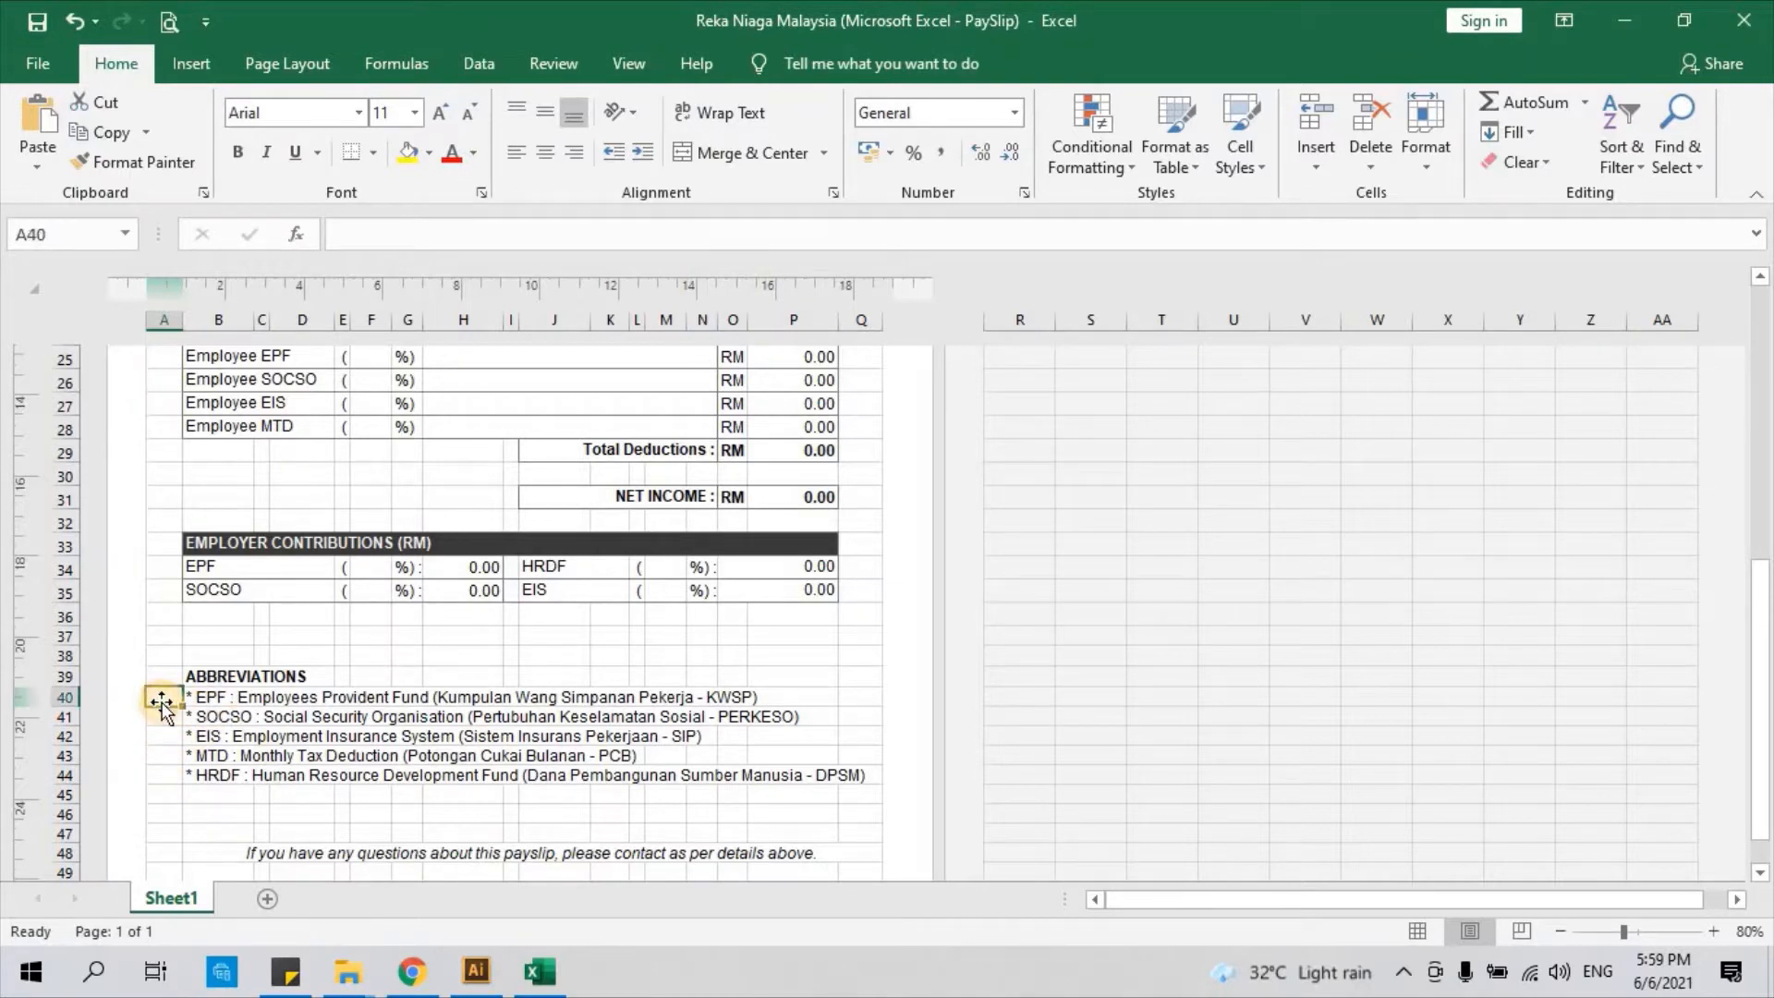
pyautogui.click(162, 659)
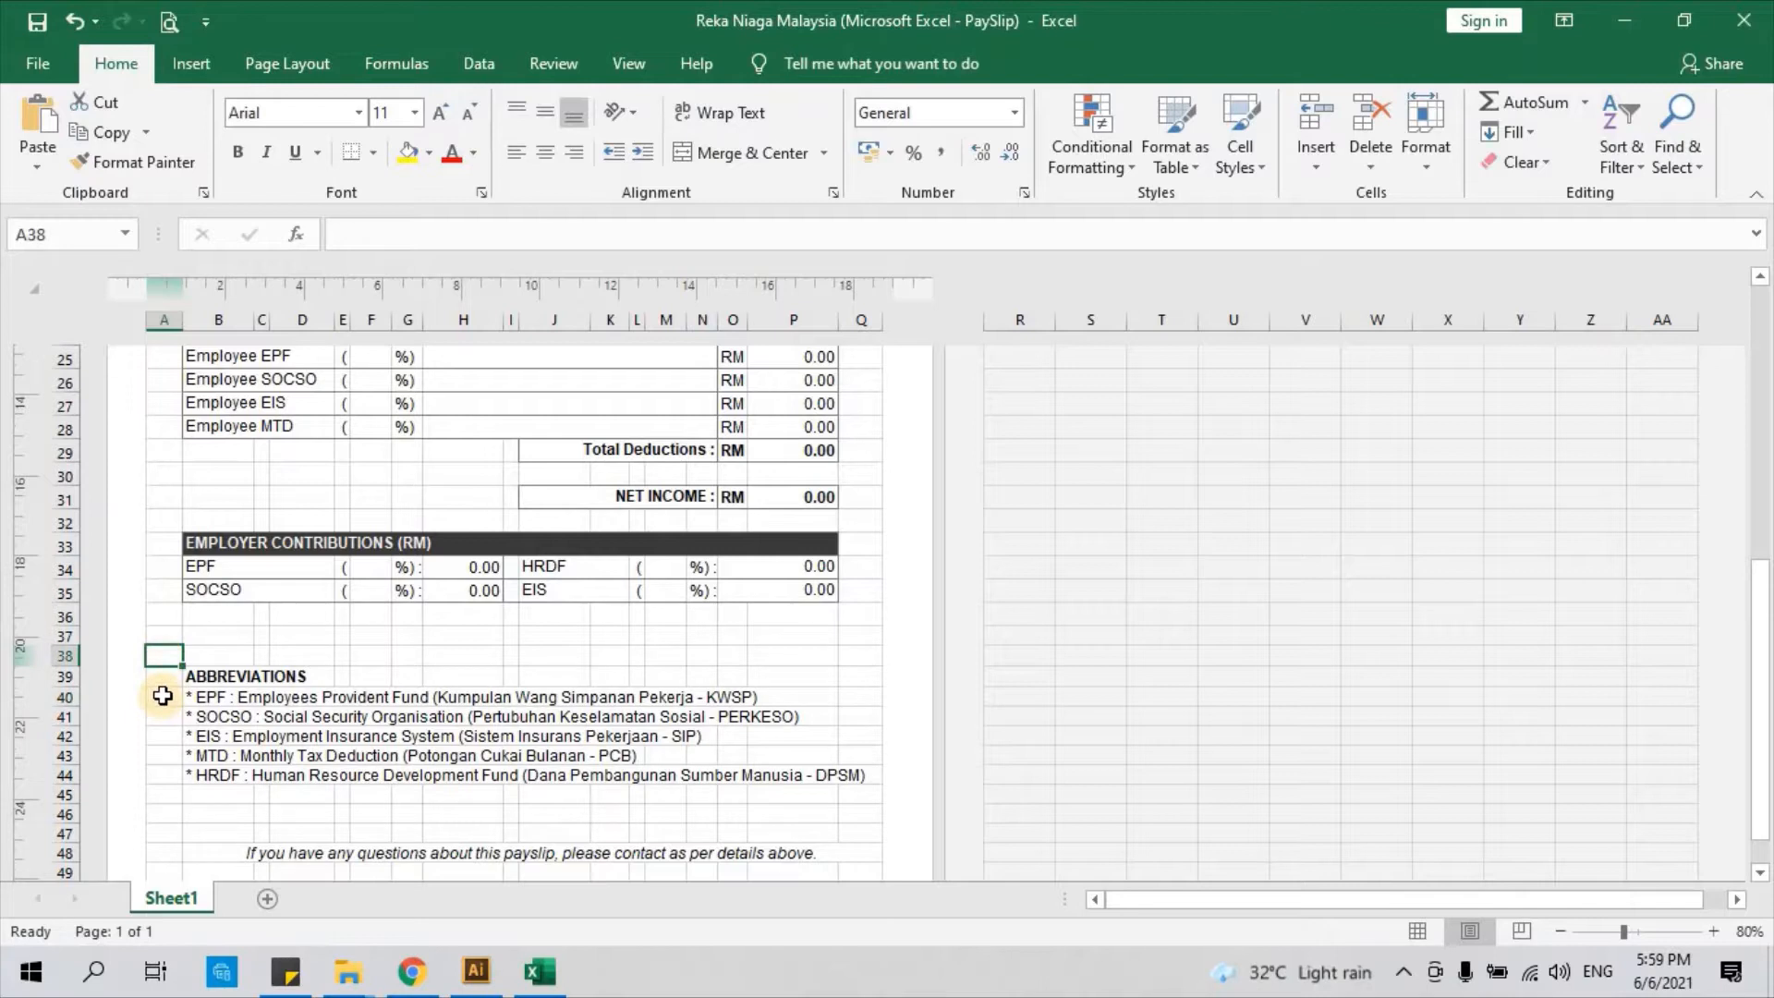
pyautogui.click(161, 698)
pyautogui.click(162, 657)
pyautogui.click(164, 701)
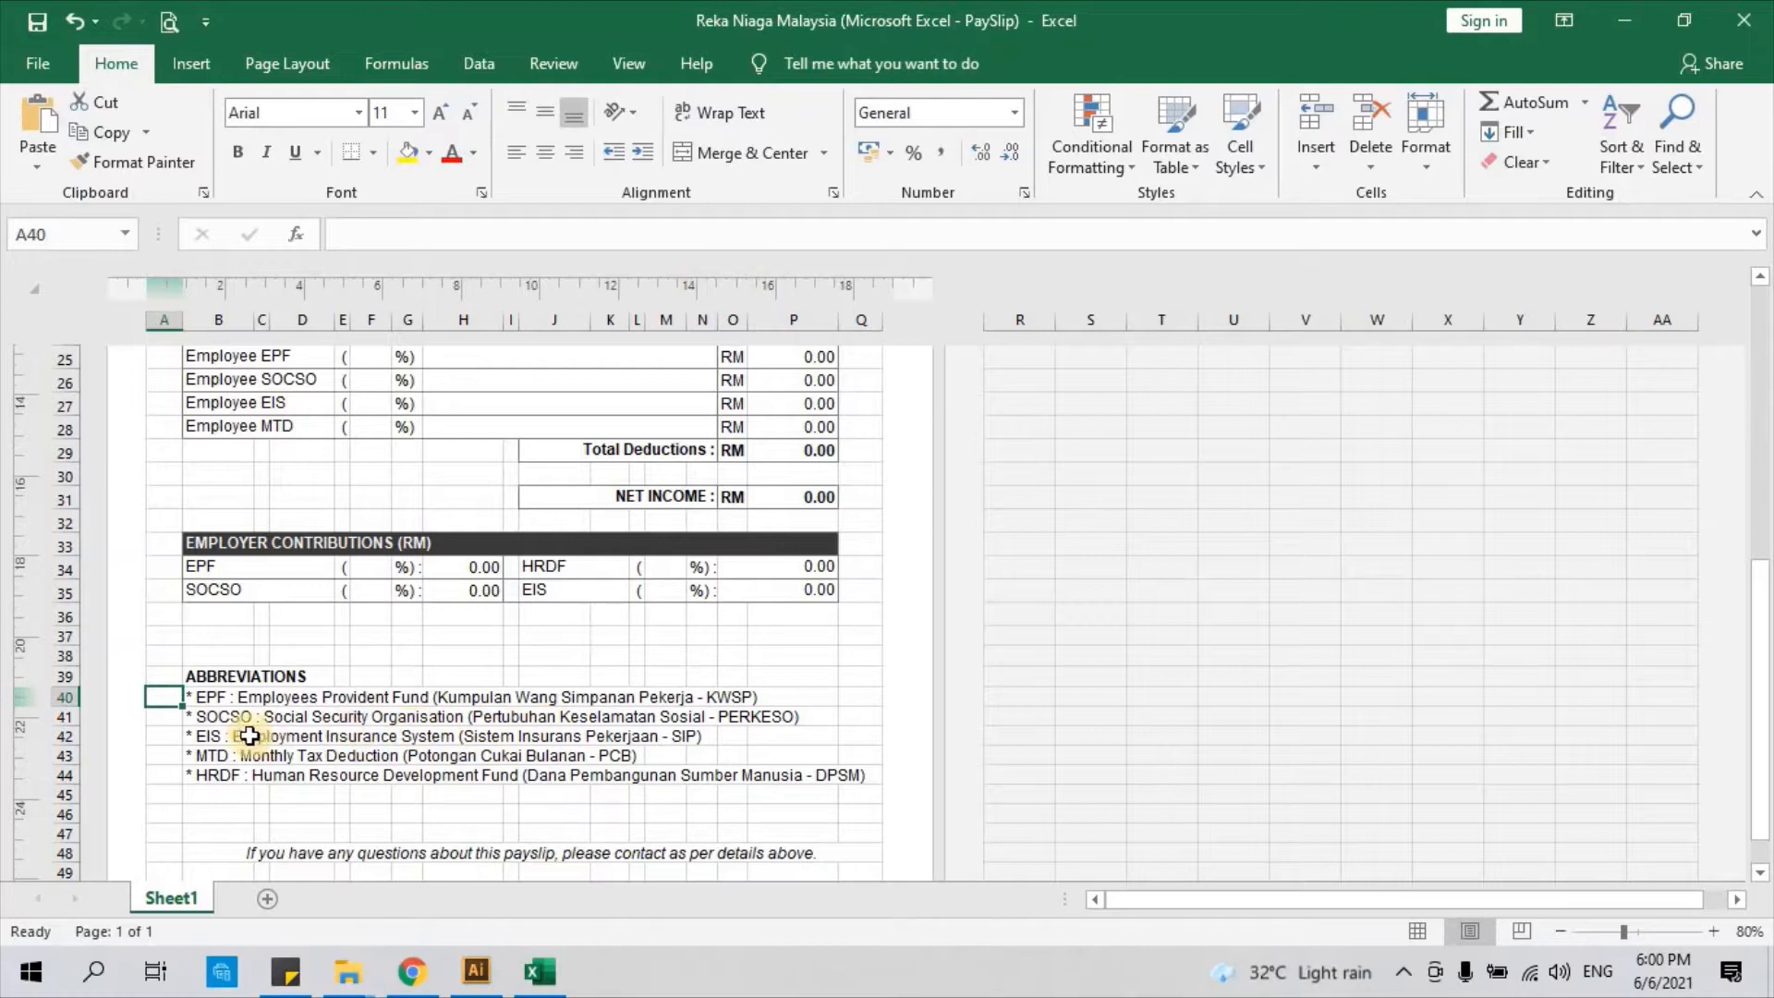
pyautogui.click(168, 740)
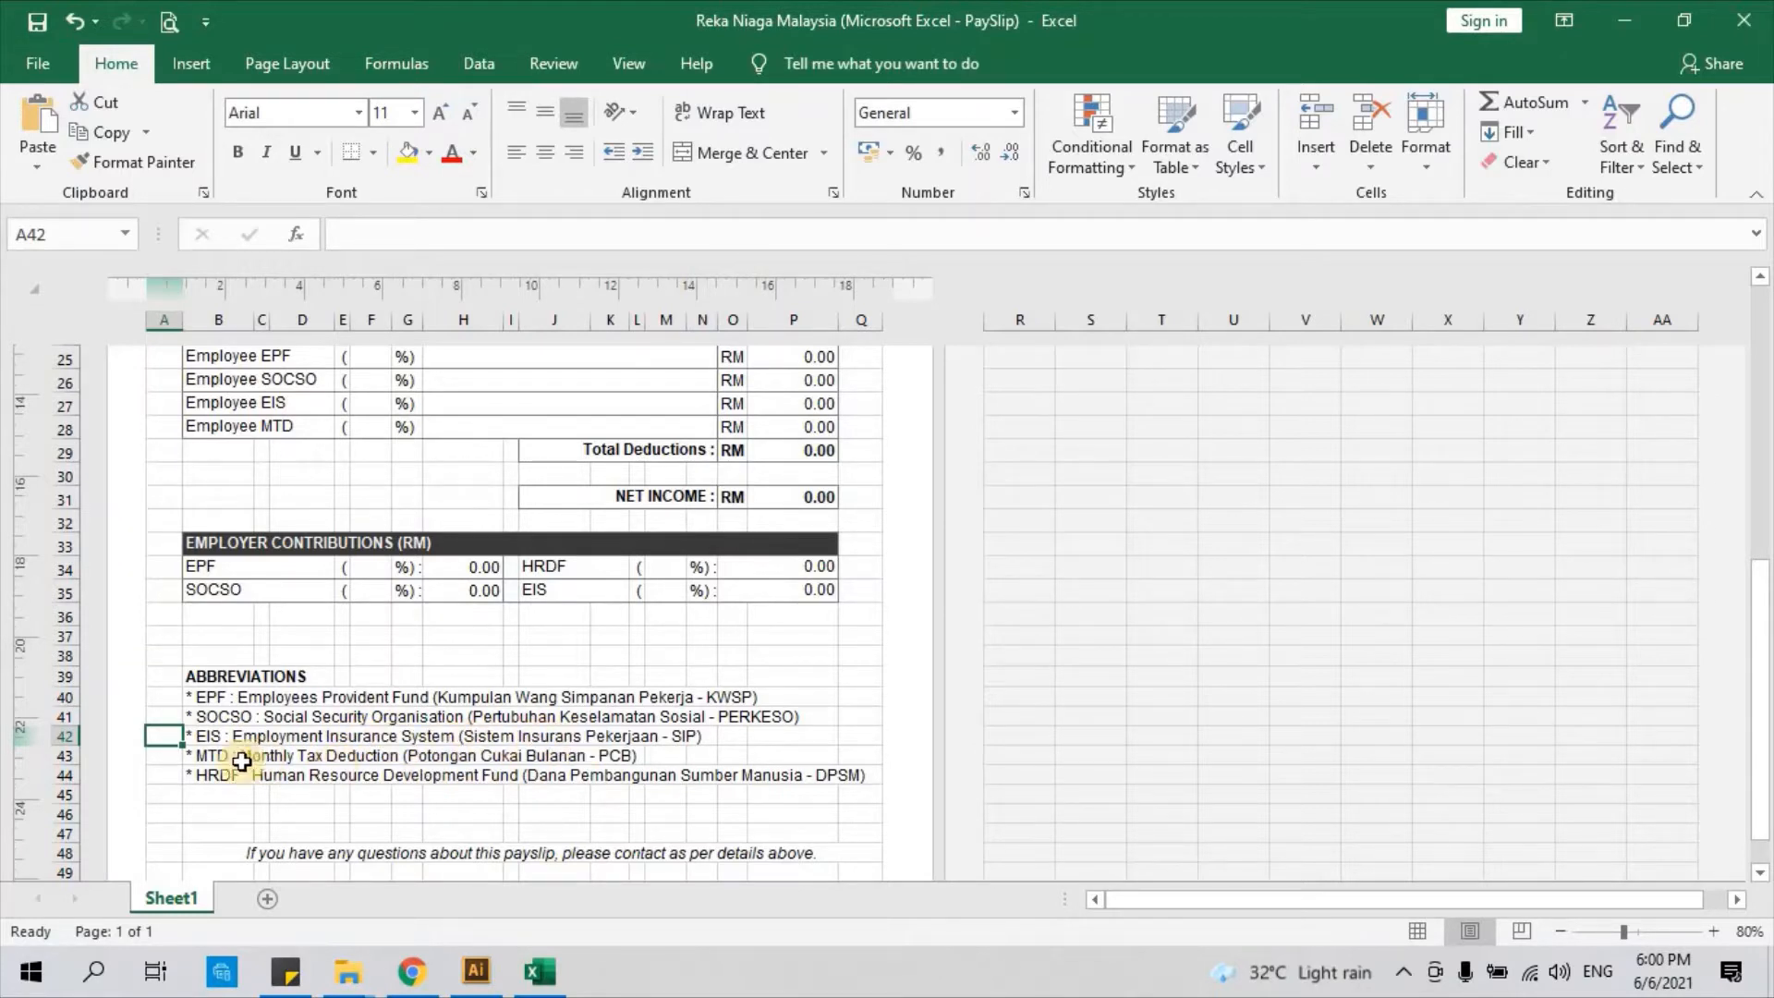
pyautogui.click(167, 757)
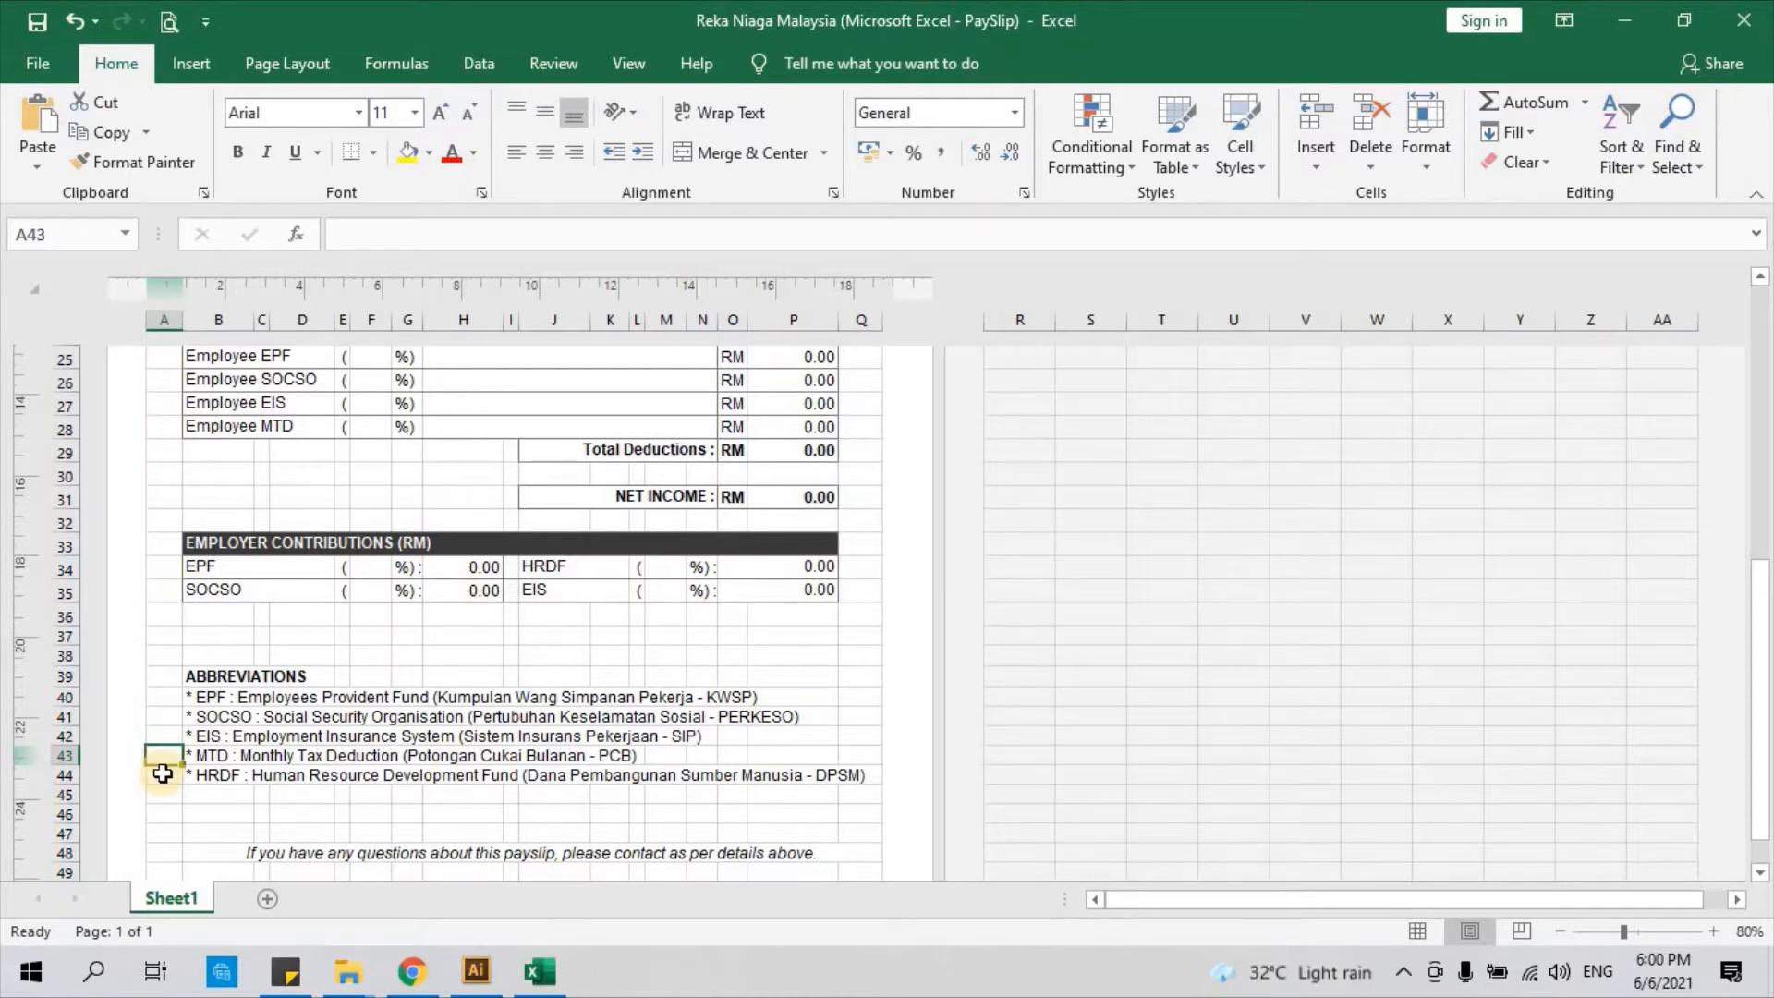
pyautogui.click(163, 774)
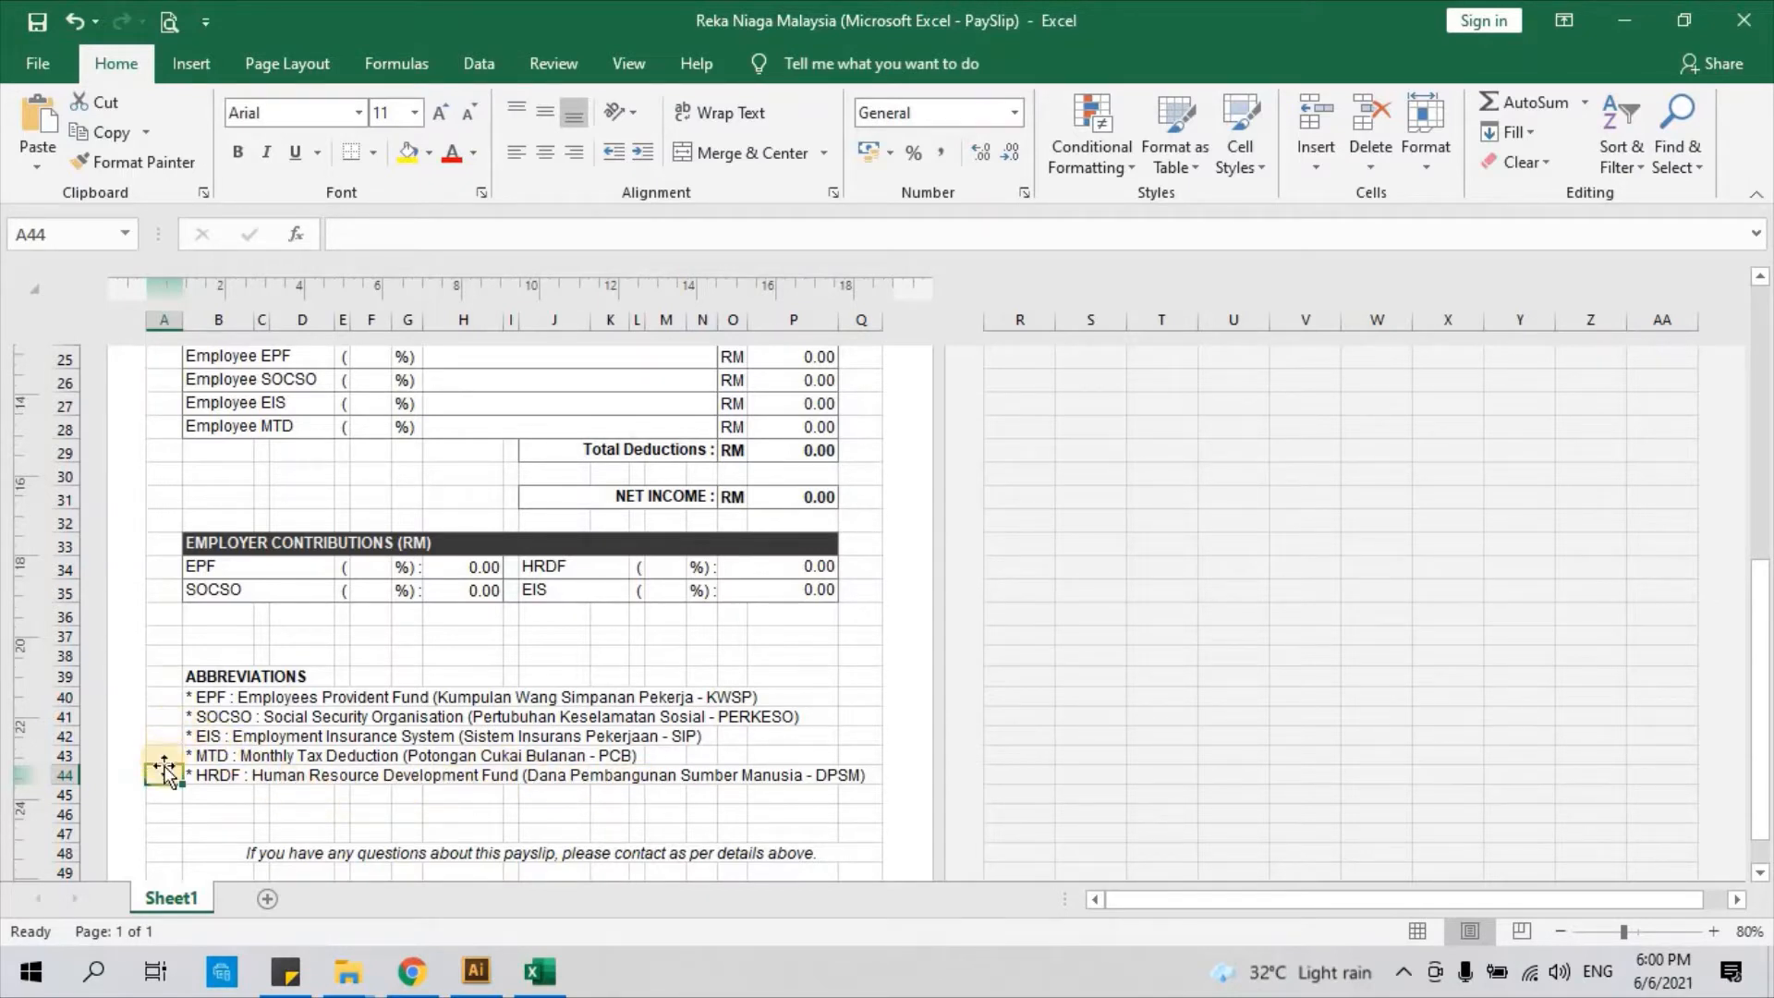
pyautogui.click(164, 701)
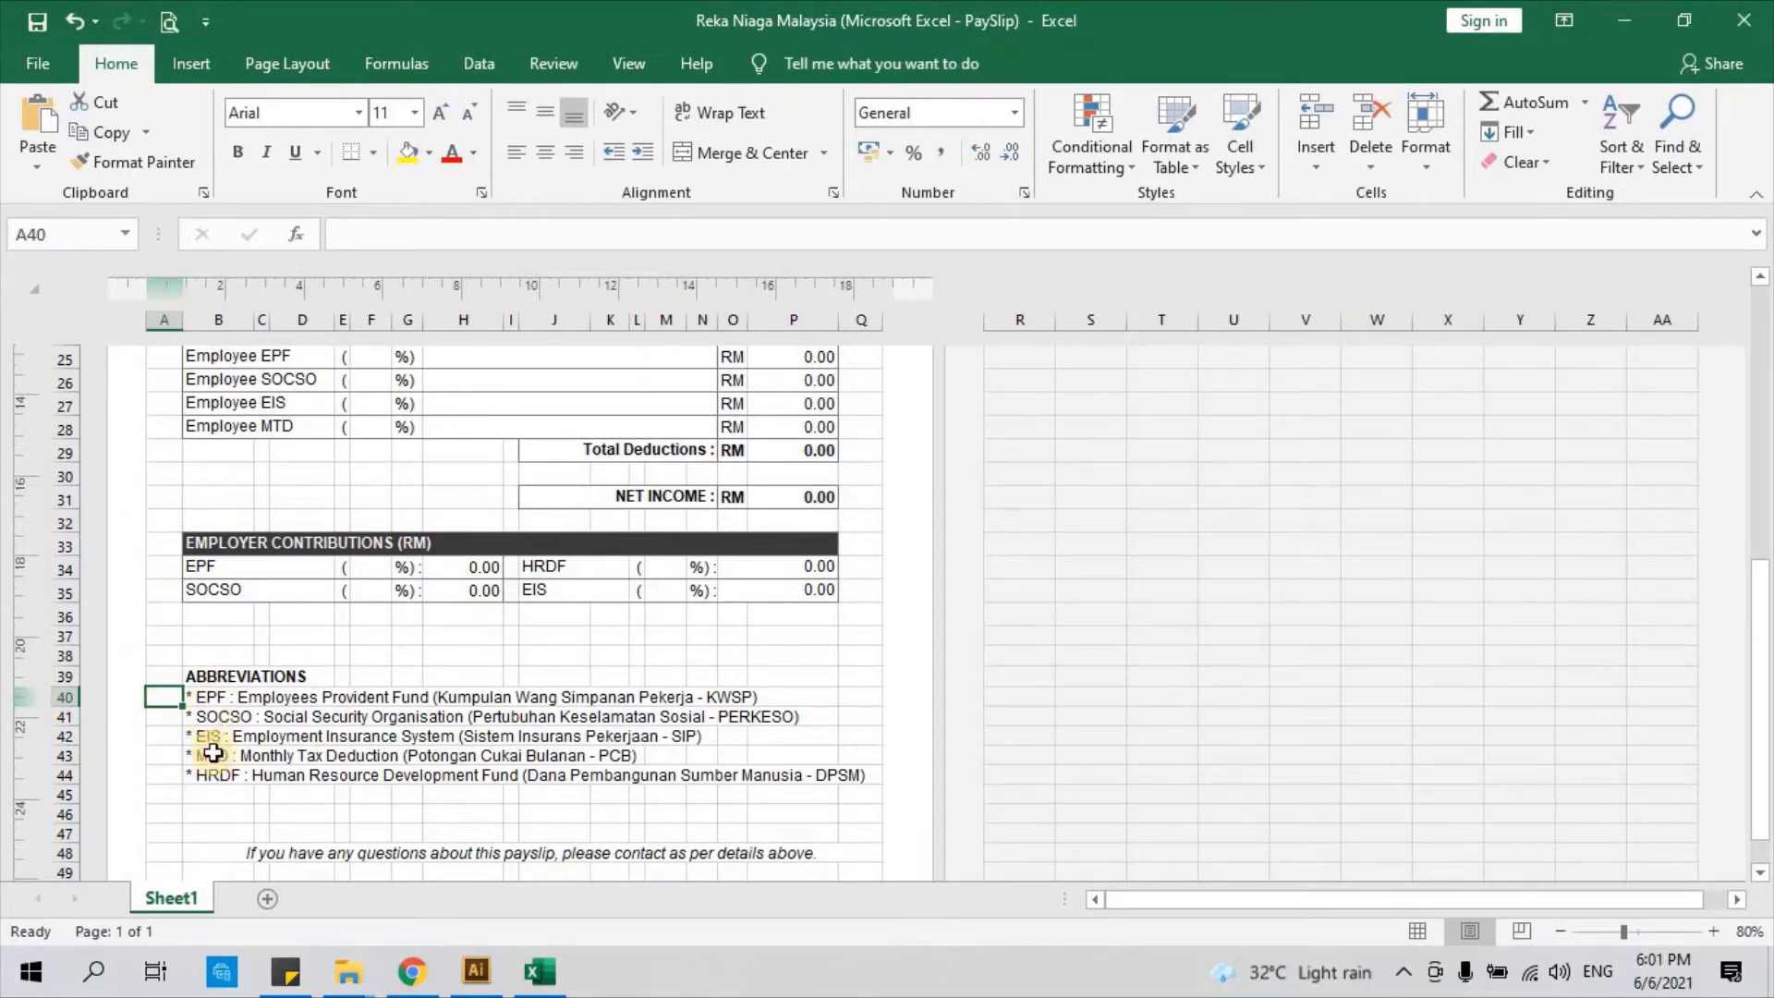
# Scroll back to the top and go to the Name row of the Employee Details section
pyautogui.scroll(1, 239, 756)
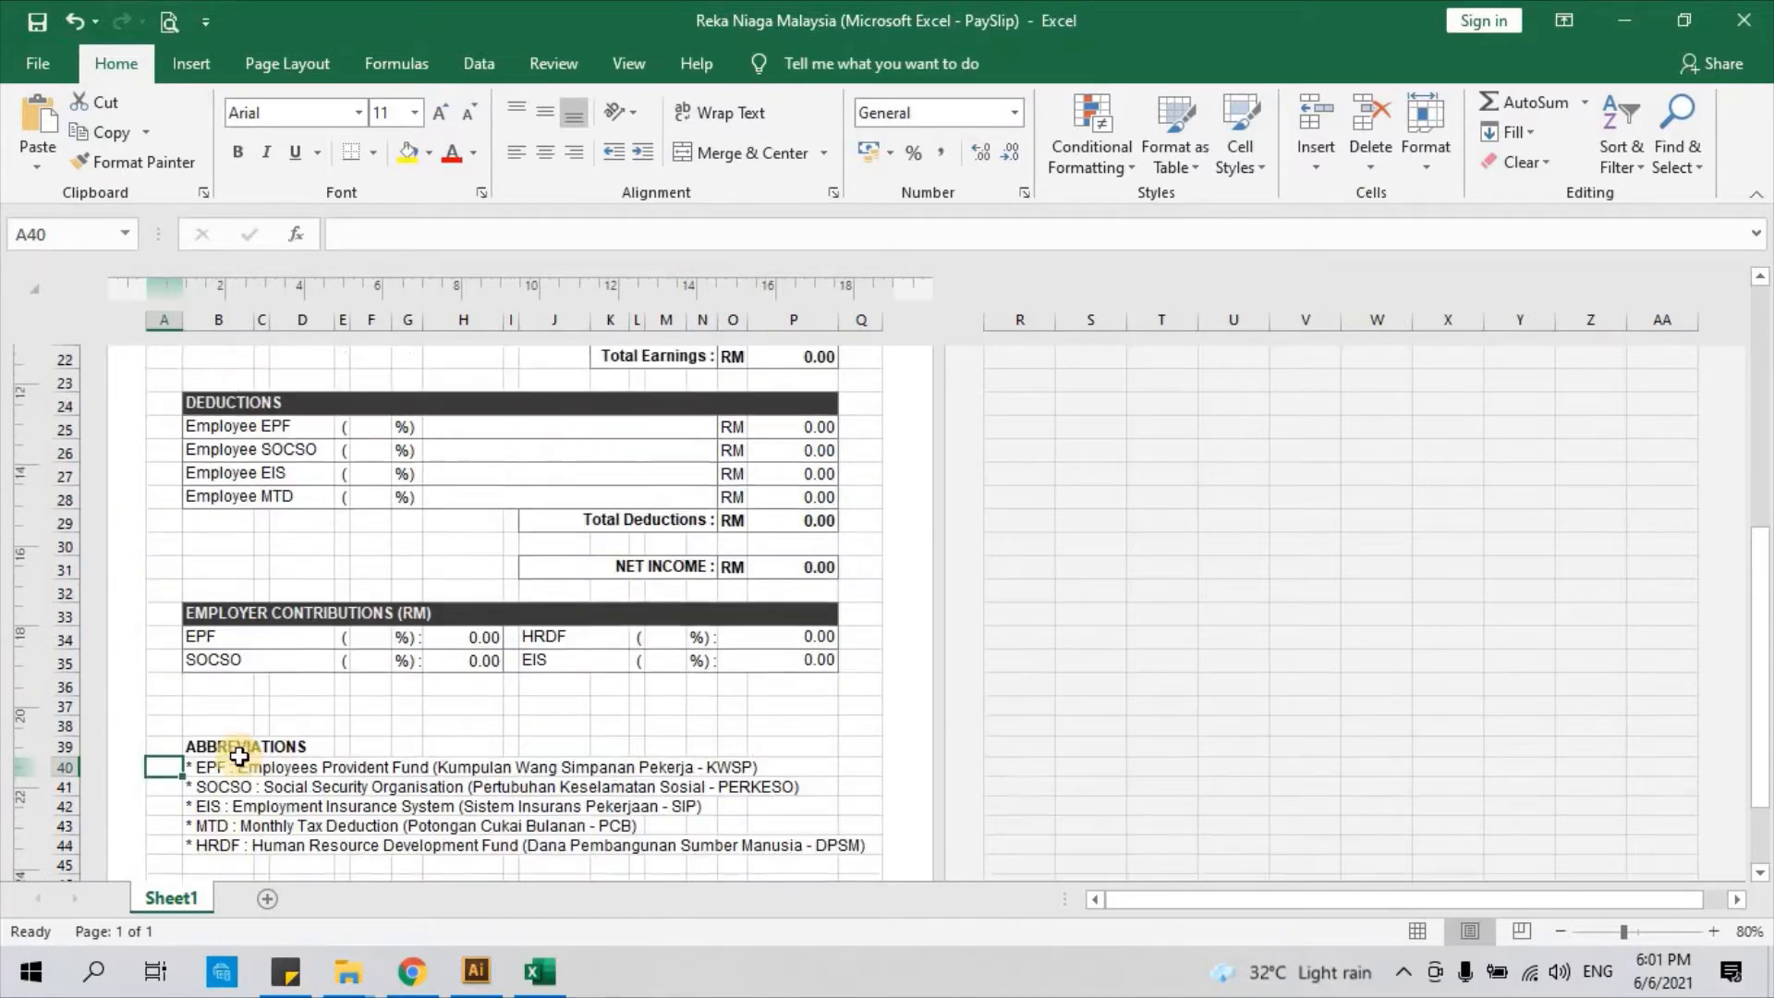
pyautogui.scroll(5, 240, 755)
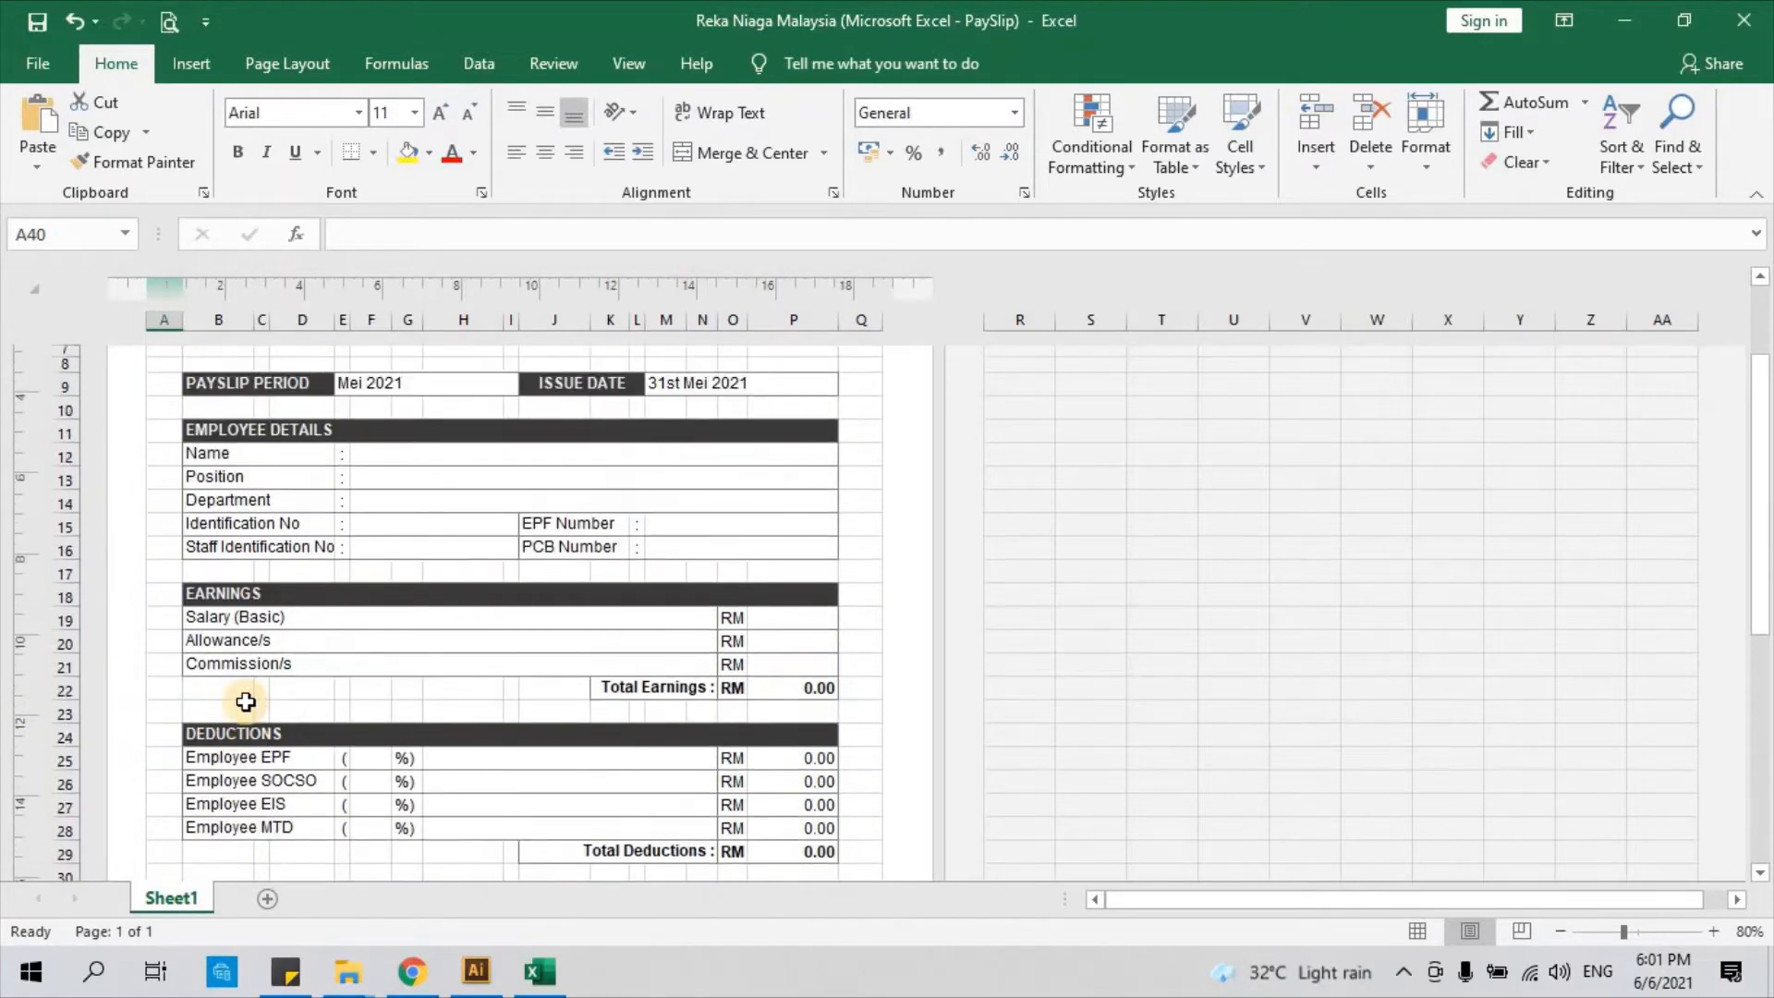
pyautogui.scroll(3, 245, 702)
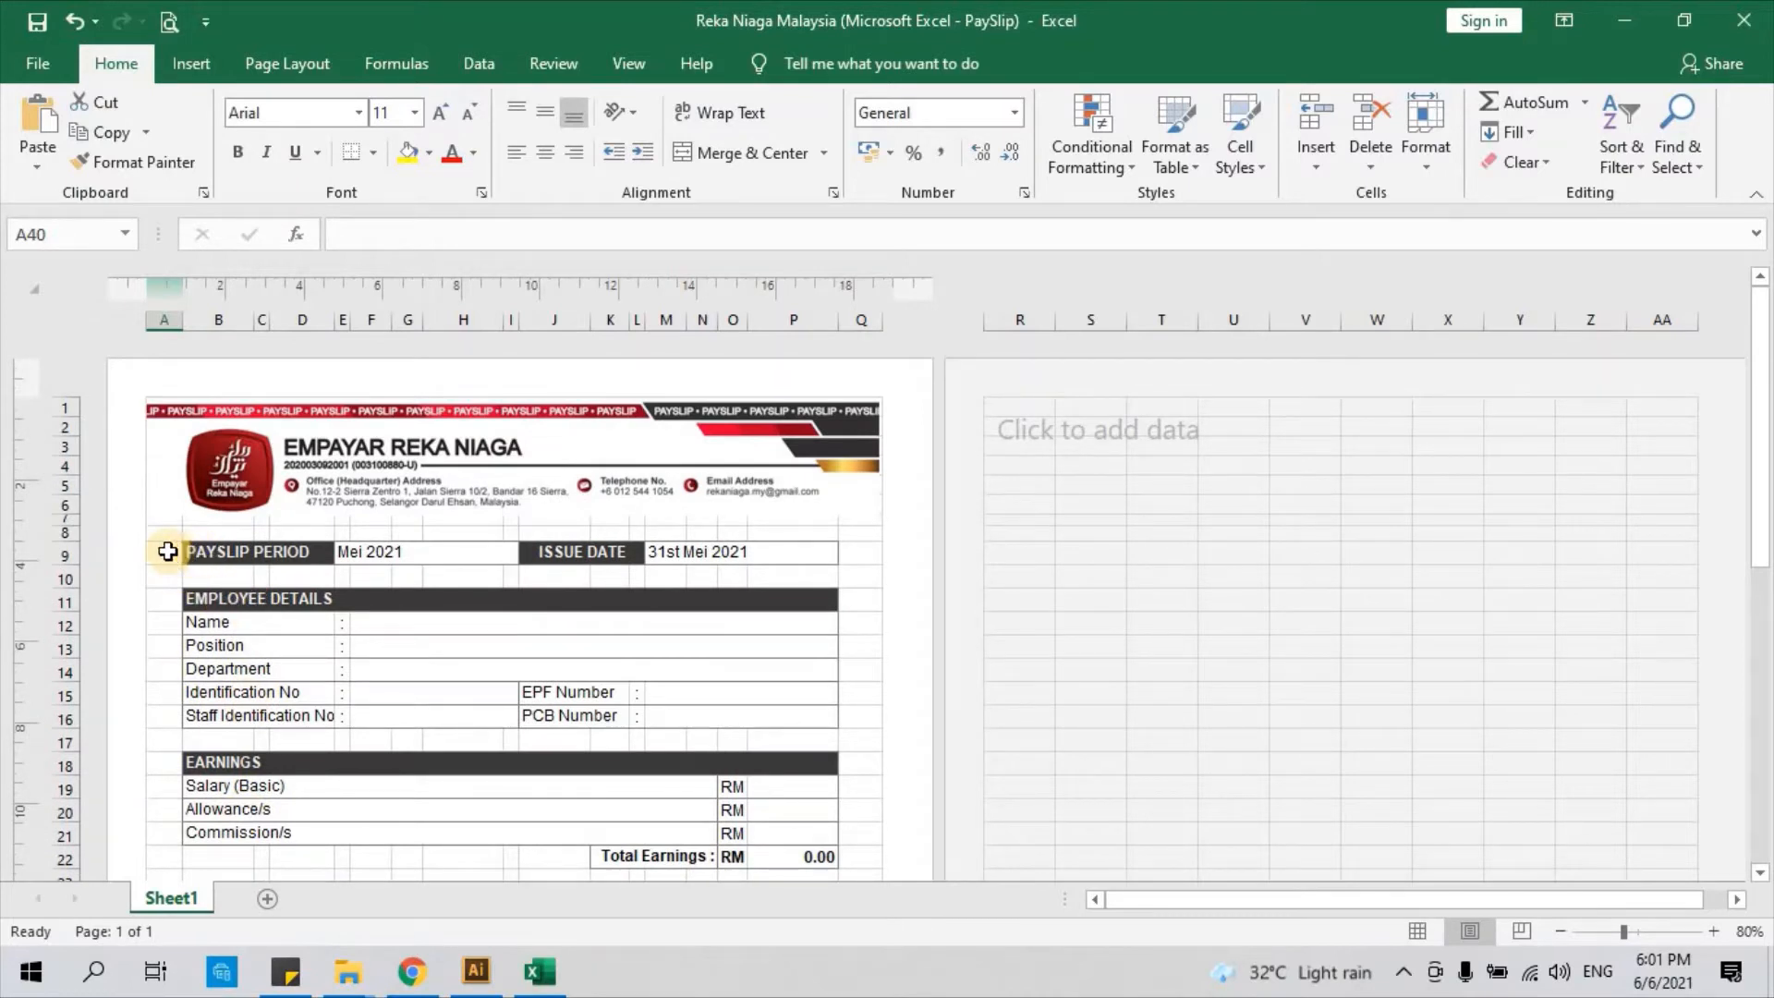
pyautogui.click(167, 553)
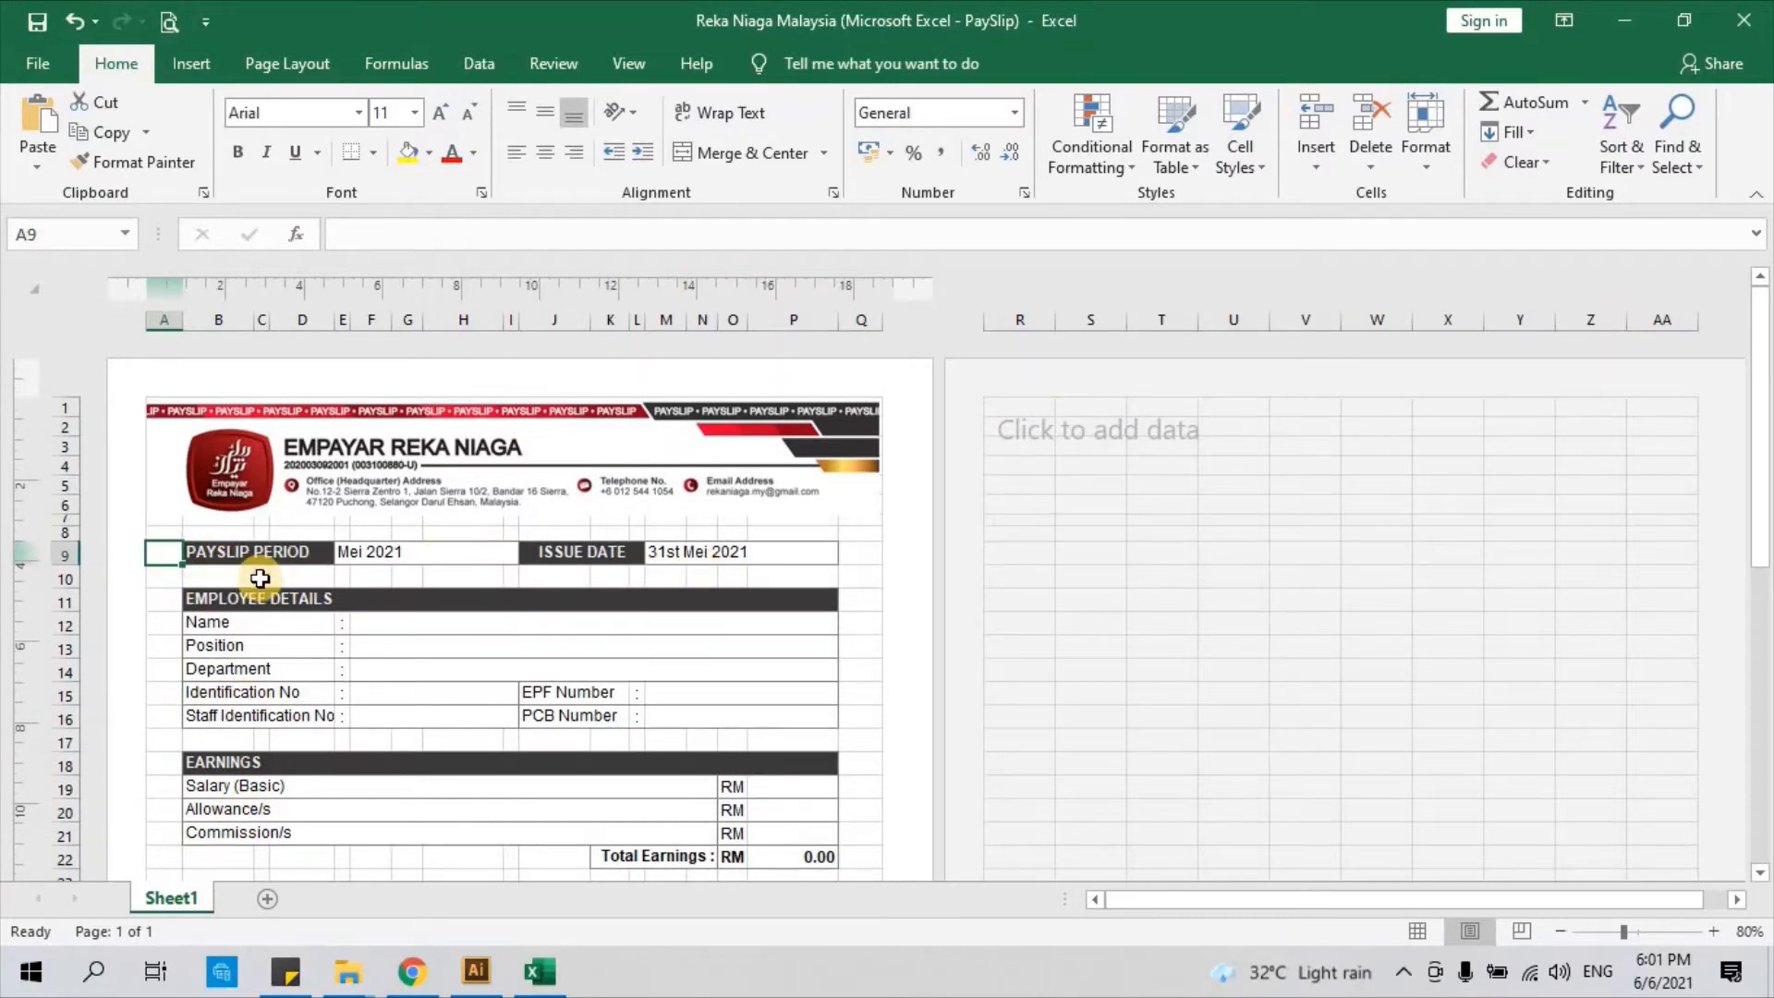
pyautogui.scroll(-2, 529, 582)
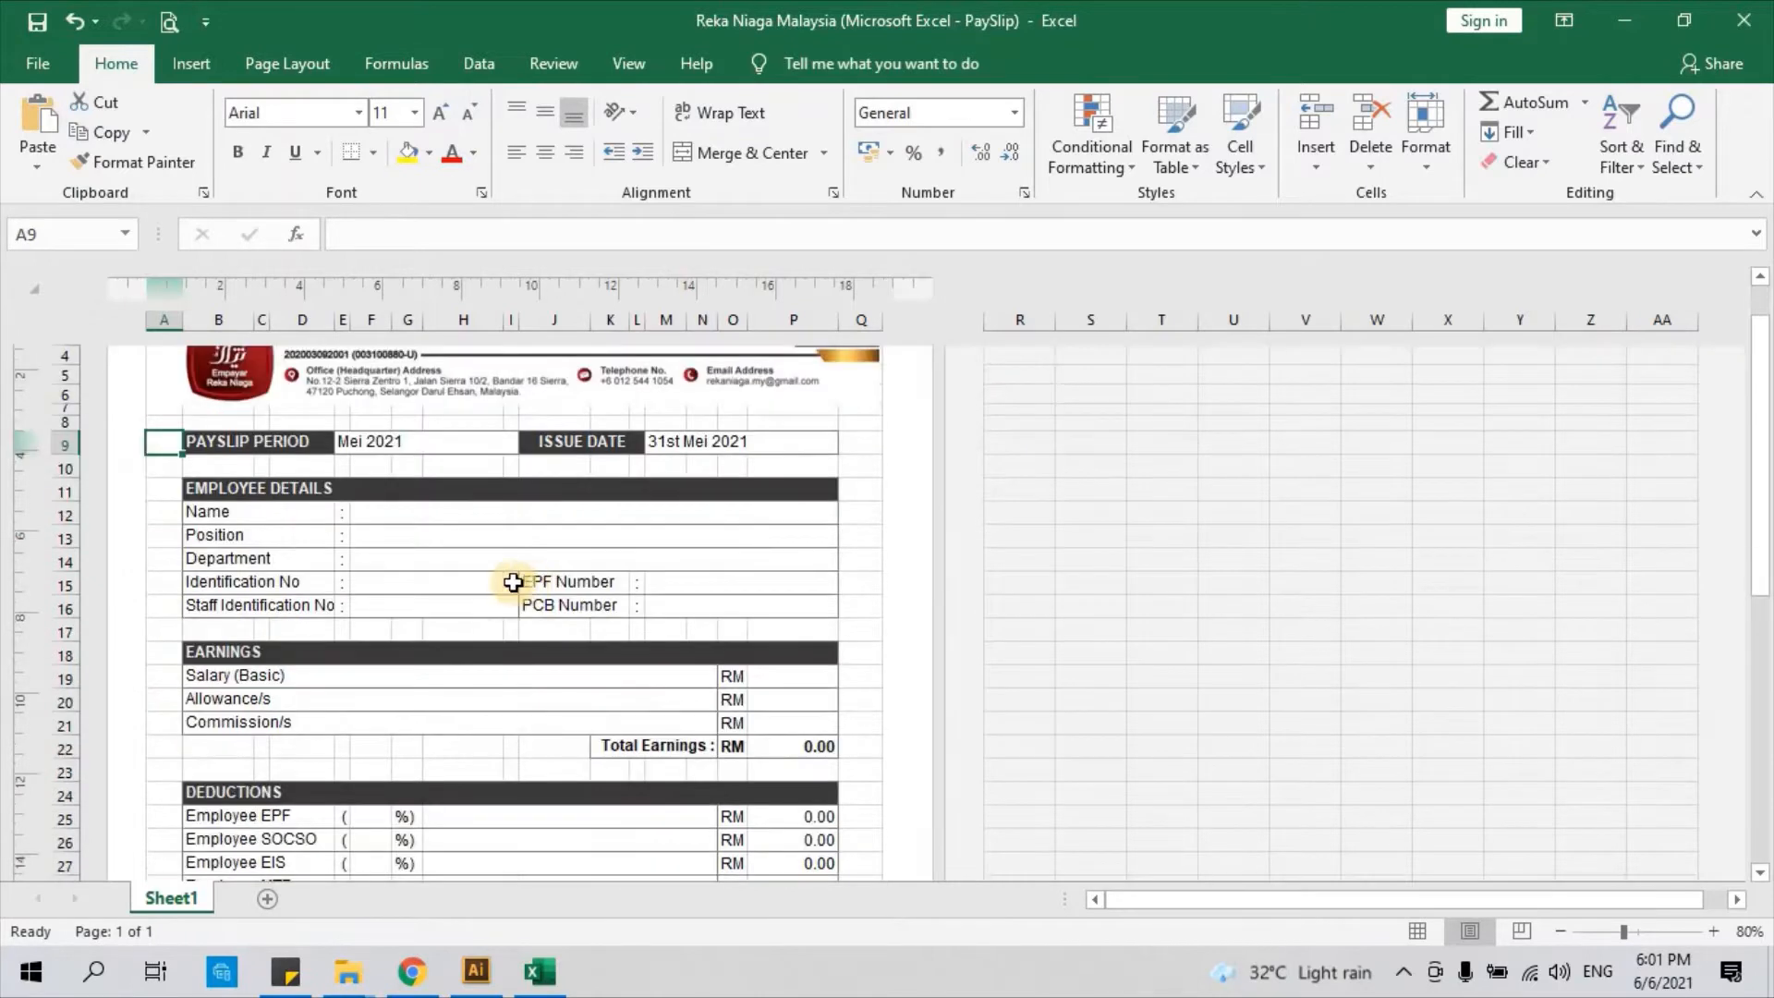
pyautogui.click(232, 496)
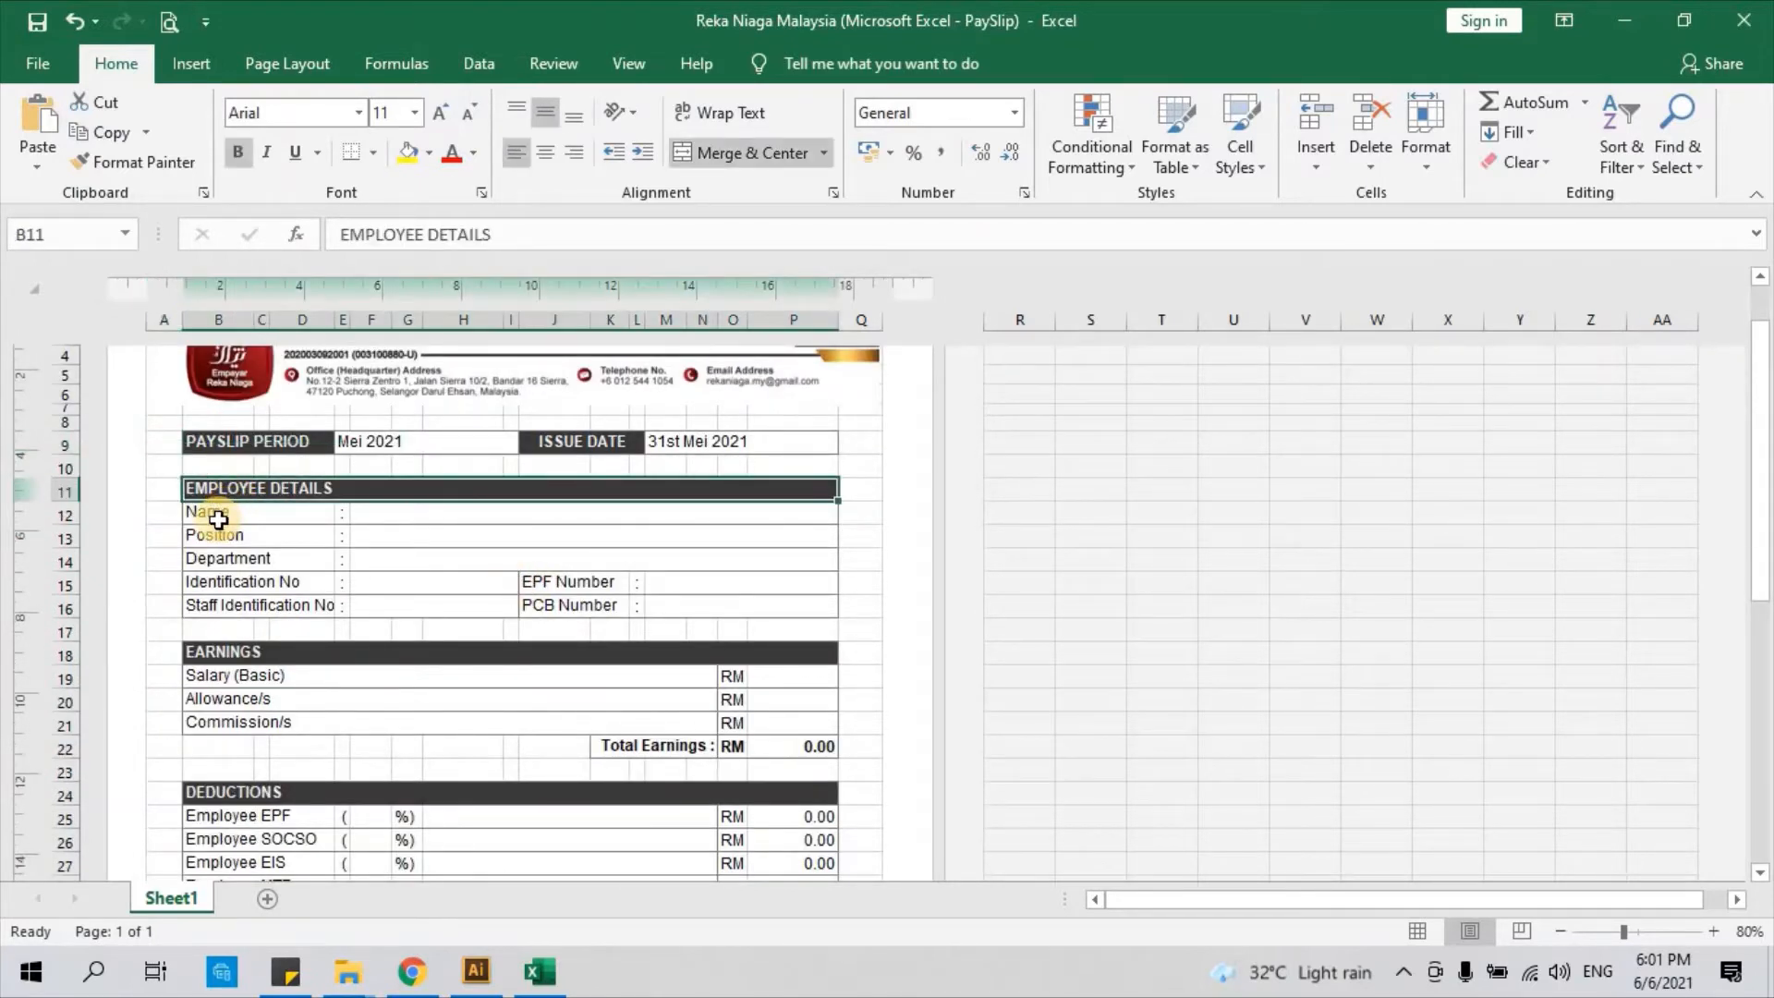
pyautogui.click(218, 514)
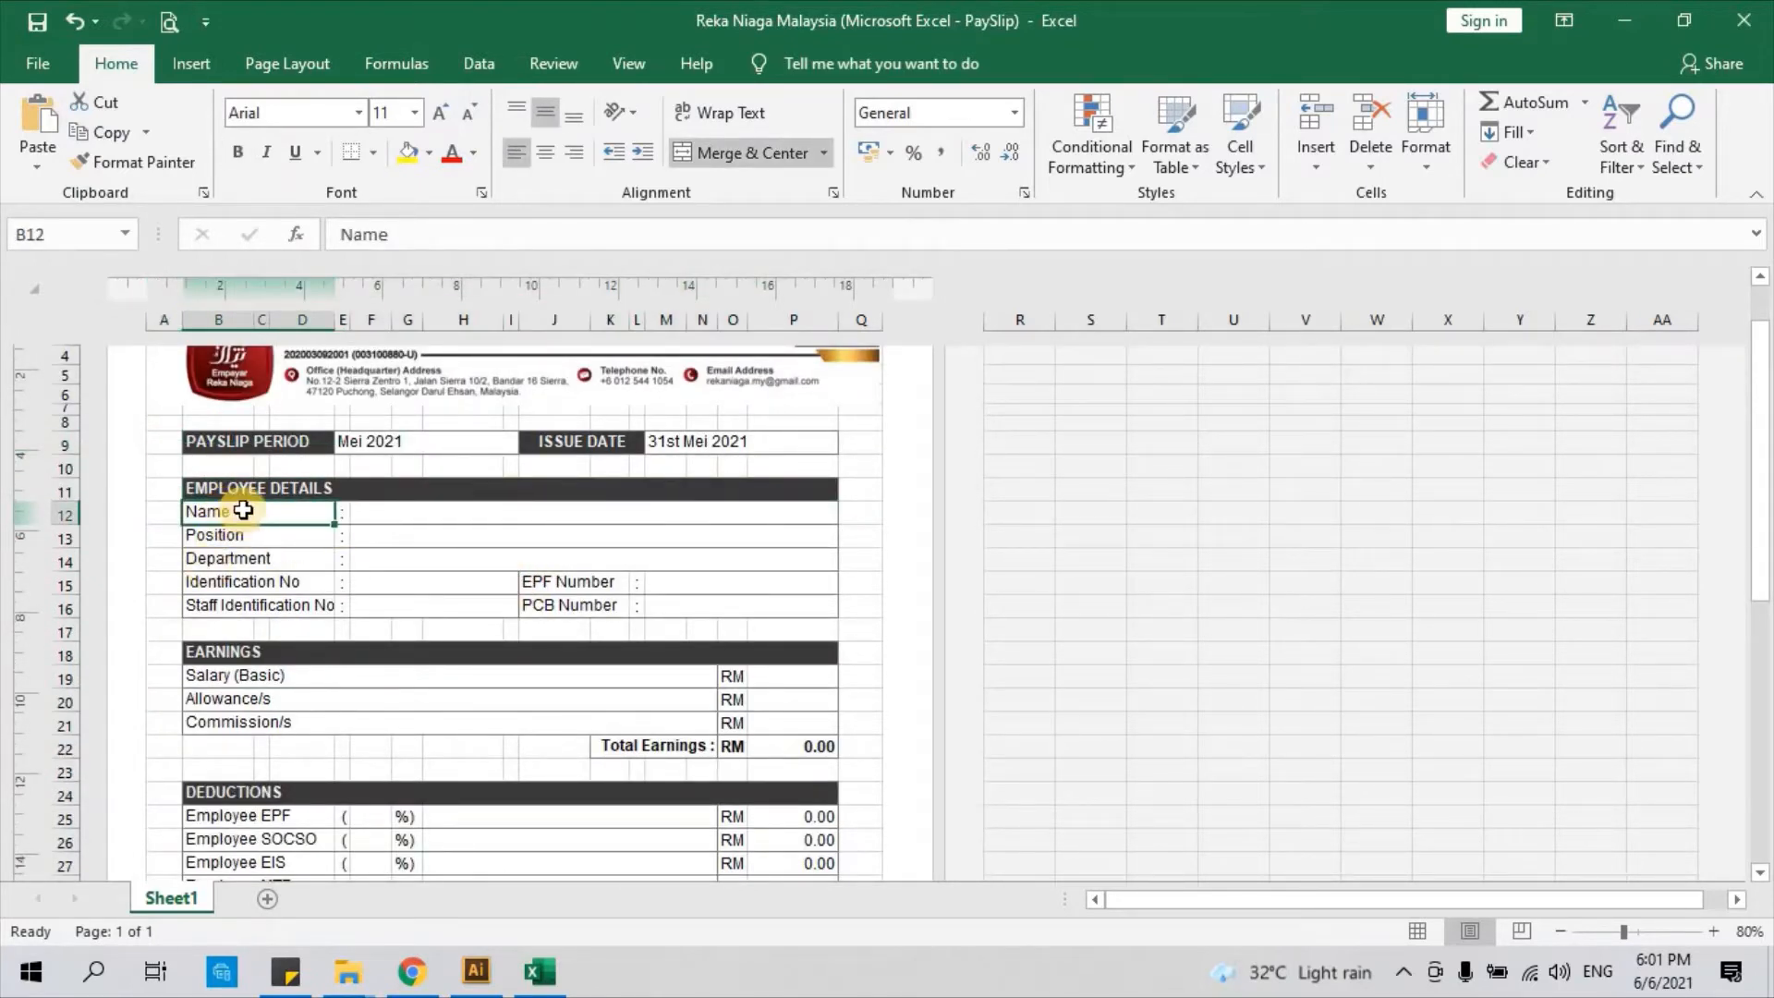
# Type the employee's full name into the Name field F12
pyautogui.keyDown('shift'); pyautogui.click(400, 520); pyautogui.keyUp('shift')
pyautogui.click(401, 520)
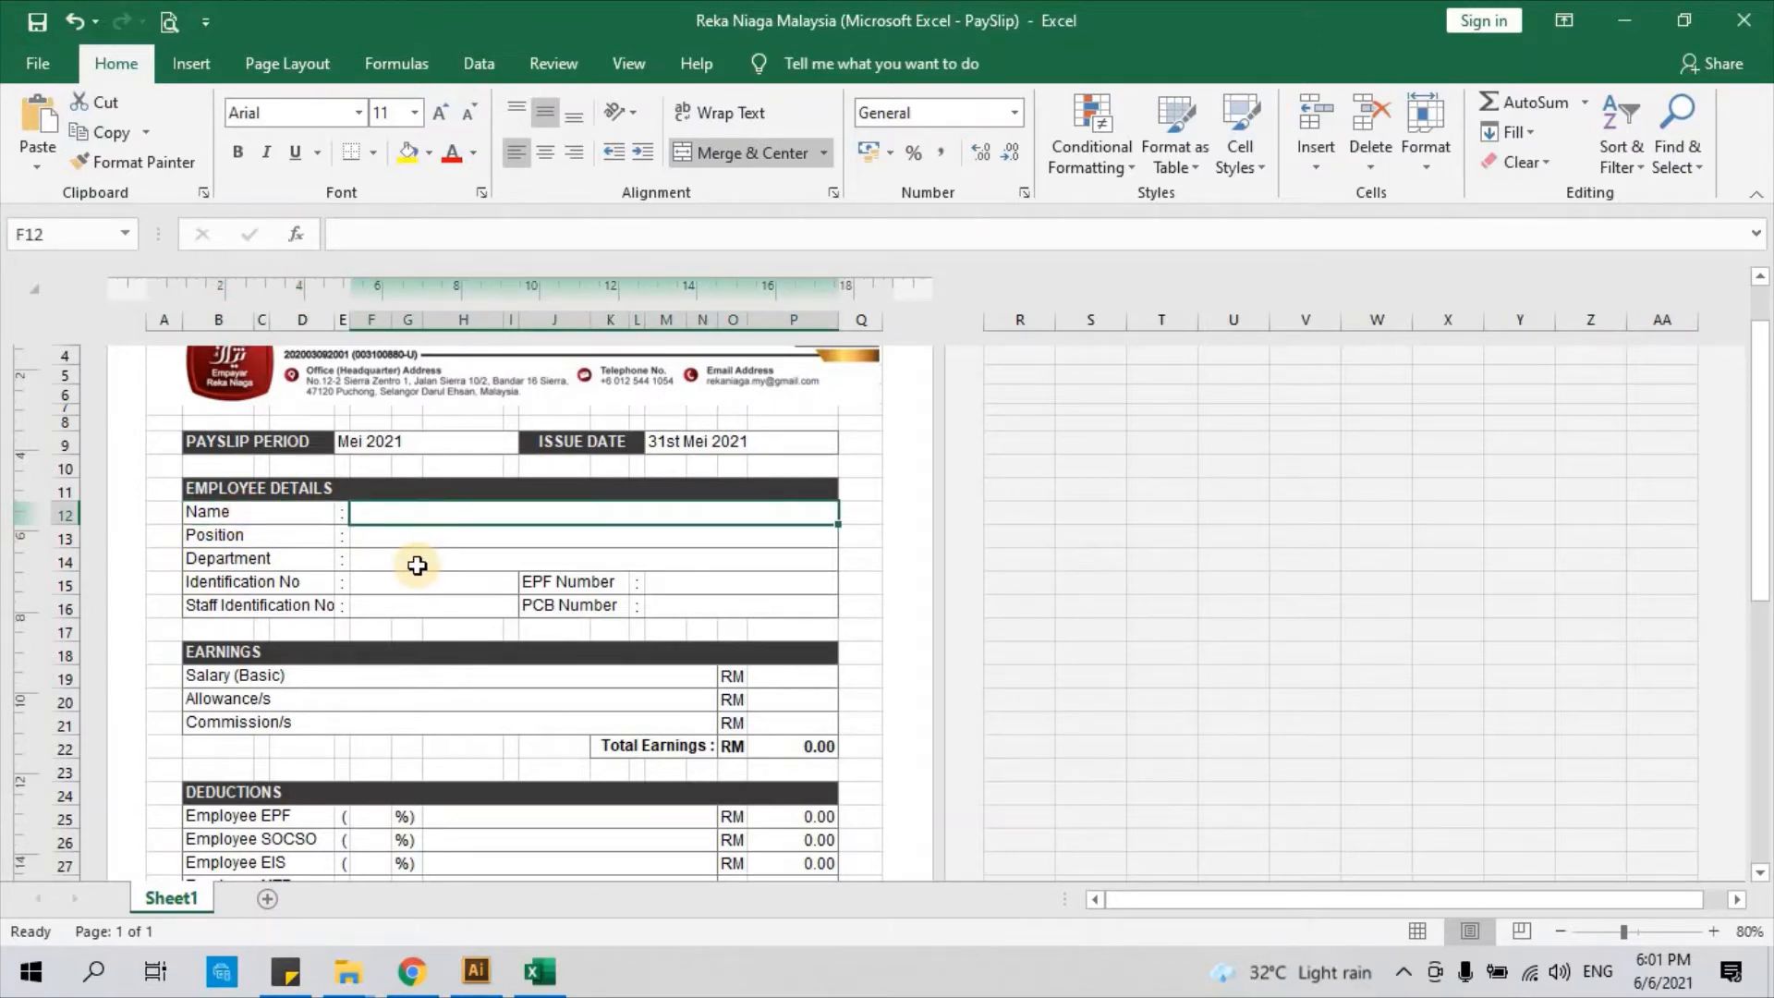
pyautogui.press('capslock')
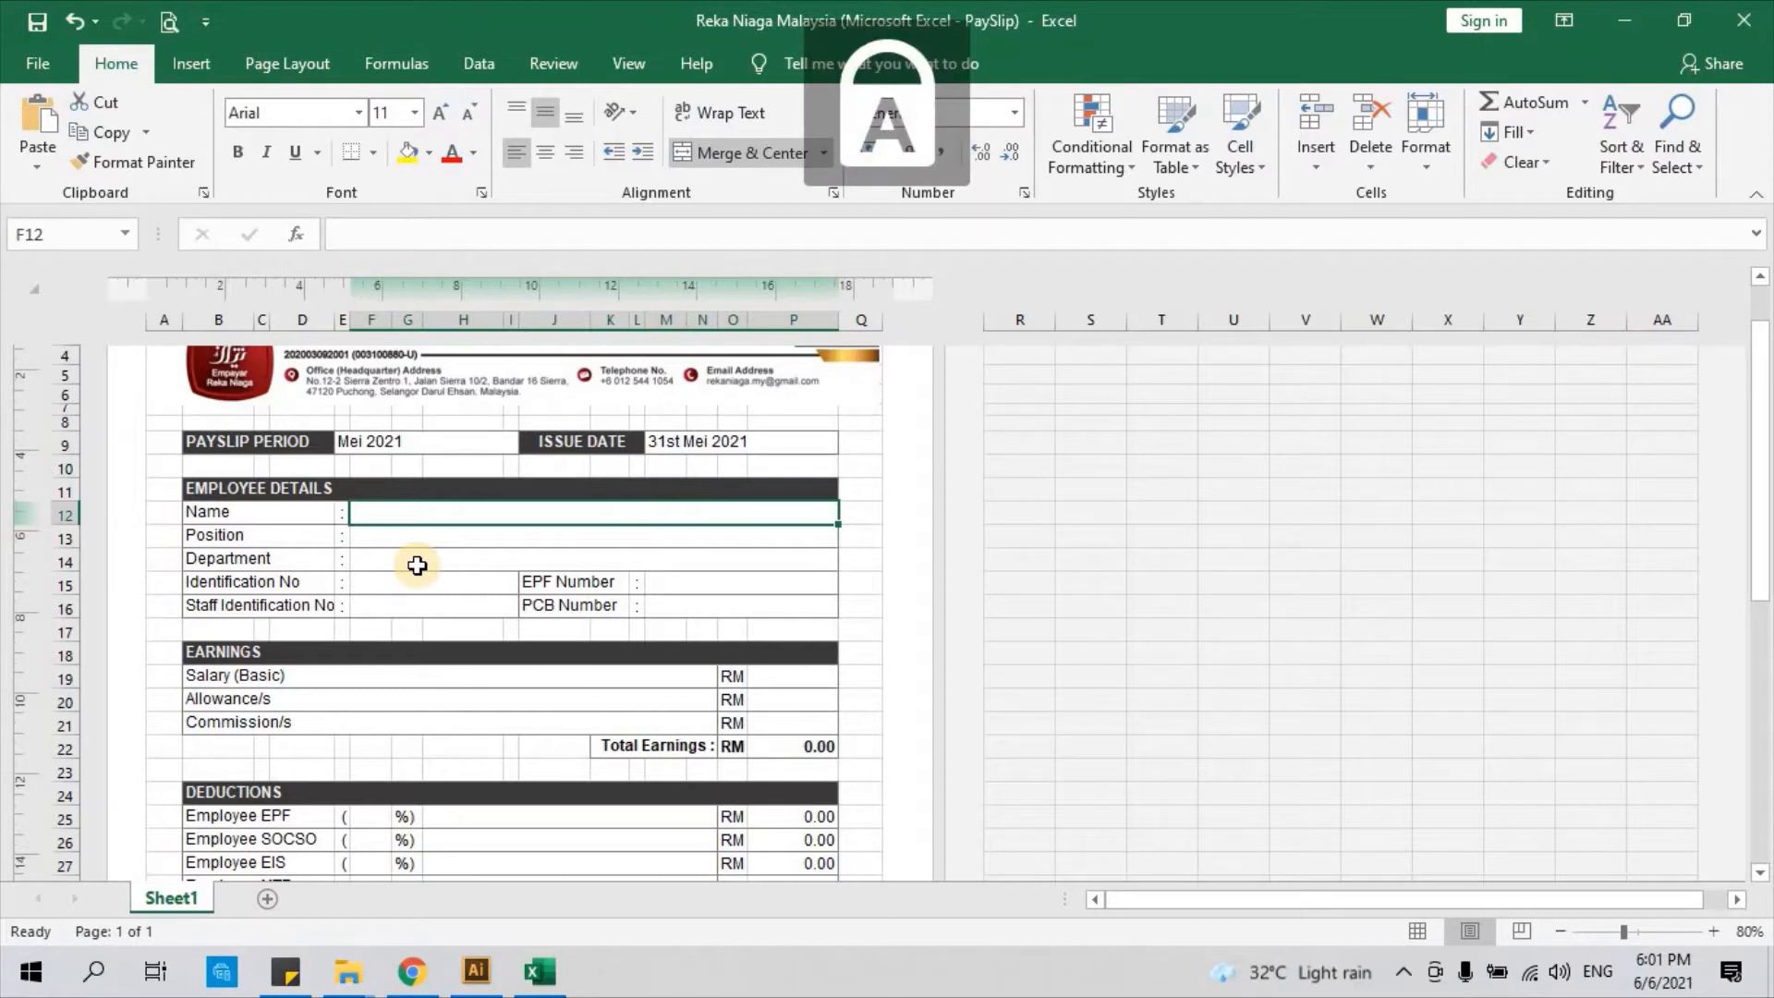
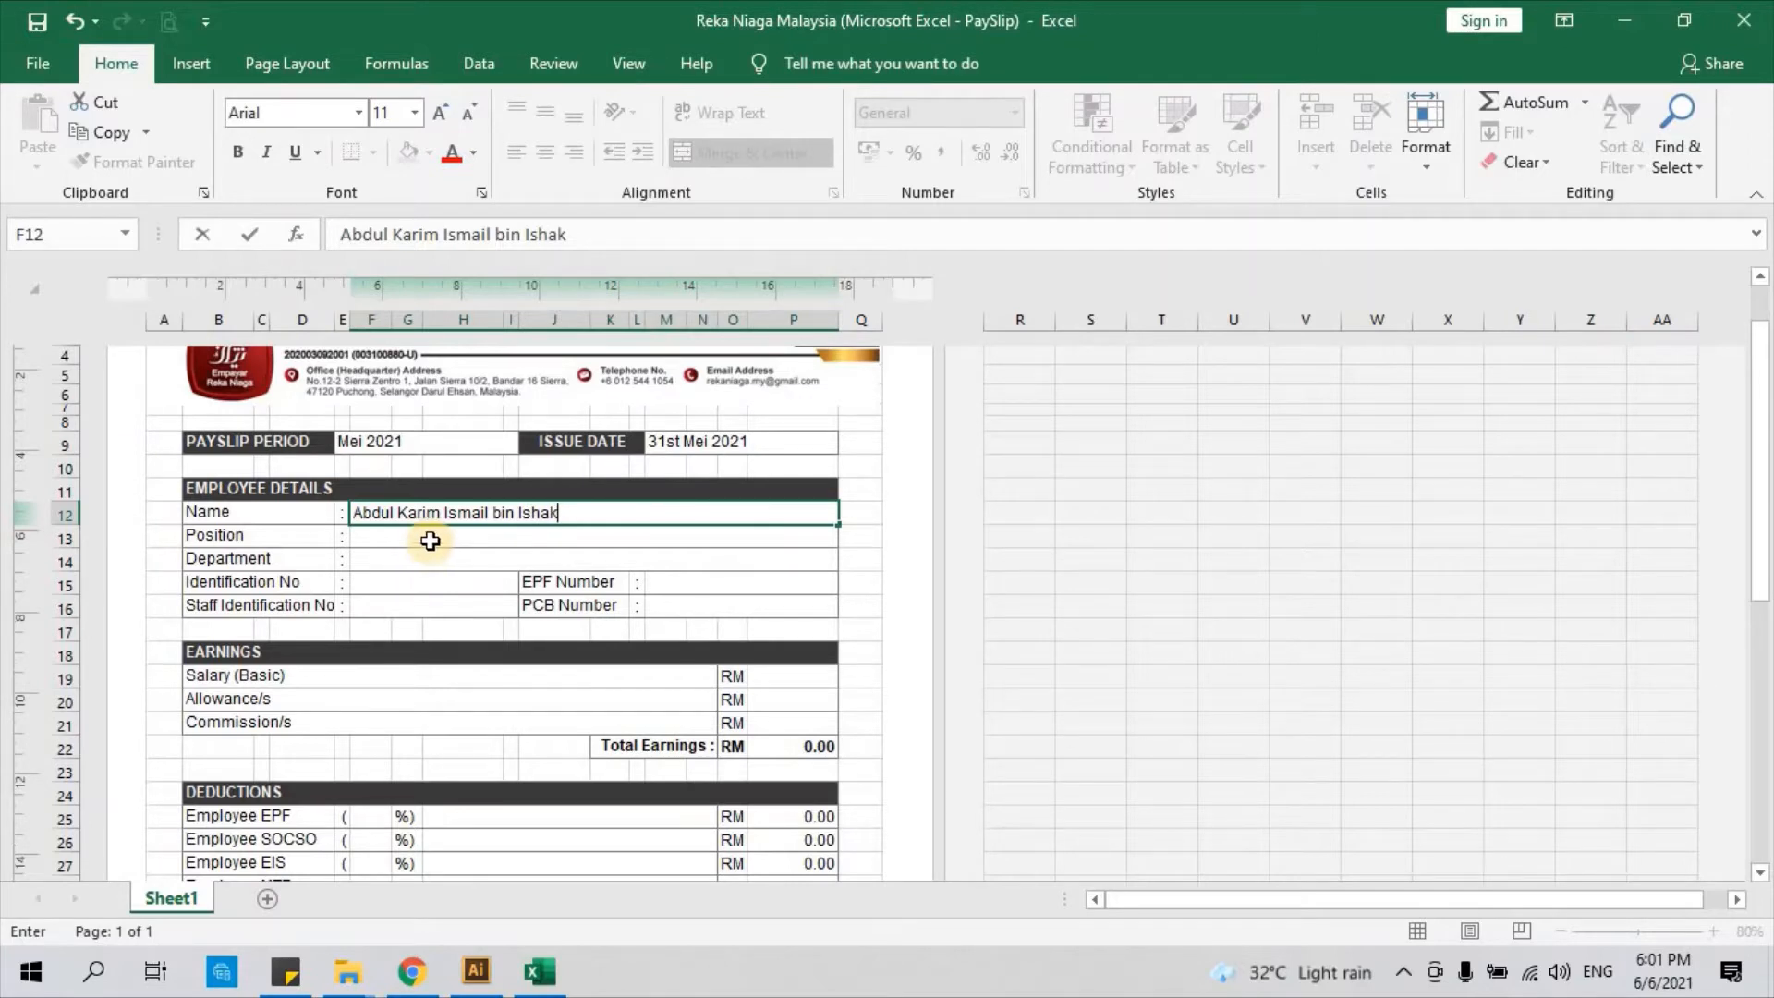
pyautogui.click(430, 540)
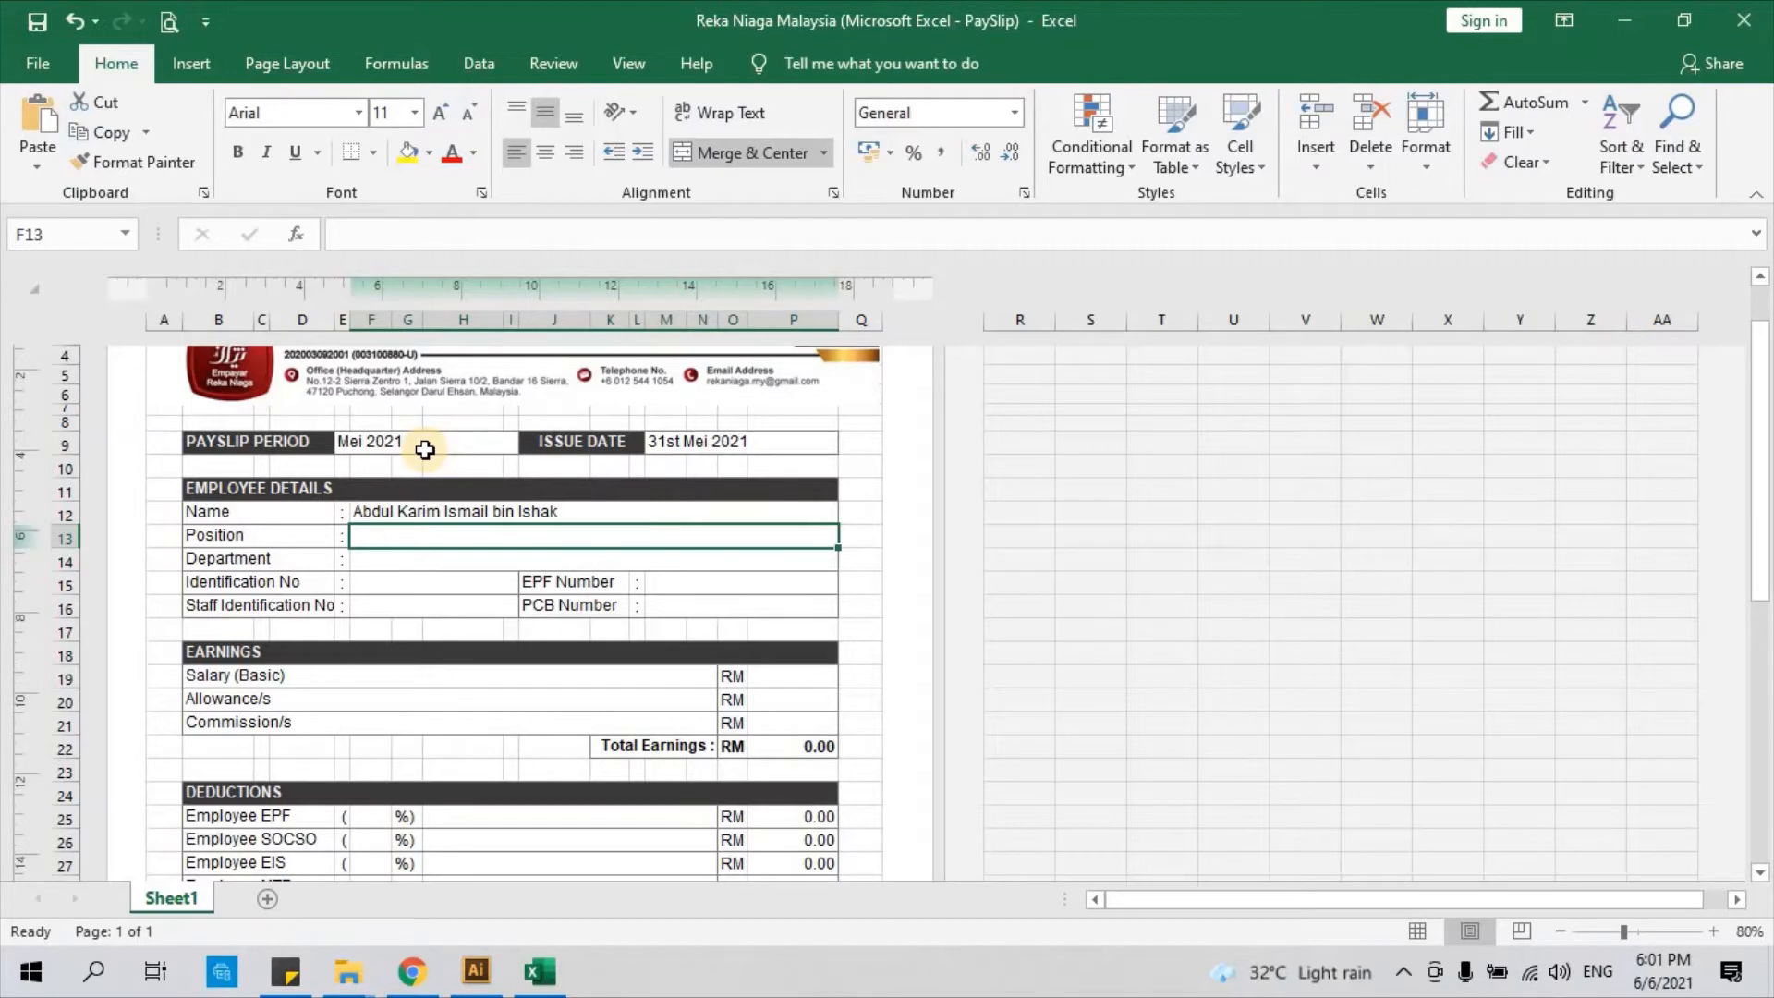
# Fill in Position 'Human Resource Executive' and Department 'Department Human Resource'
pyautogui.write('Human ')
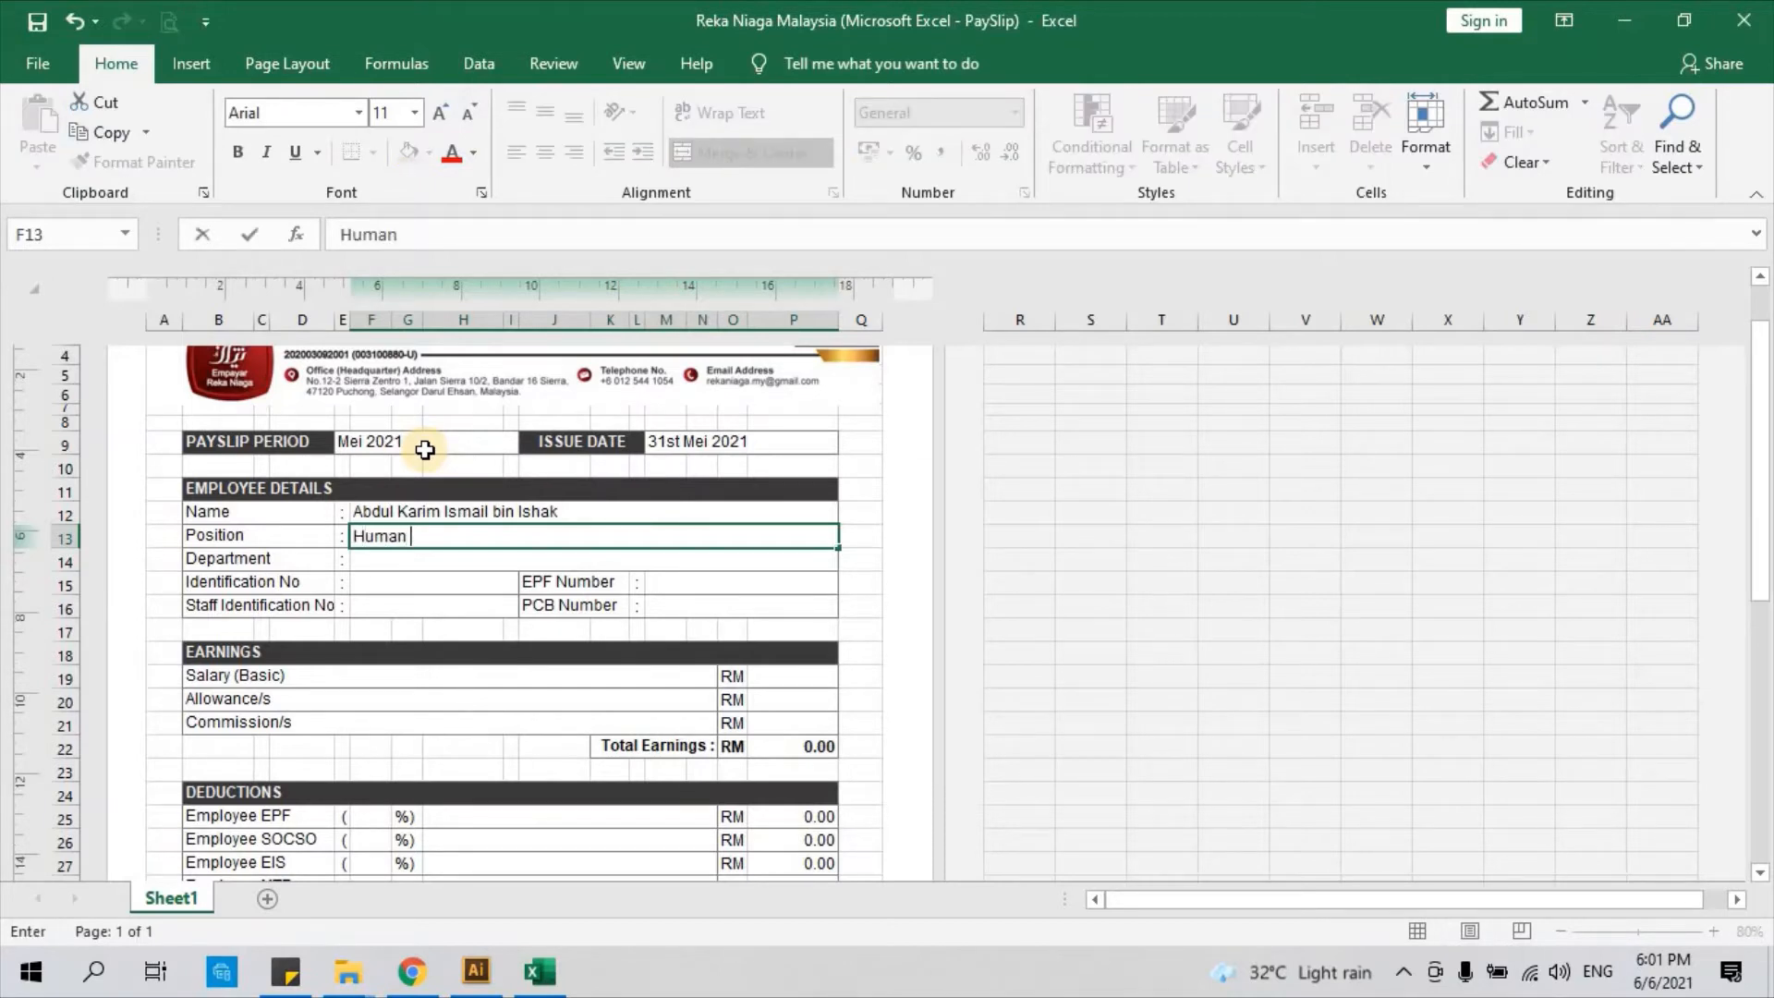
pyautogui.write('Resource Executive')
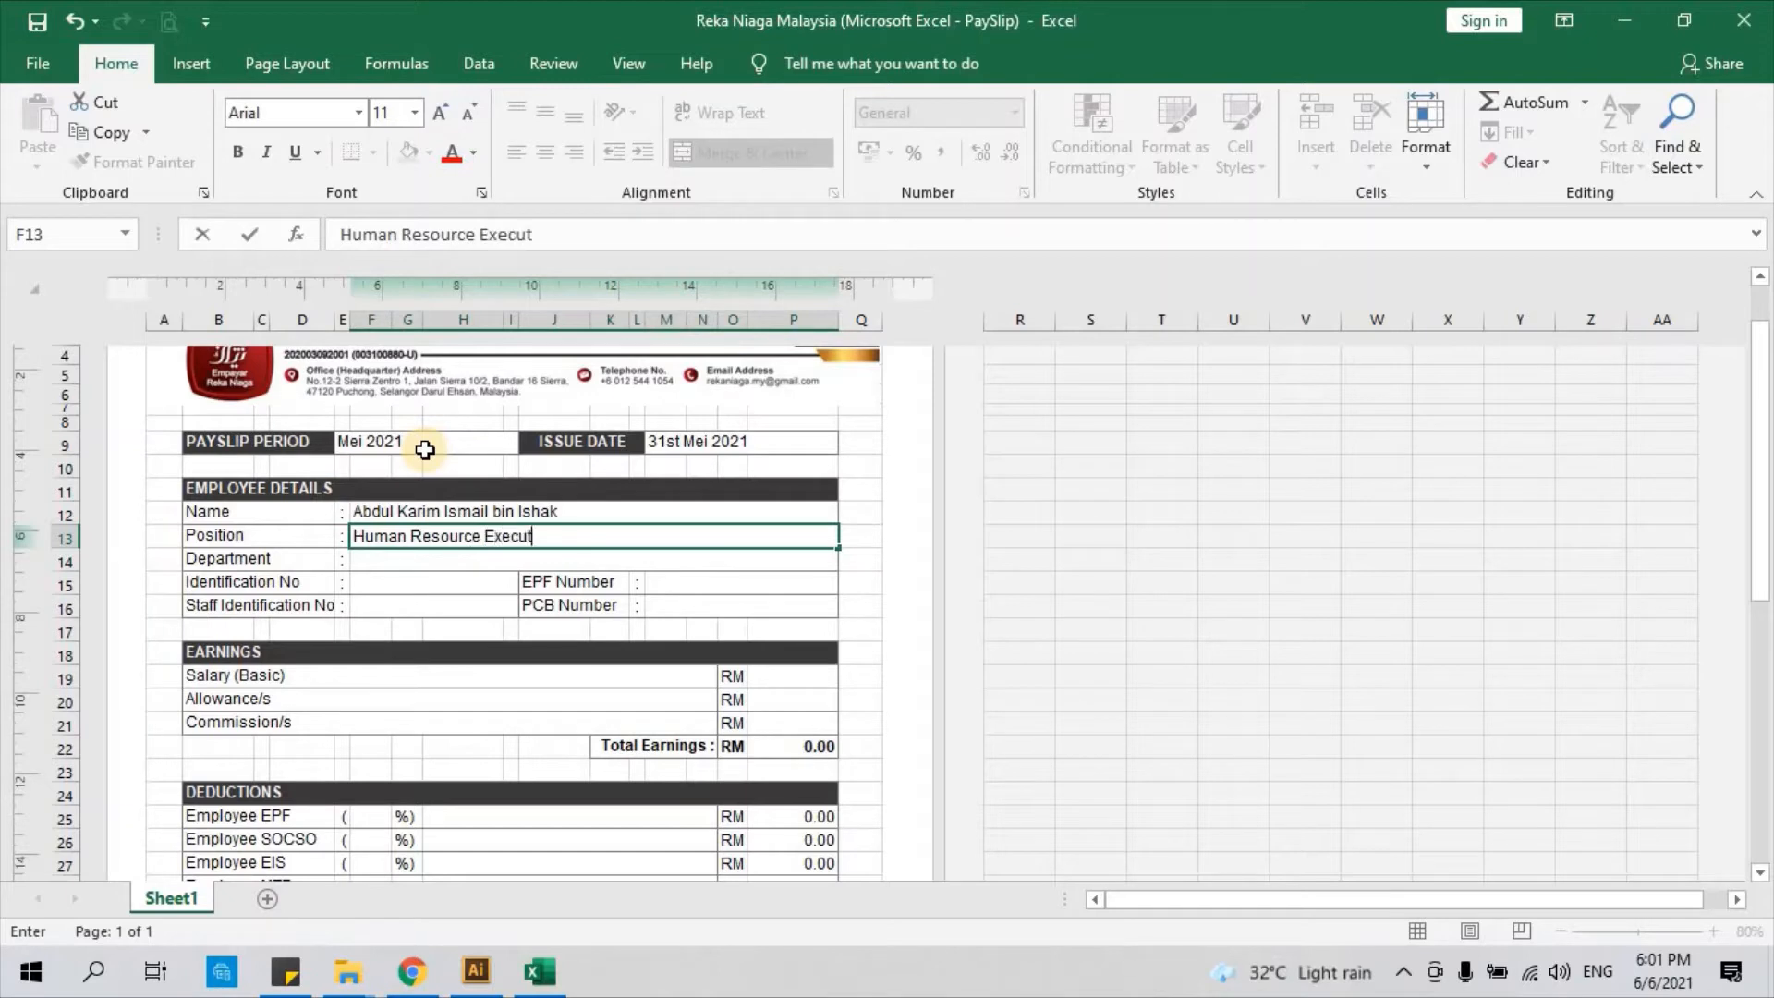
pyautogui.click(394, 563)
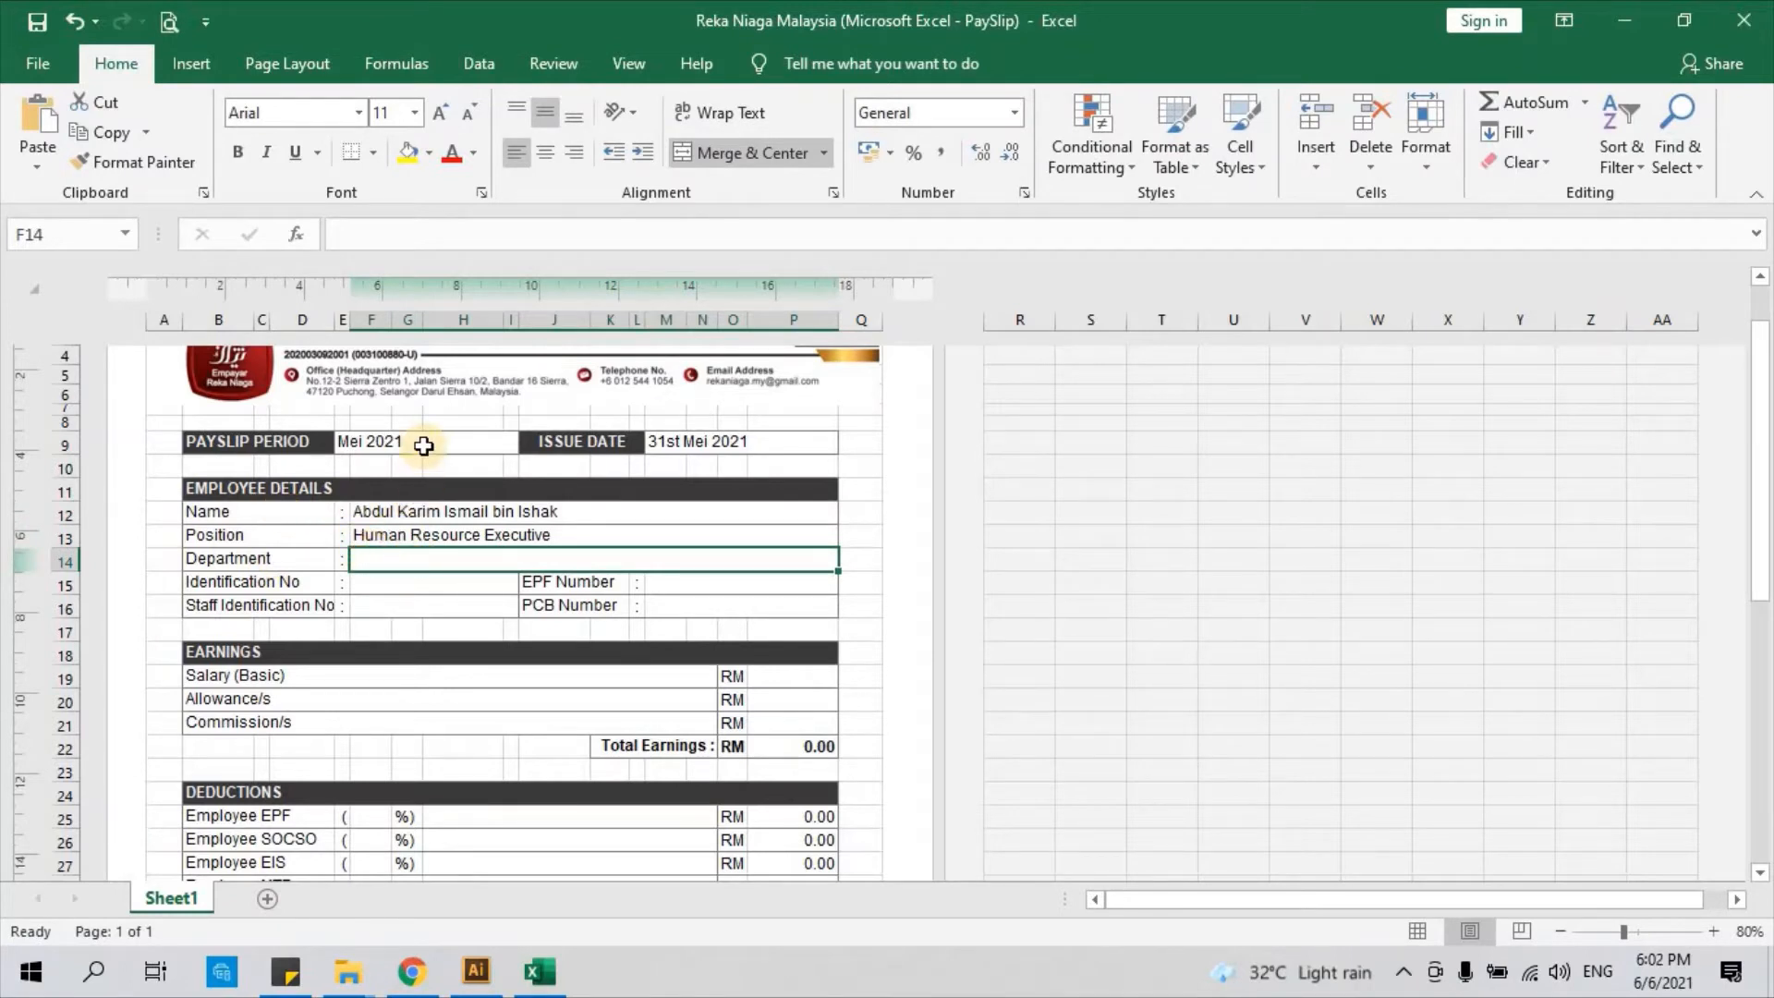
pyautogui.write('Depar')
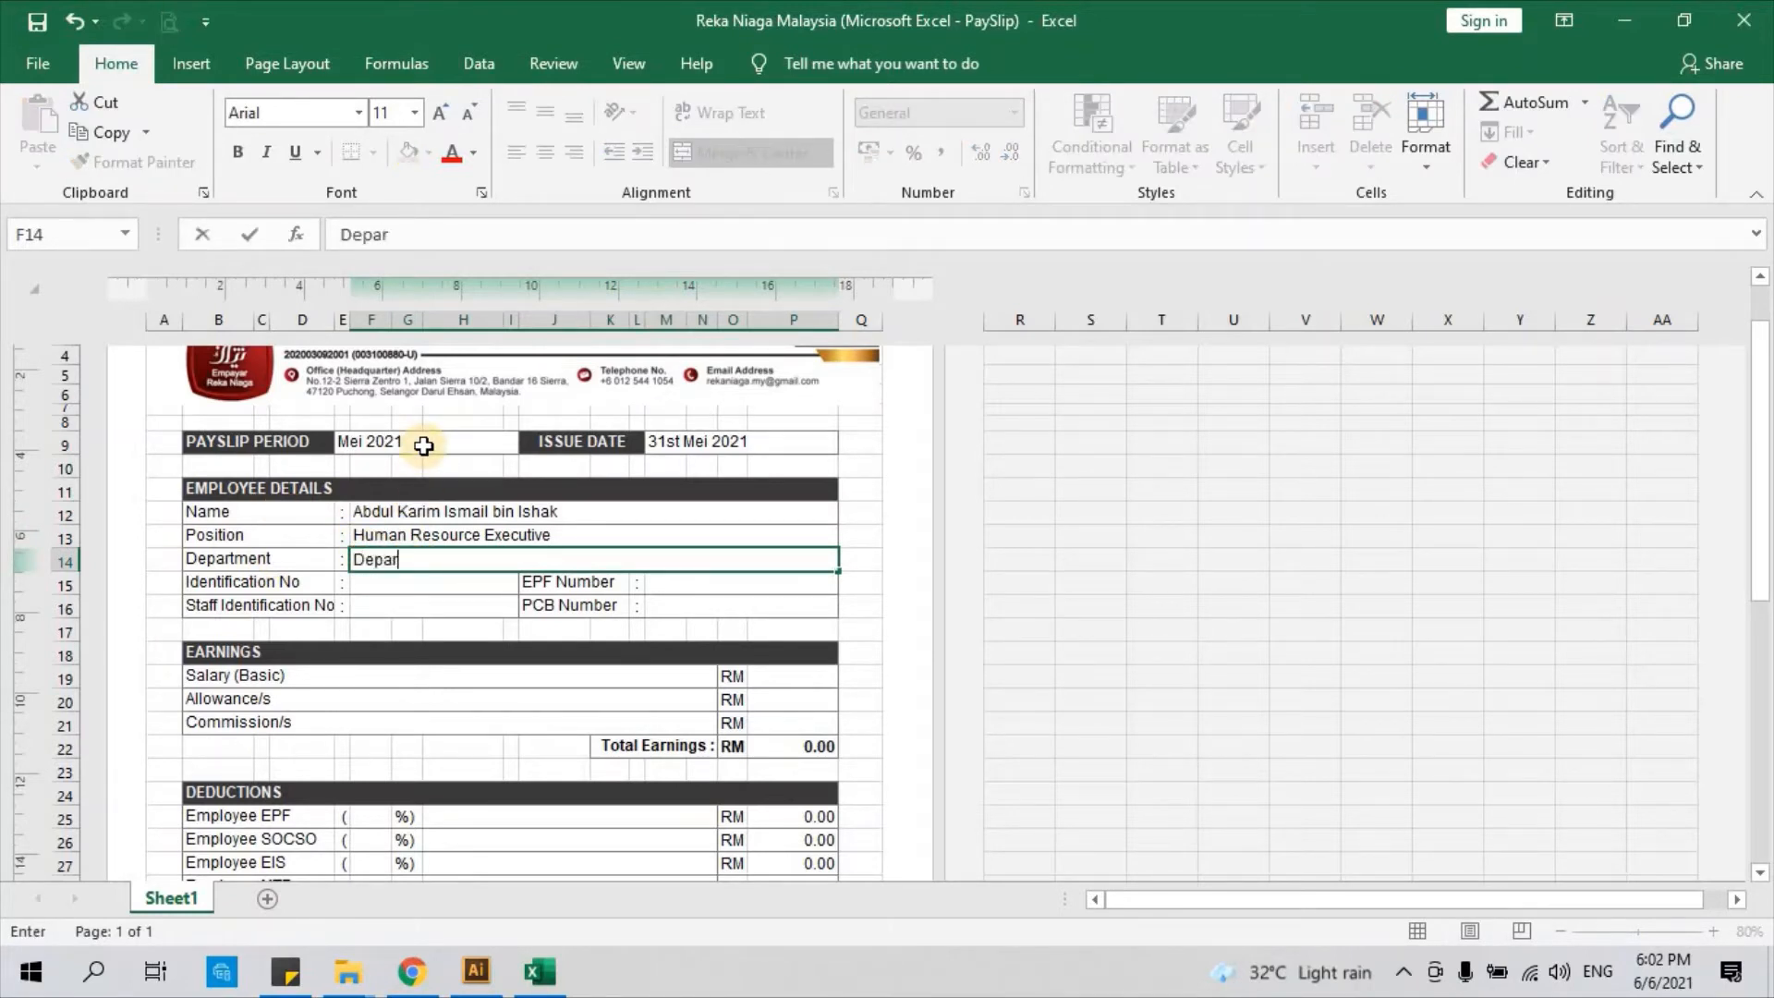
pyautogui.write('tment Hum')
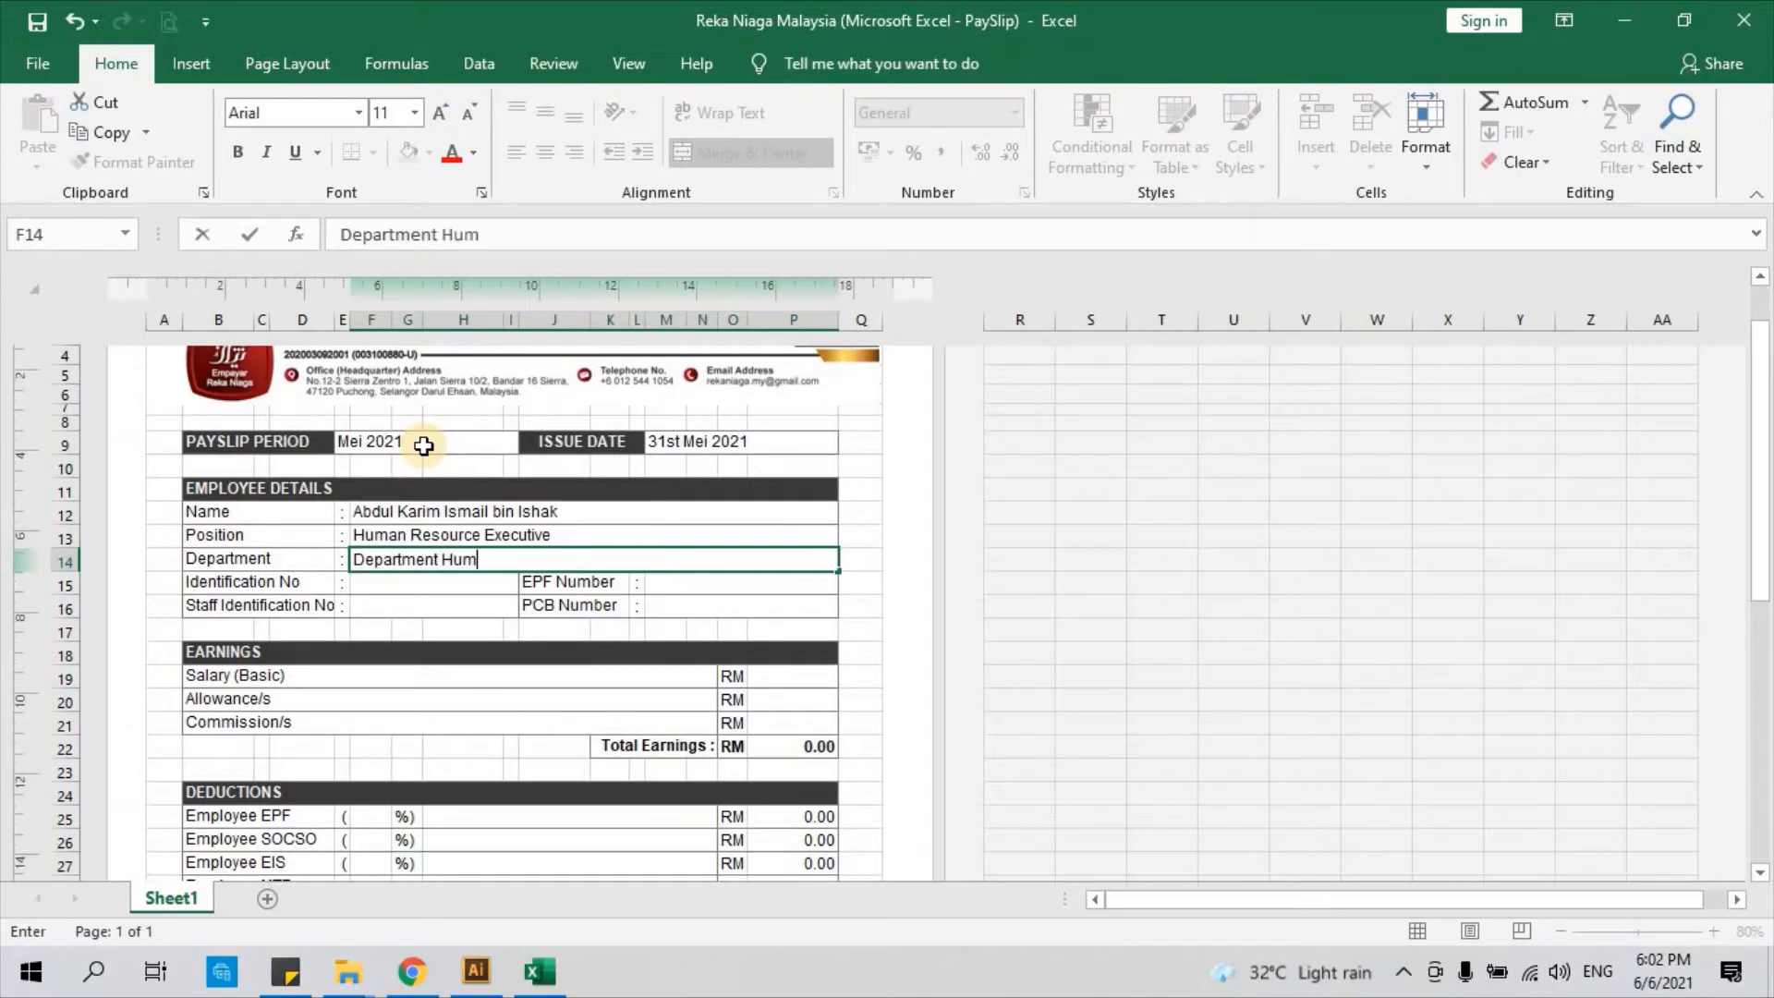
pyautogui.write('an Resource')
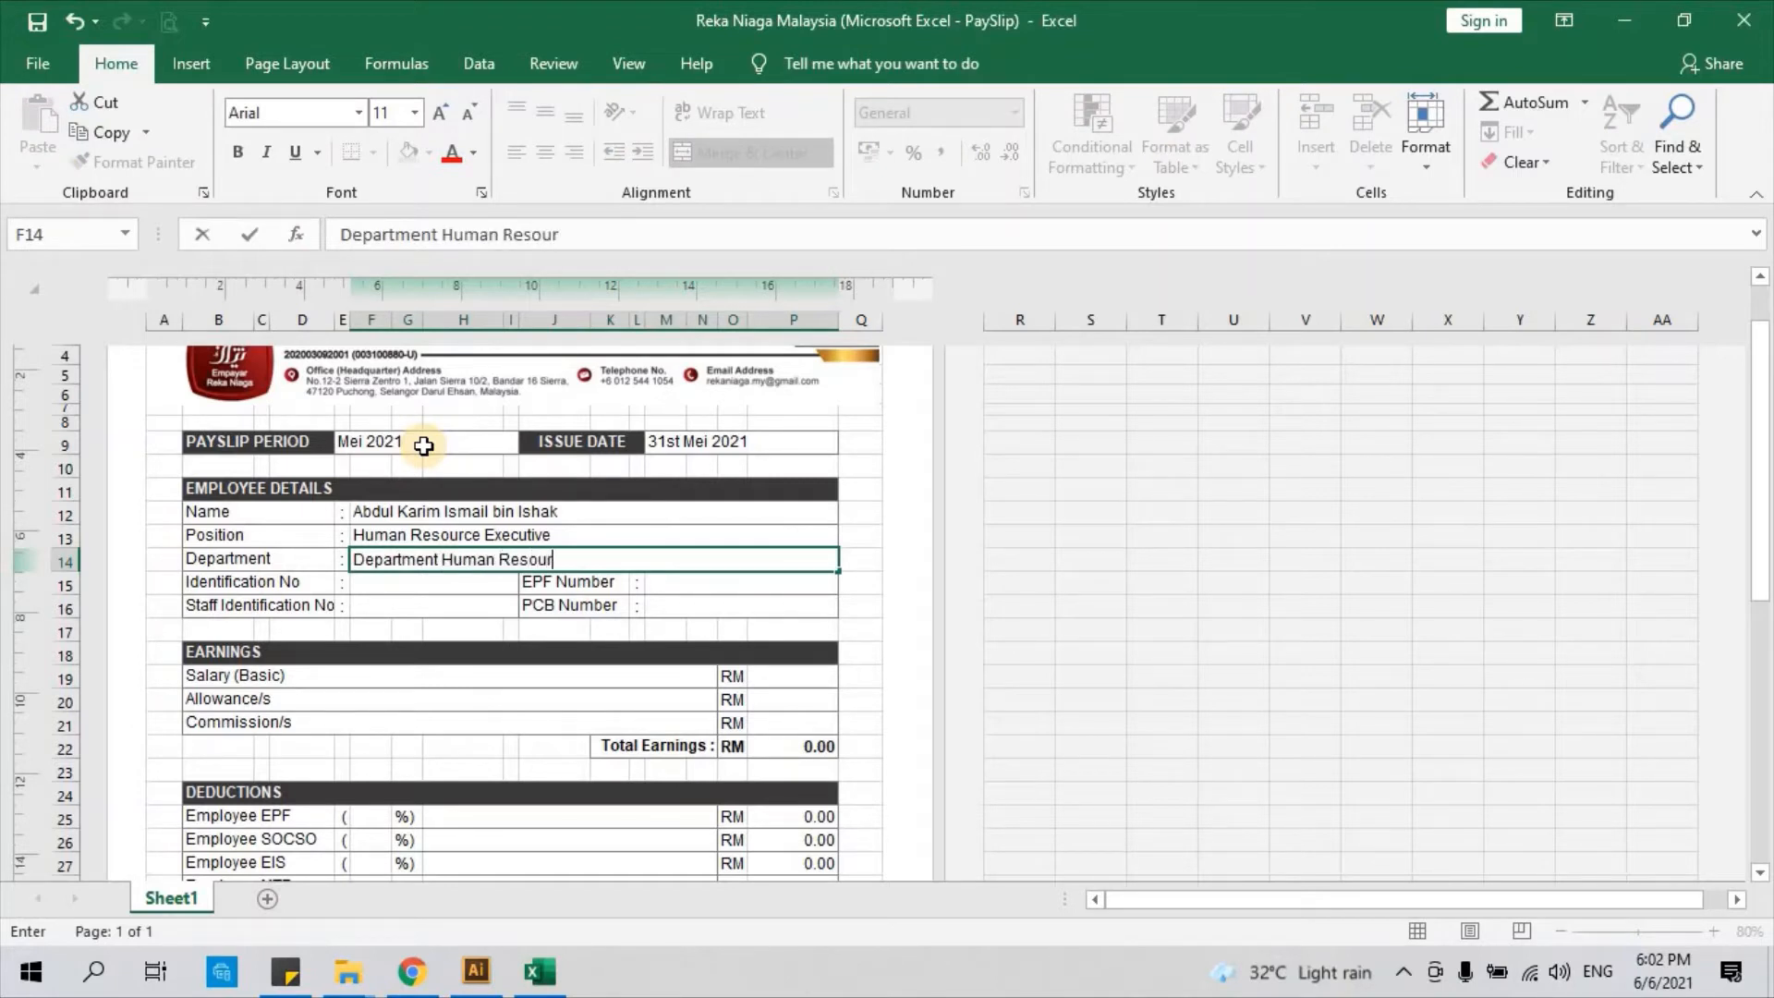
pyautogui.click(390, 592)
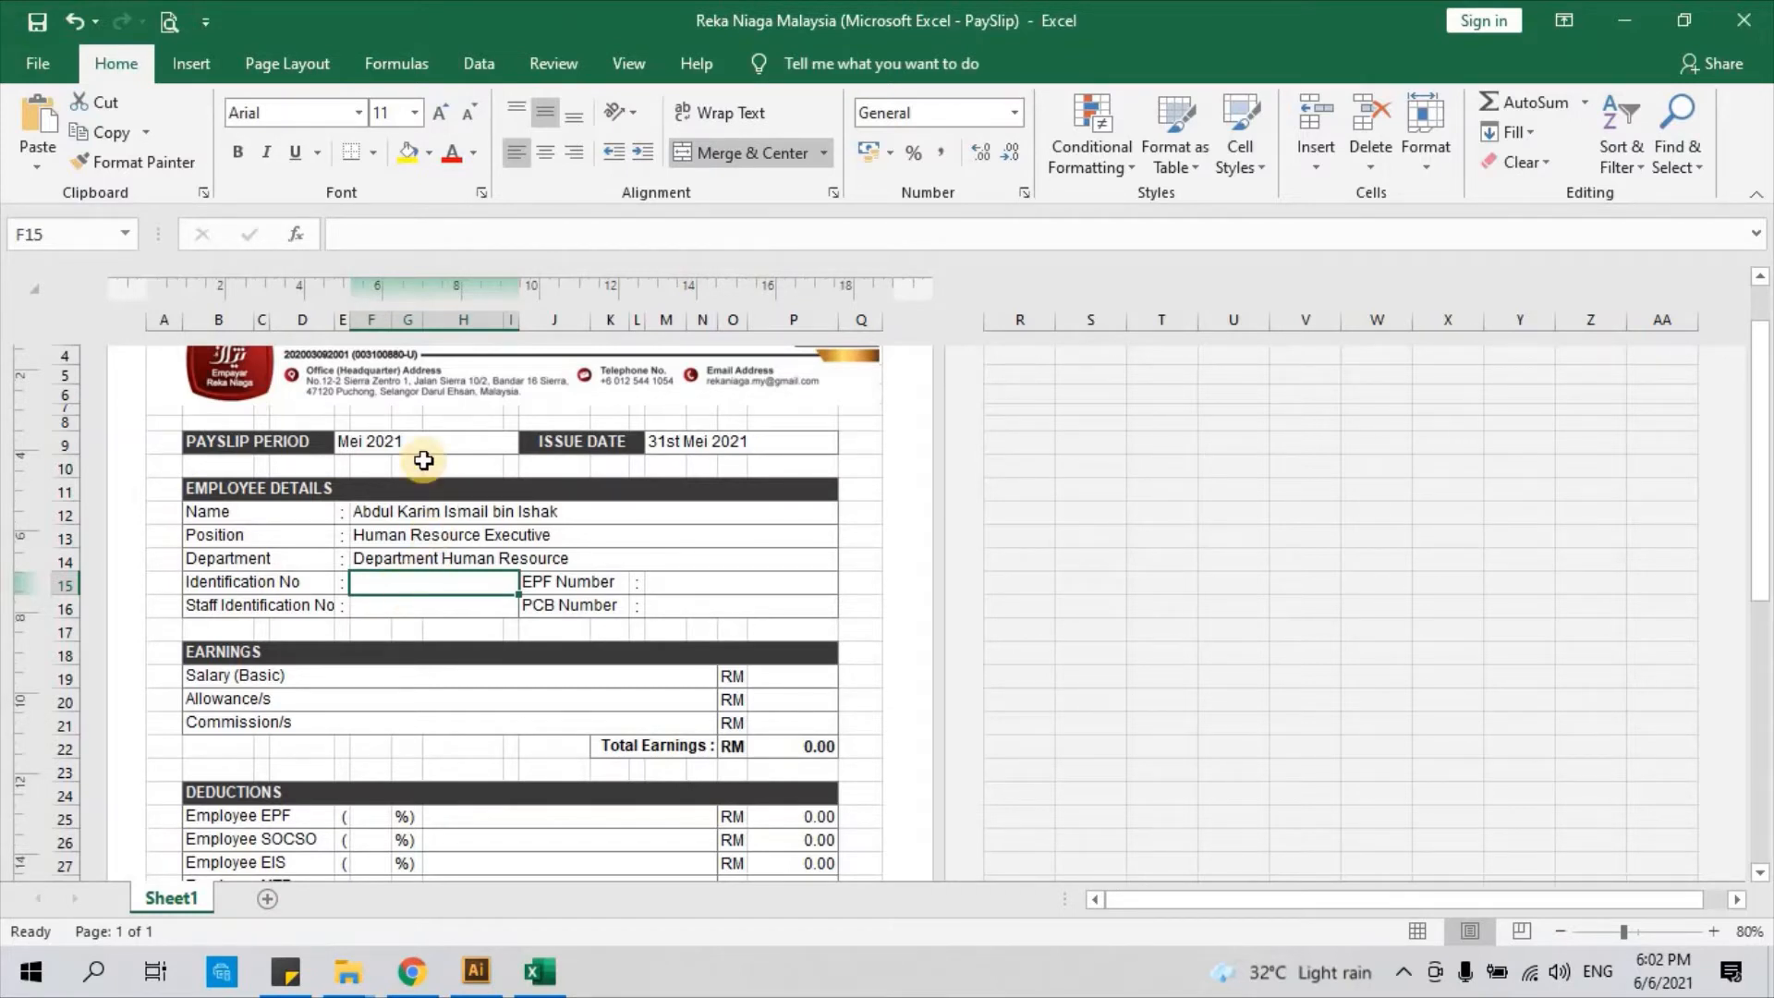
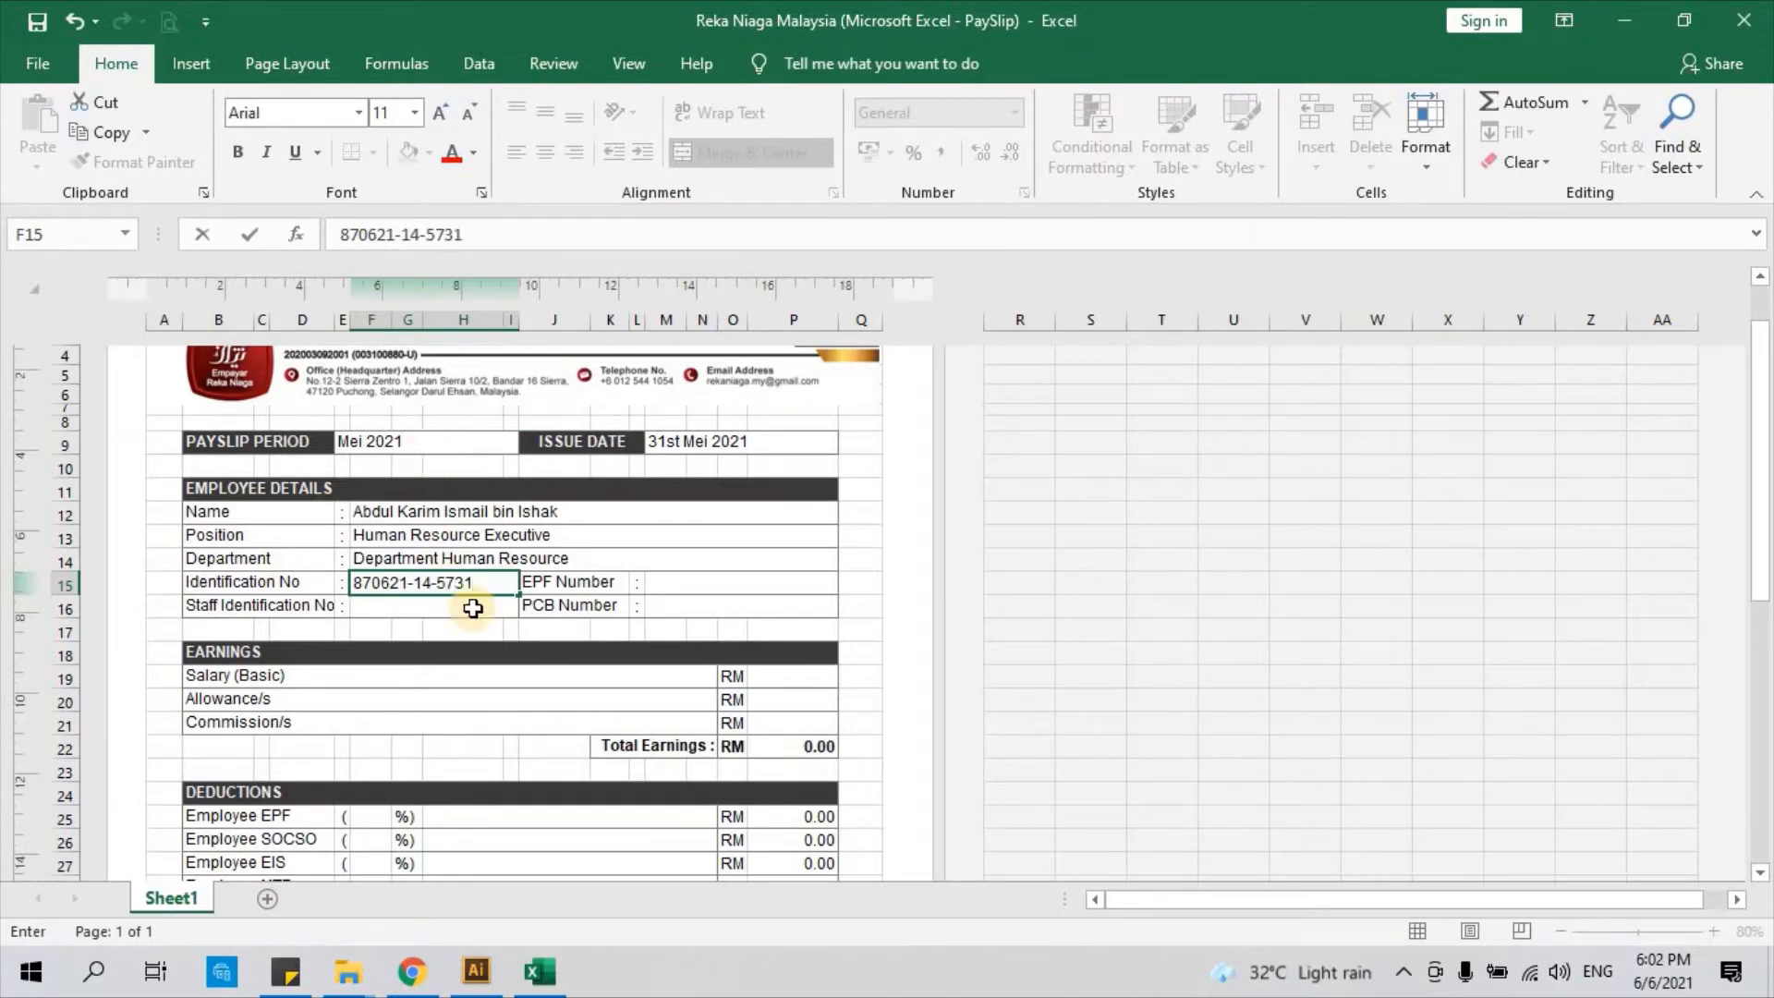
# Enter the employee's identification number in the Identification No field F15
pyautogui.press('Return')
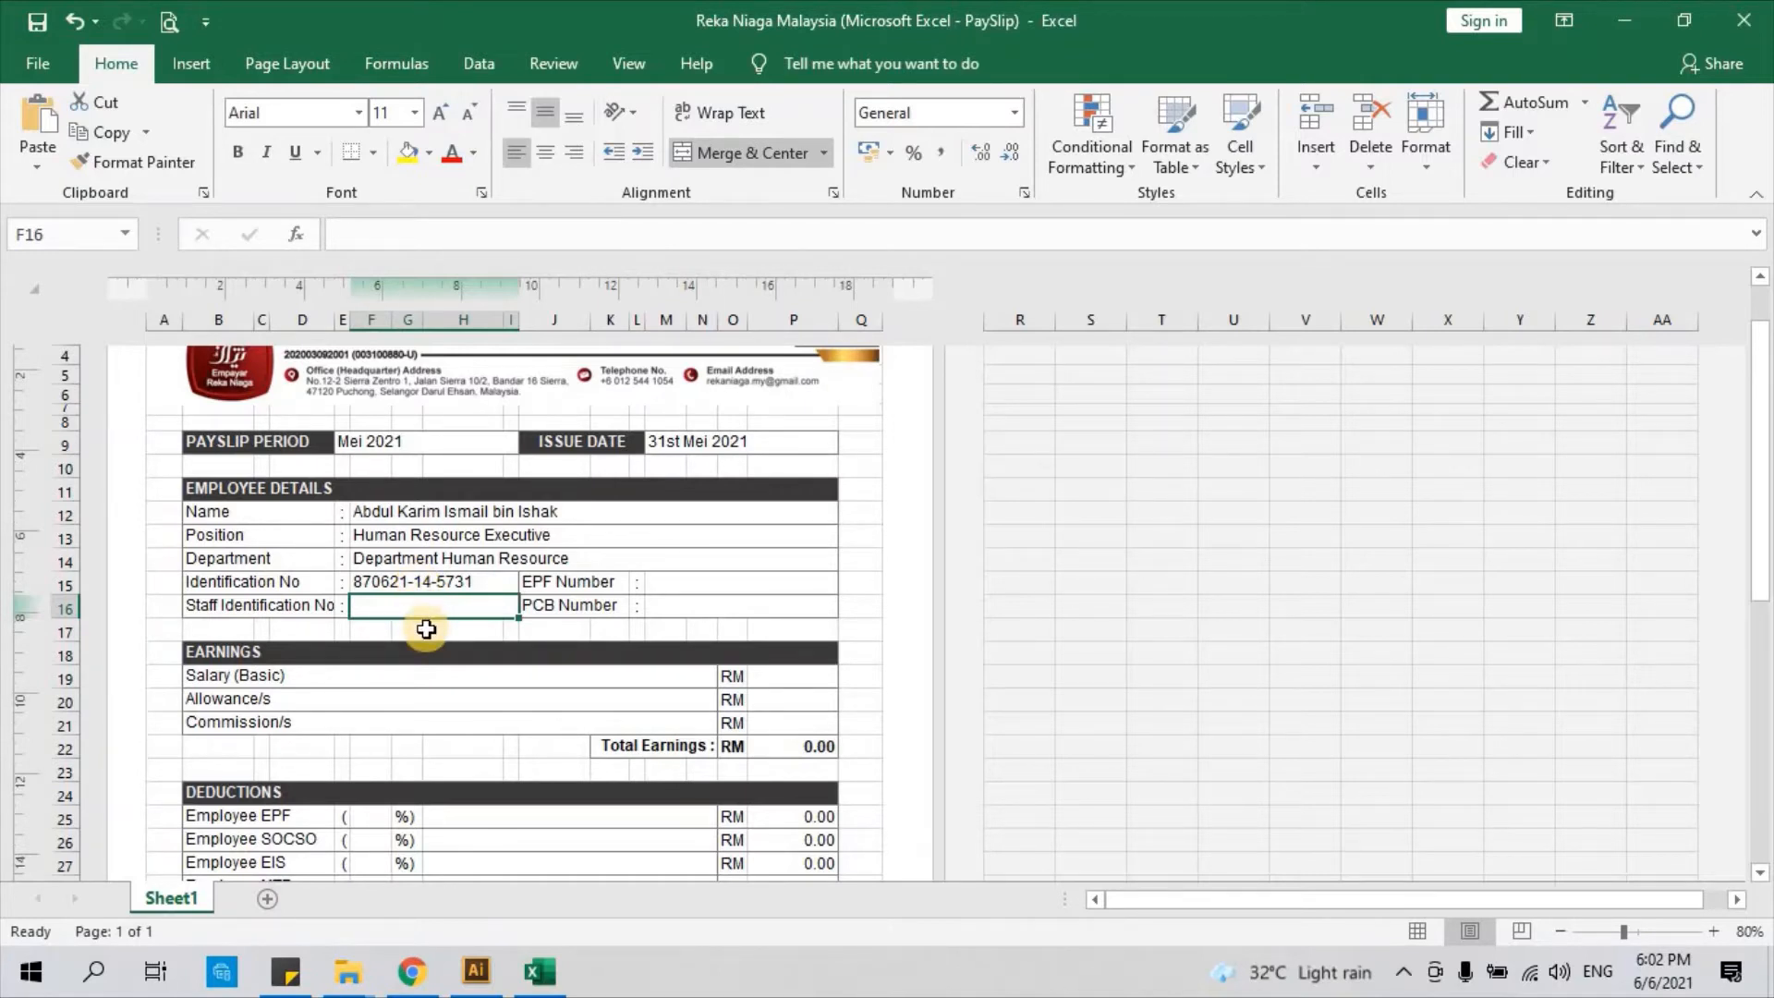
# Enter the employee's EPF number, identical to the identification number, in the EPF Number field
pyautogui.click(580, 581)
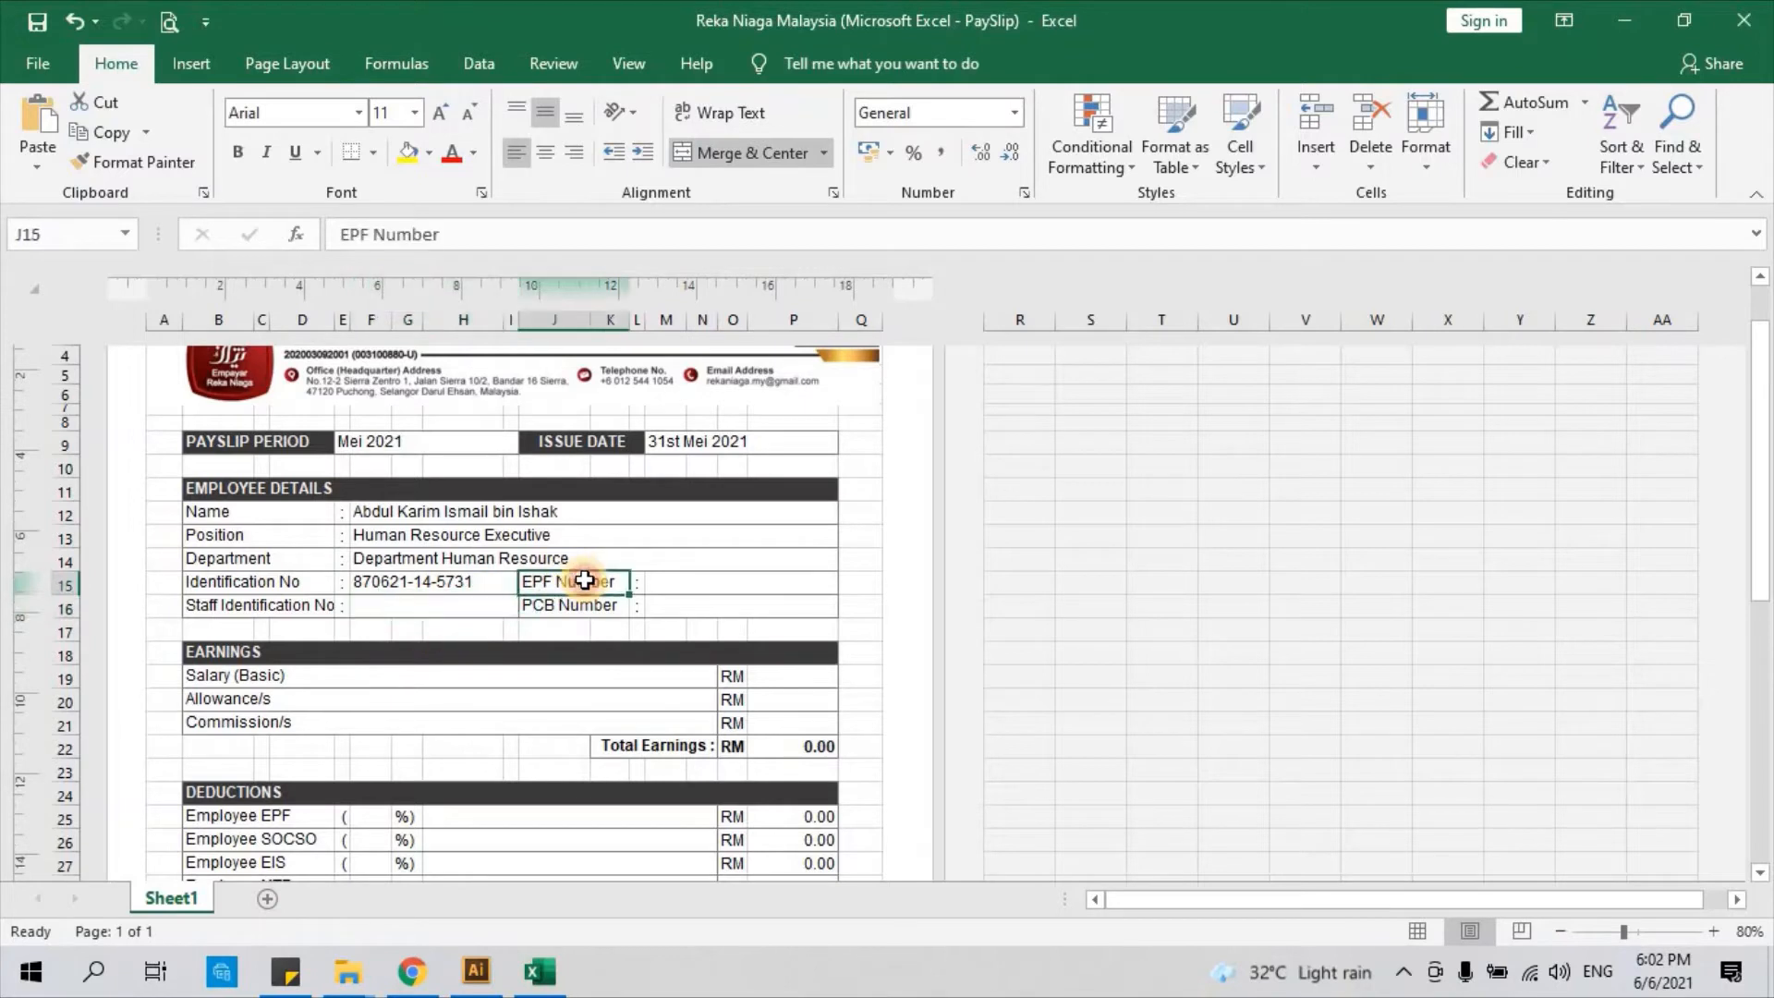
pyautogui.click(667, 587)
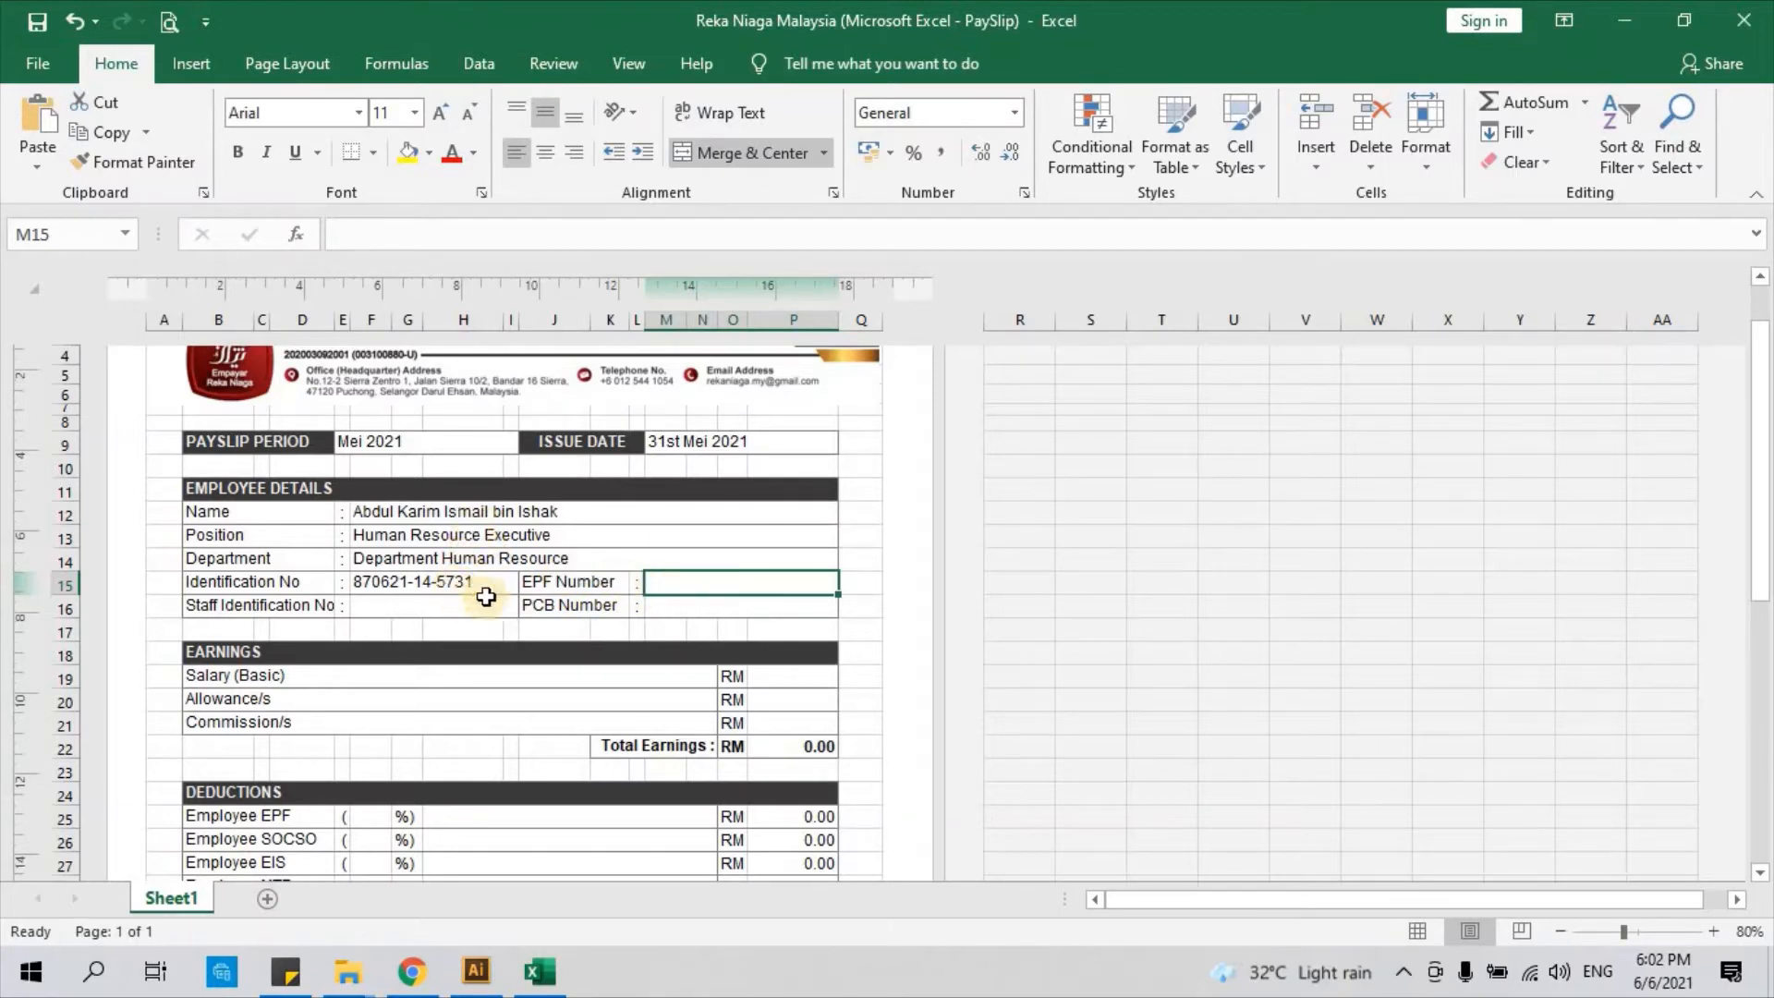
pyautogui.click(574, 605)
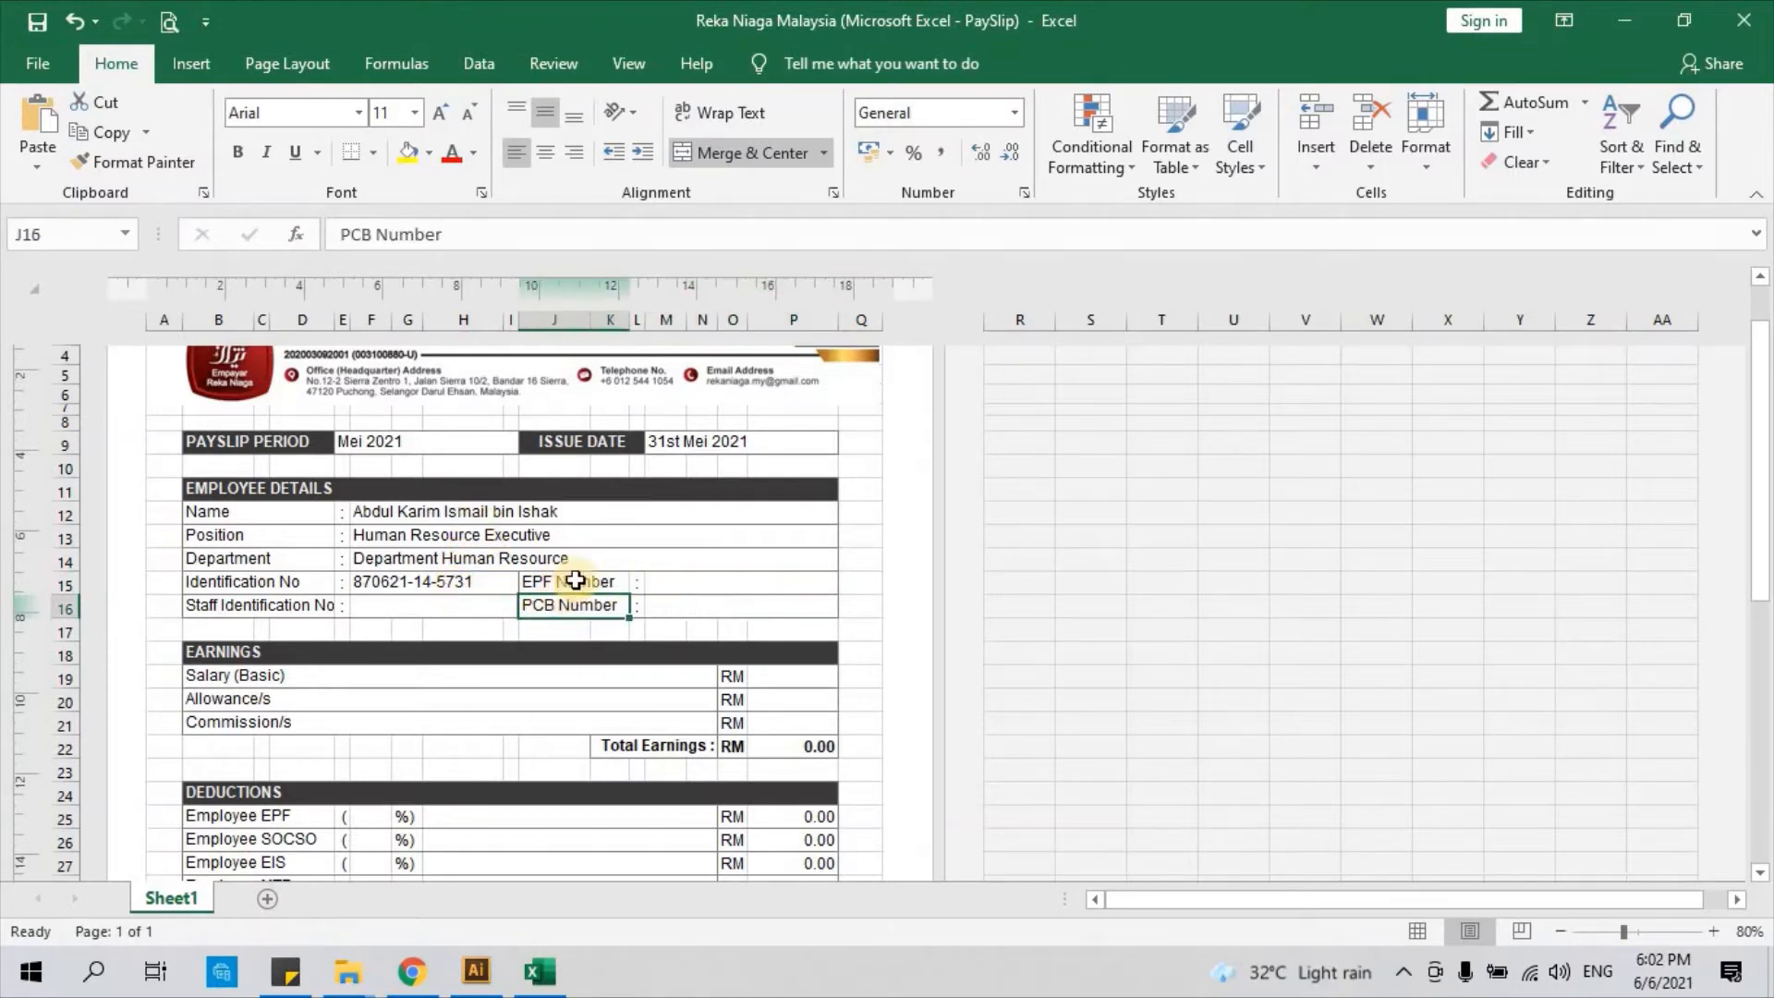
pyautogui.scroll(-4, 577, 567)
pyautogui.scroll(-2, 576, 567)
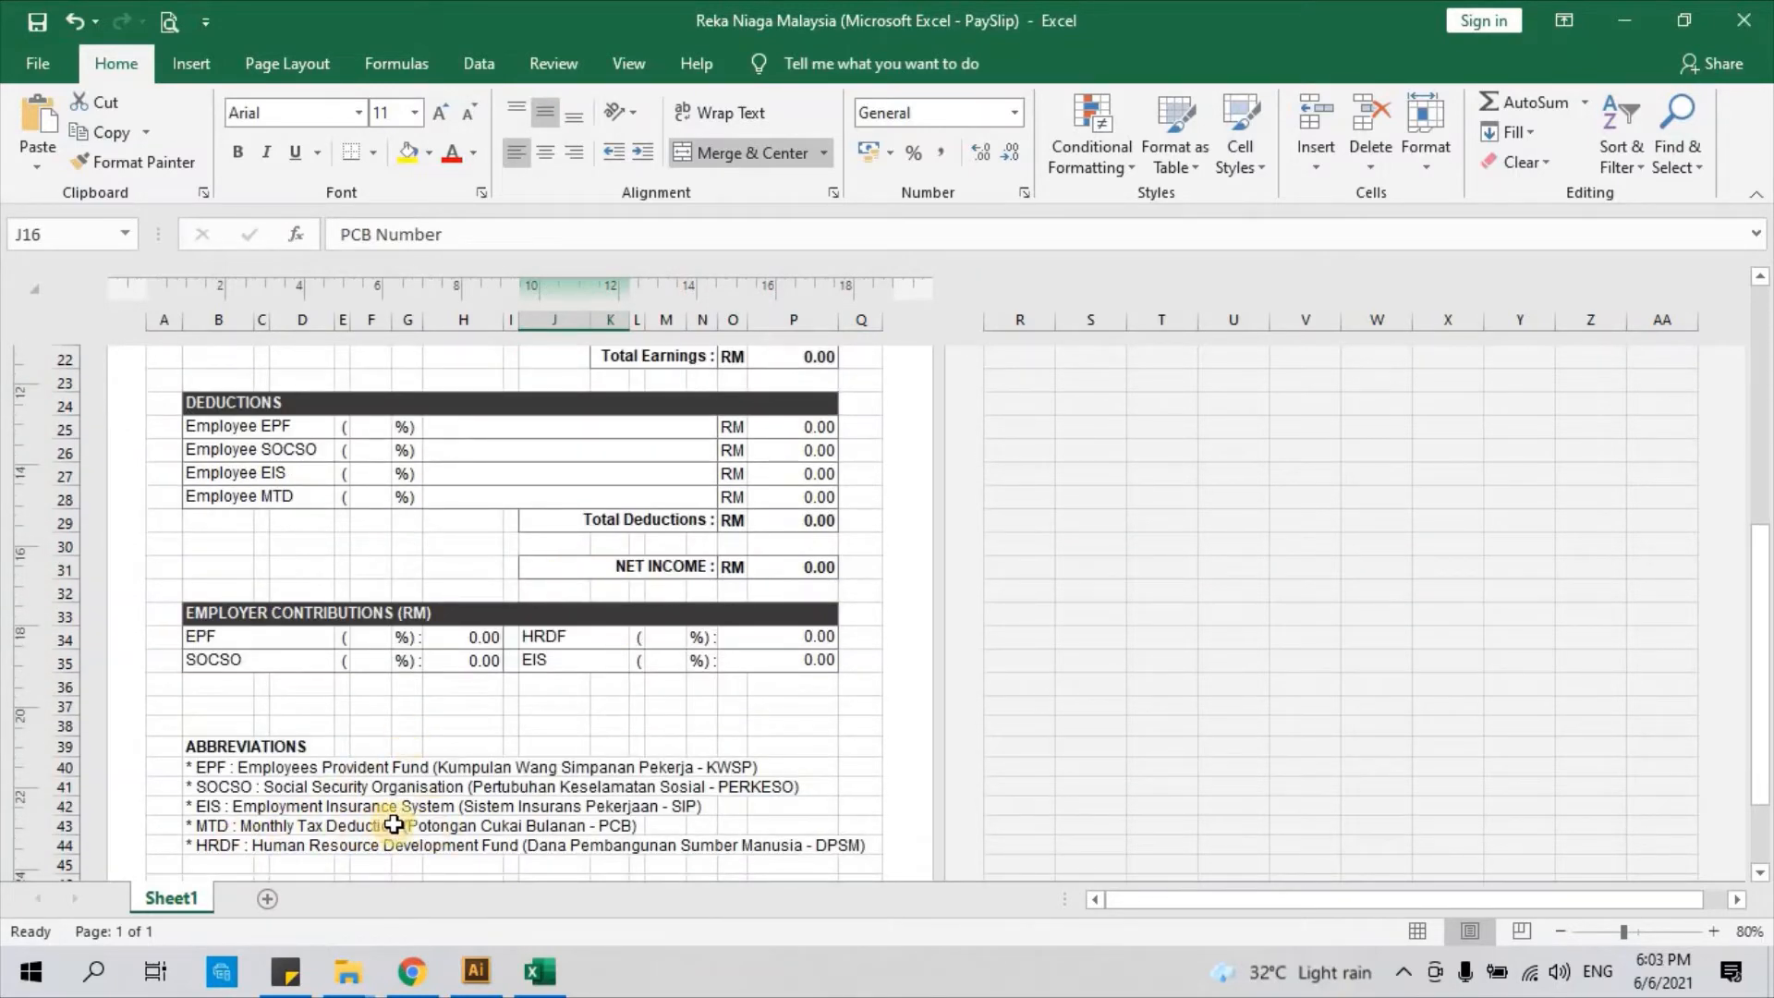
pyautogui.scroll(1, 657, 536)
pyautogui.scroll(3, 657, 536)
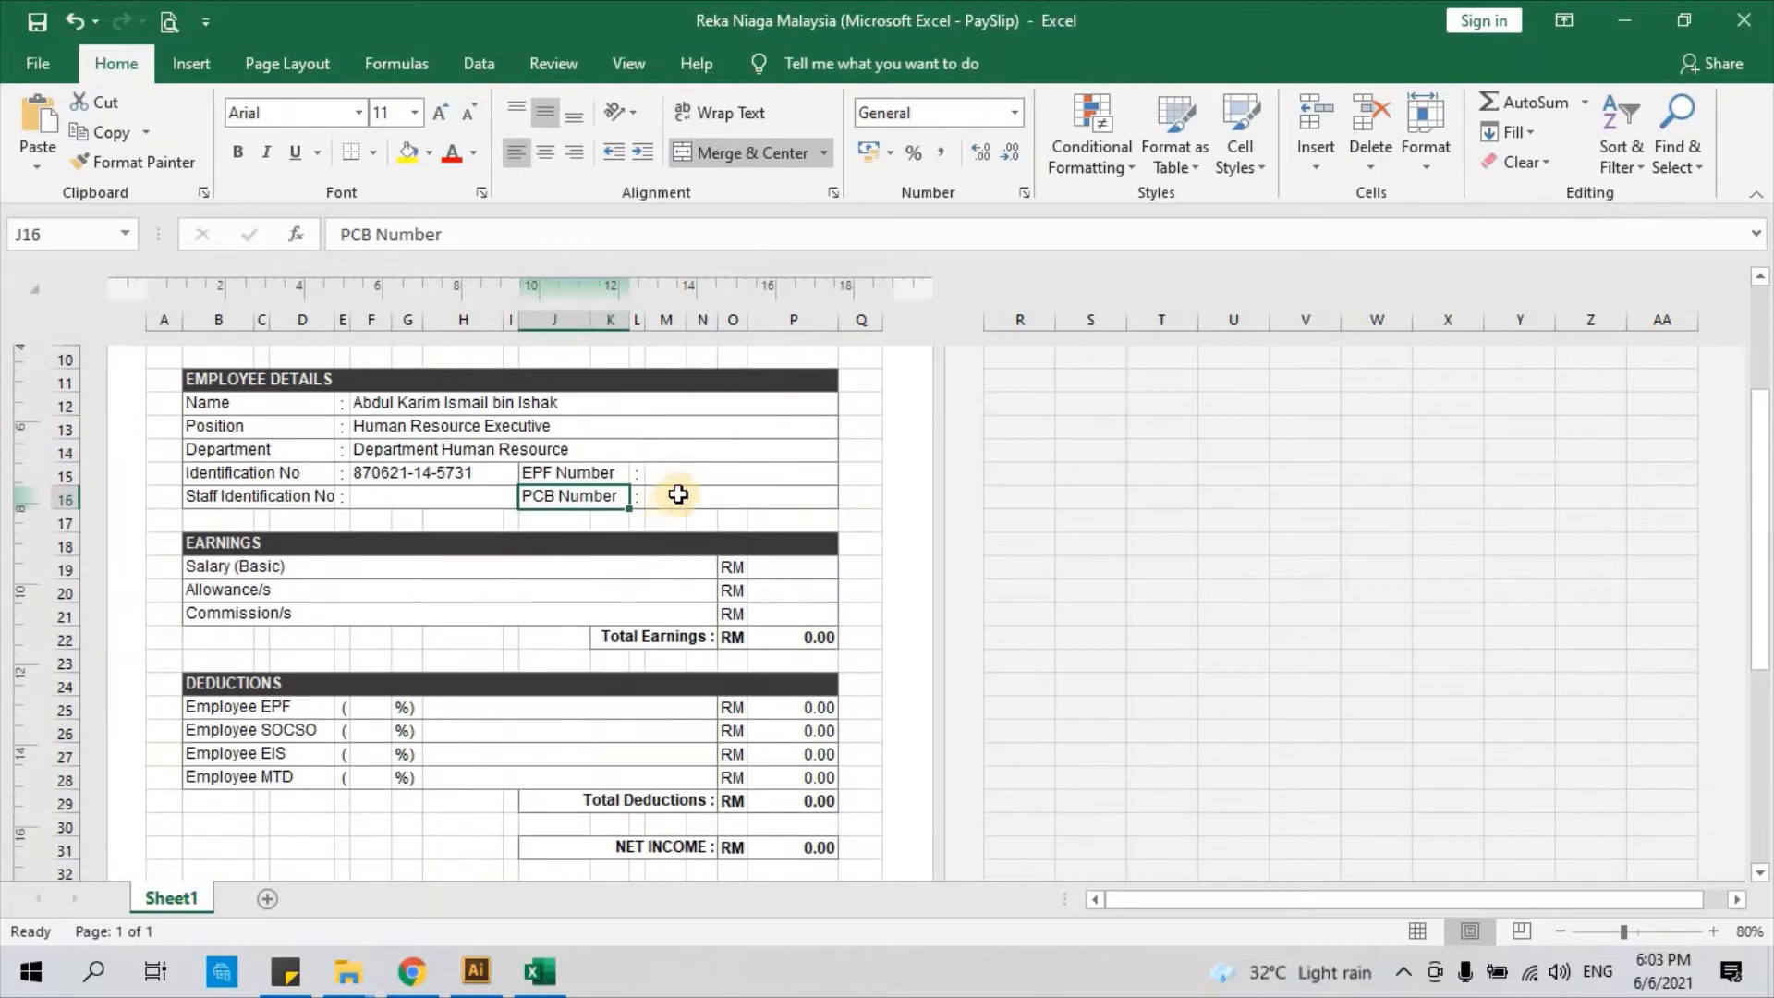
pyautogui.click(685, 496)
pyautogui.click(689, 473)
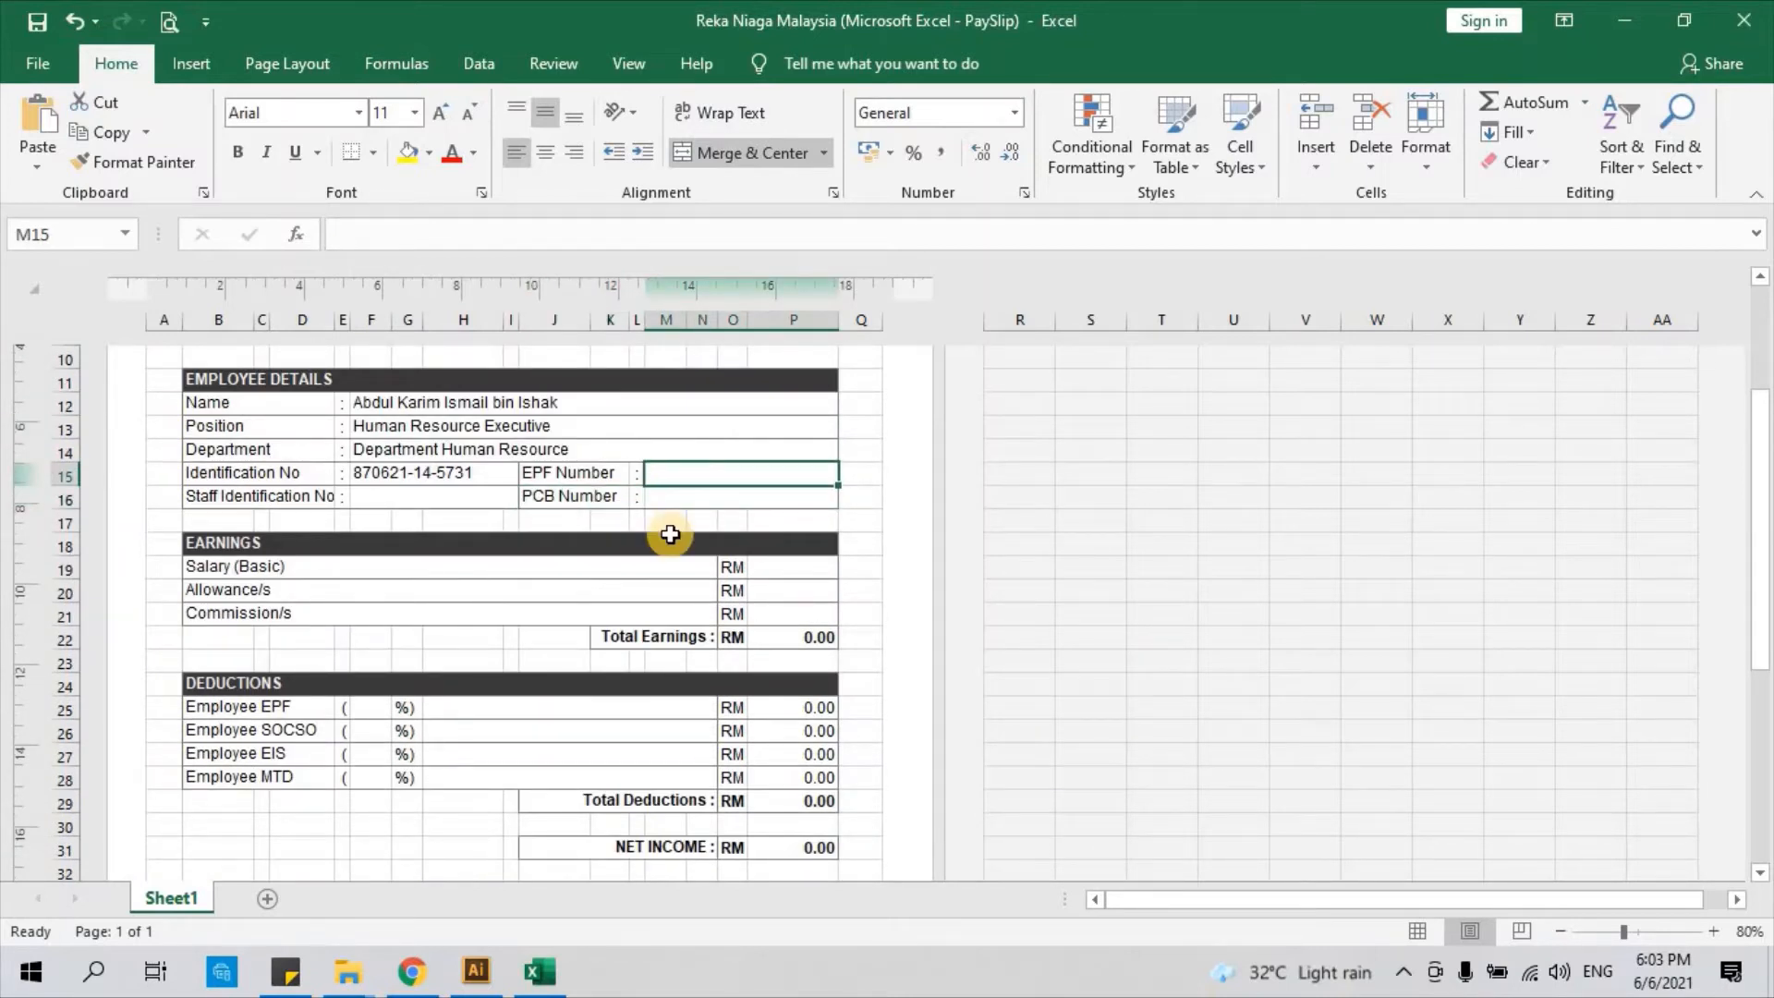
pyautogui.scroll(1, 670, 534)
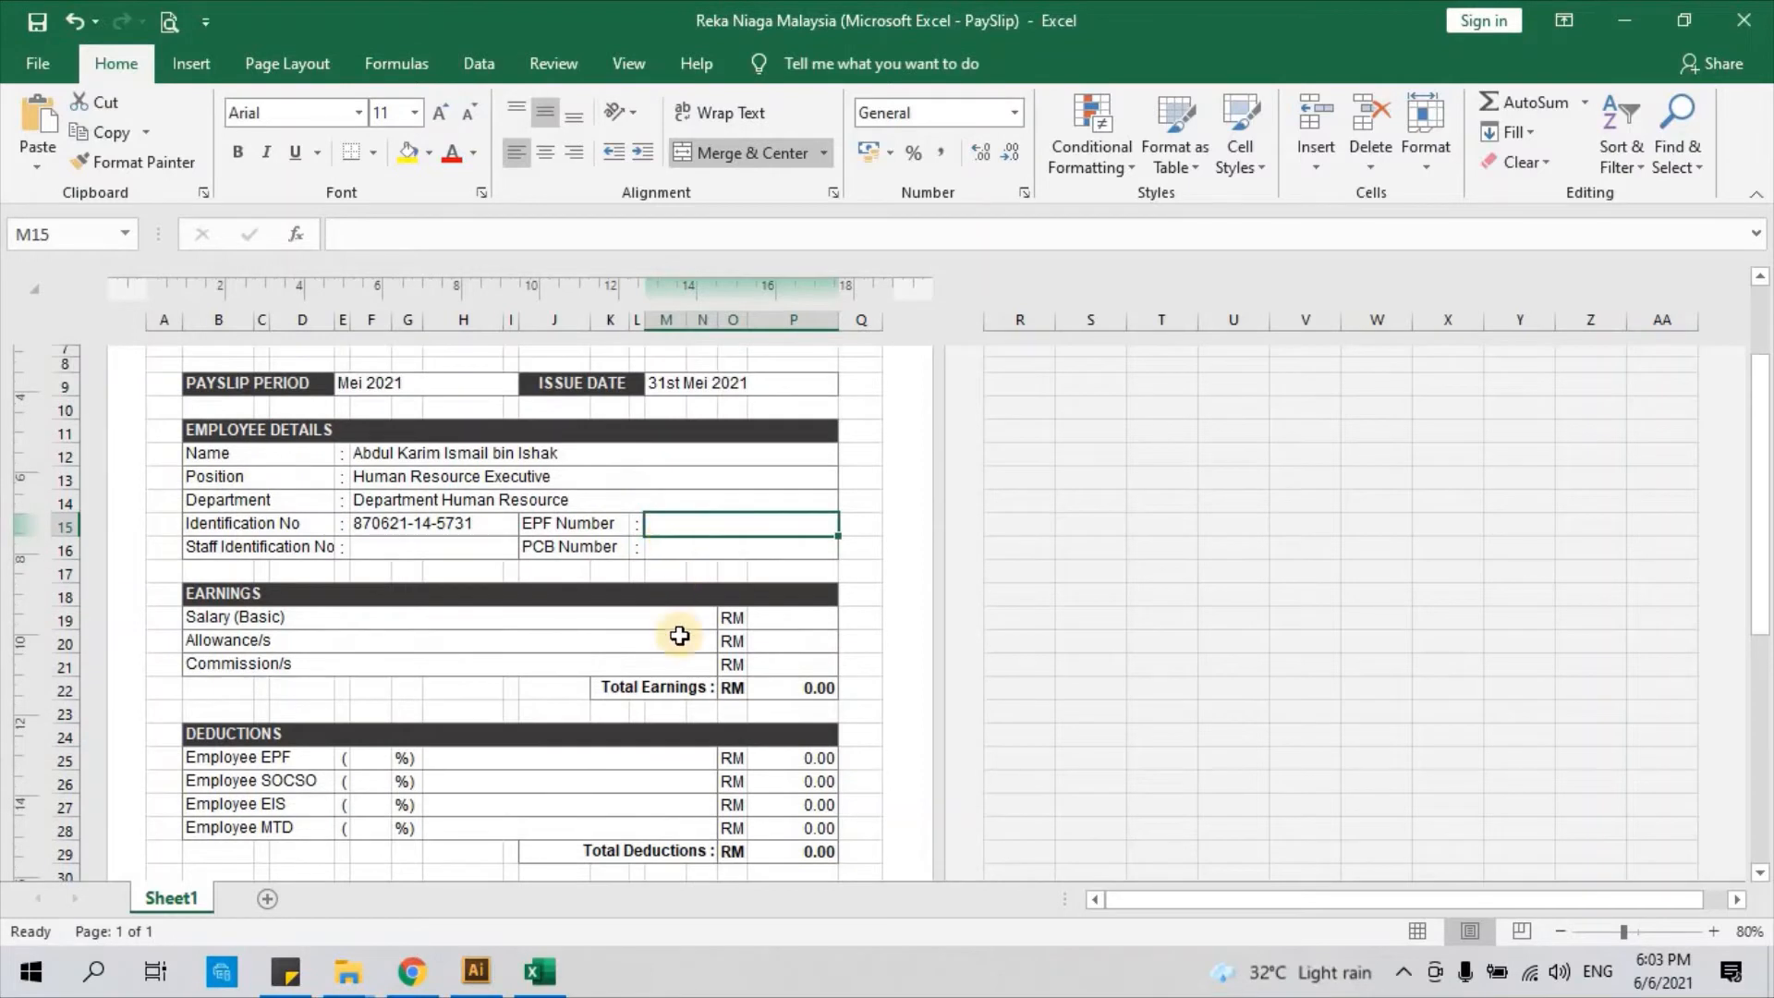
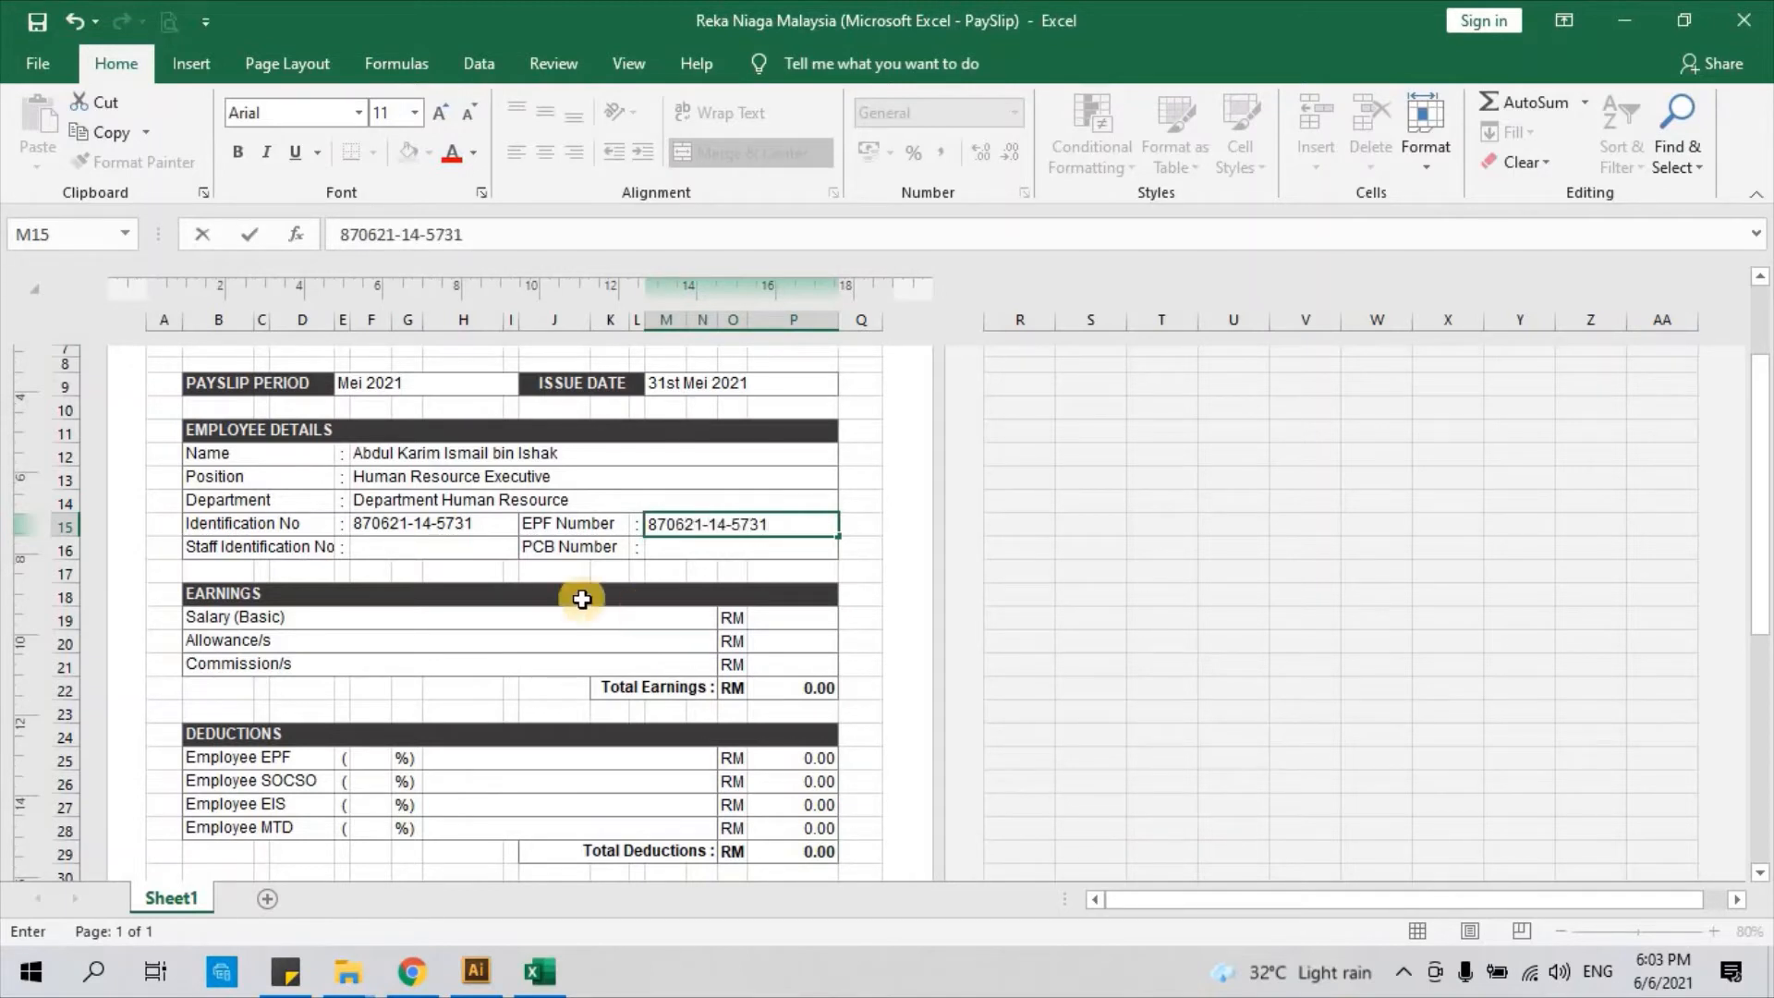
pyautogui.click(429, 577)
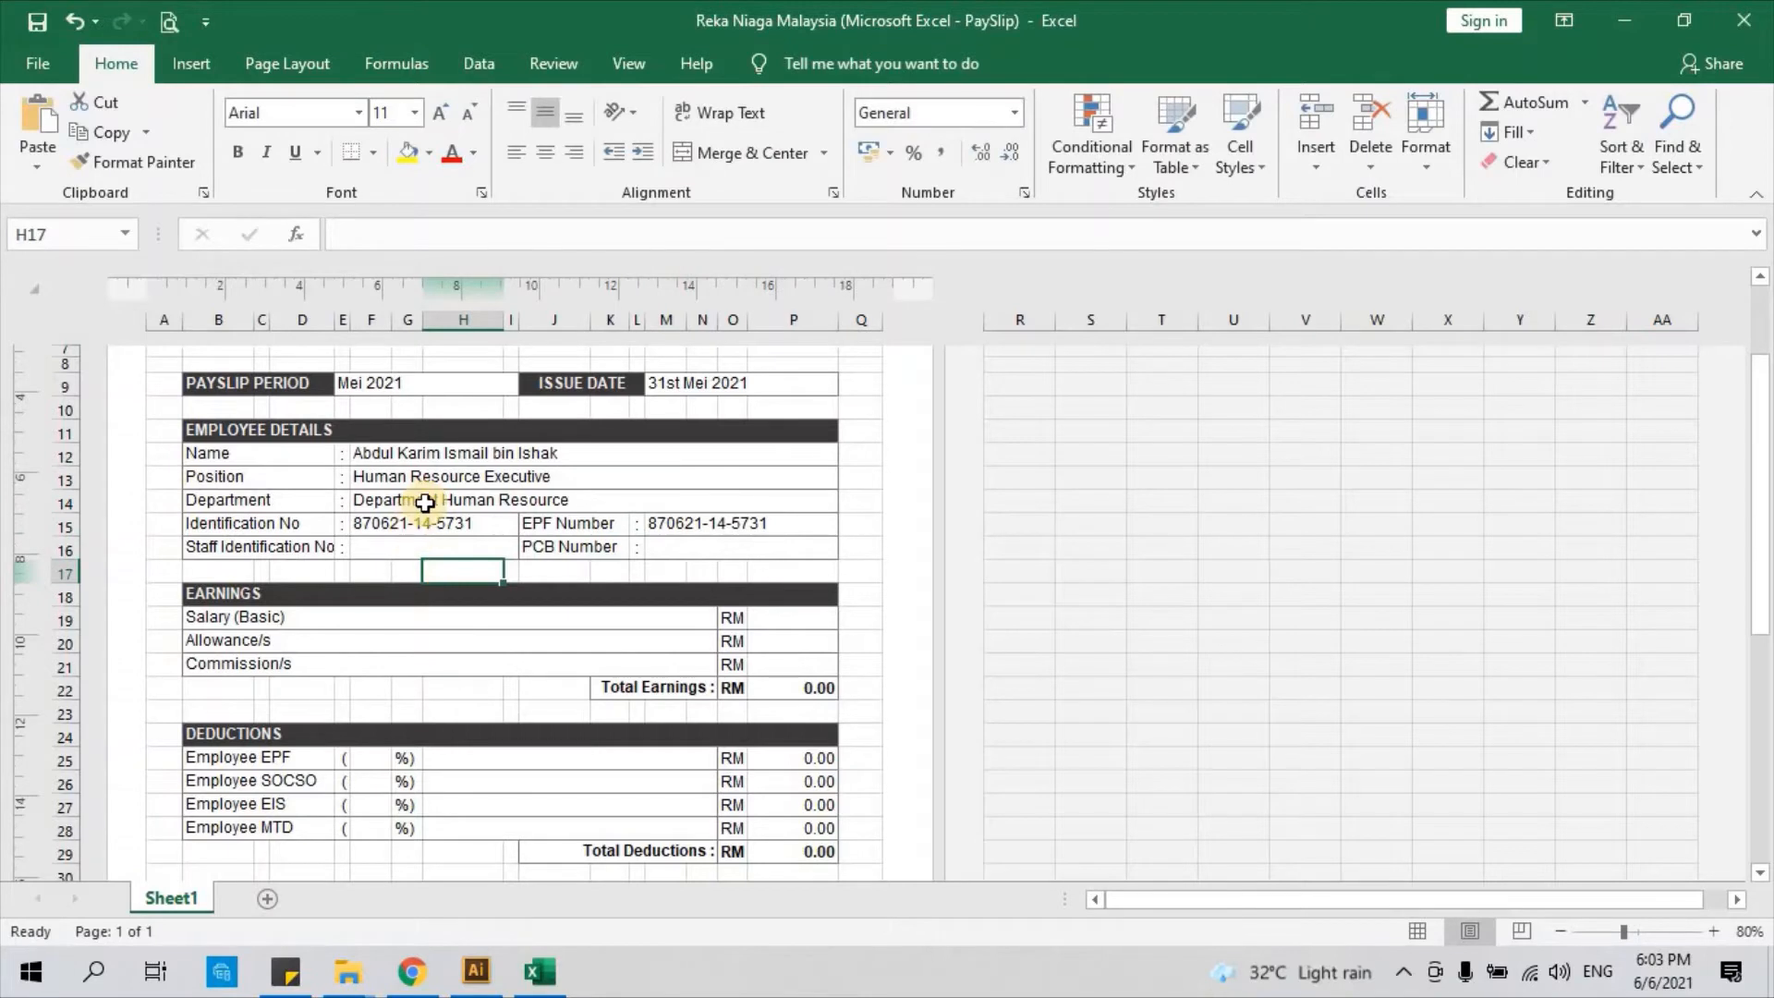
# Enter 1,800.00 as the Salary (Basic) amount in P19
pyautogui.scroll(-1, 270, 577)
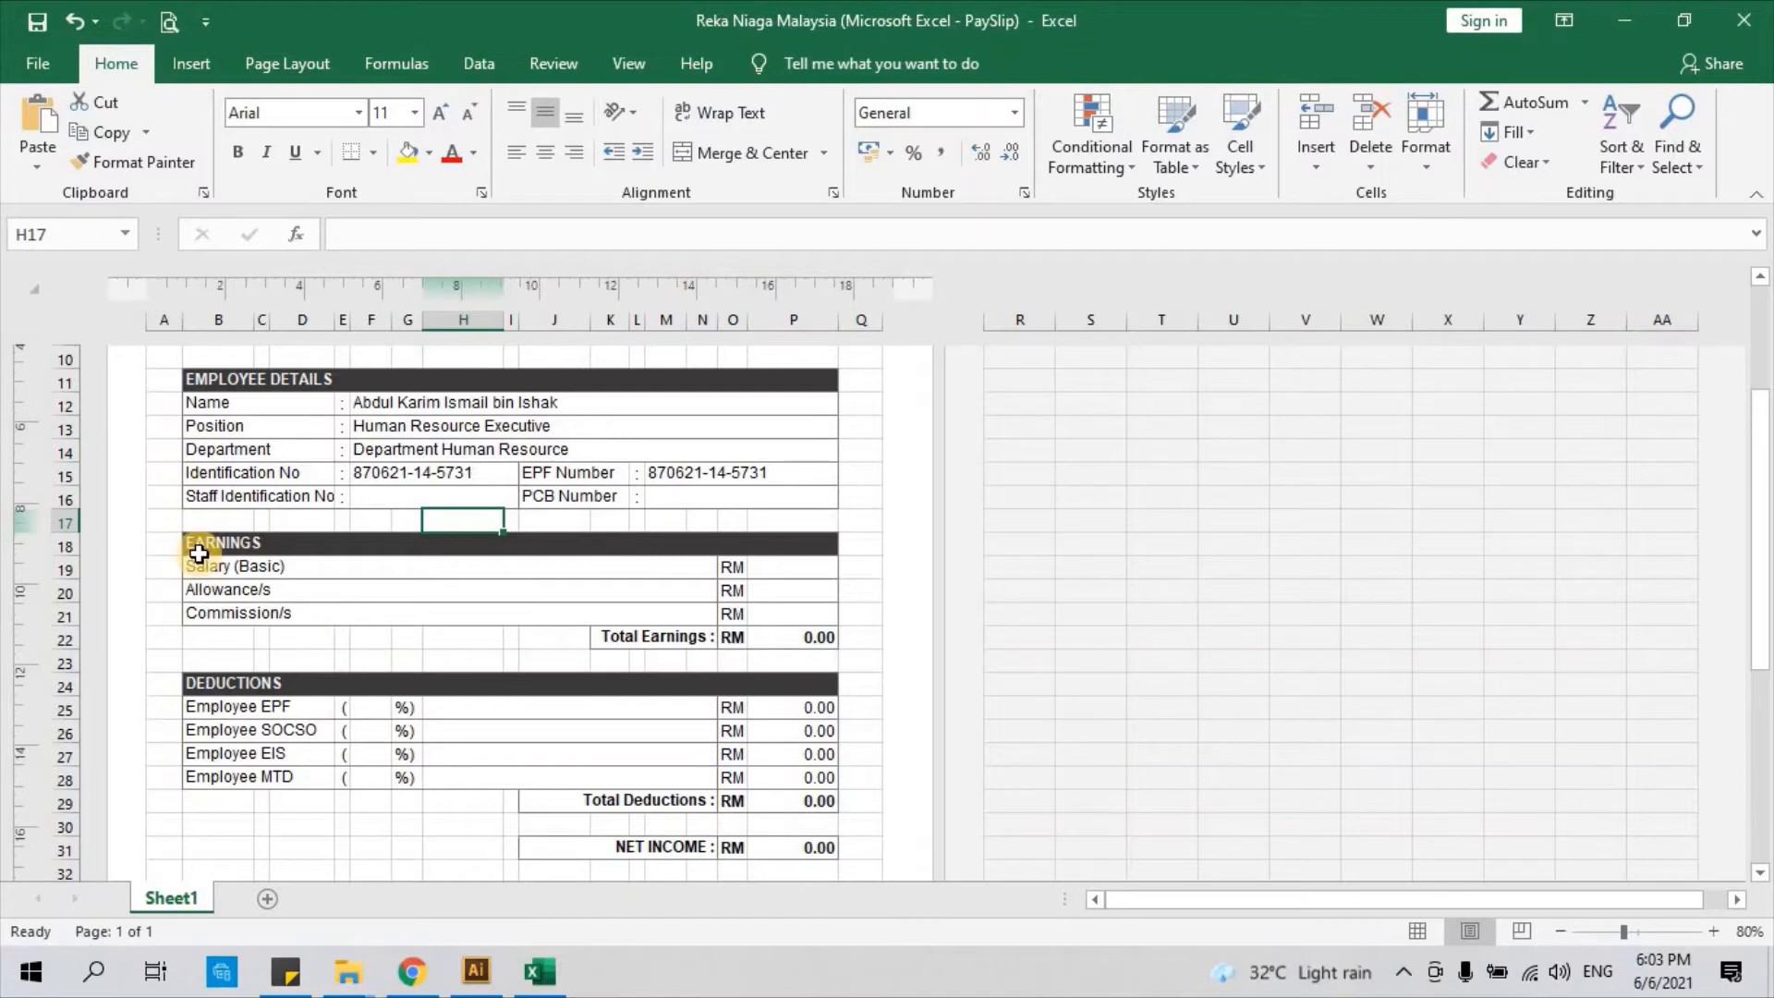
pyautogui.click(195, 551)
pyautogui.click(152, 570)
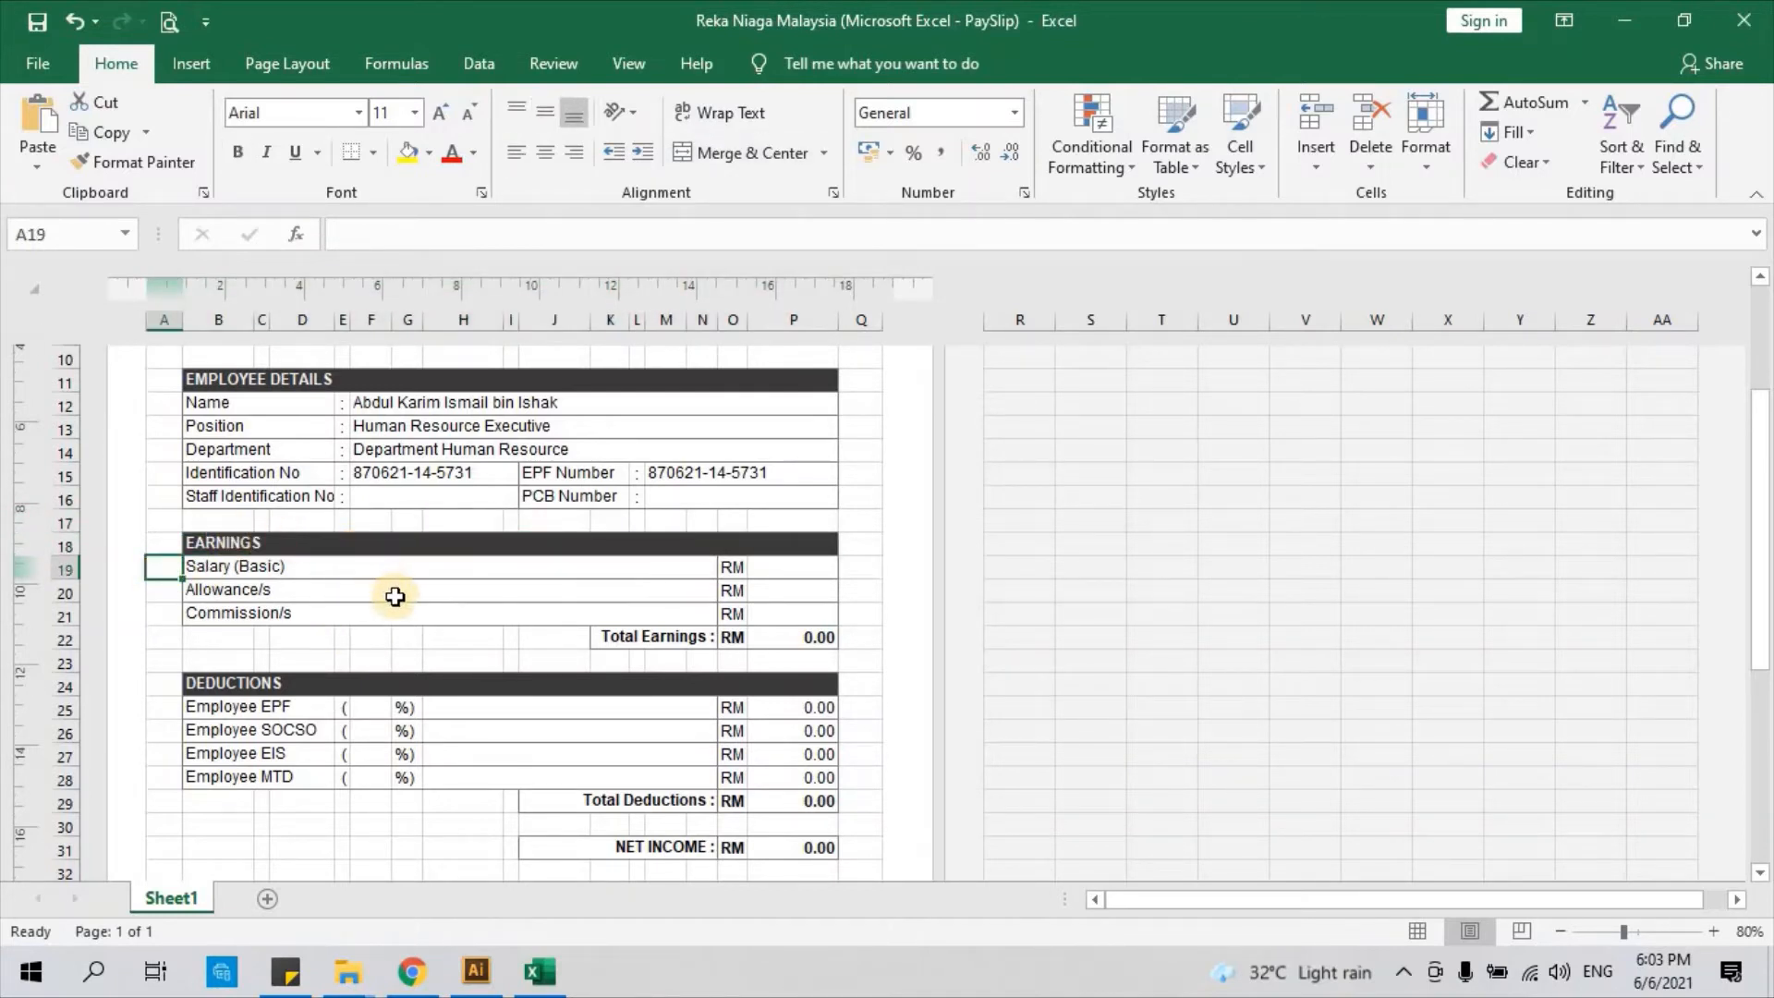
pyautogui.click(271, 566)
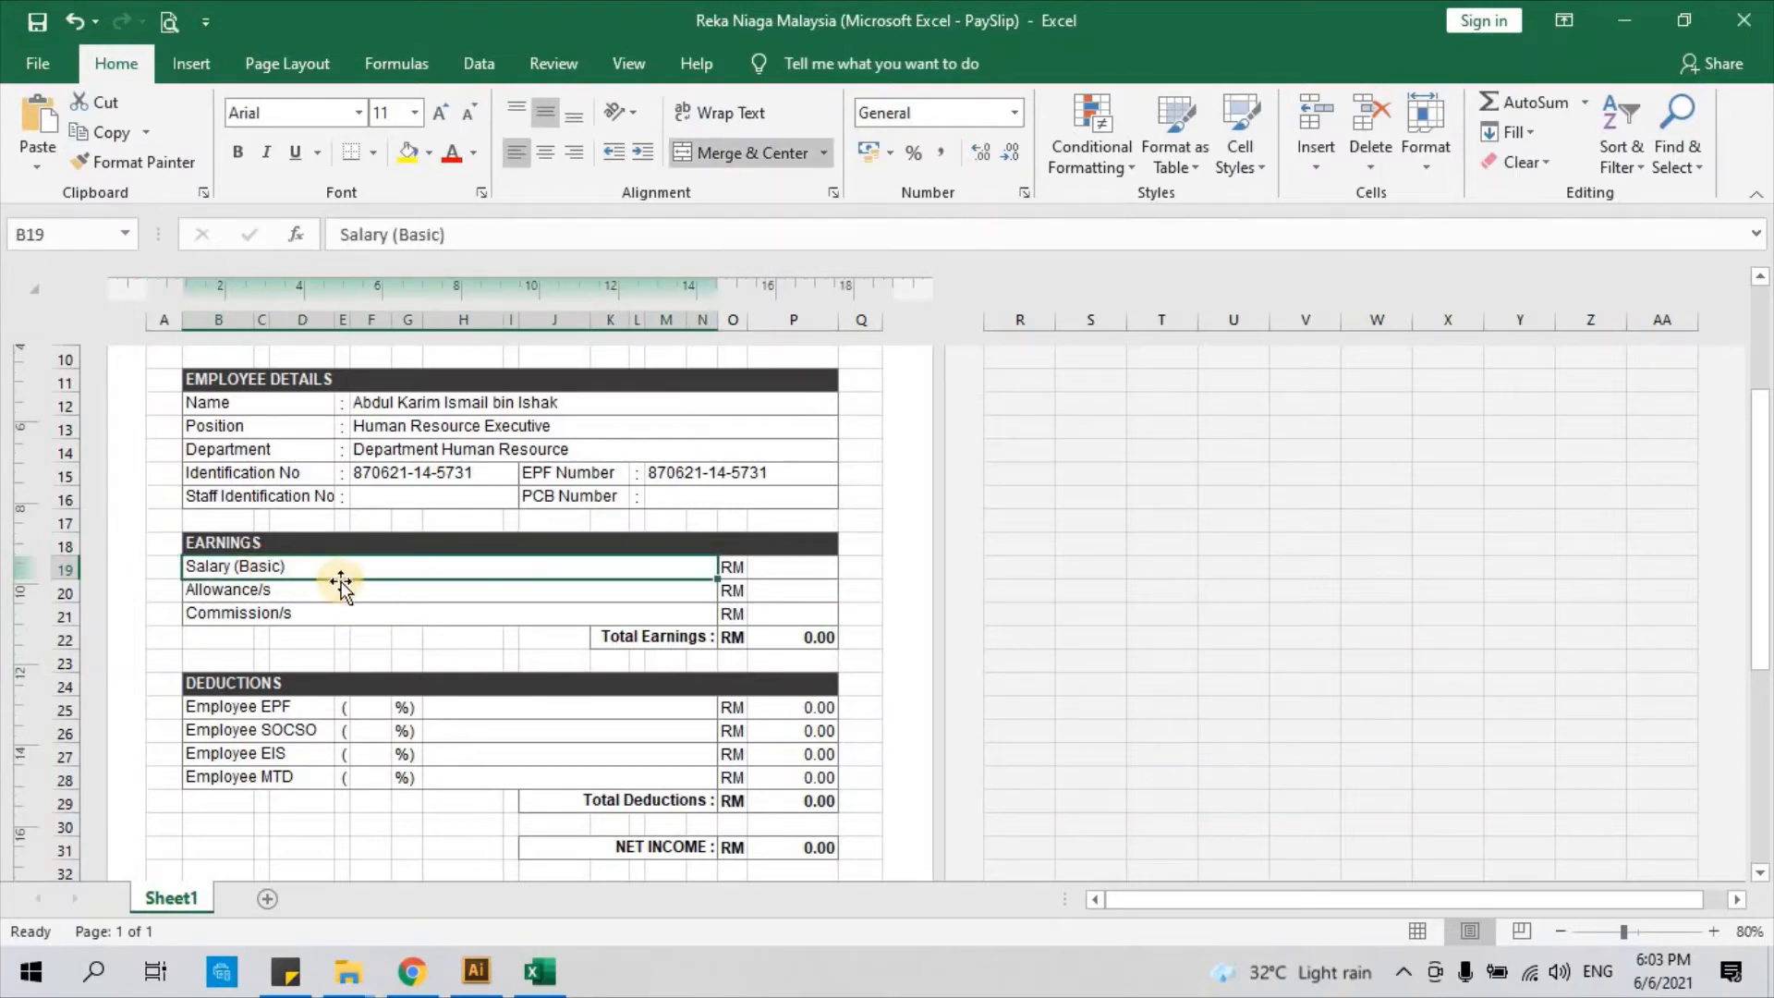
pyautogui.click(798, 572)
pyautogui.click(269, 567)
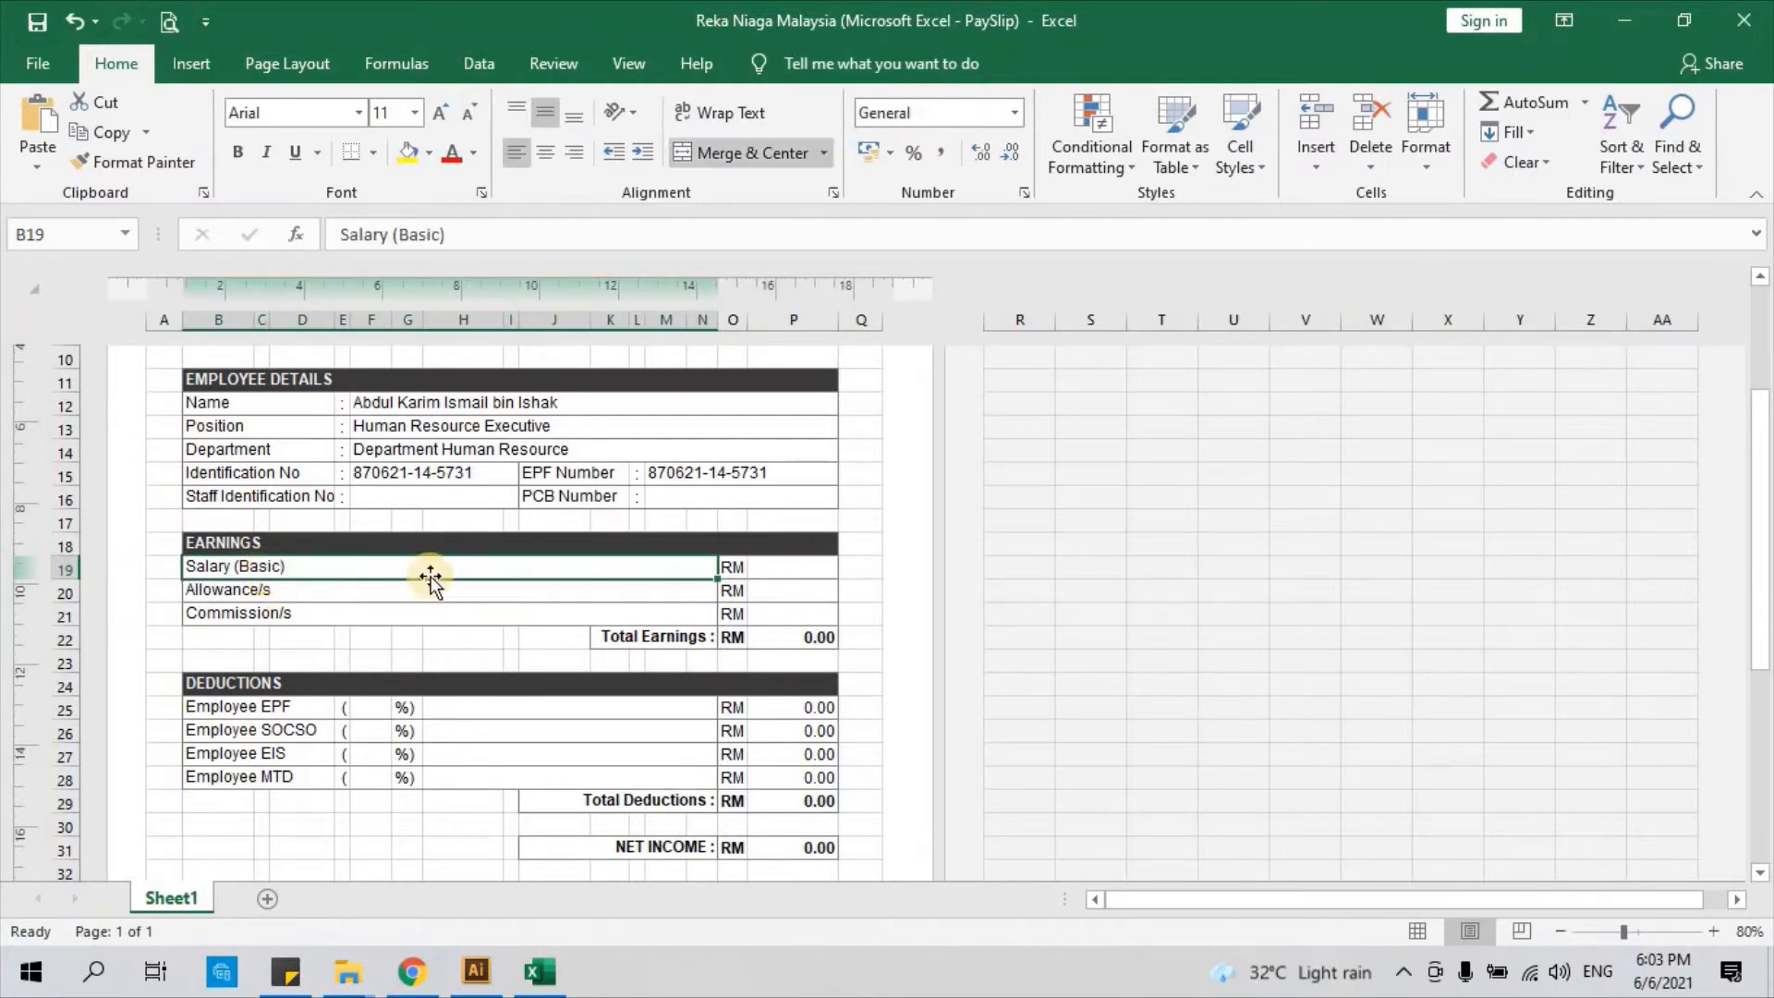
pyautogui.click(753, 570)
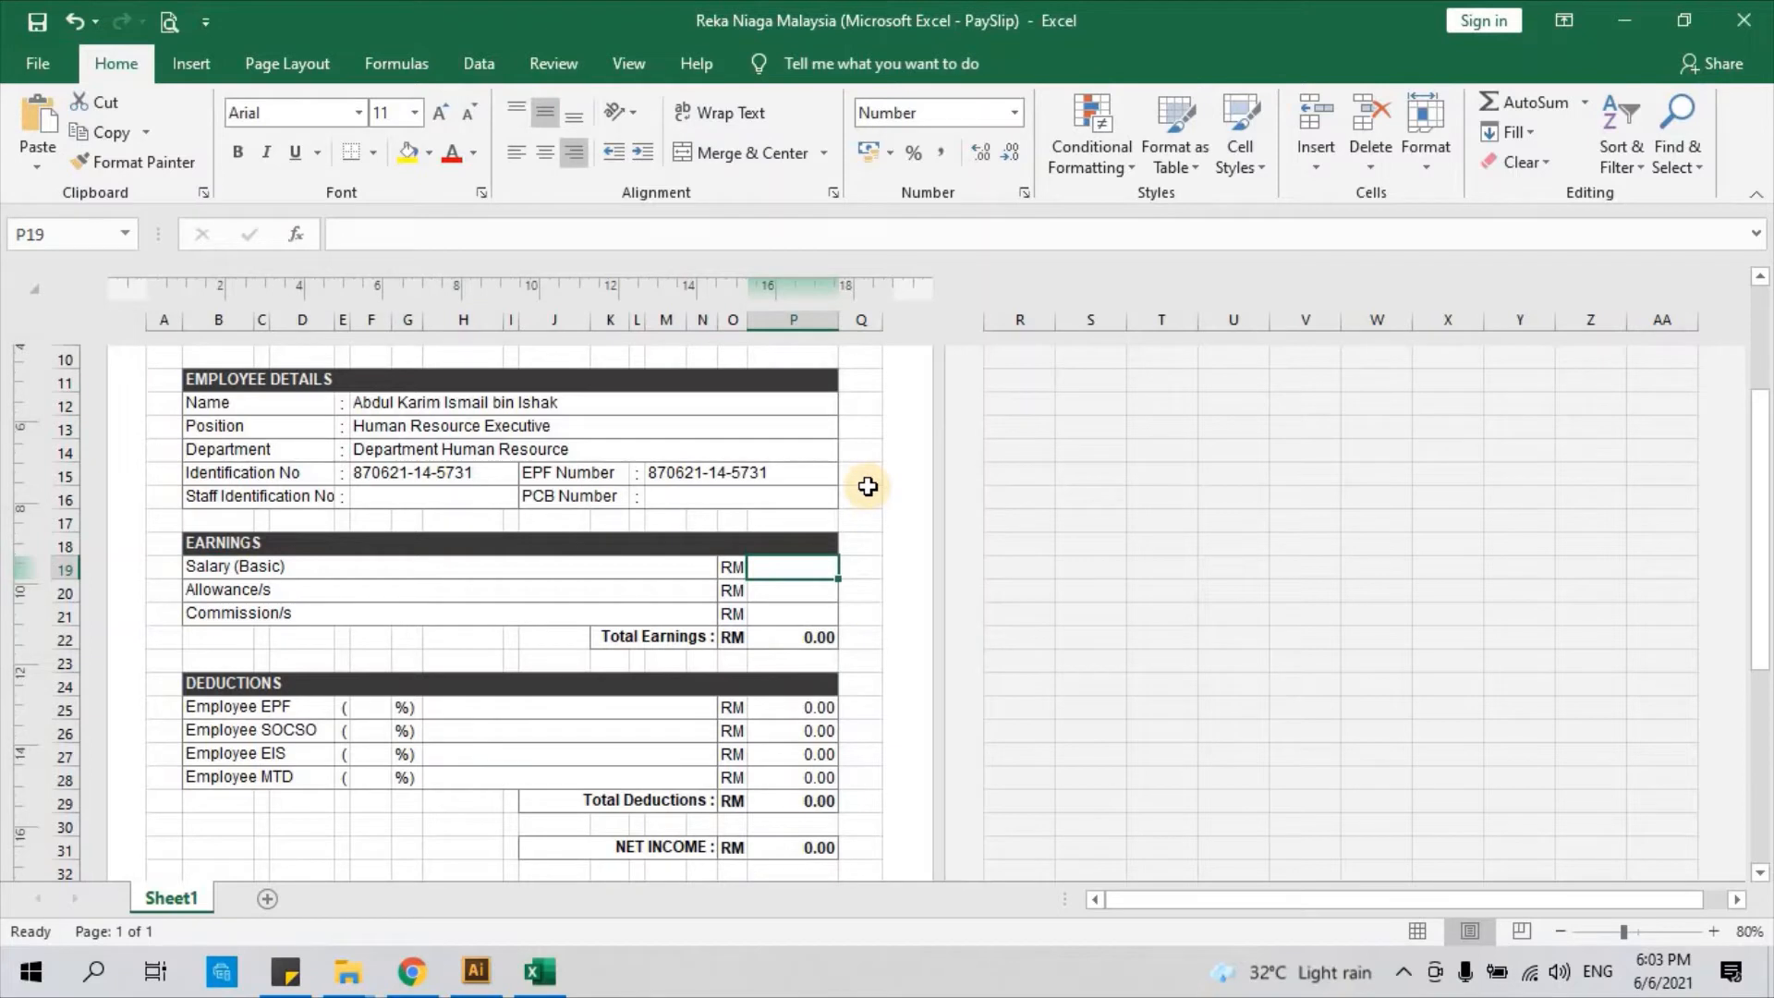
pyautogui.write('18')
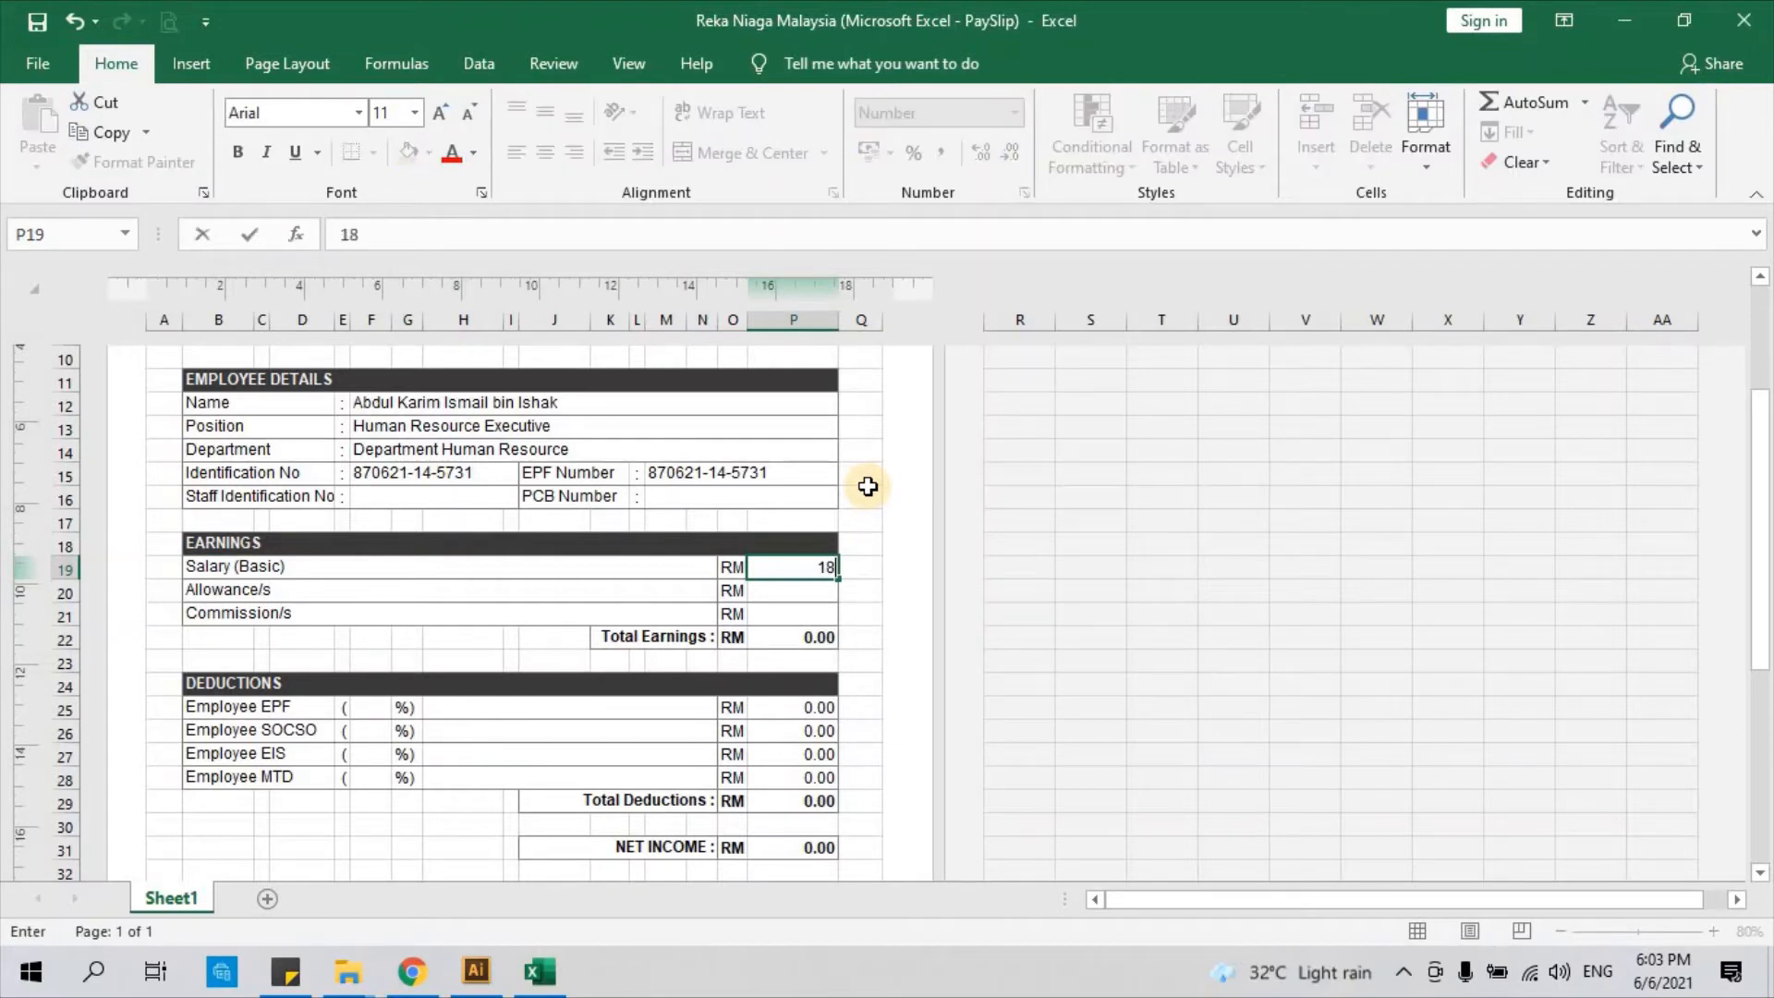
pyautogui.write('00')
pyautogui.press('Return')
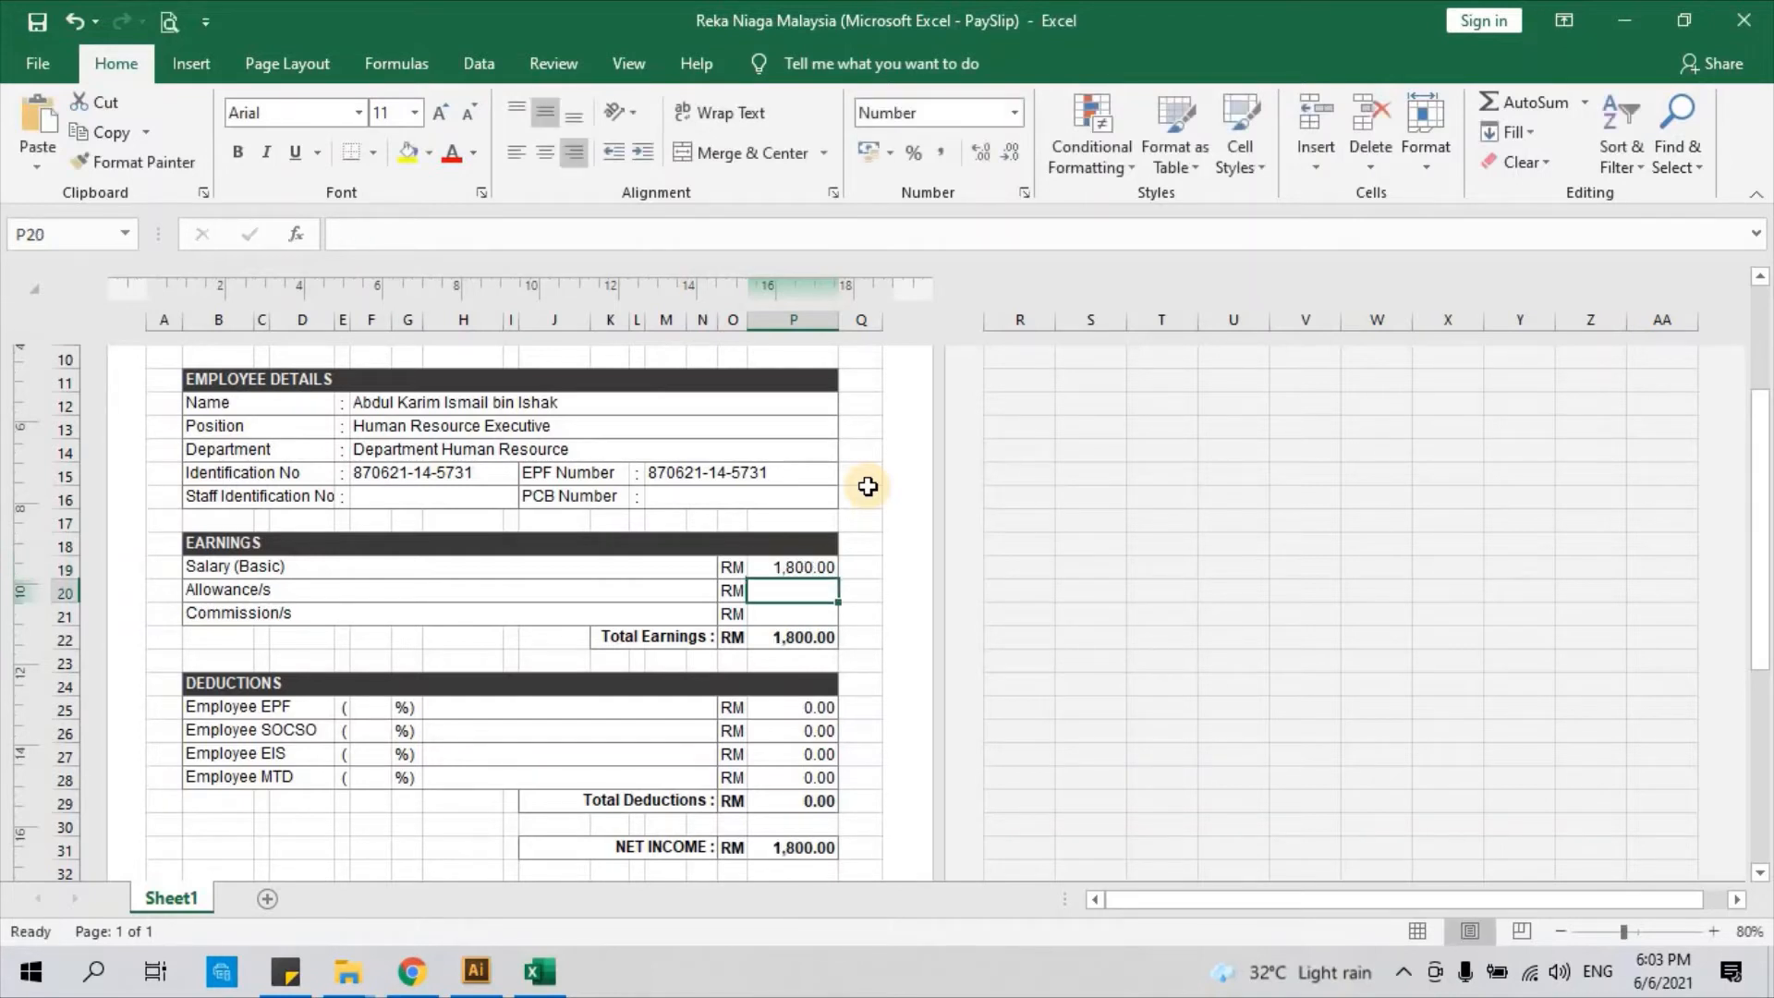
pyautogui.click(807, 644)
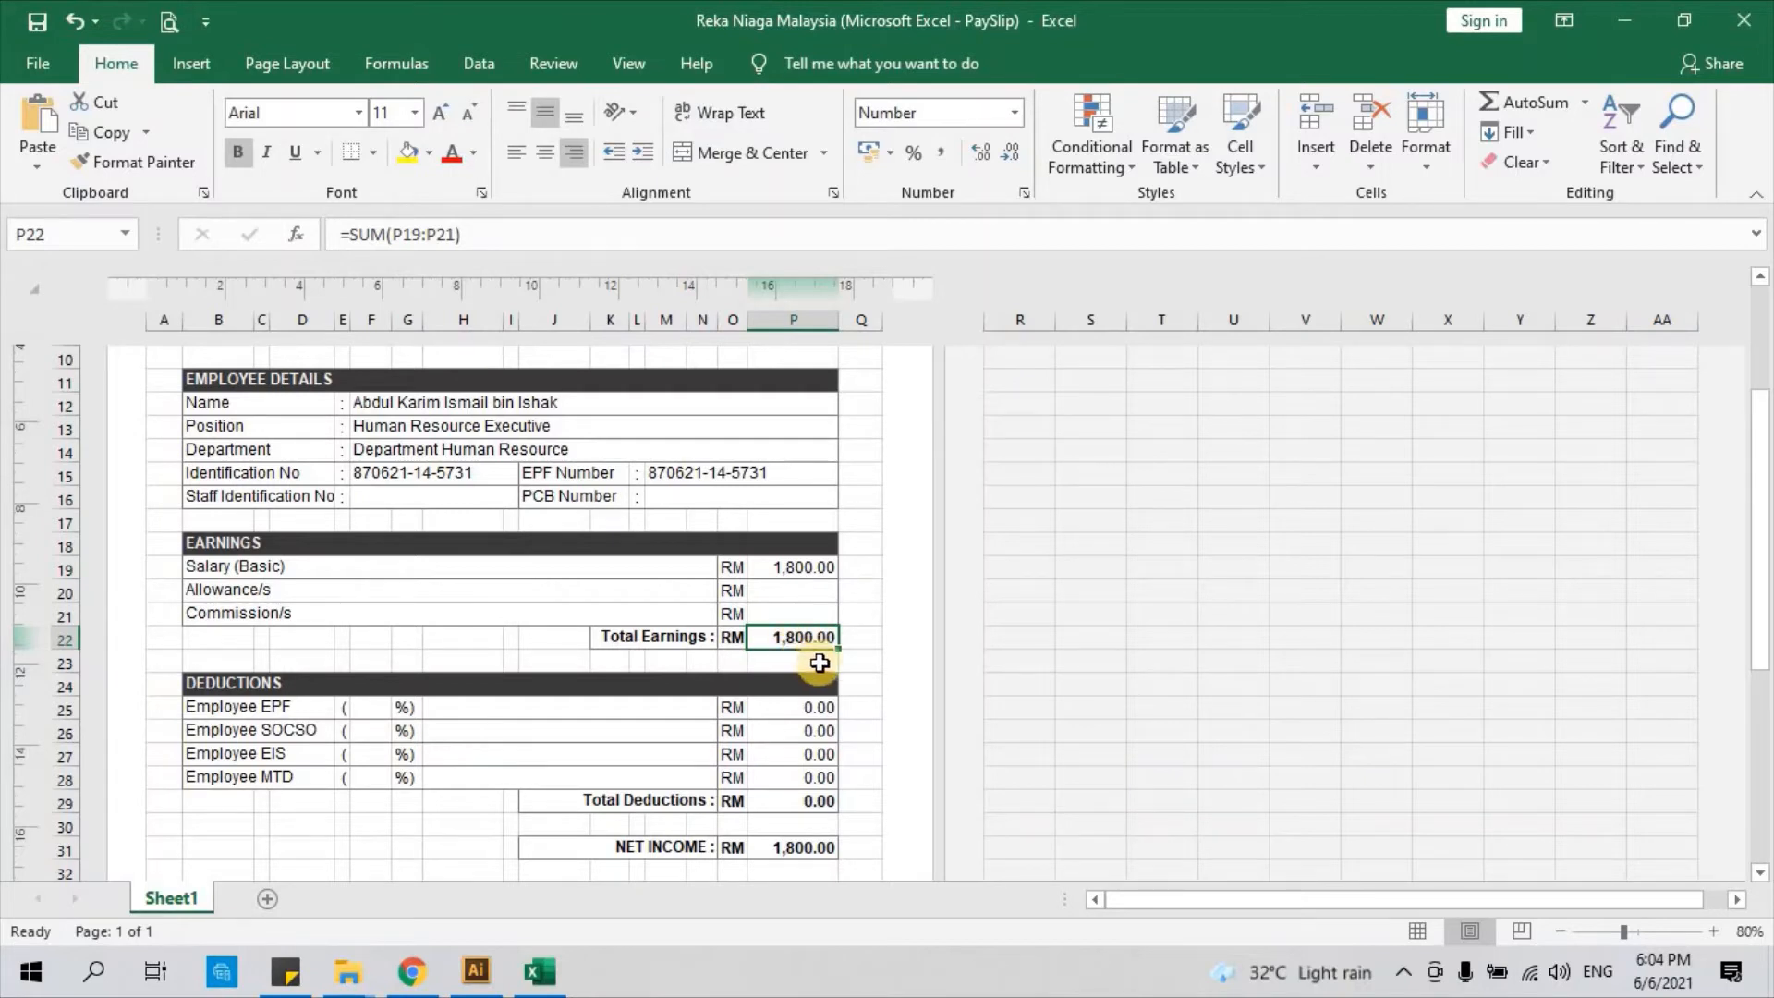
pyautogui.click(377, 595)
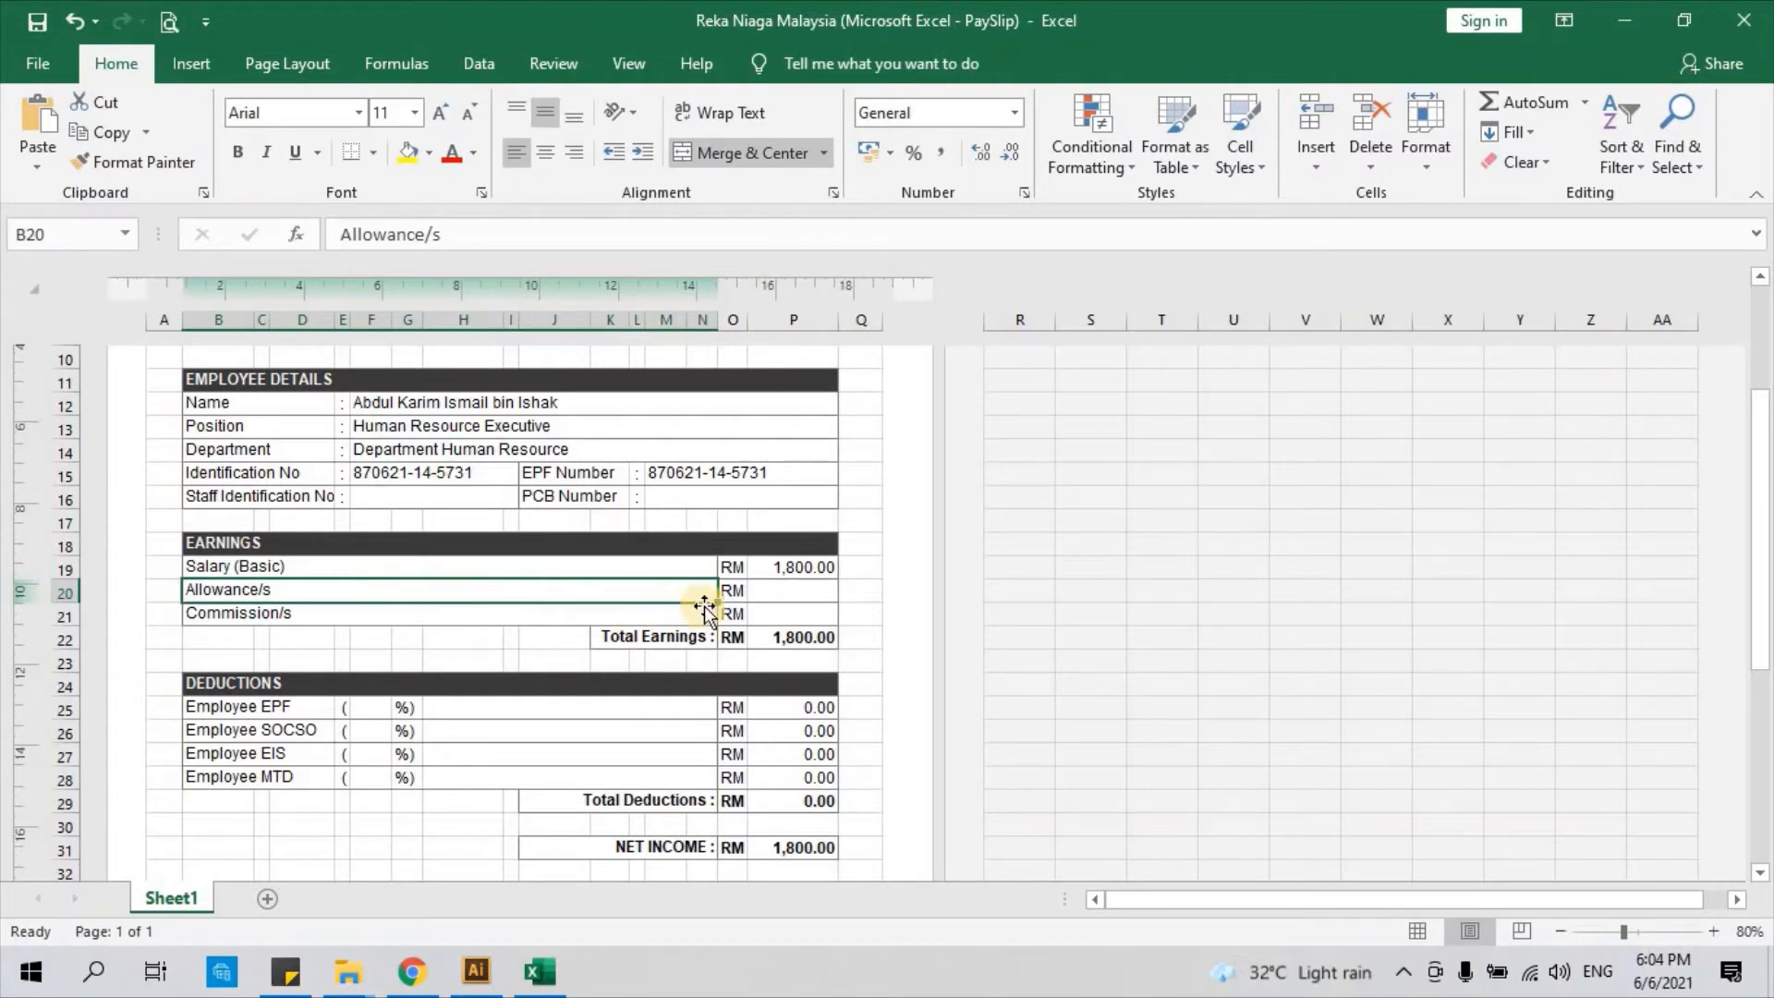
# Set the Allowance/s amount to 0.00 after briefly entering 200
pyautogui.click(787, 593)
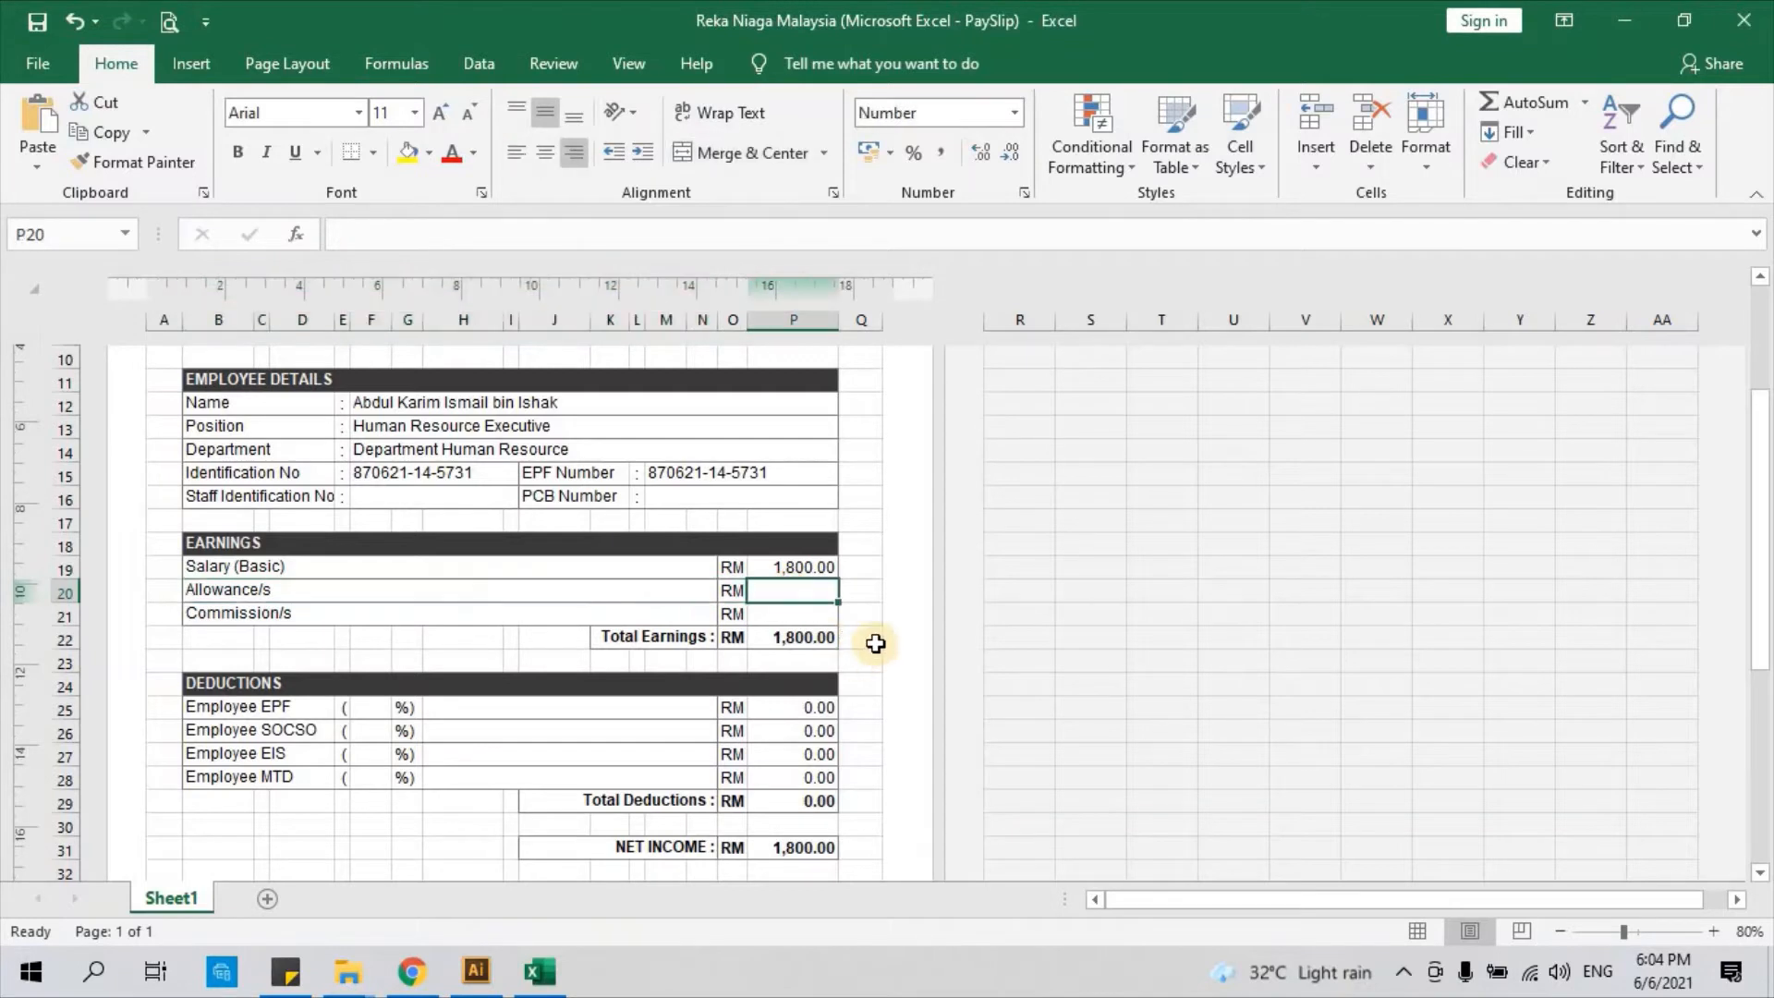
pyautogui.write('200')
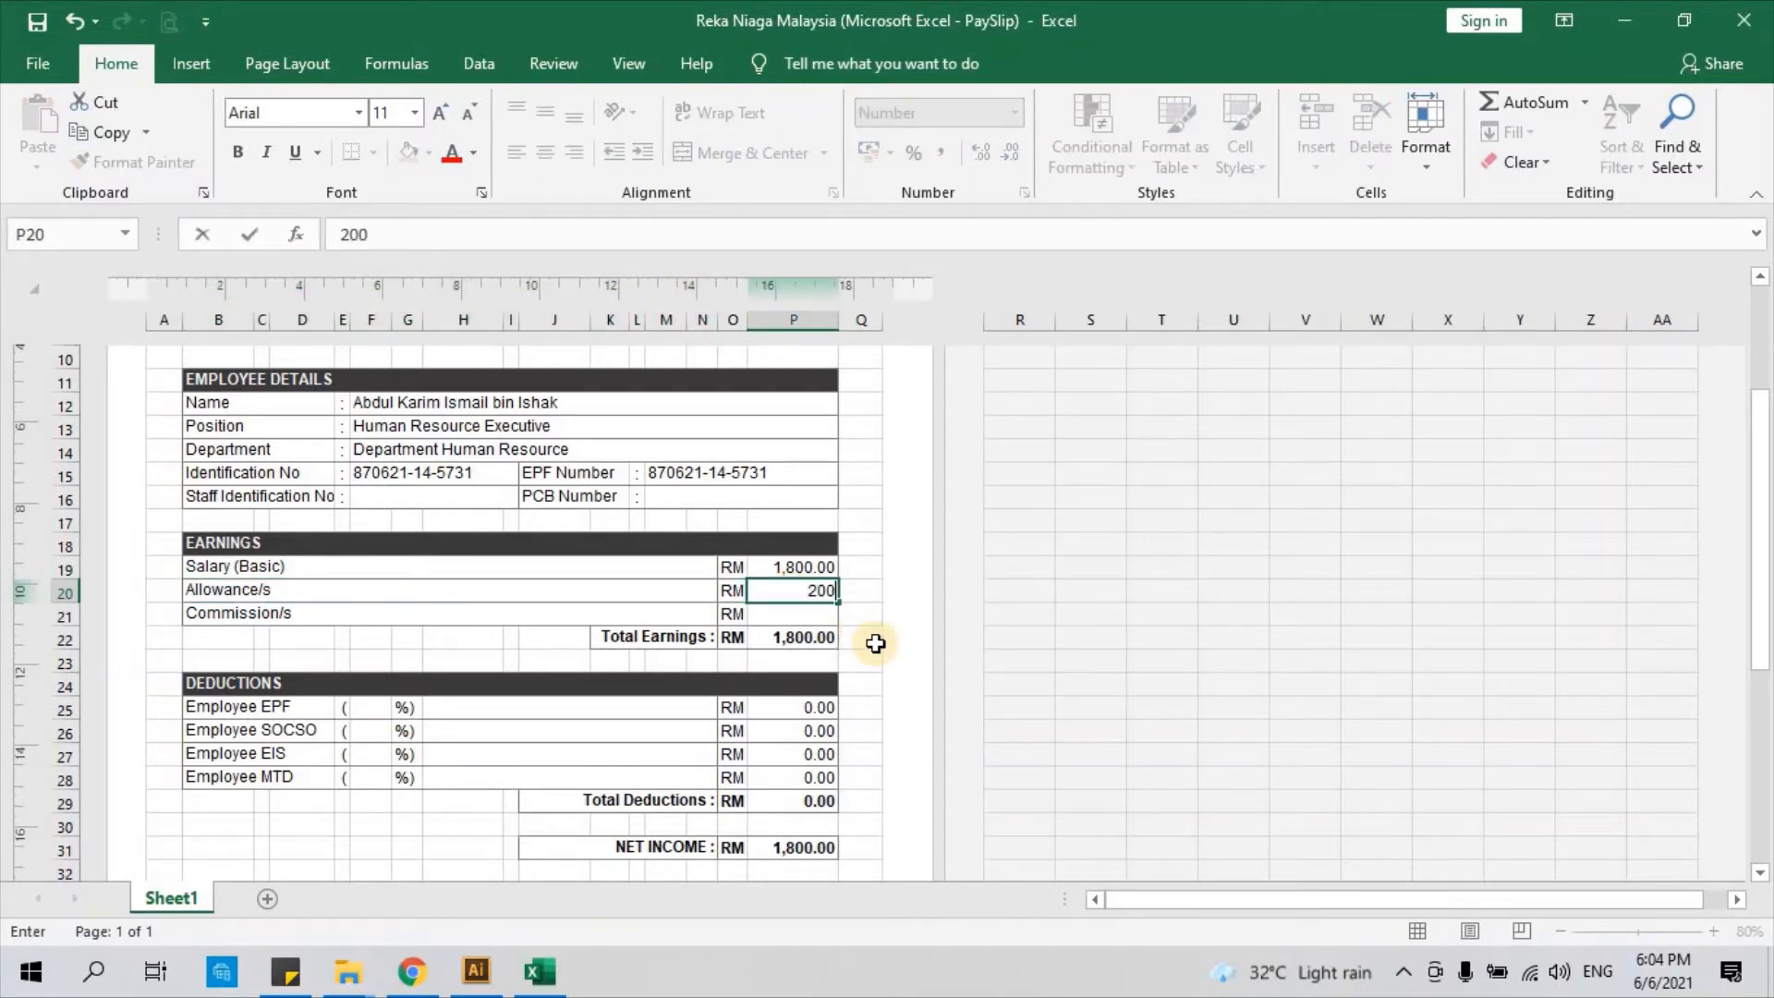
pyautogui.press('Return')
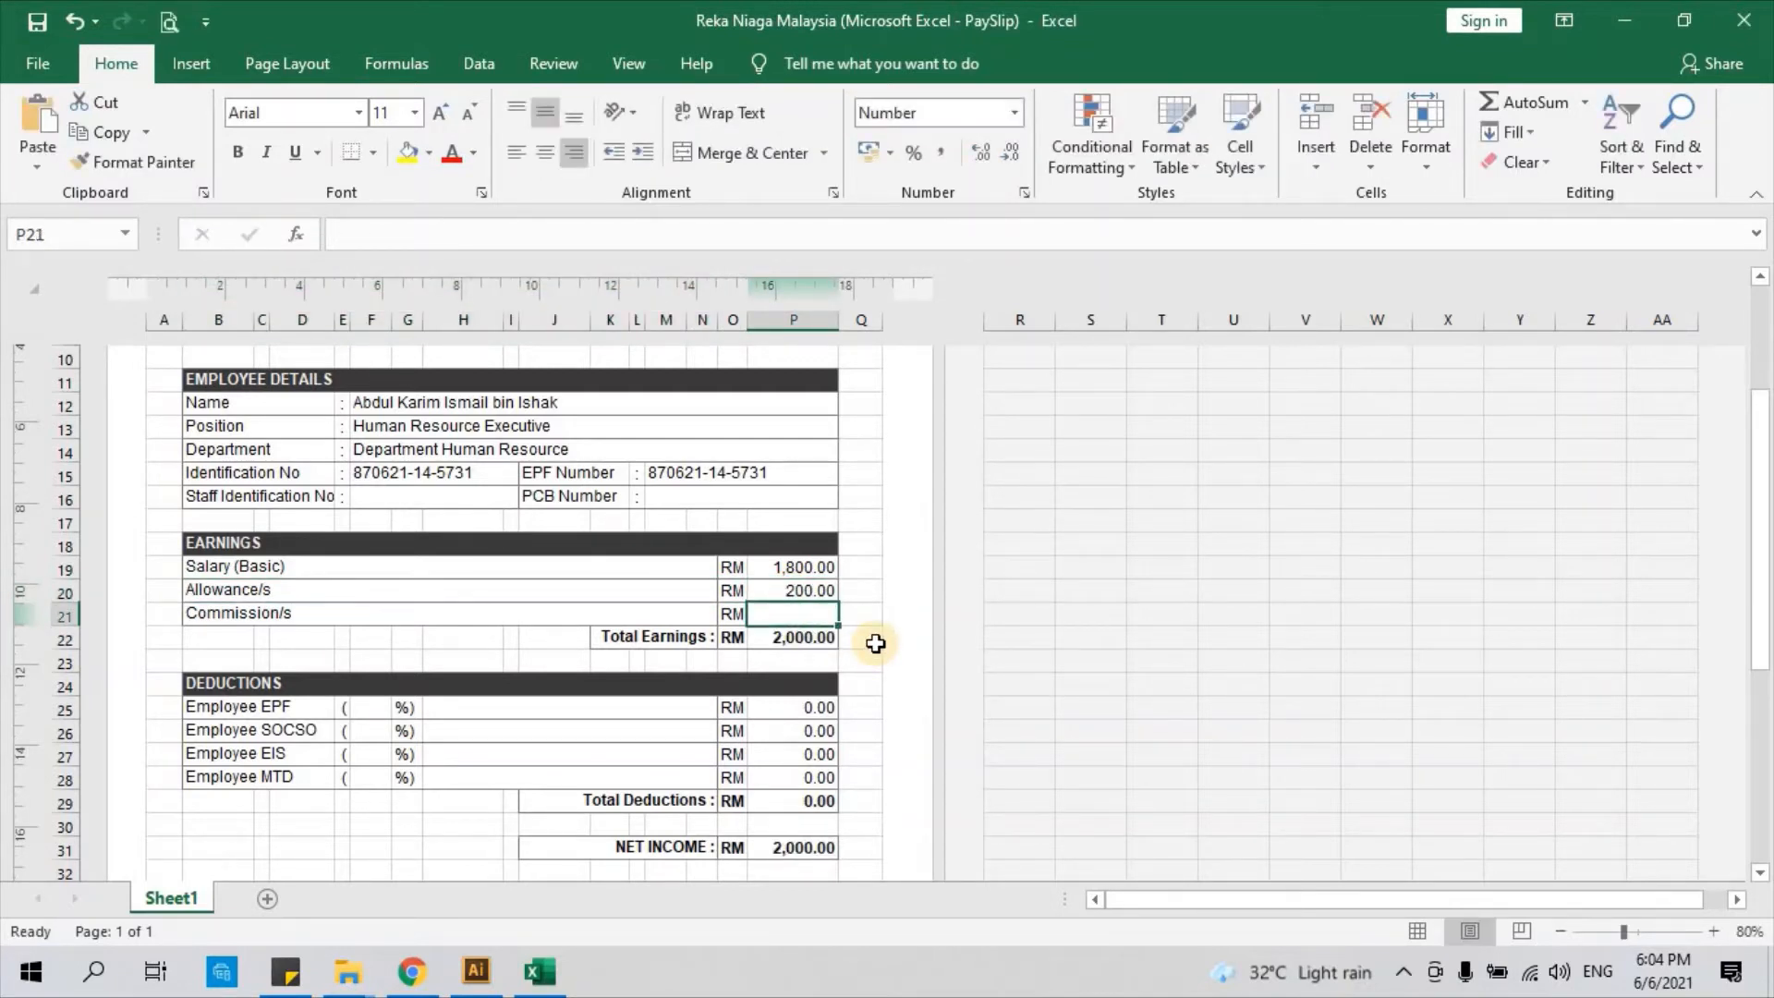
pyautogui.click(802, 587)
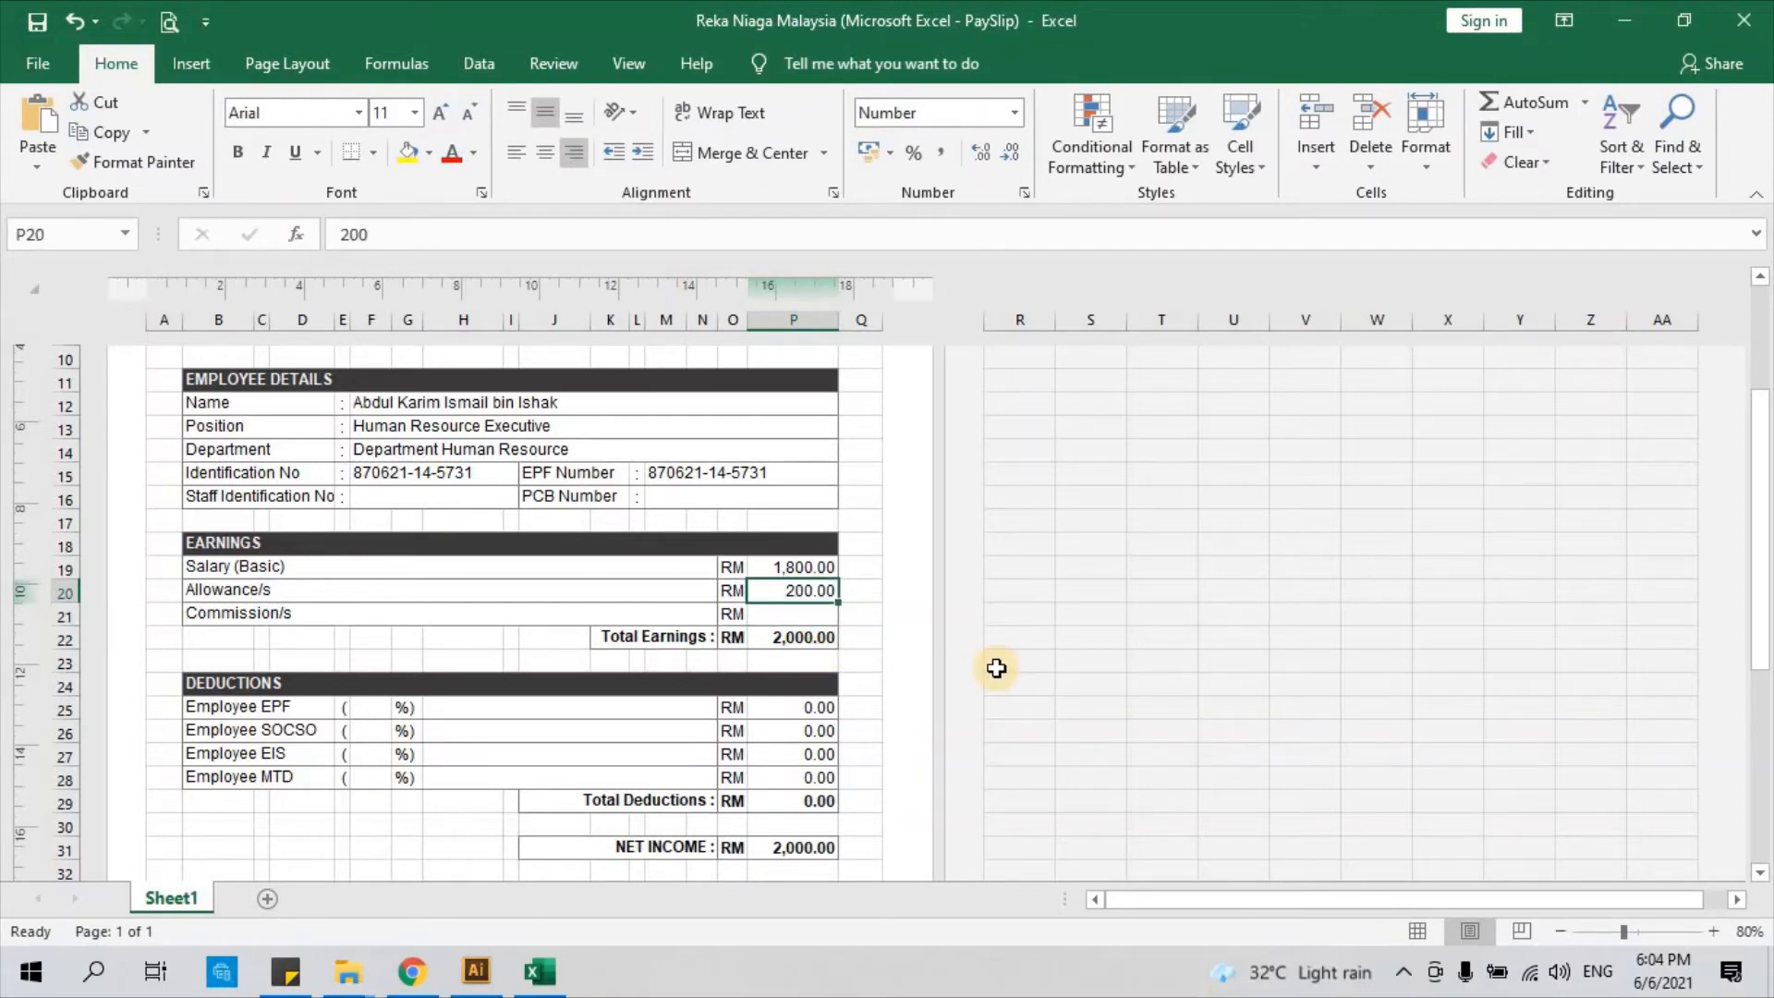
pyautogui.write('0')
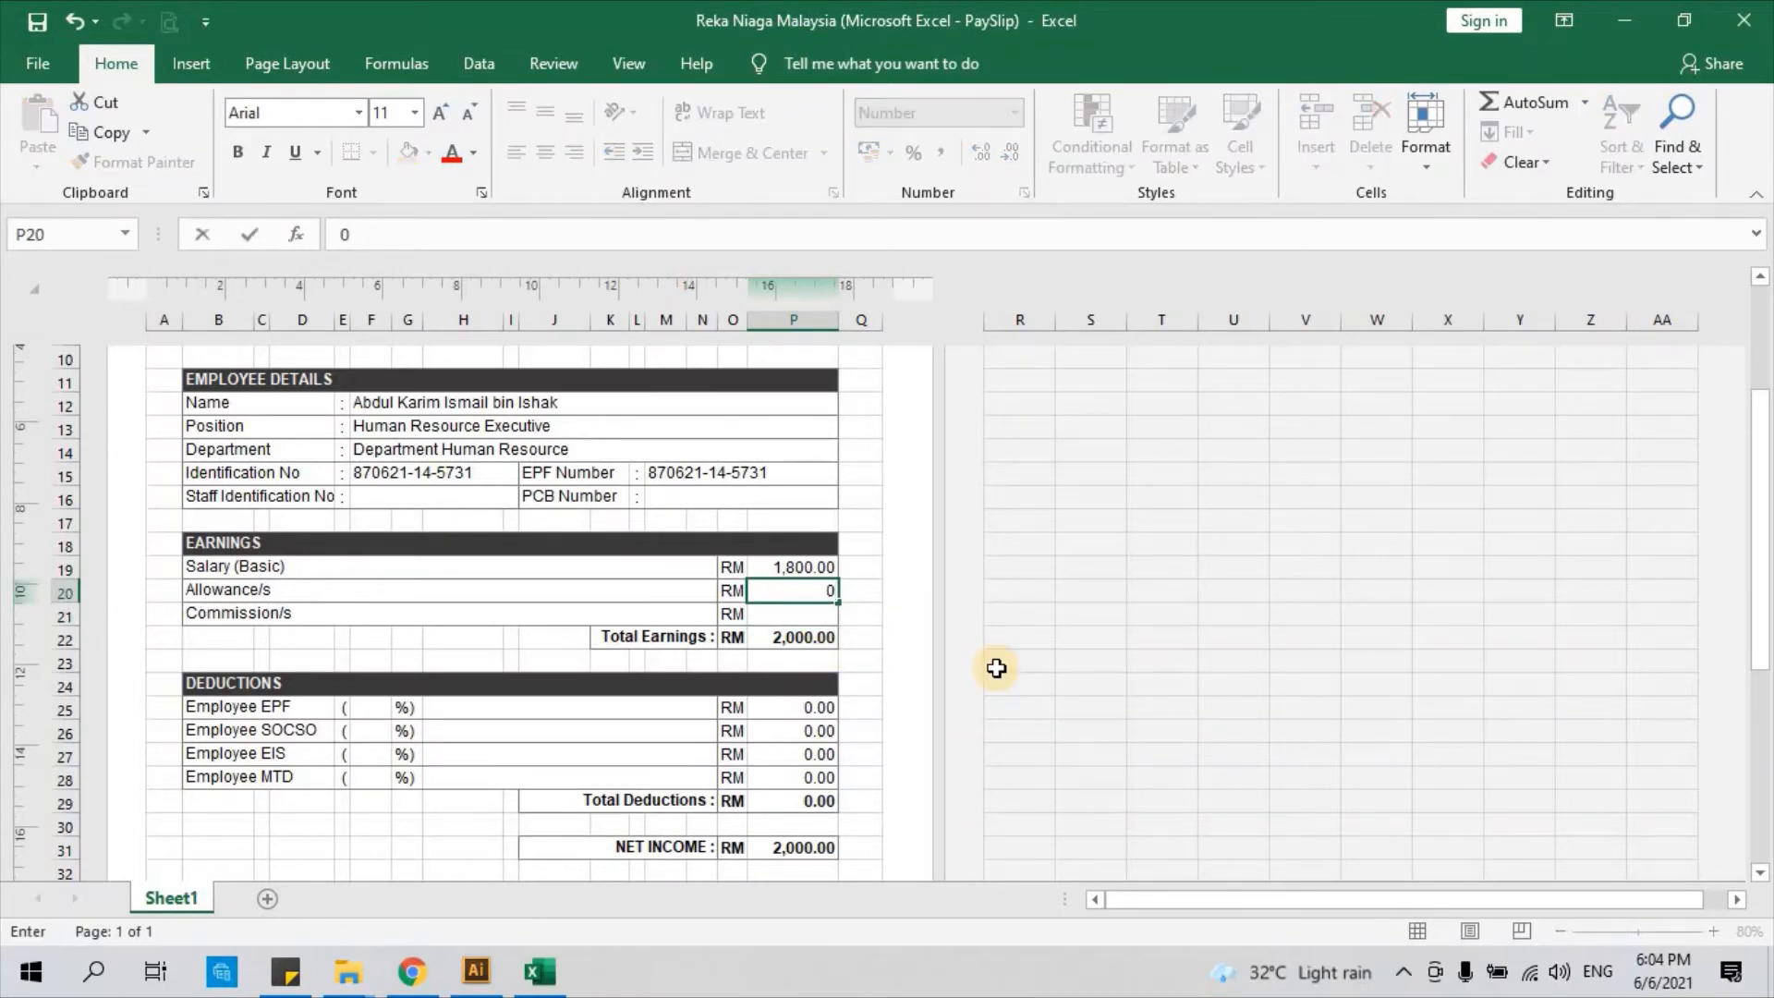
pyautogui.press('Return')
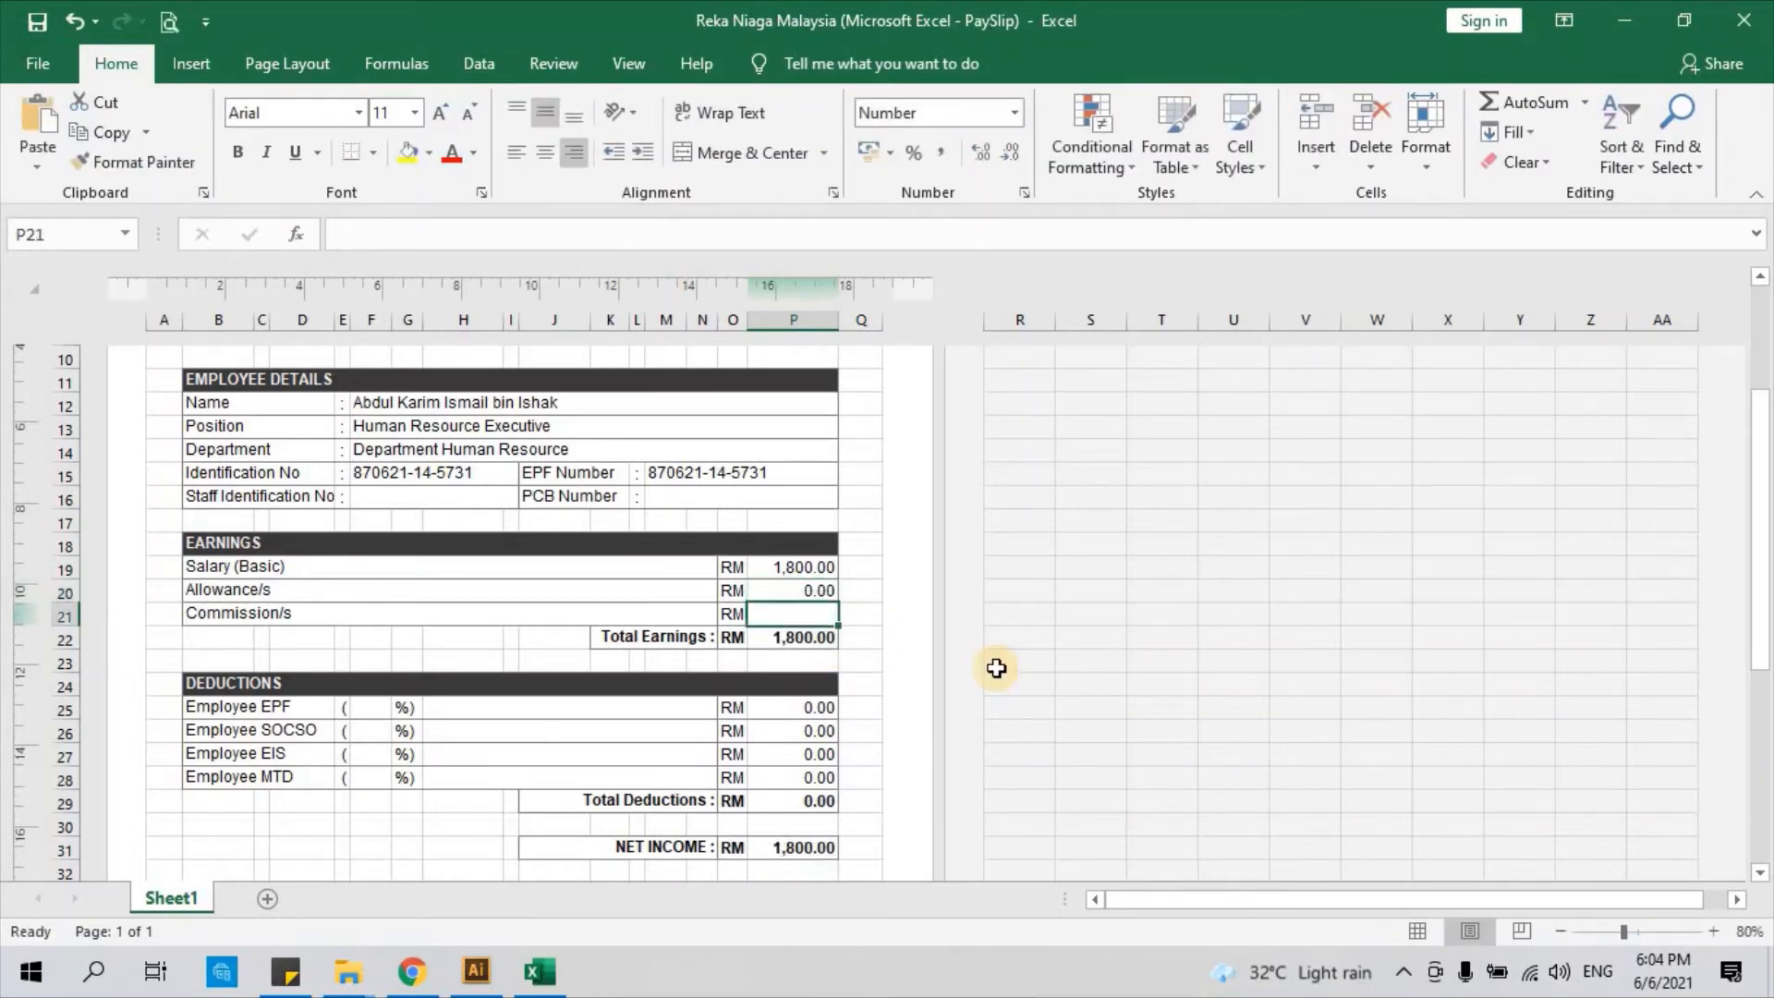
# Enter a 150.00 commission in P21 and check the P19:P21 earnings sum
pyautogui.click(373, 619)
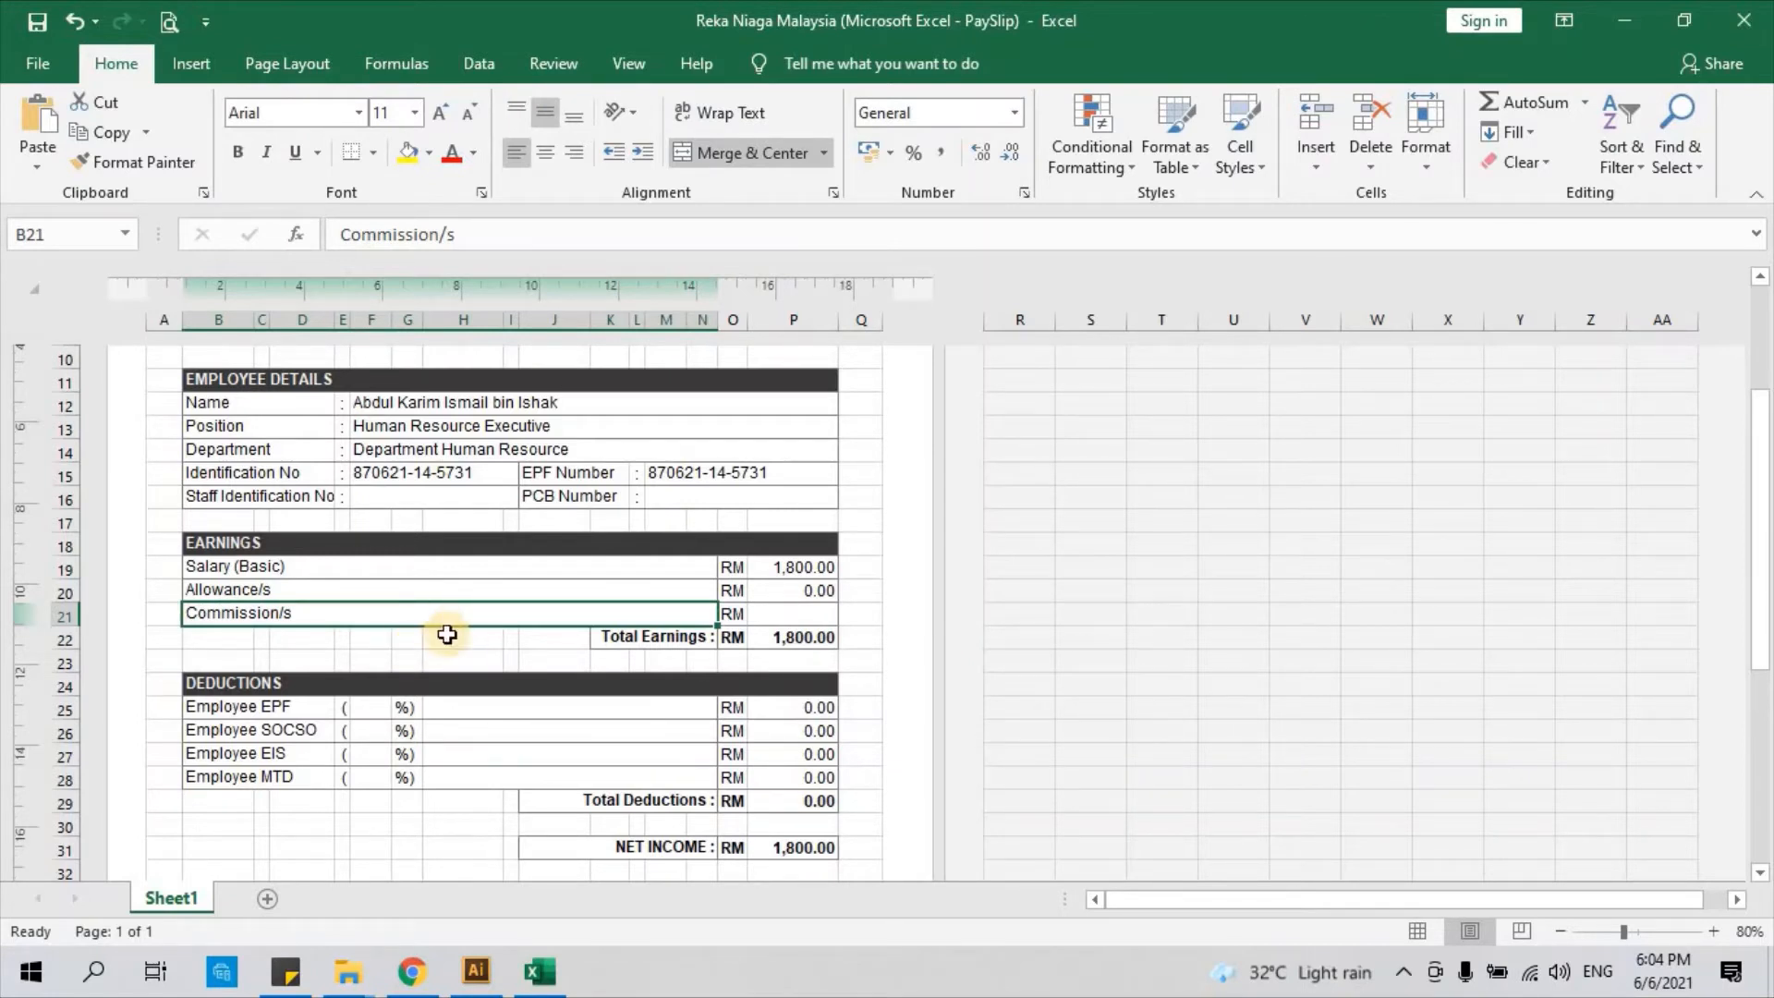
pyautogui.click(774, 617)
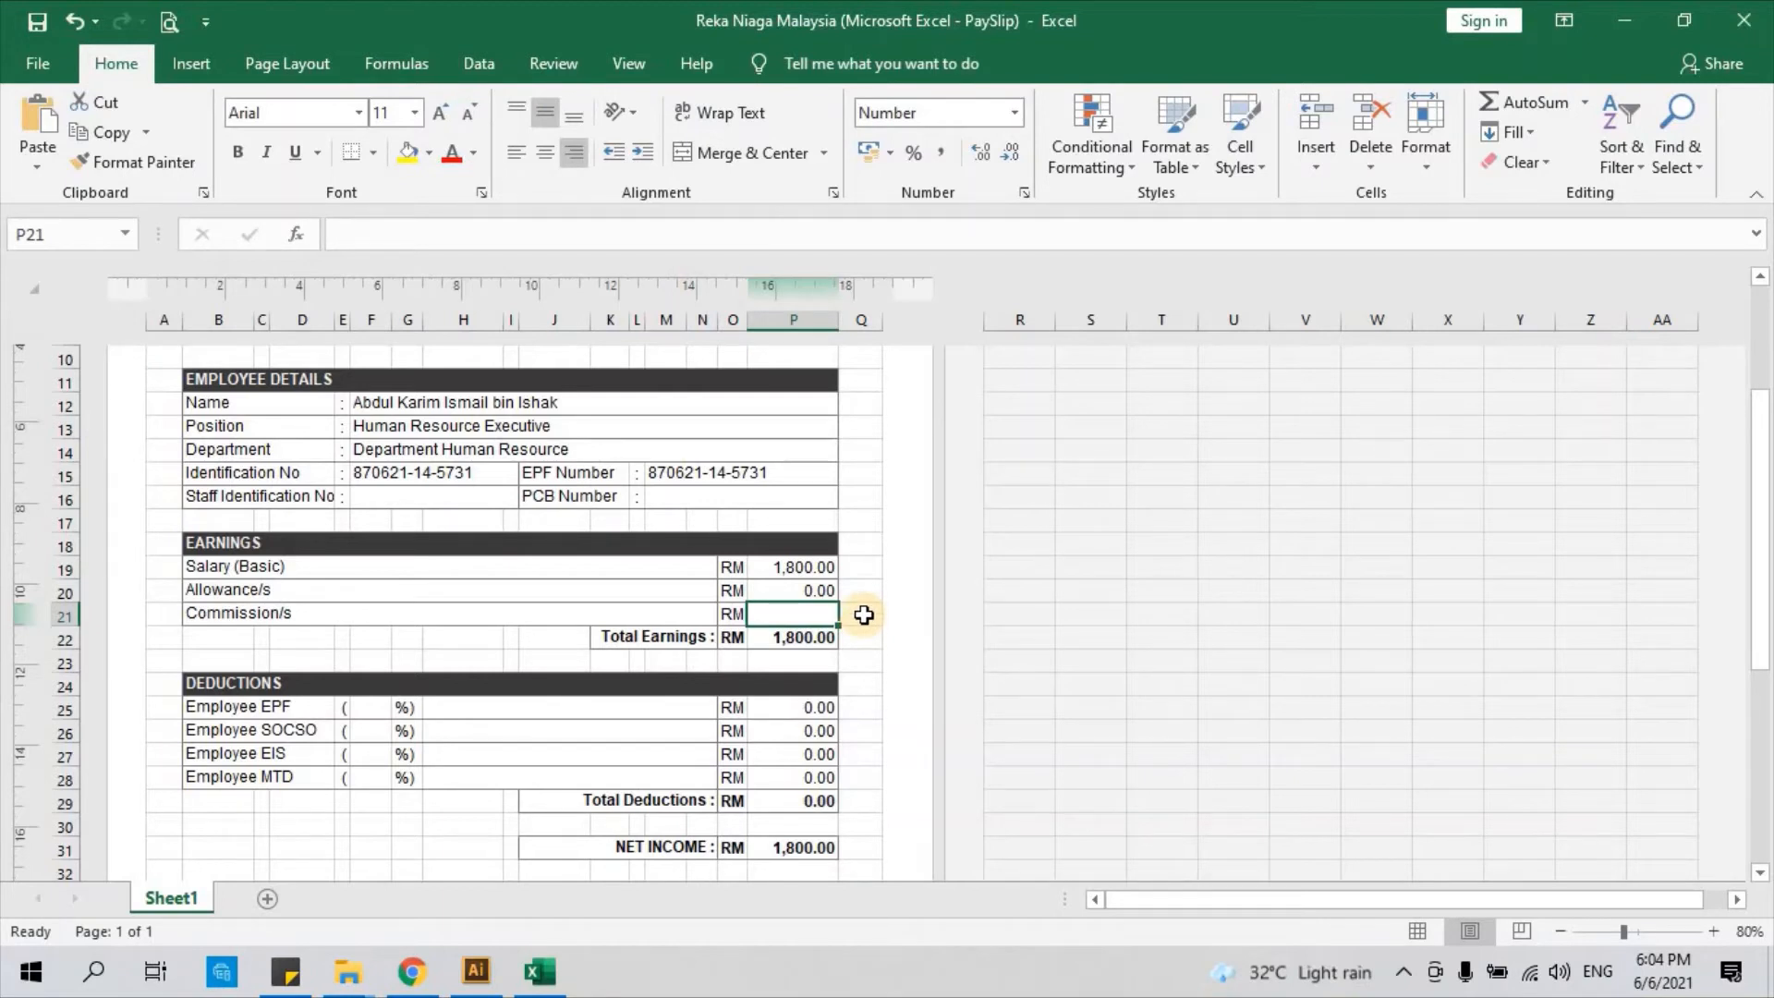
pyautogui.write('150')
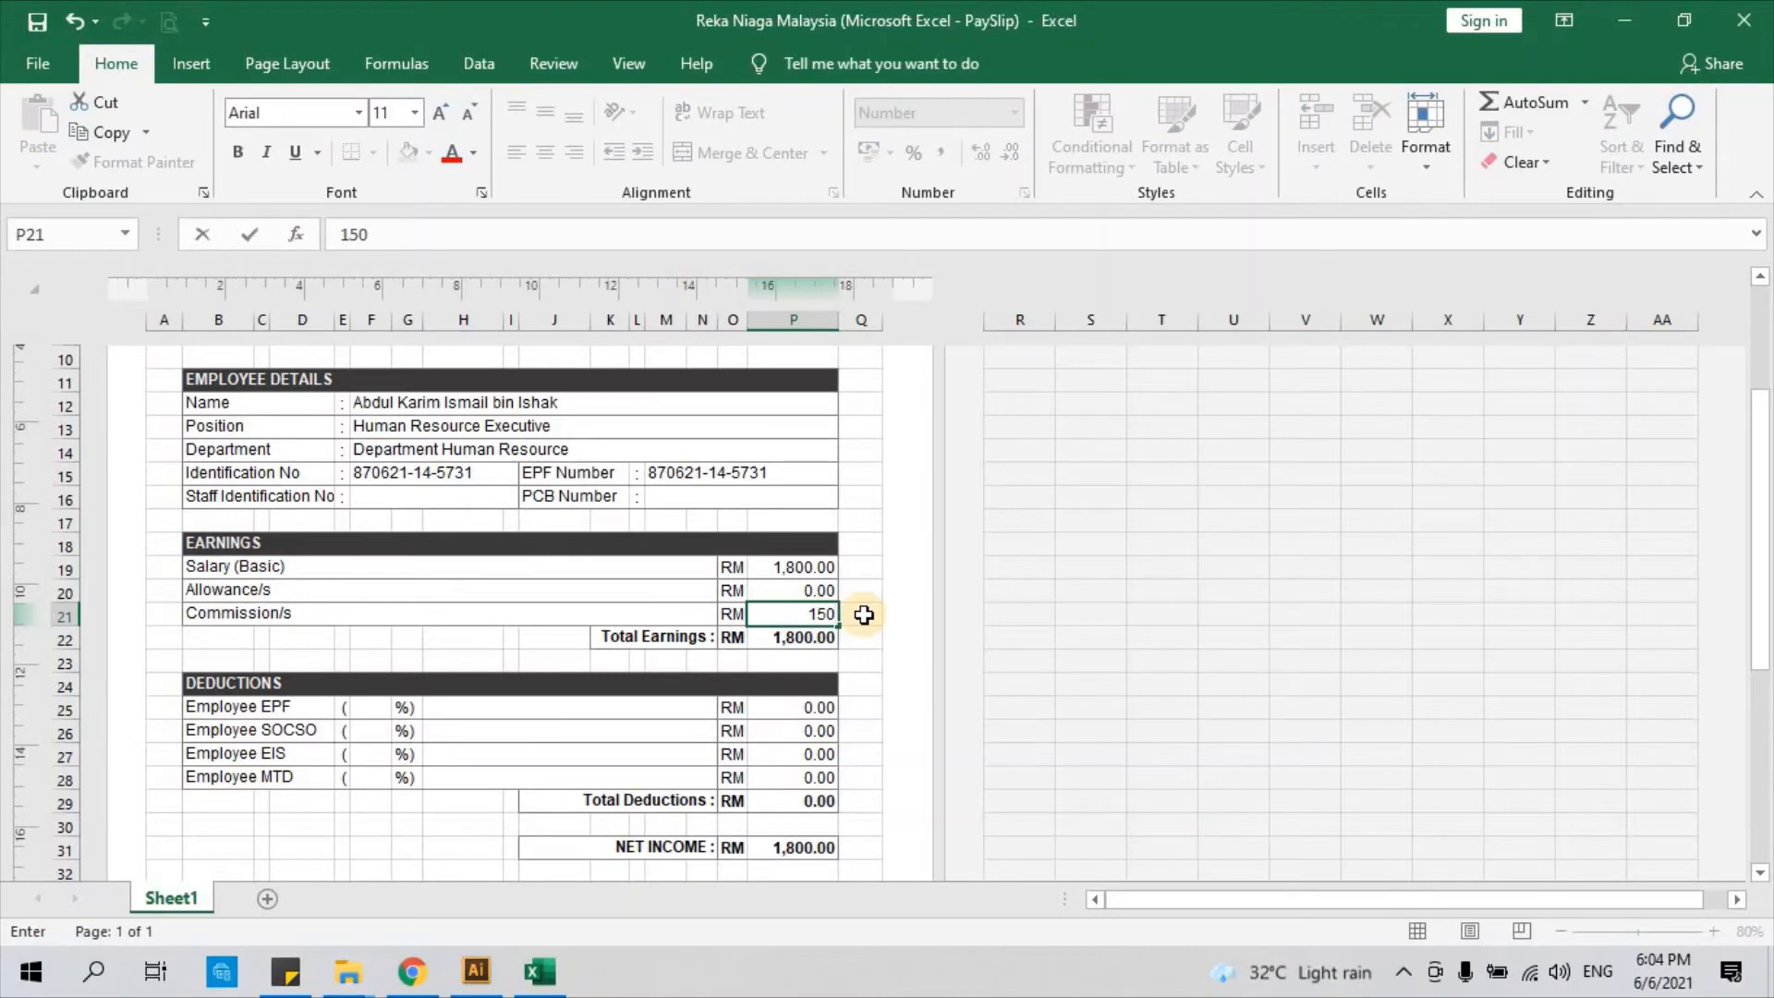
pyautogui.press('Return')
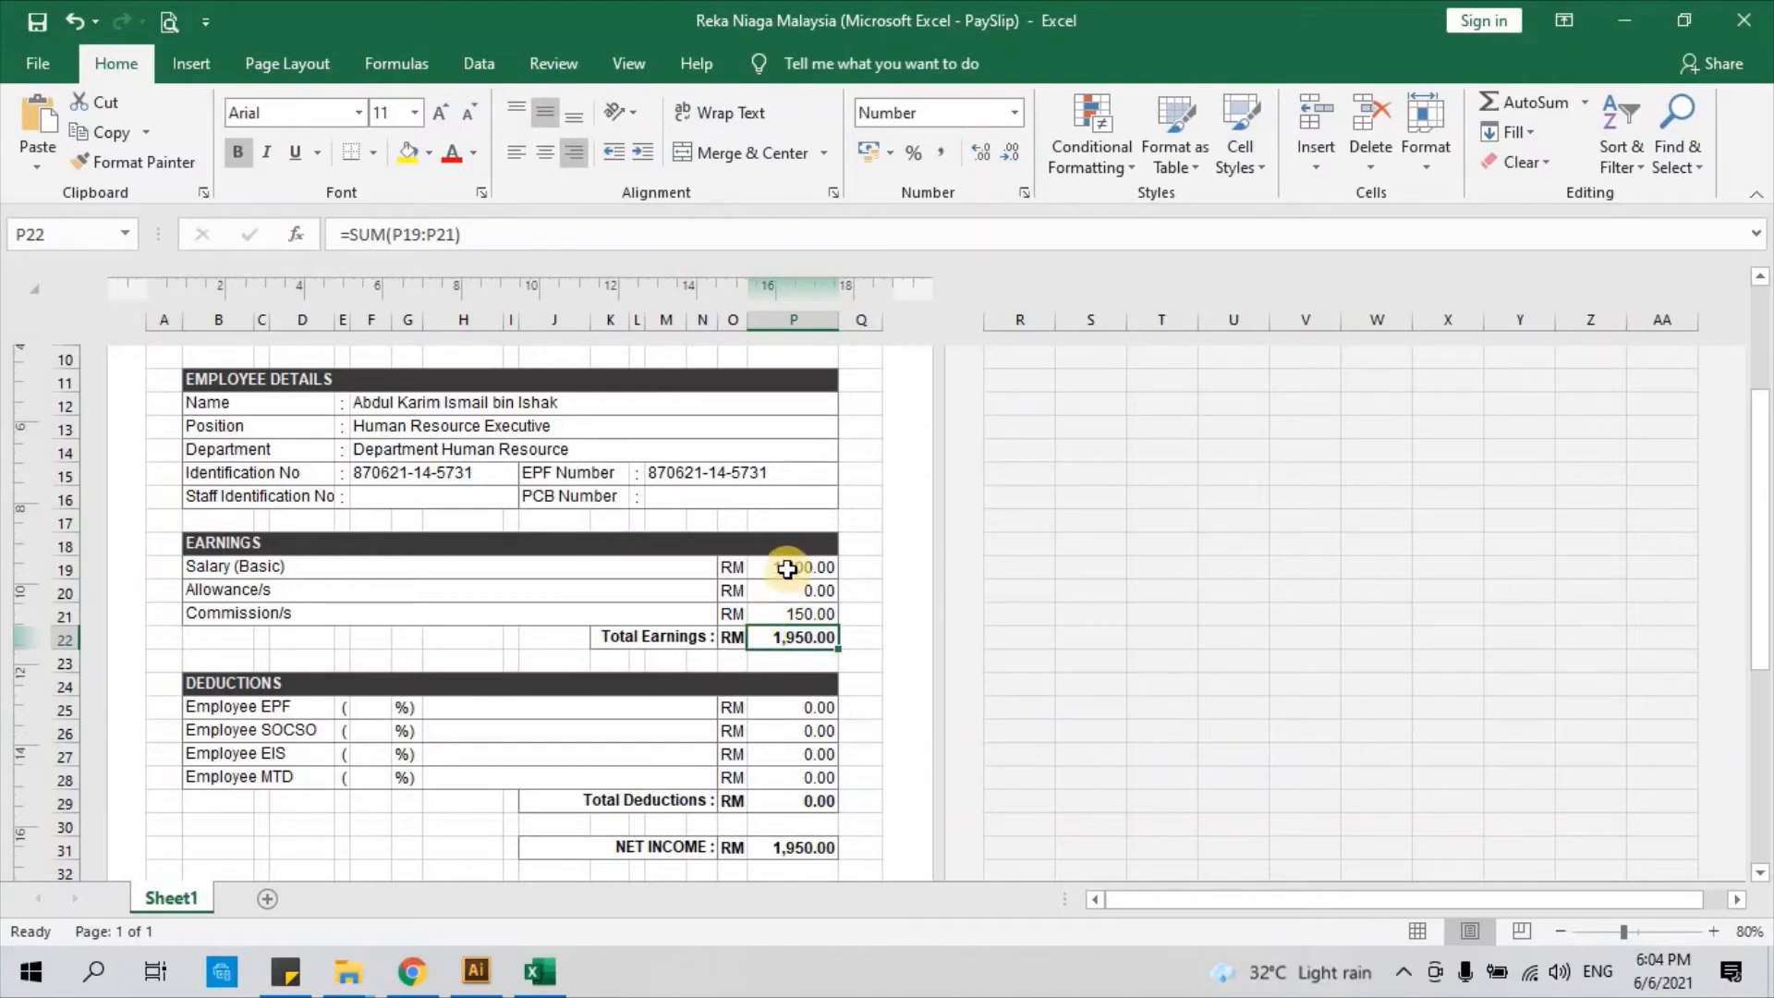
pyautogui.moveTo(786, 569); pyautogui.dragTo(786, 614)
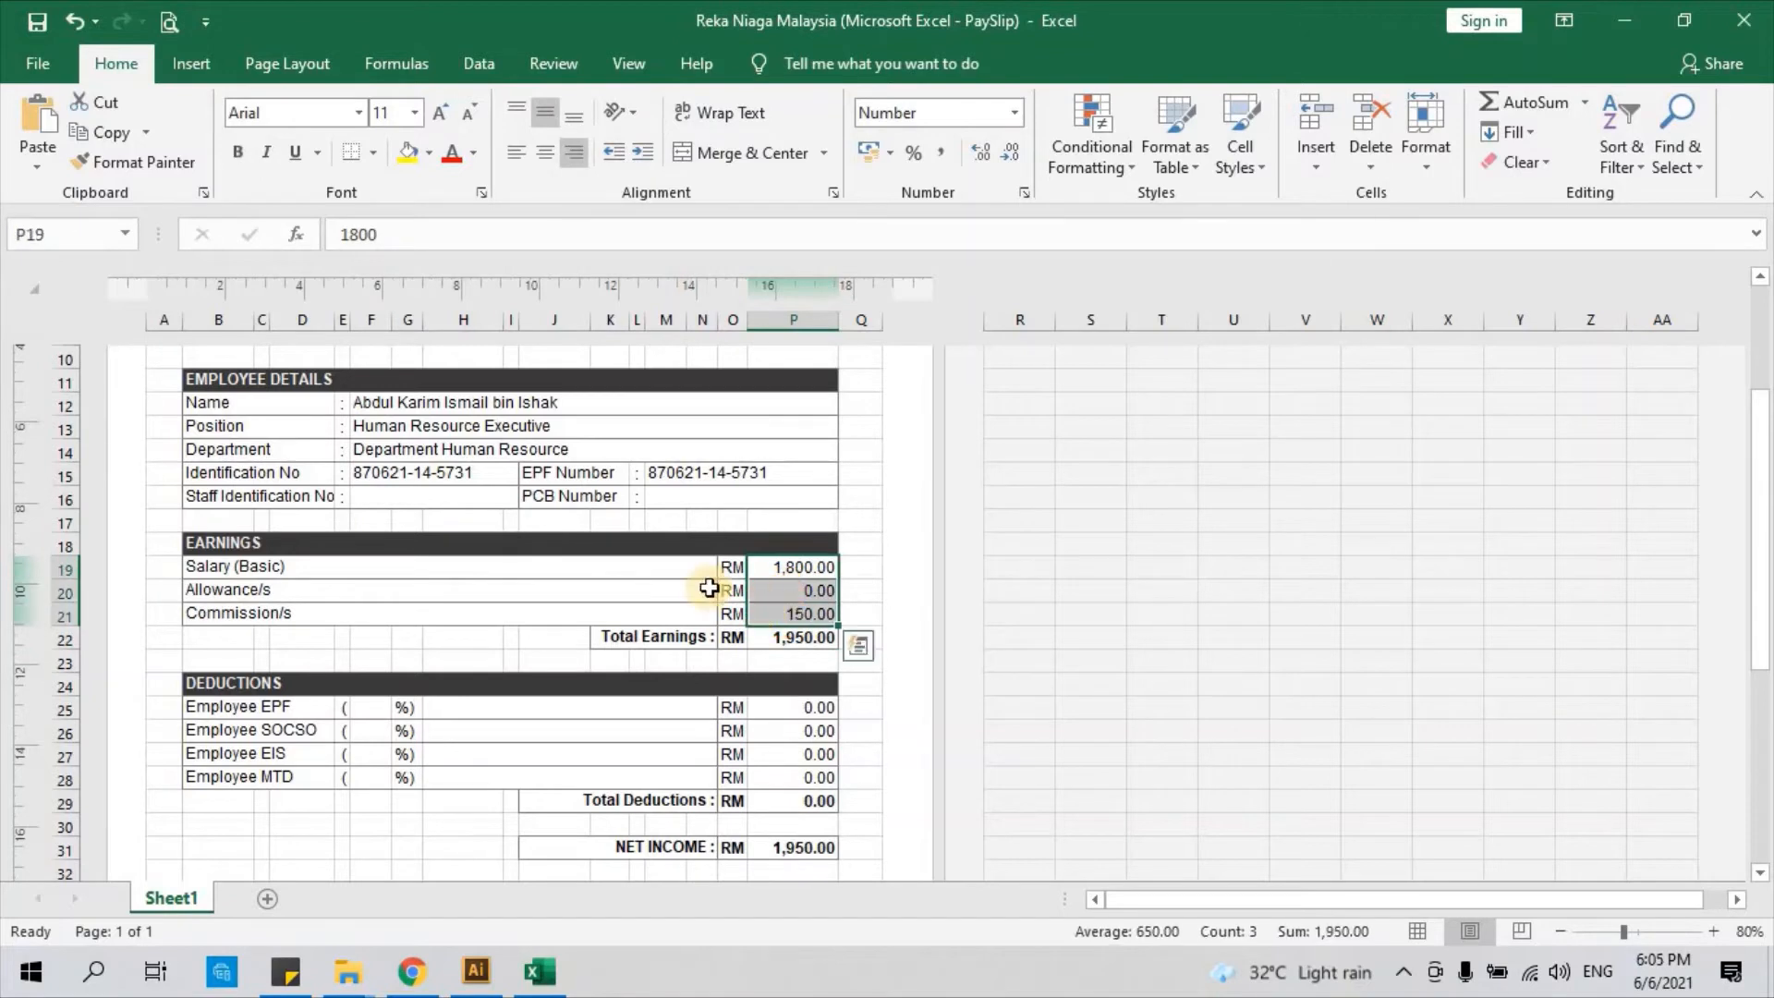
pyautogui.click(860, 593)
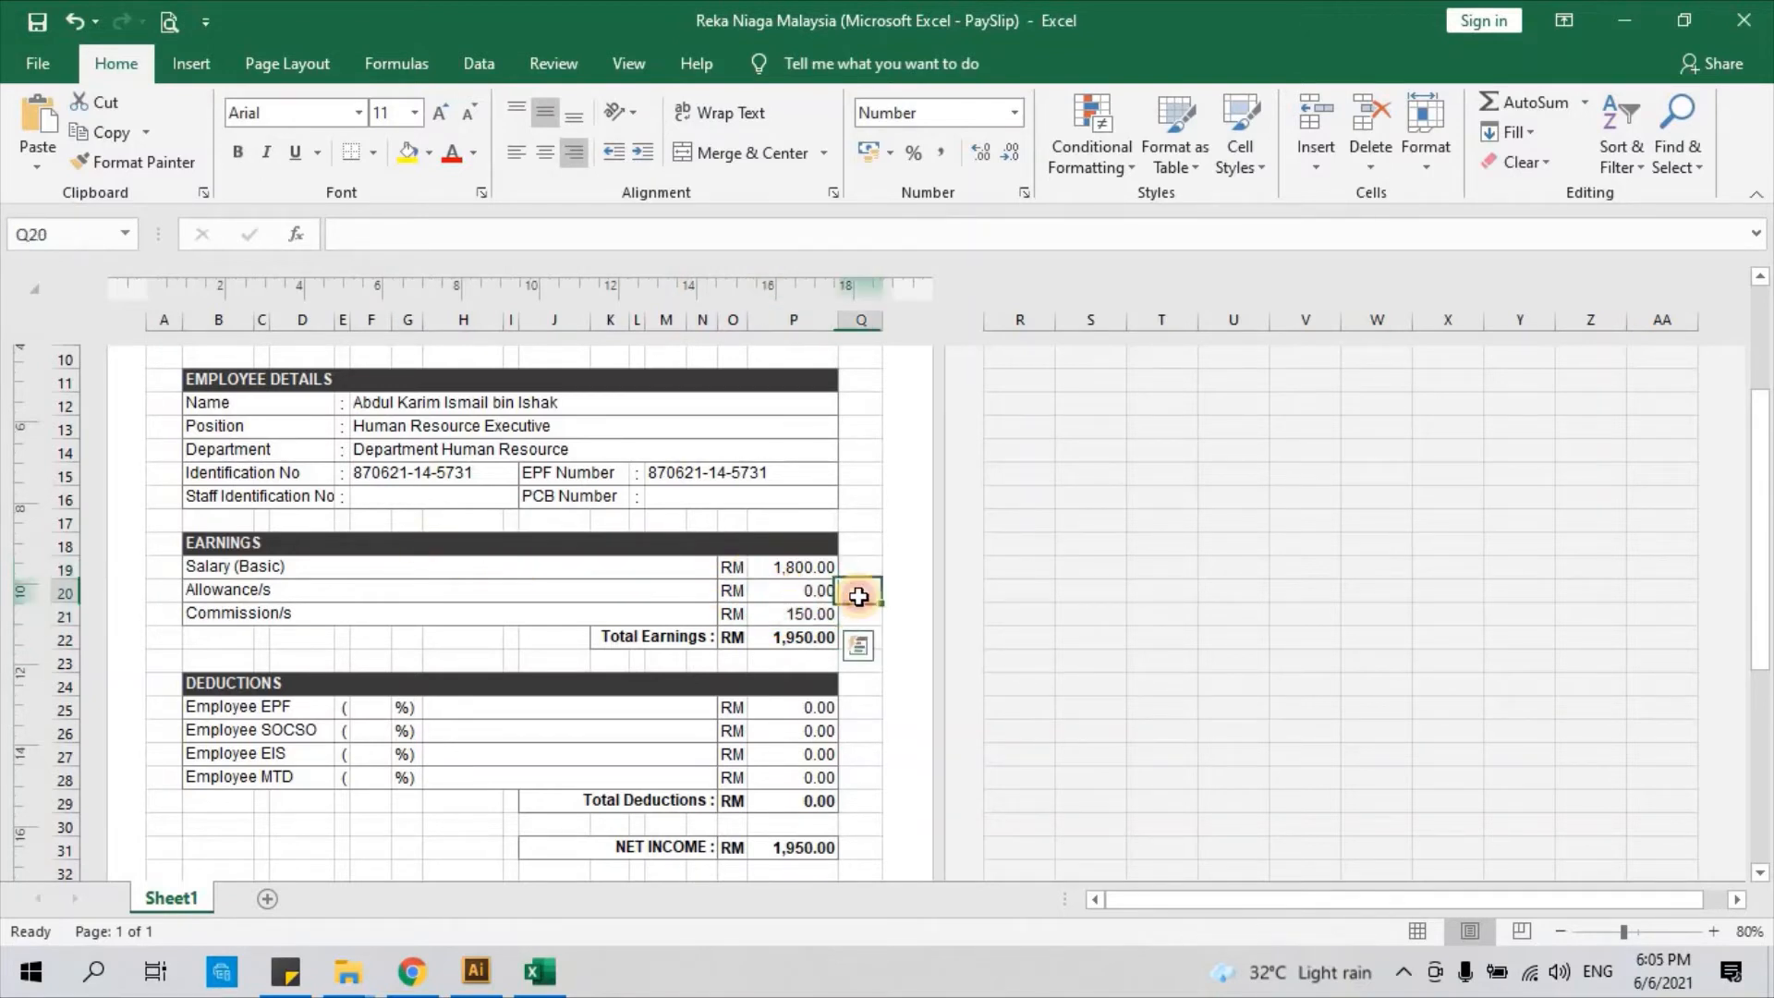
pyautogui.scroll(-1, 567, 613)
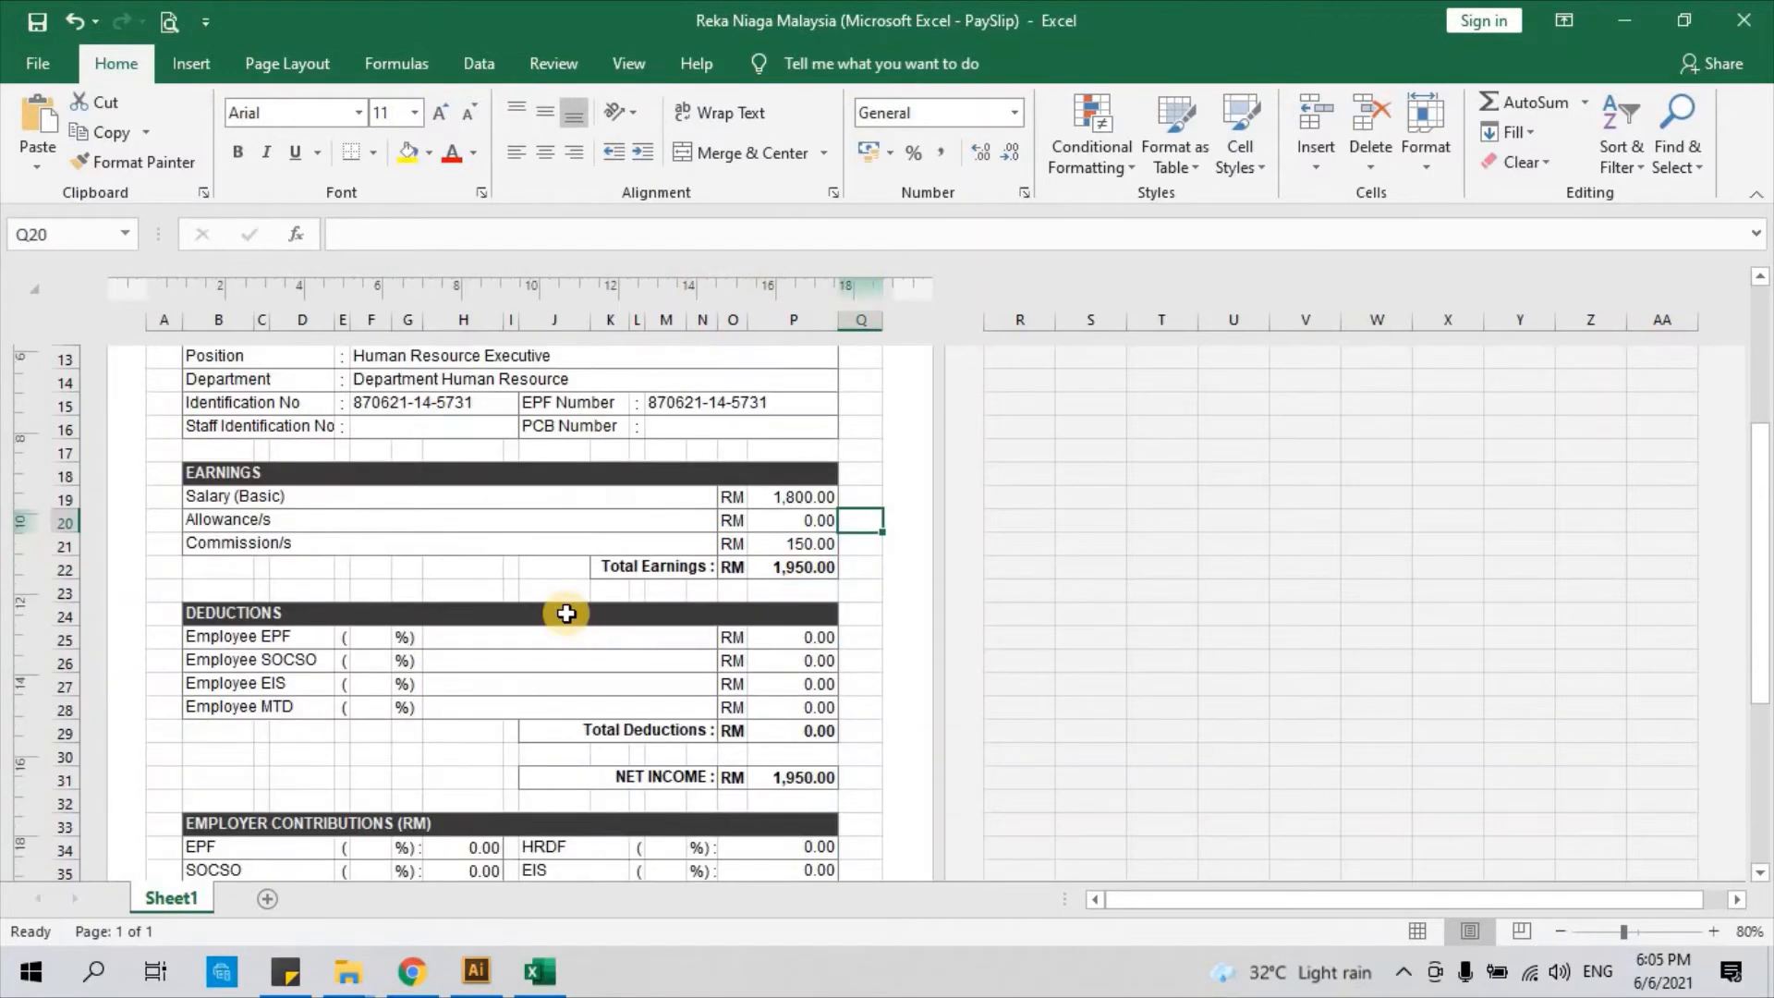
pyautogui.scroll(-1, 566, 614)
pyautogui.click(162, 546)
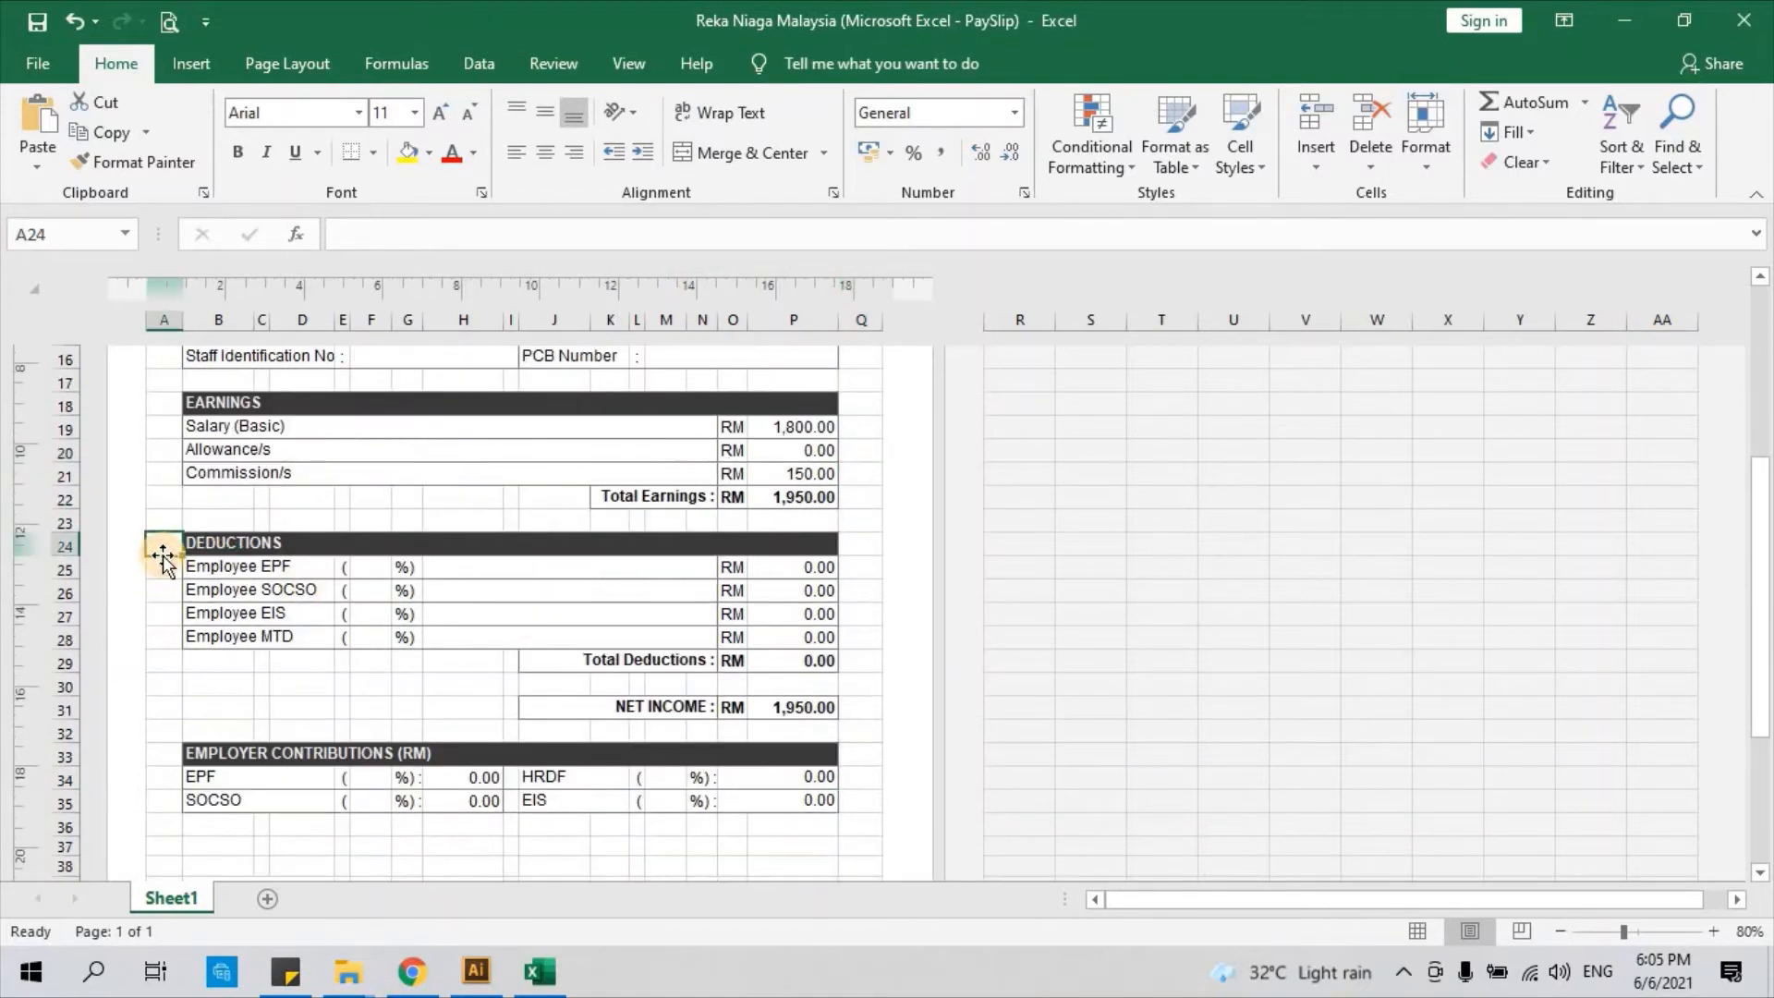
pyautogui.click(167, 568)
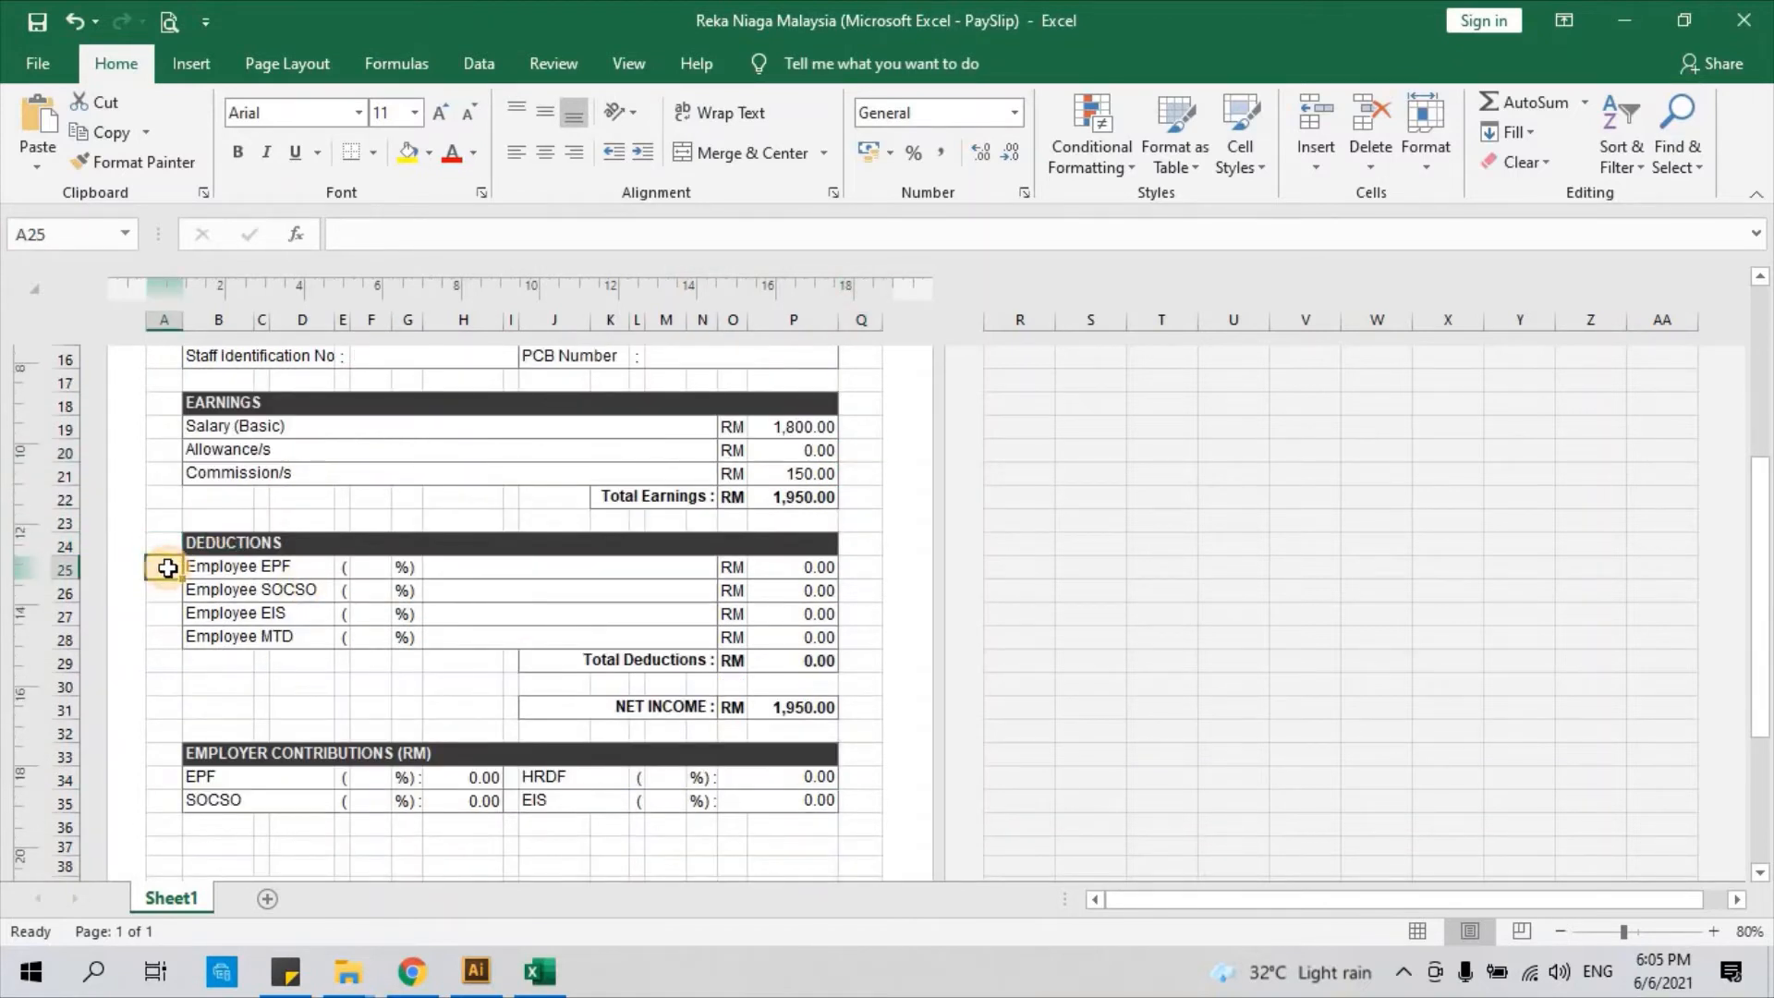
pyautogui.click(257, 568)
pyautogui.click(257, 591)
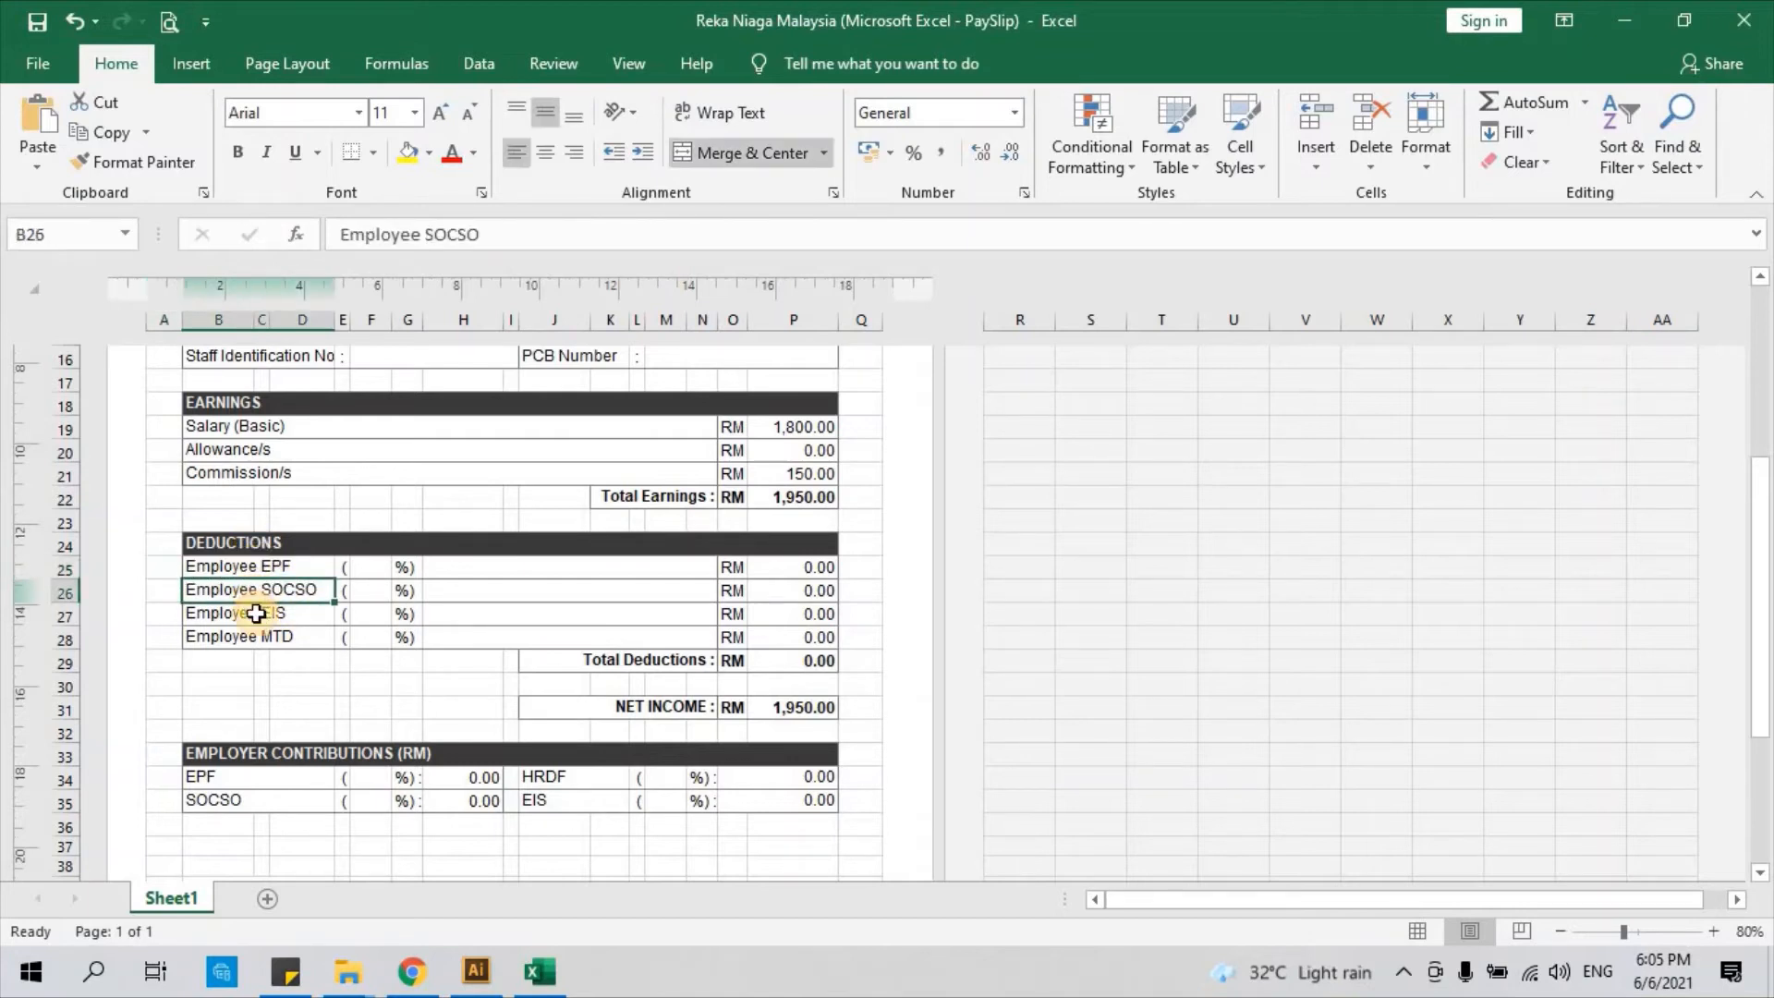
pyautogui.click(257, 615)
pyautogui.click(257, 637)
pyautogui.click(254, 568)
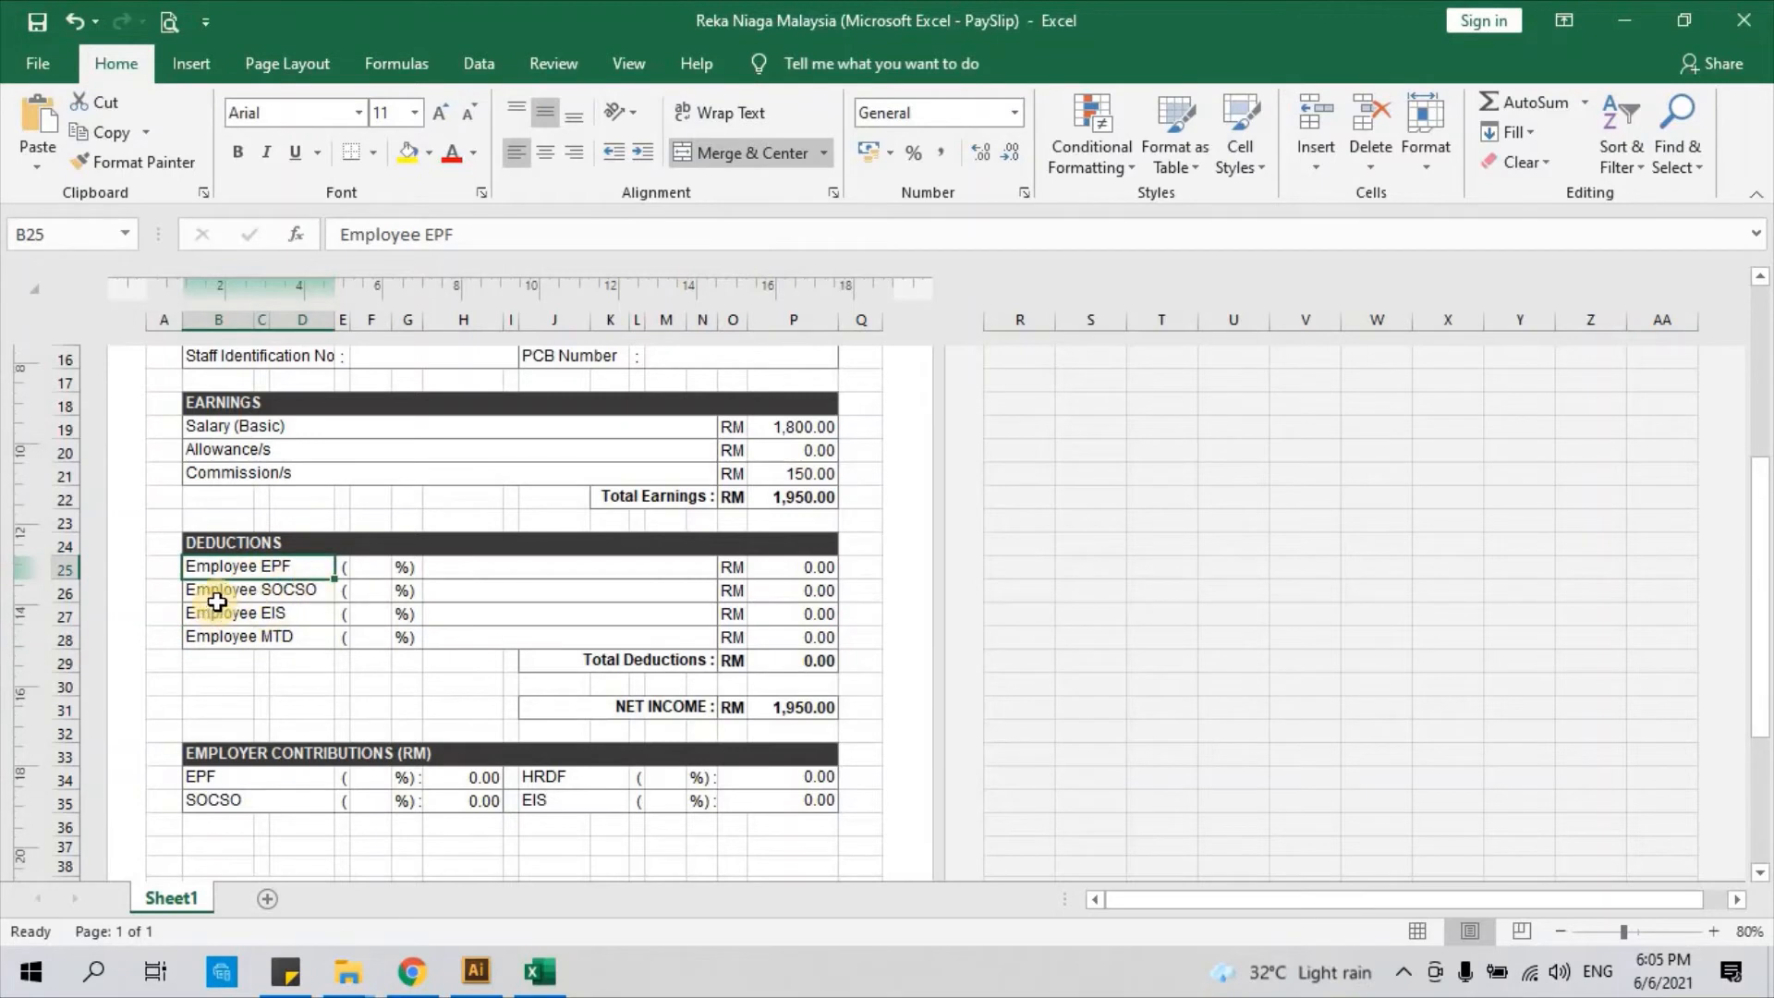
pyautogui.click(171, 567)
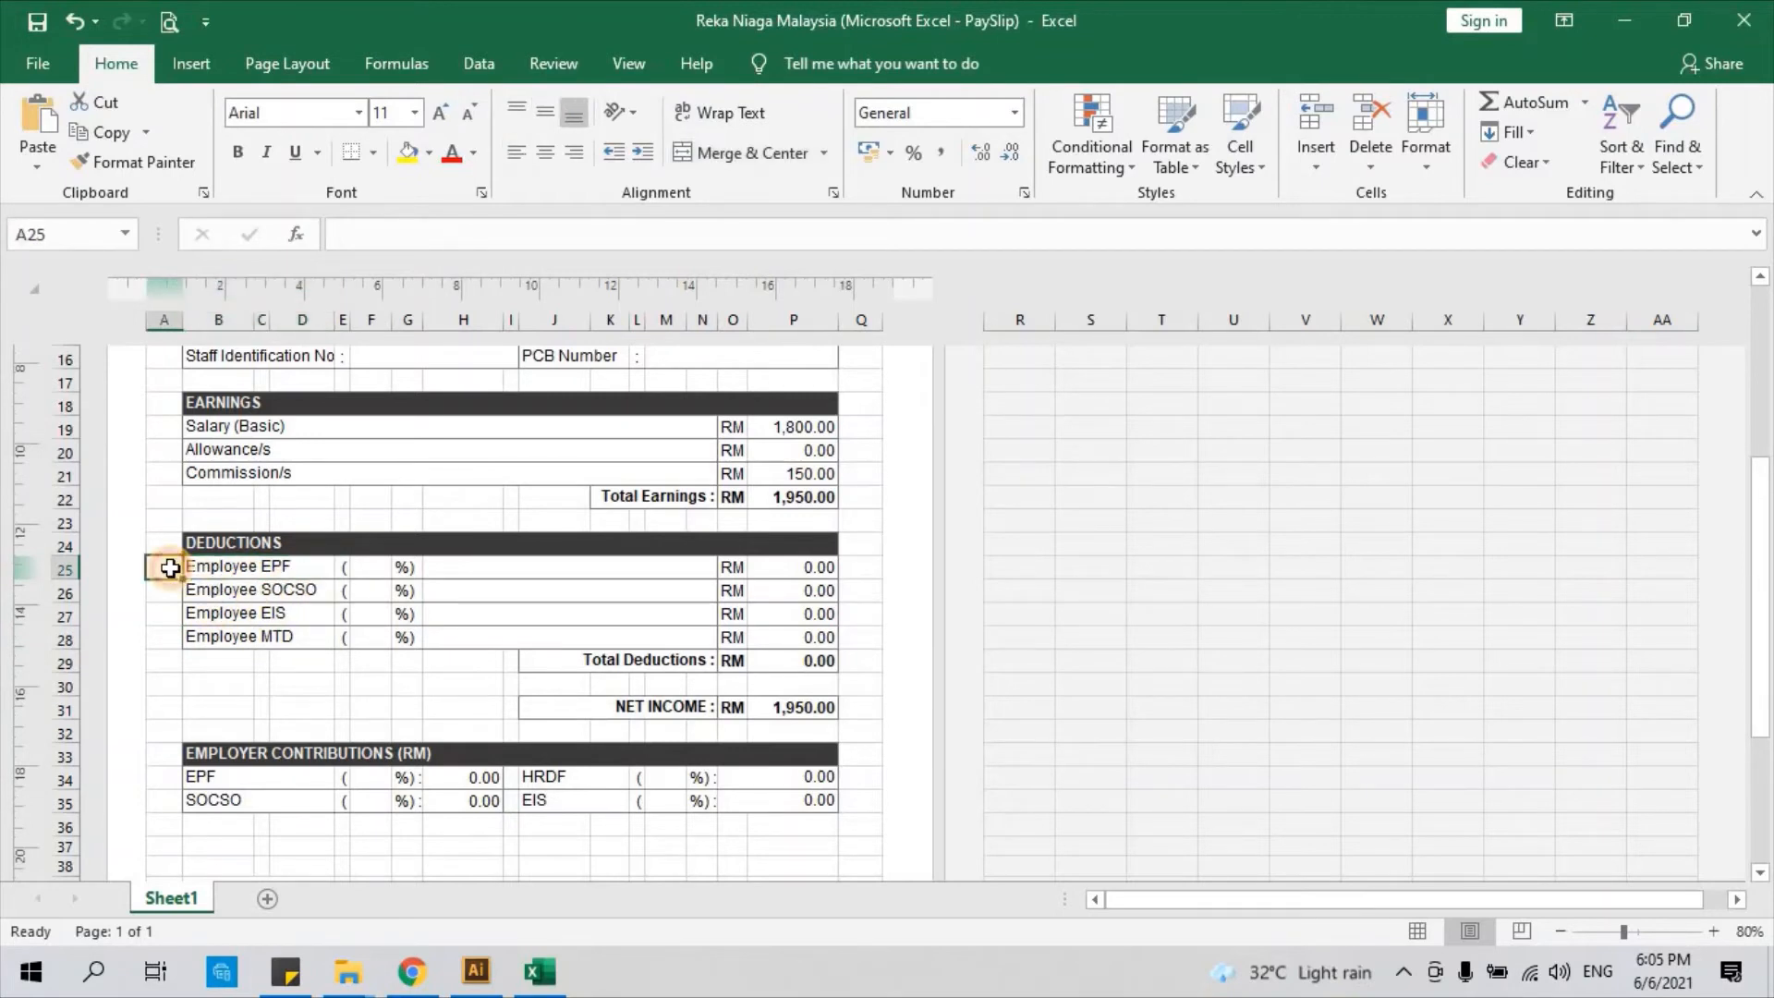
pyautogui.click(254, 573)
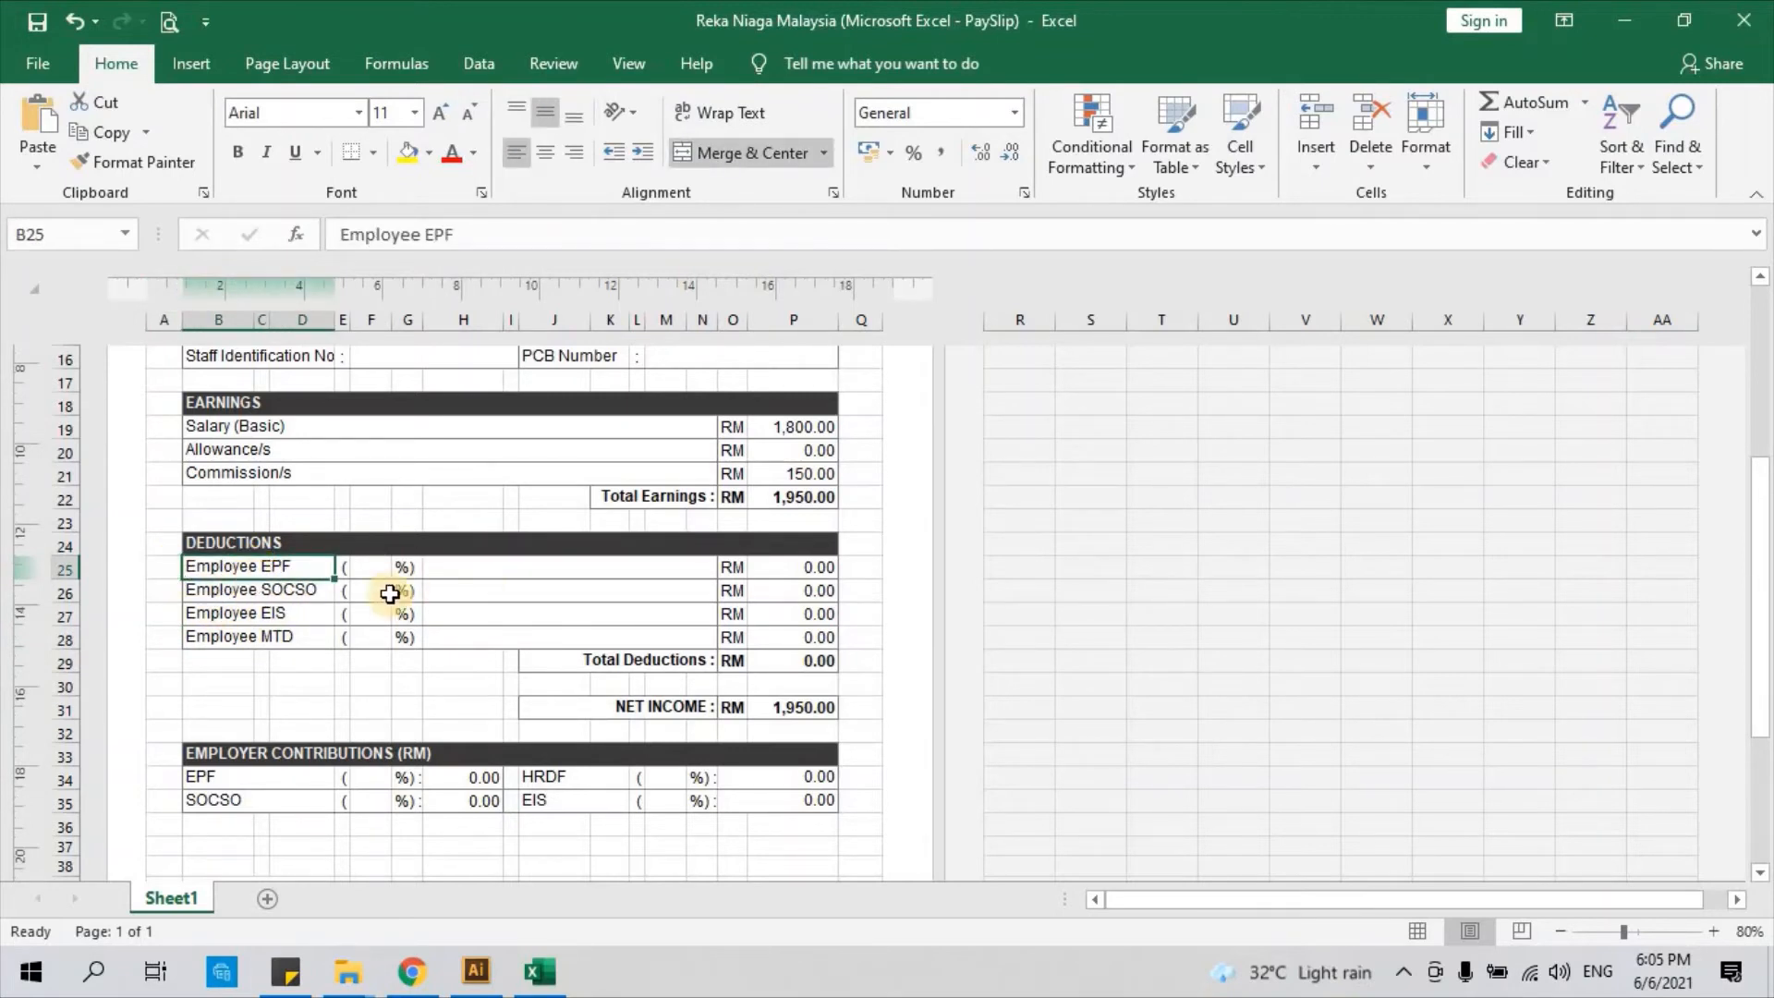
pyautogui.click(377, 568)
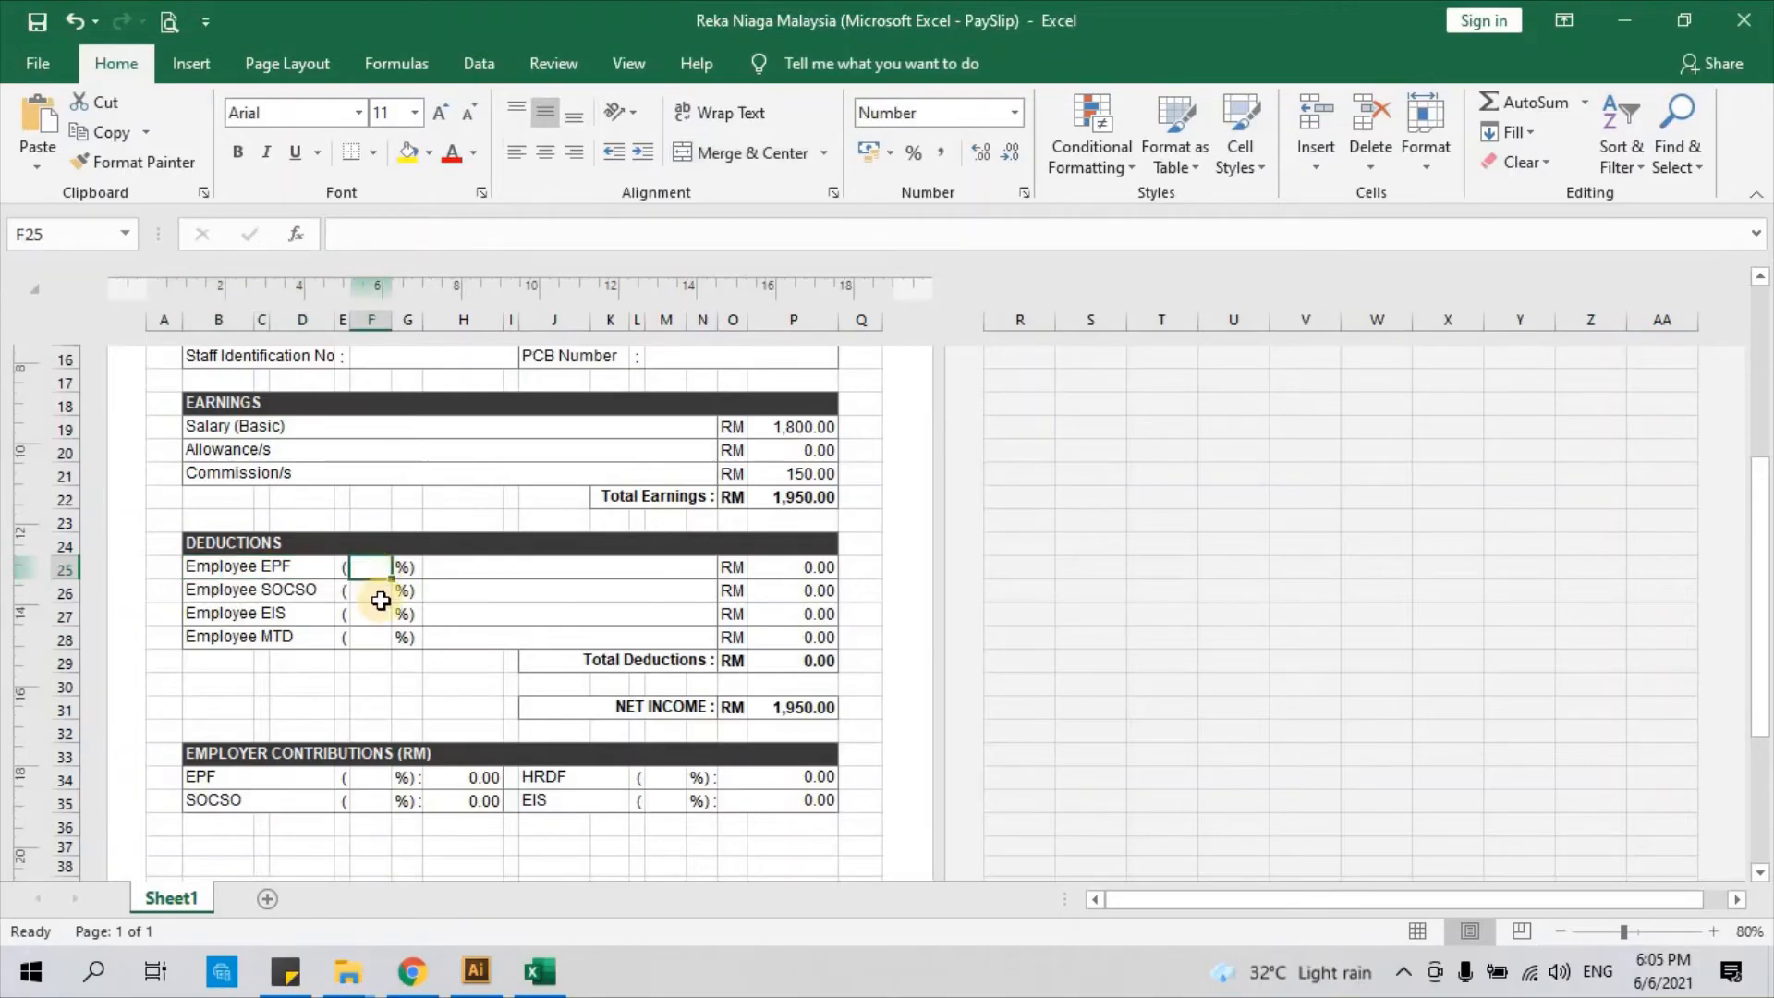
pyautogui.click(253, 568)
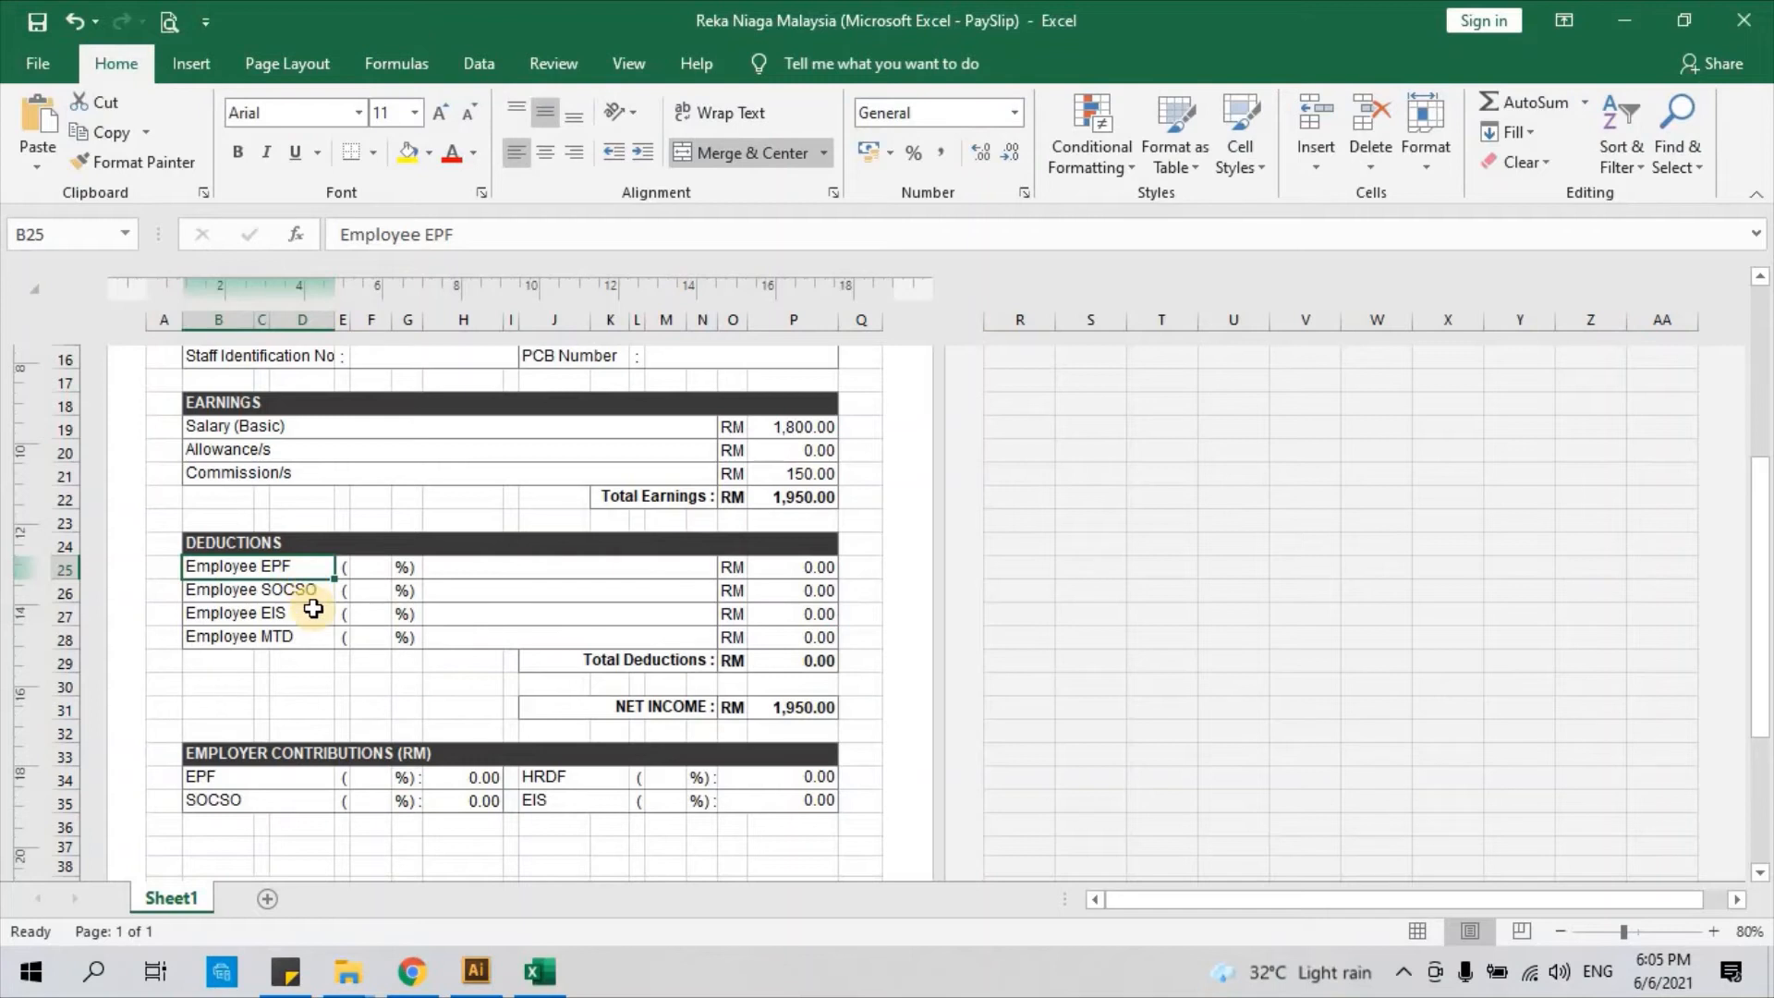
pyautogui.click(296, 596)
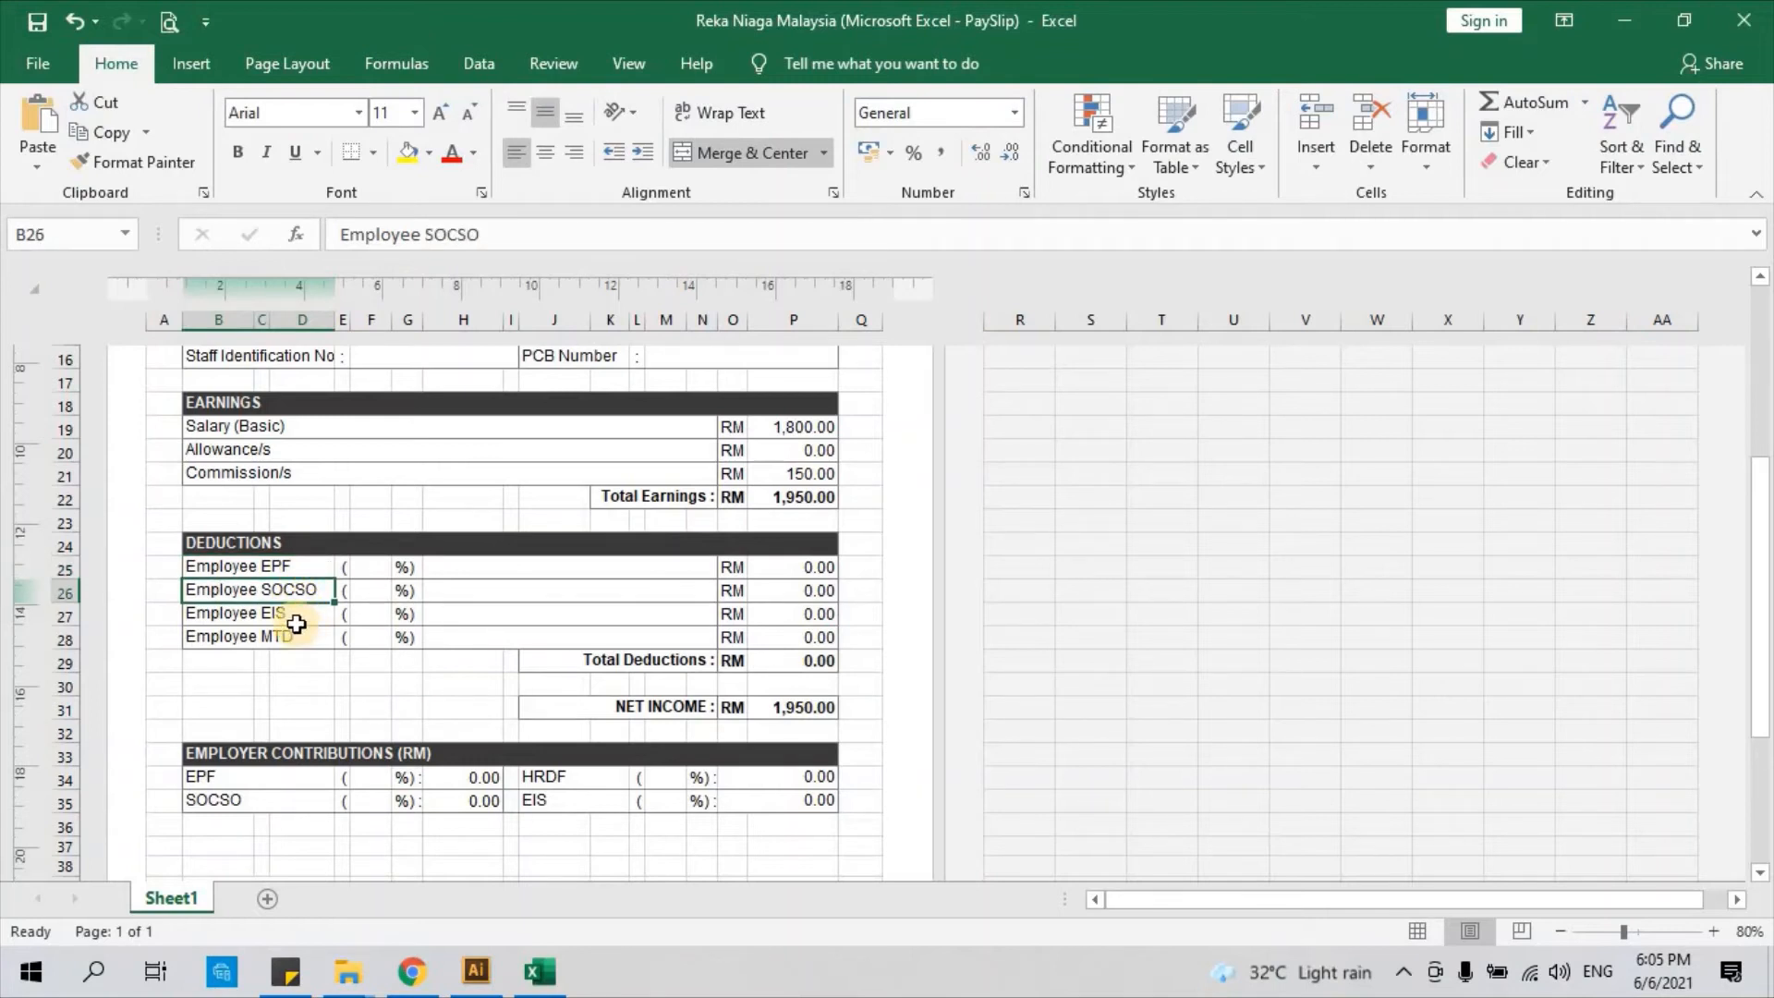
pyautogui.scroll(-4, 368, 605)
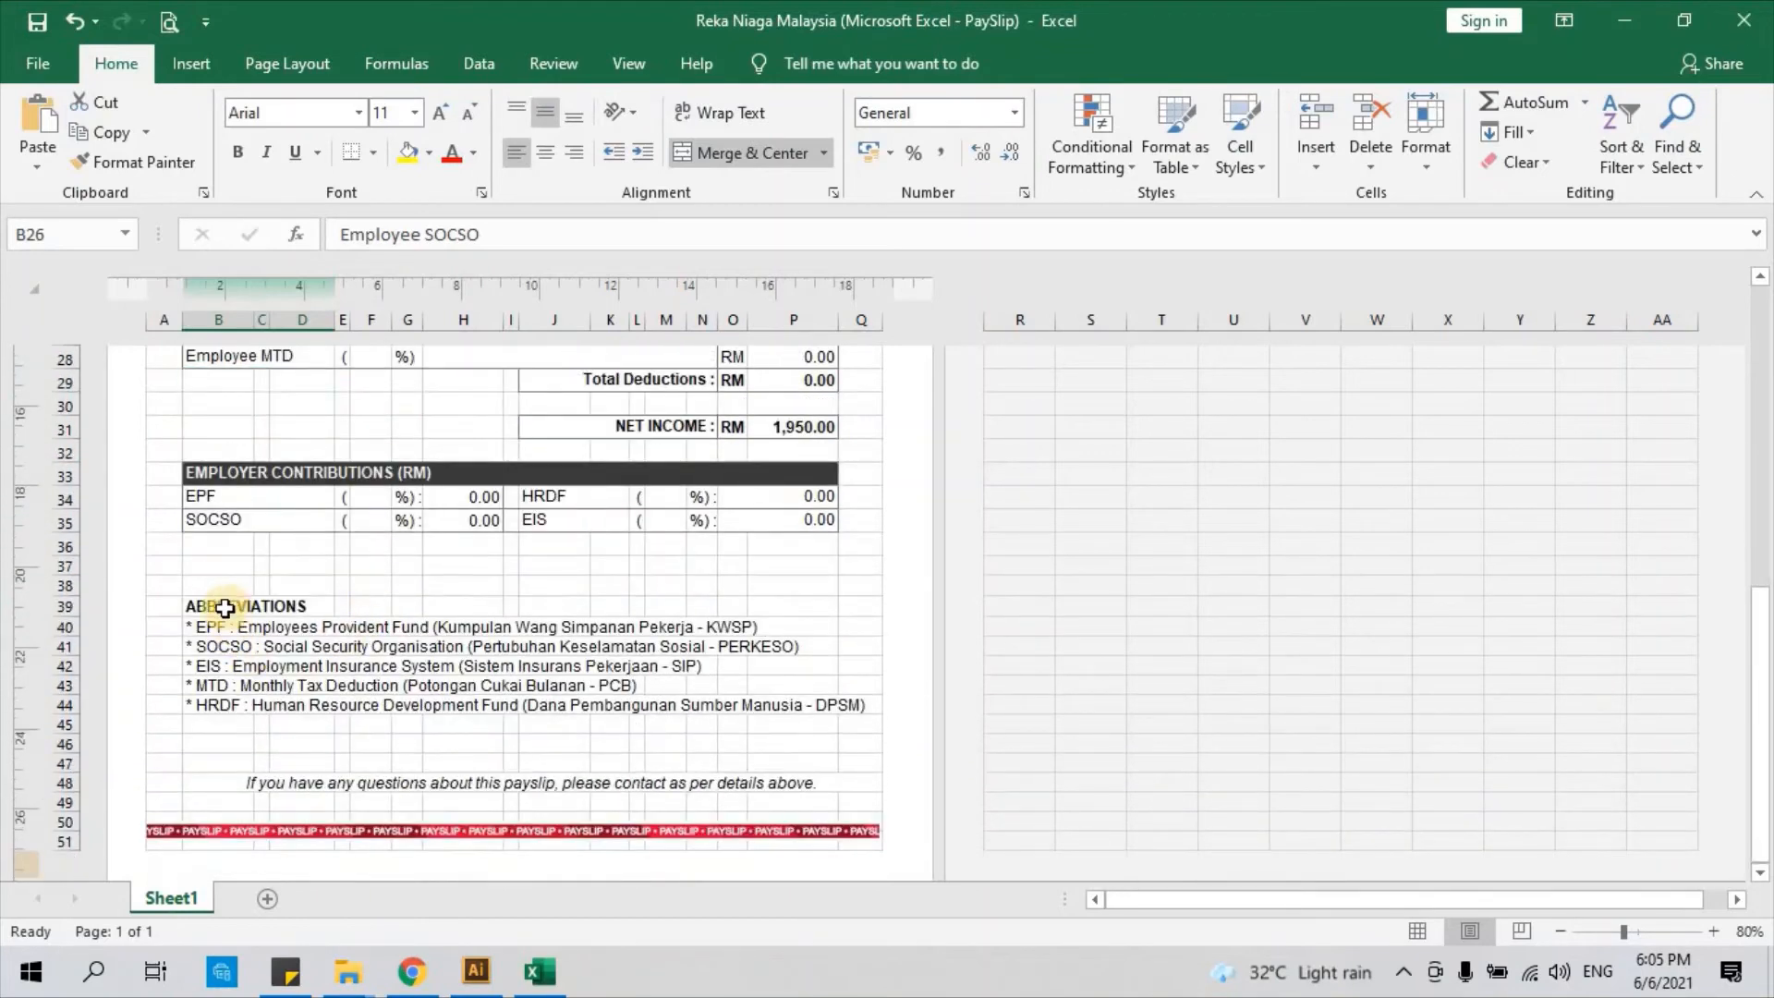
pyautogui.scroll(1, 351, 561)
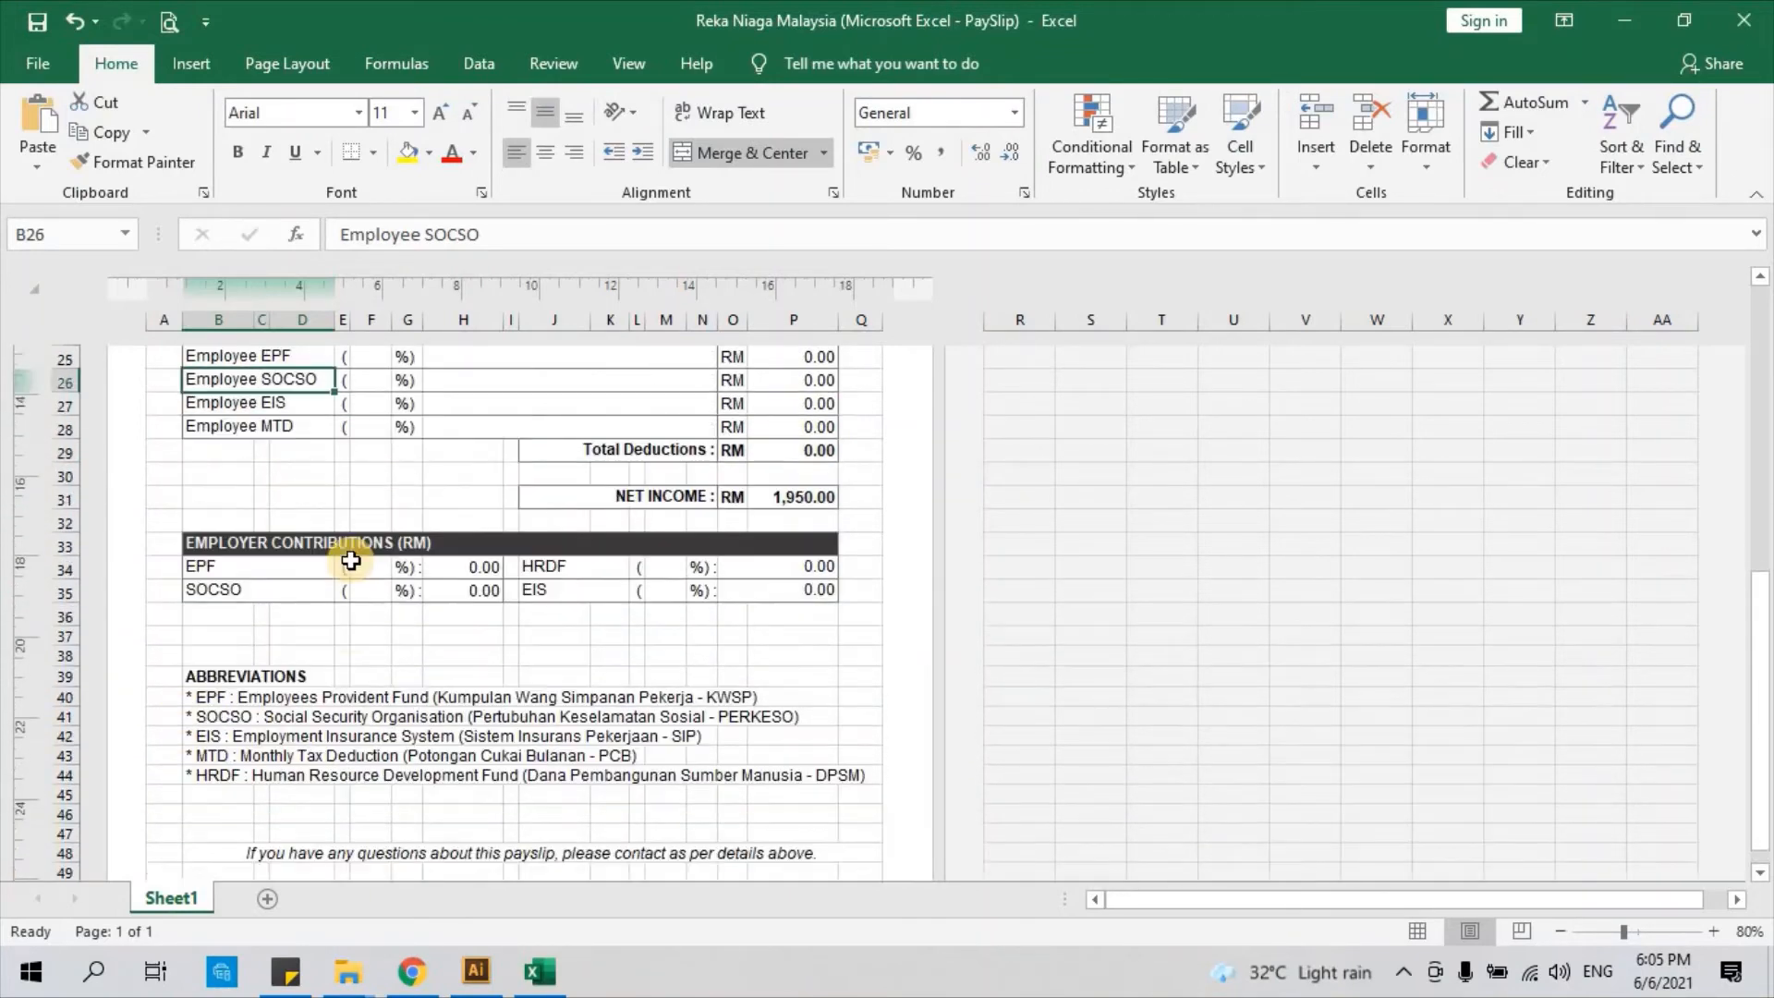
pyautogui.scroll(1, 352, 561)
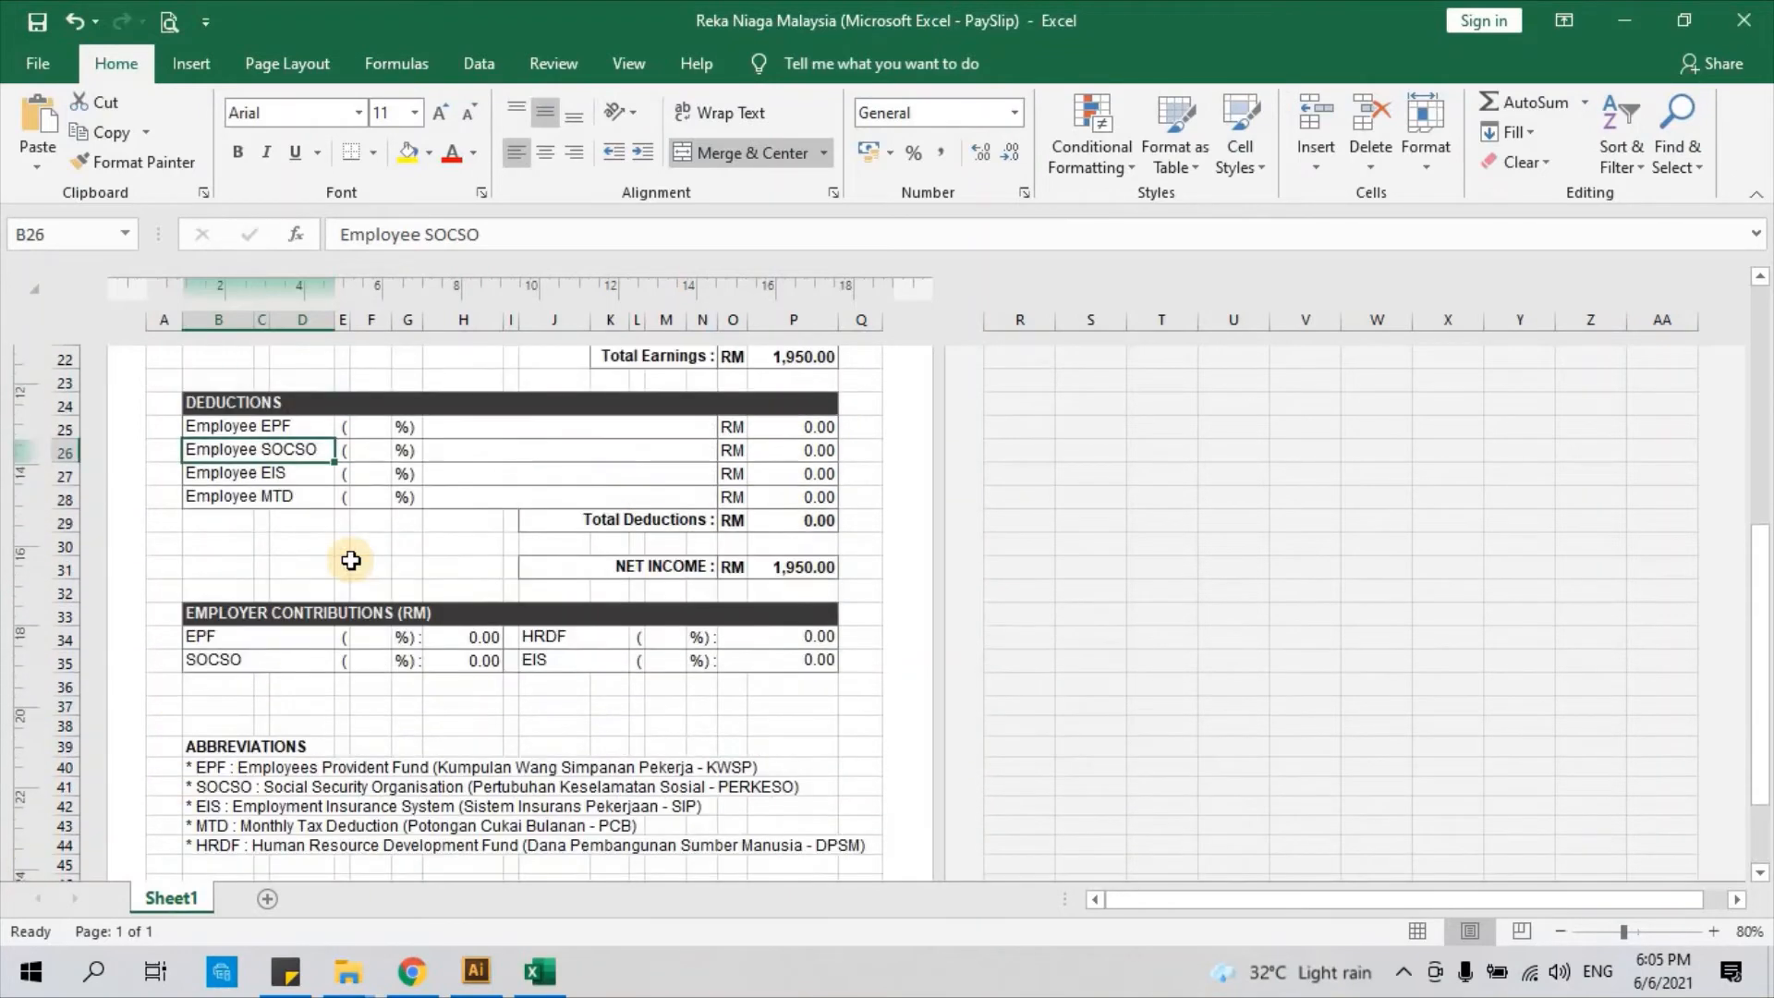
pyautogui.click(379, 429)
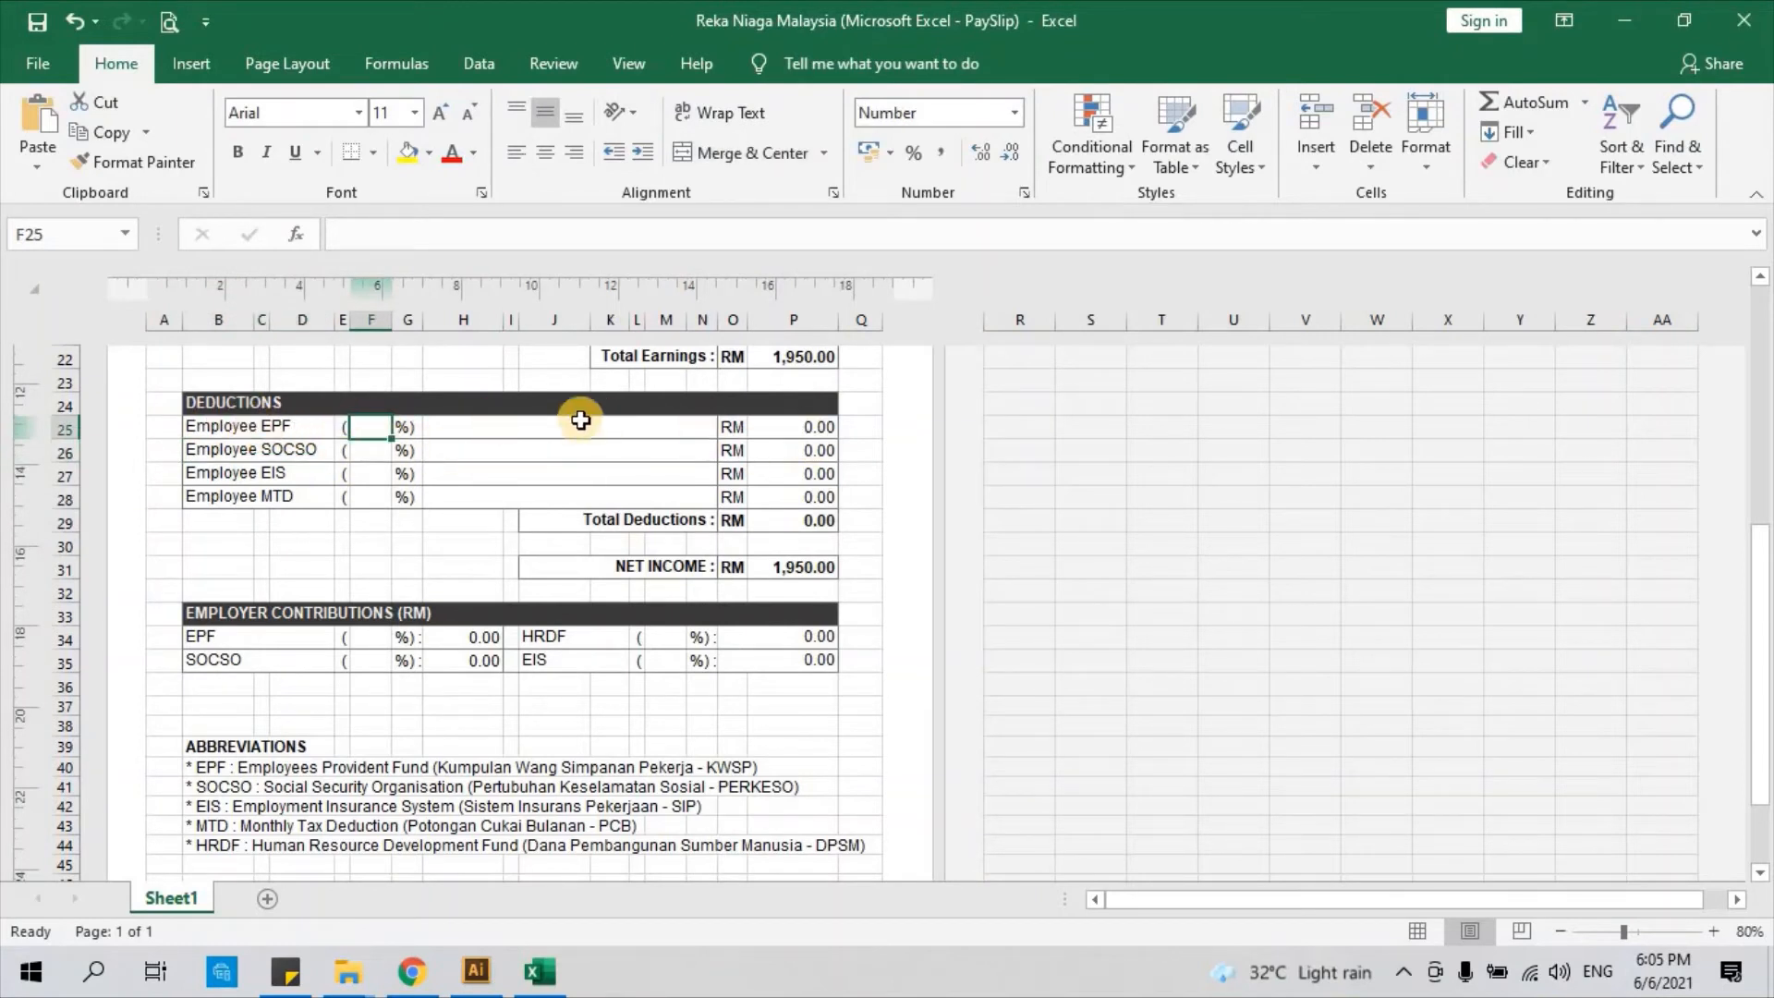
pyautogui.moveTo(807, 431); pyautogui.dragTo(807, 507)
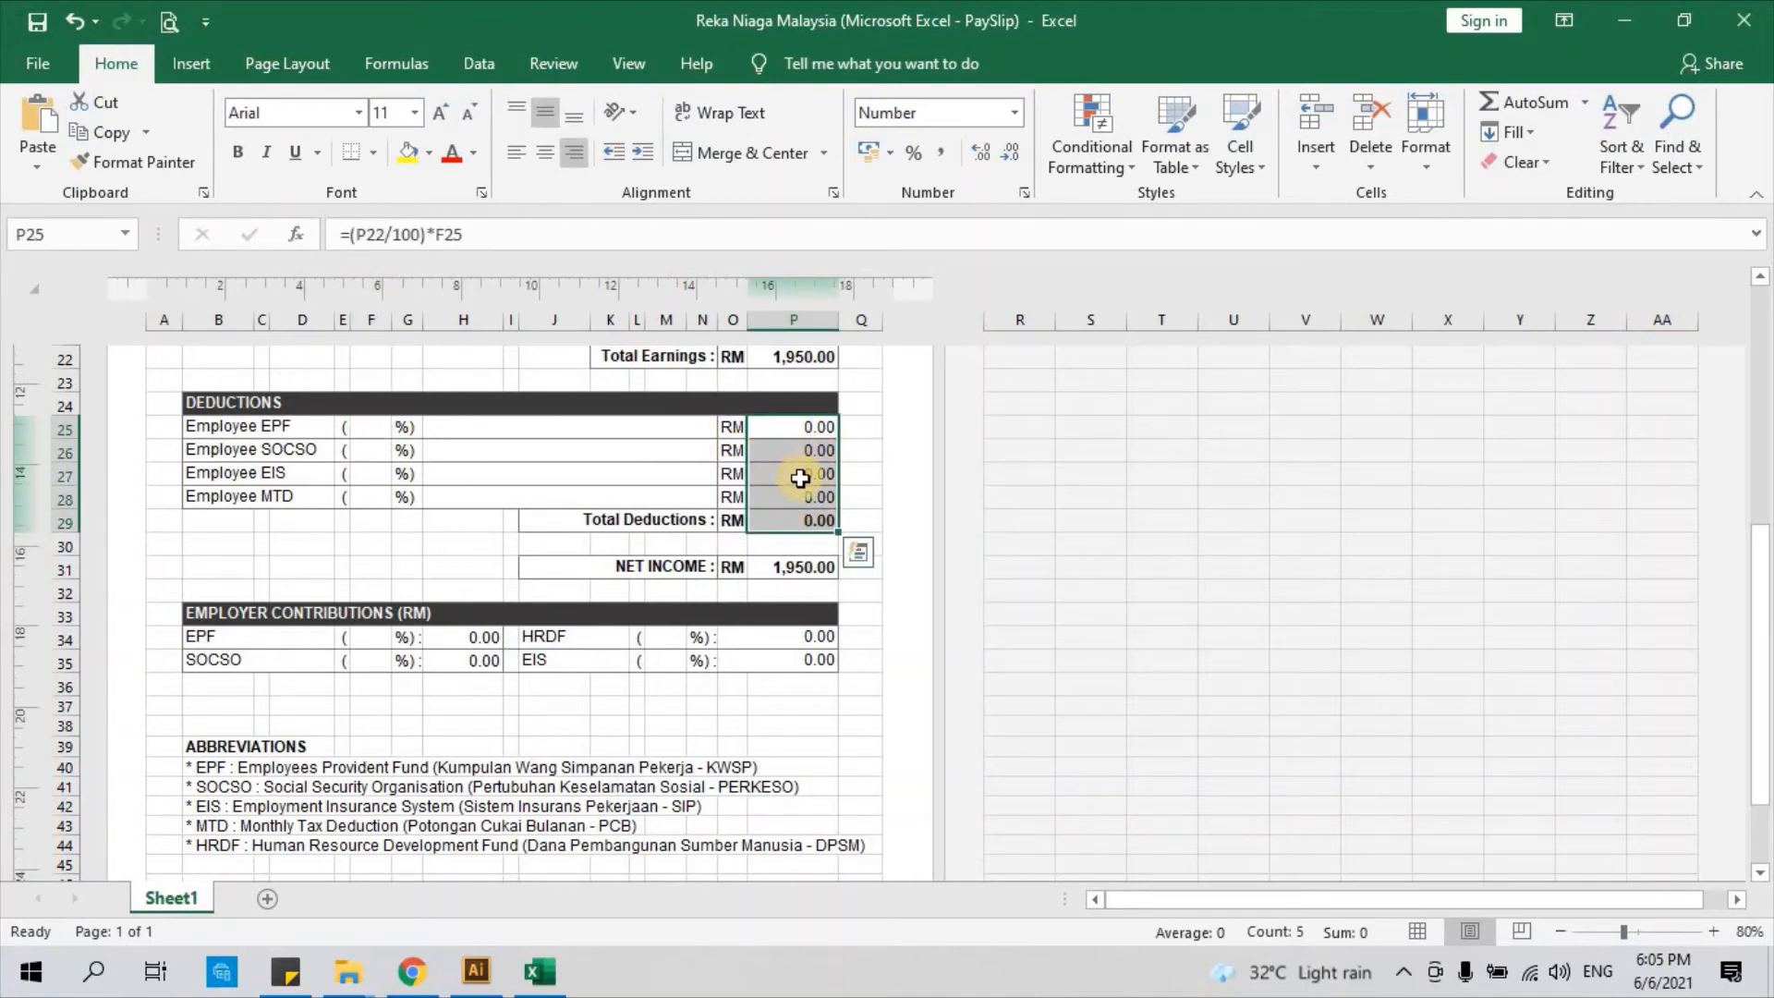
pyautogui.click(664, 444)
pyautogui.moveTo(819, 430); pyautogui.dragTo(815, 494)
pyautogui.click(626, 472)
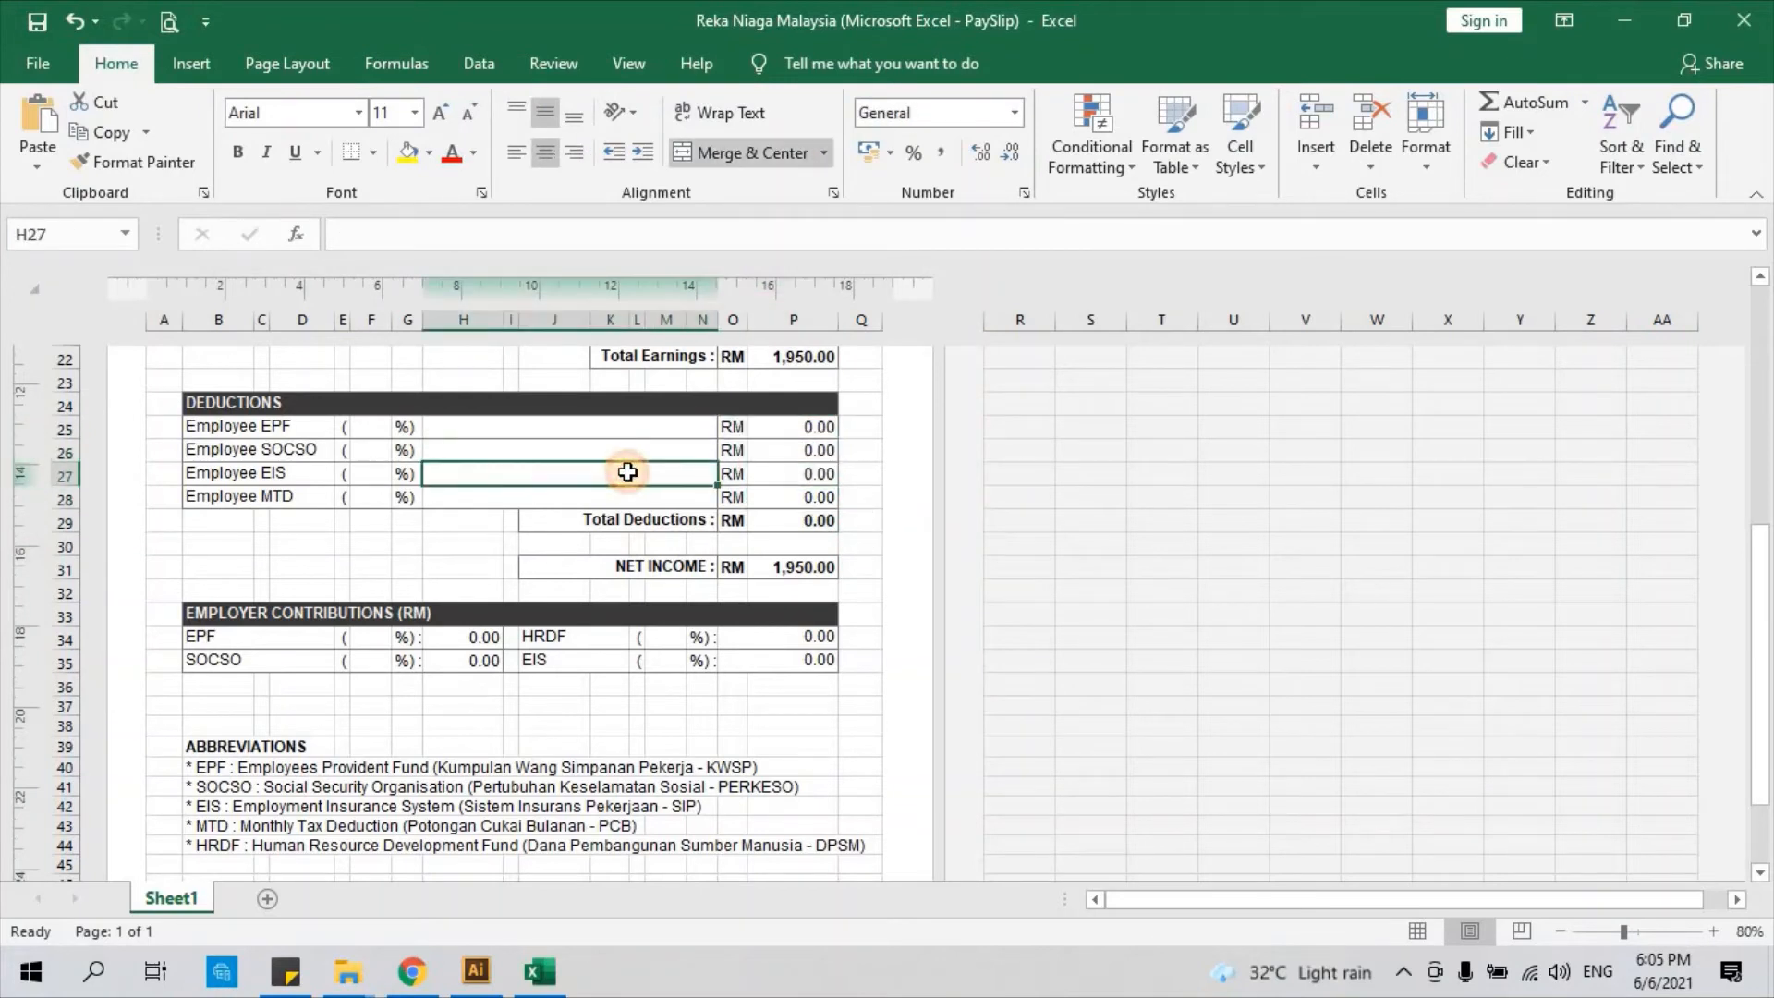
pyautogui.click(370, 426)
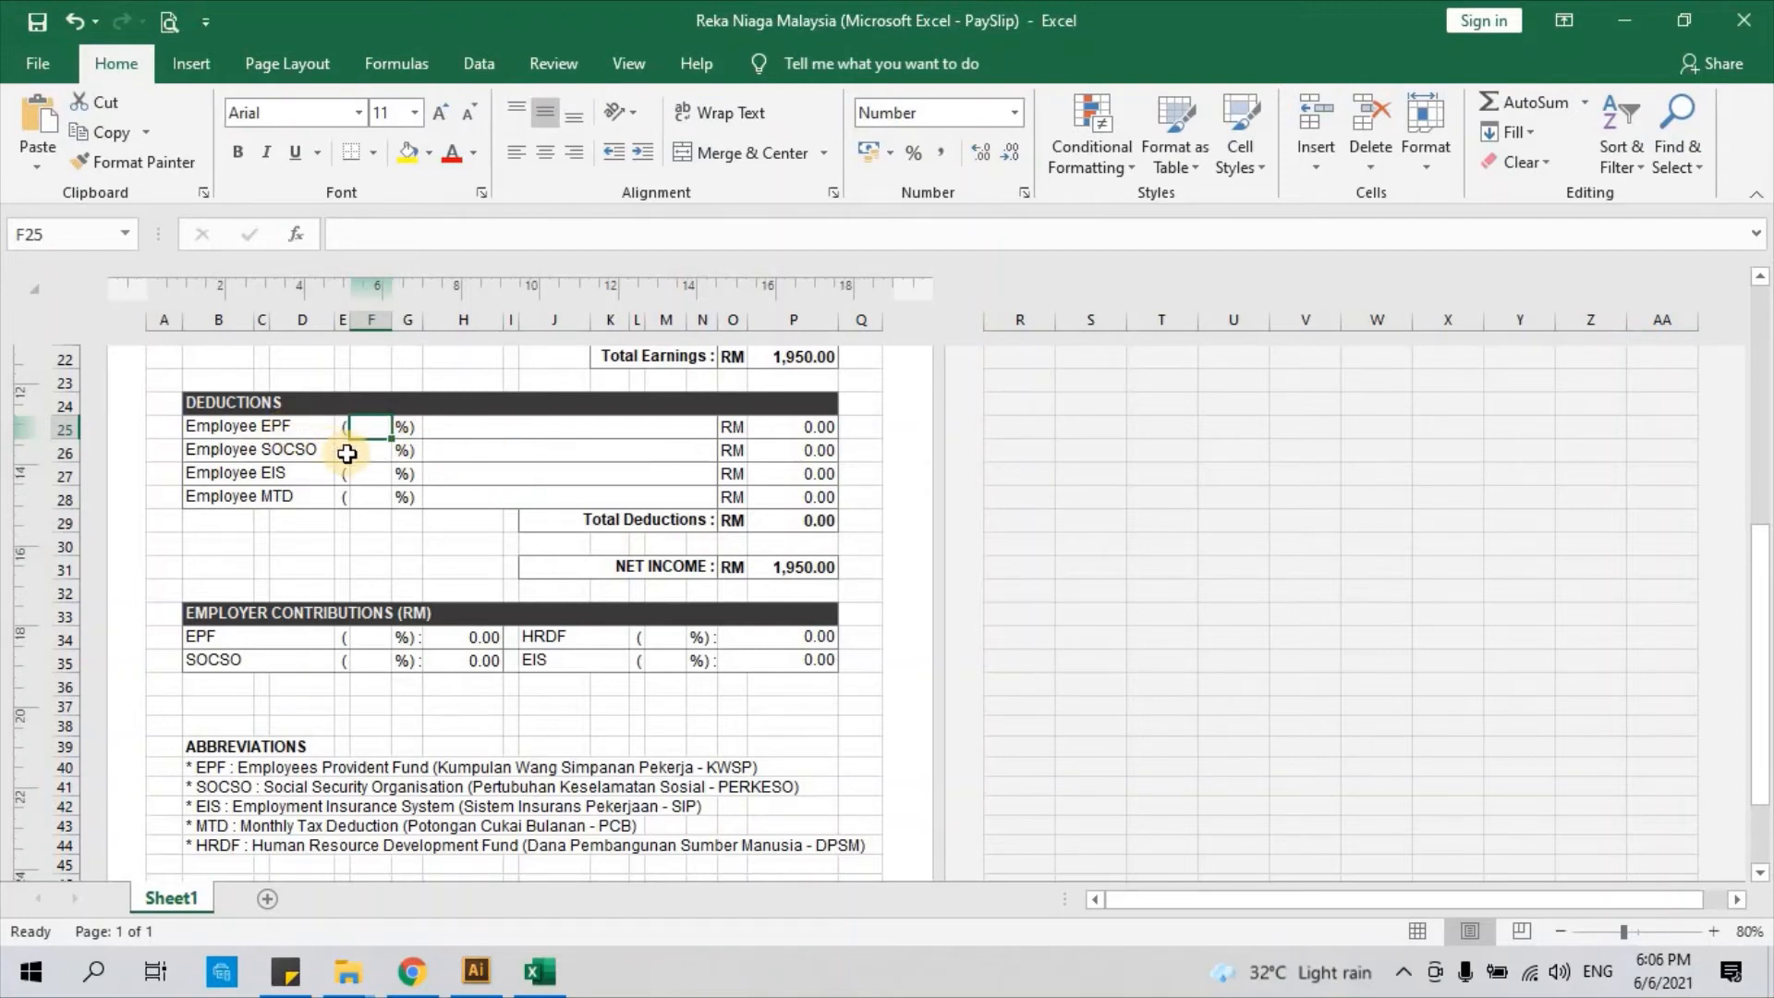
# Set the employee EPF rate to 9% and SOCSO to 0.5%, checking the P25 and P26 deduction formulas
pyautogui.click(288, 433)
pyautogui.click(369, 435)
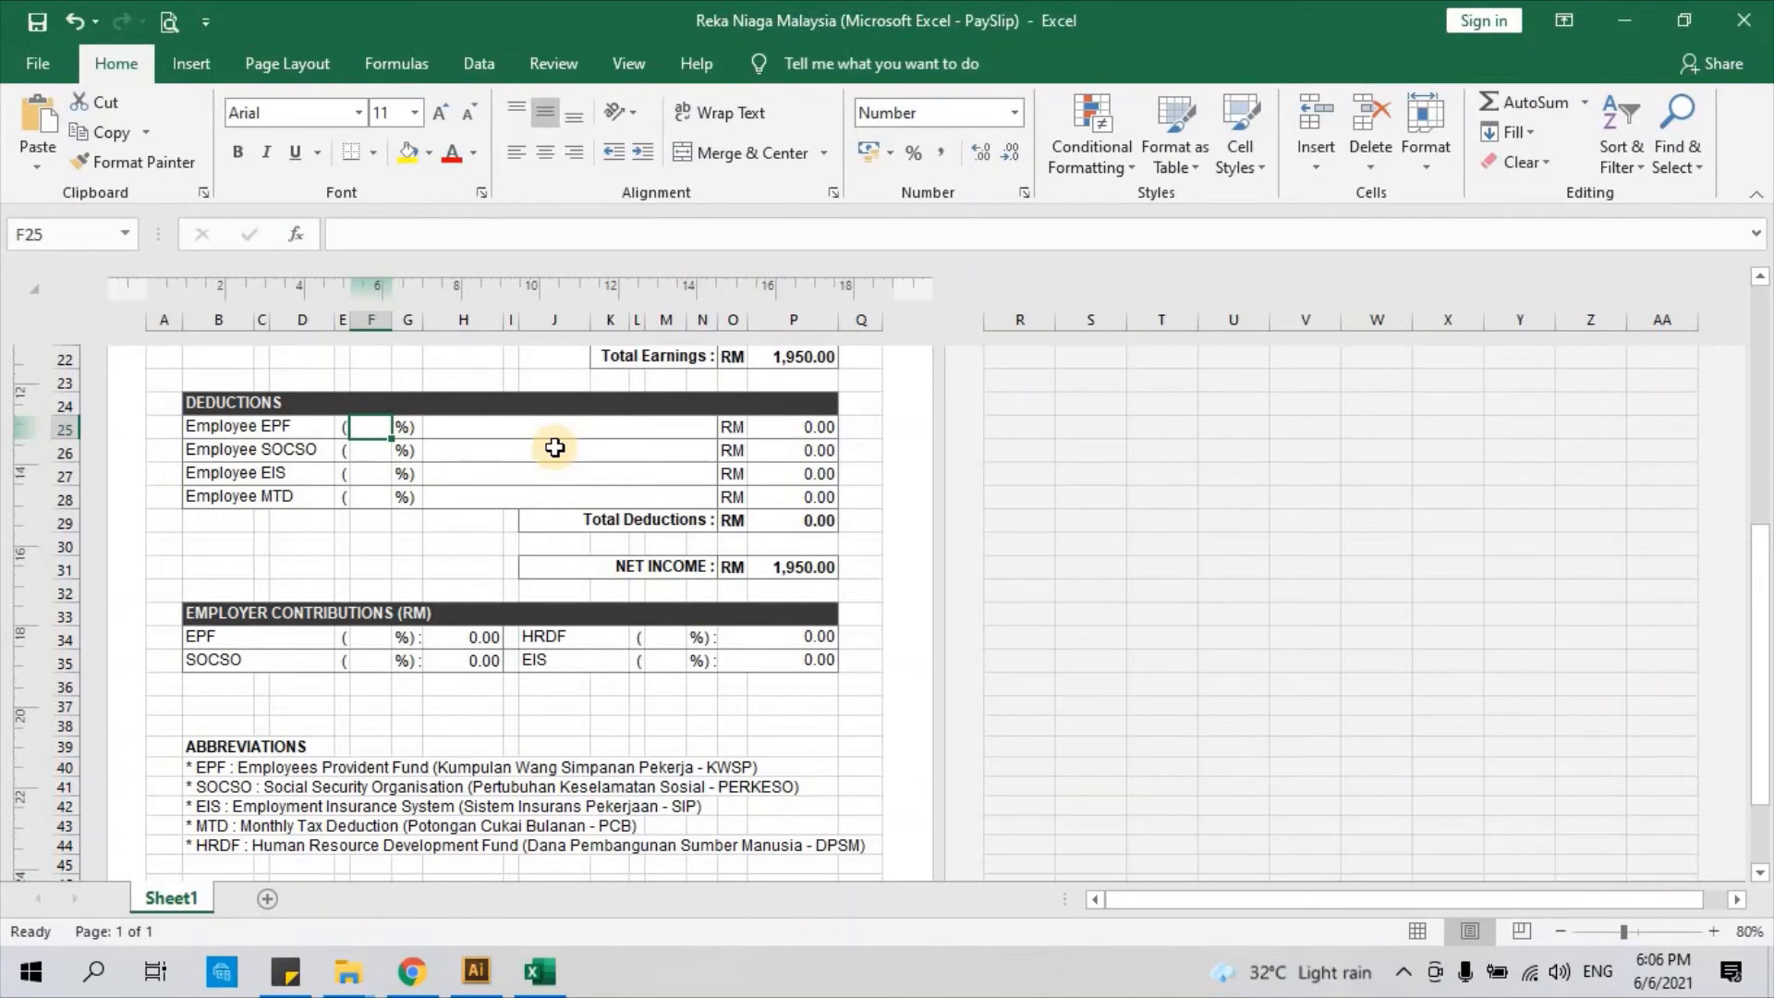
pyautogui.write('9')
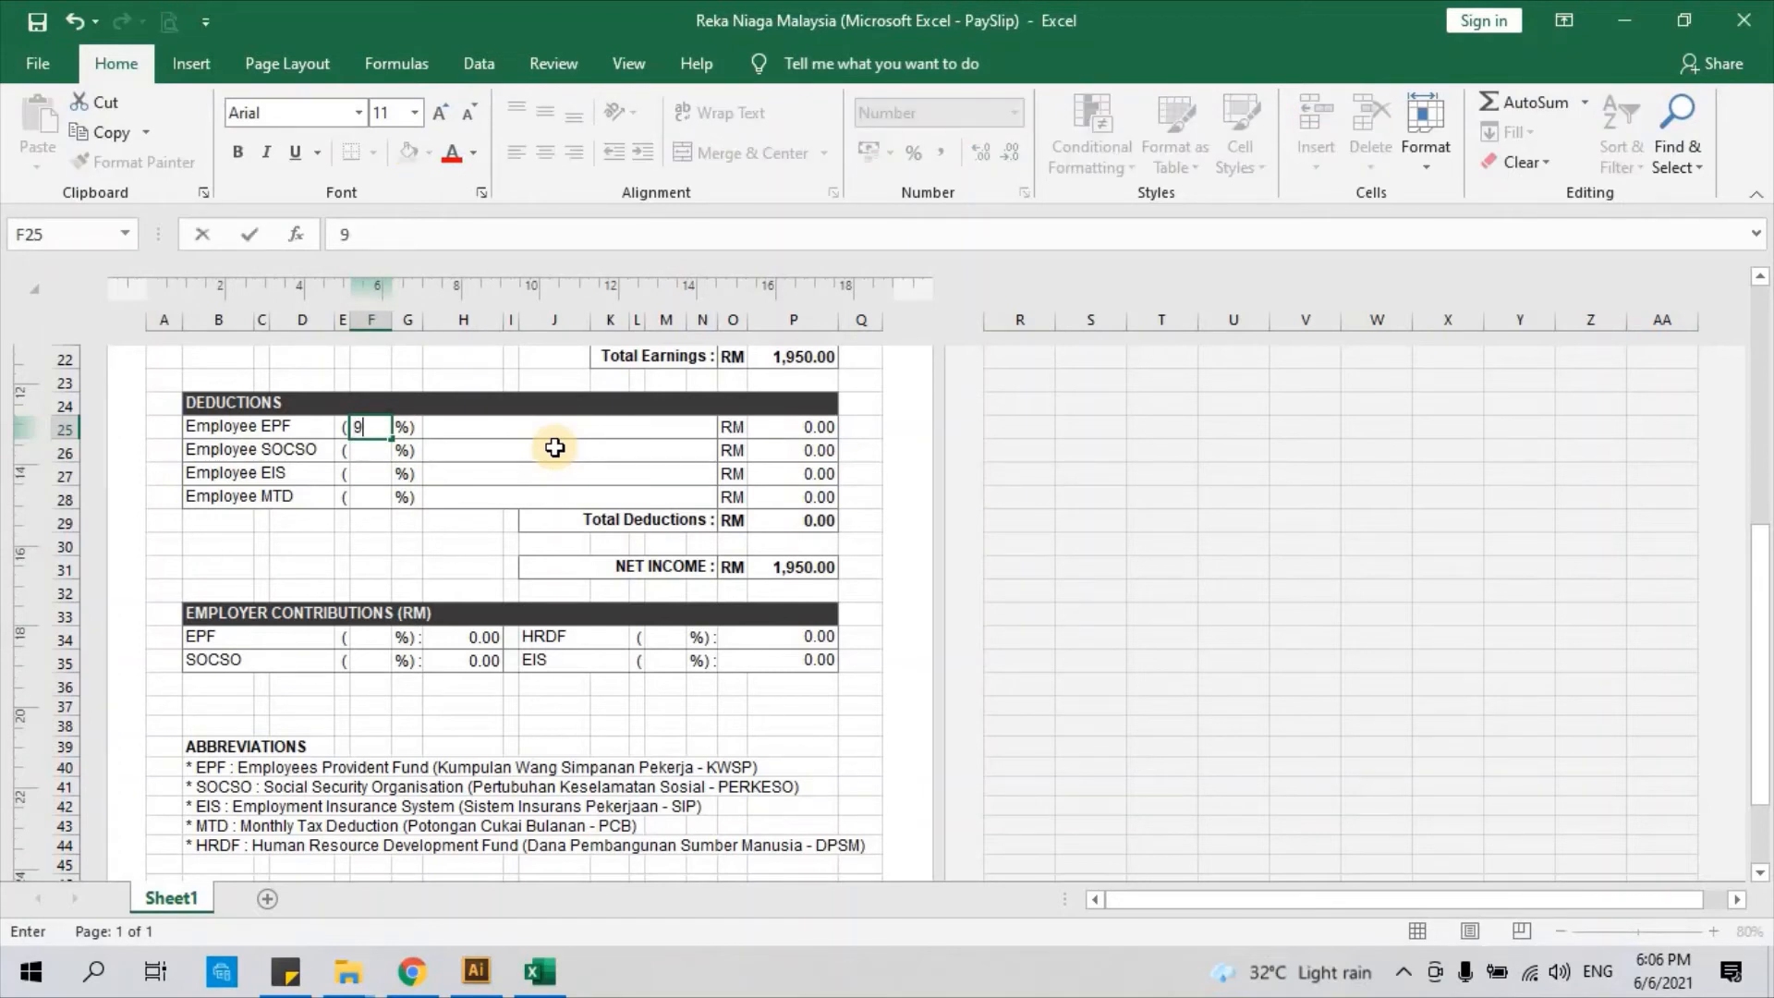
pyautogui.press('Return')
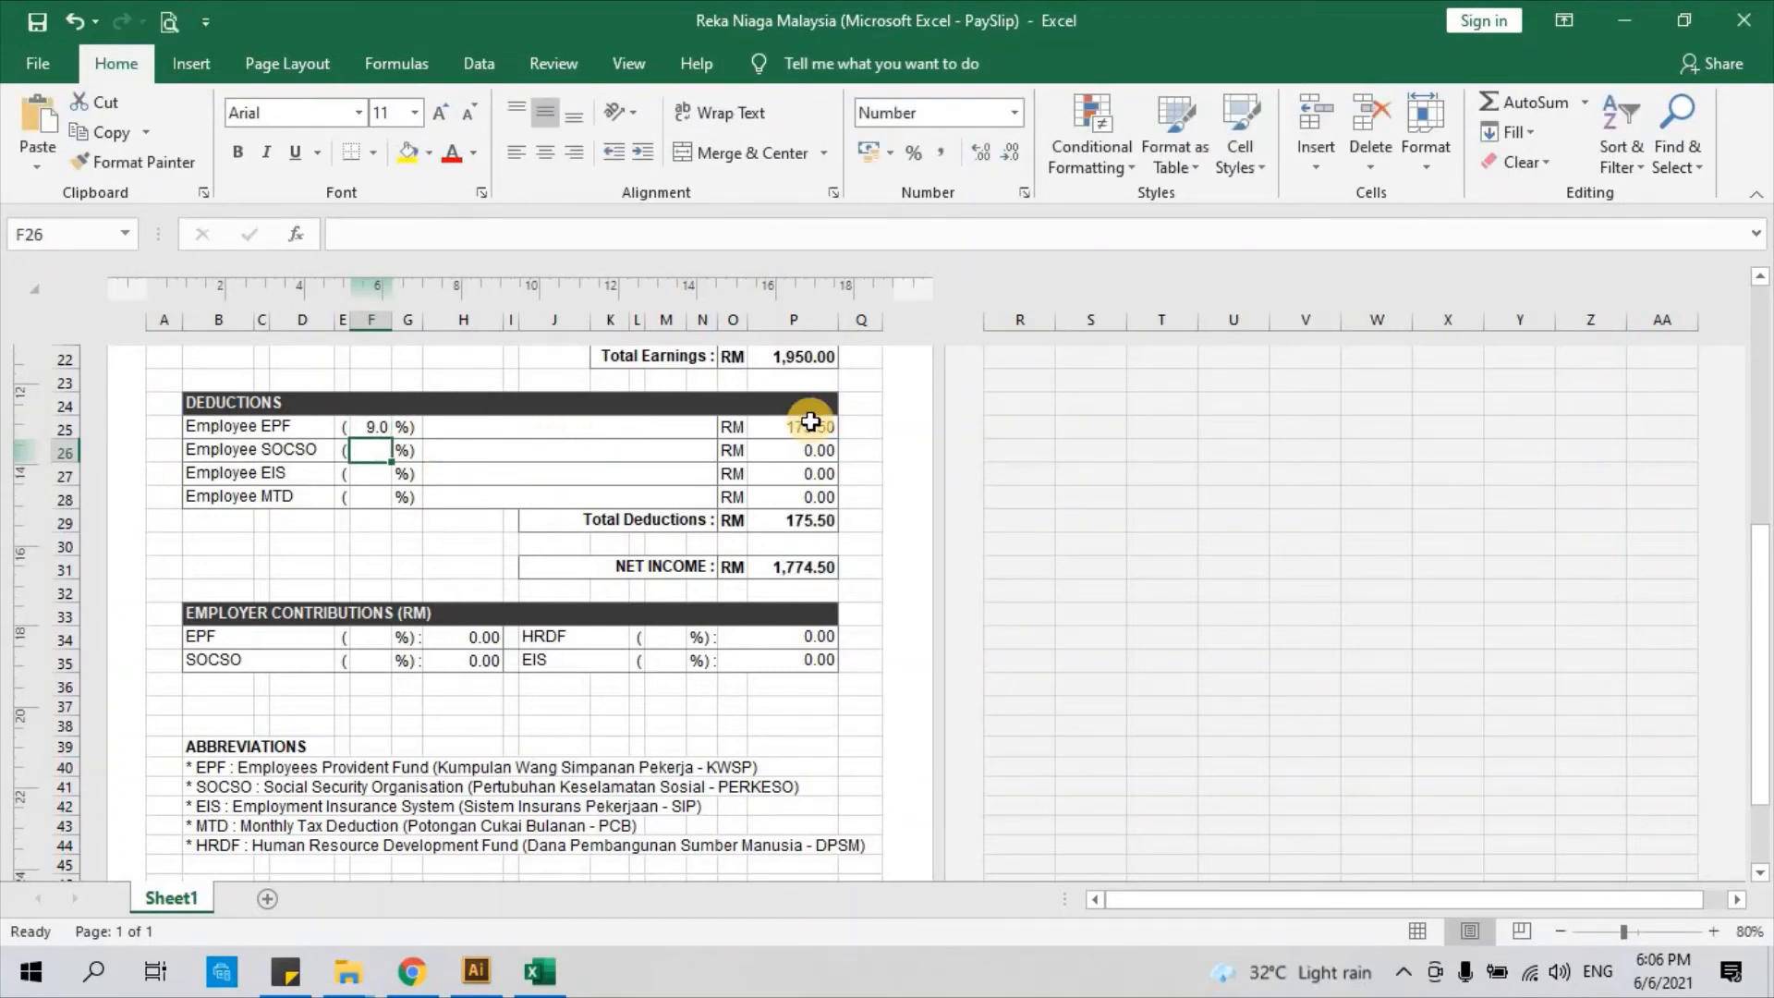
pyautogui.click(810, 425)
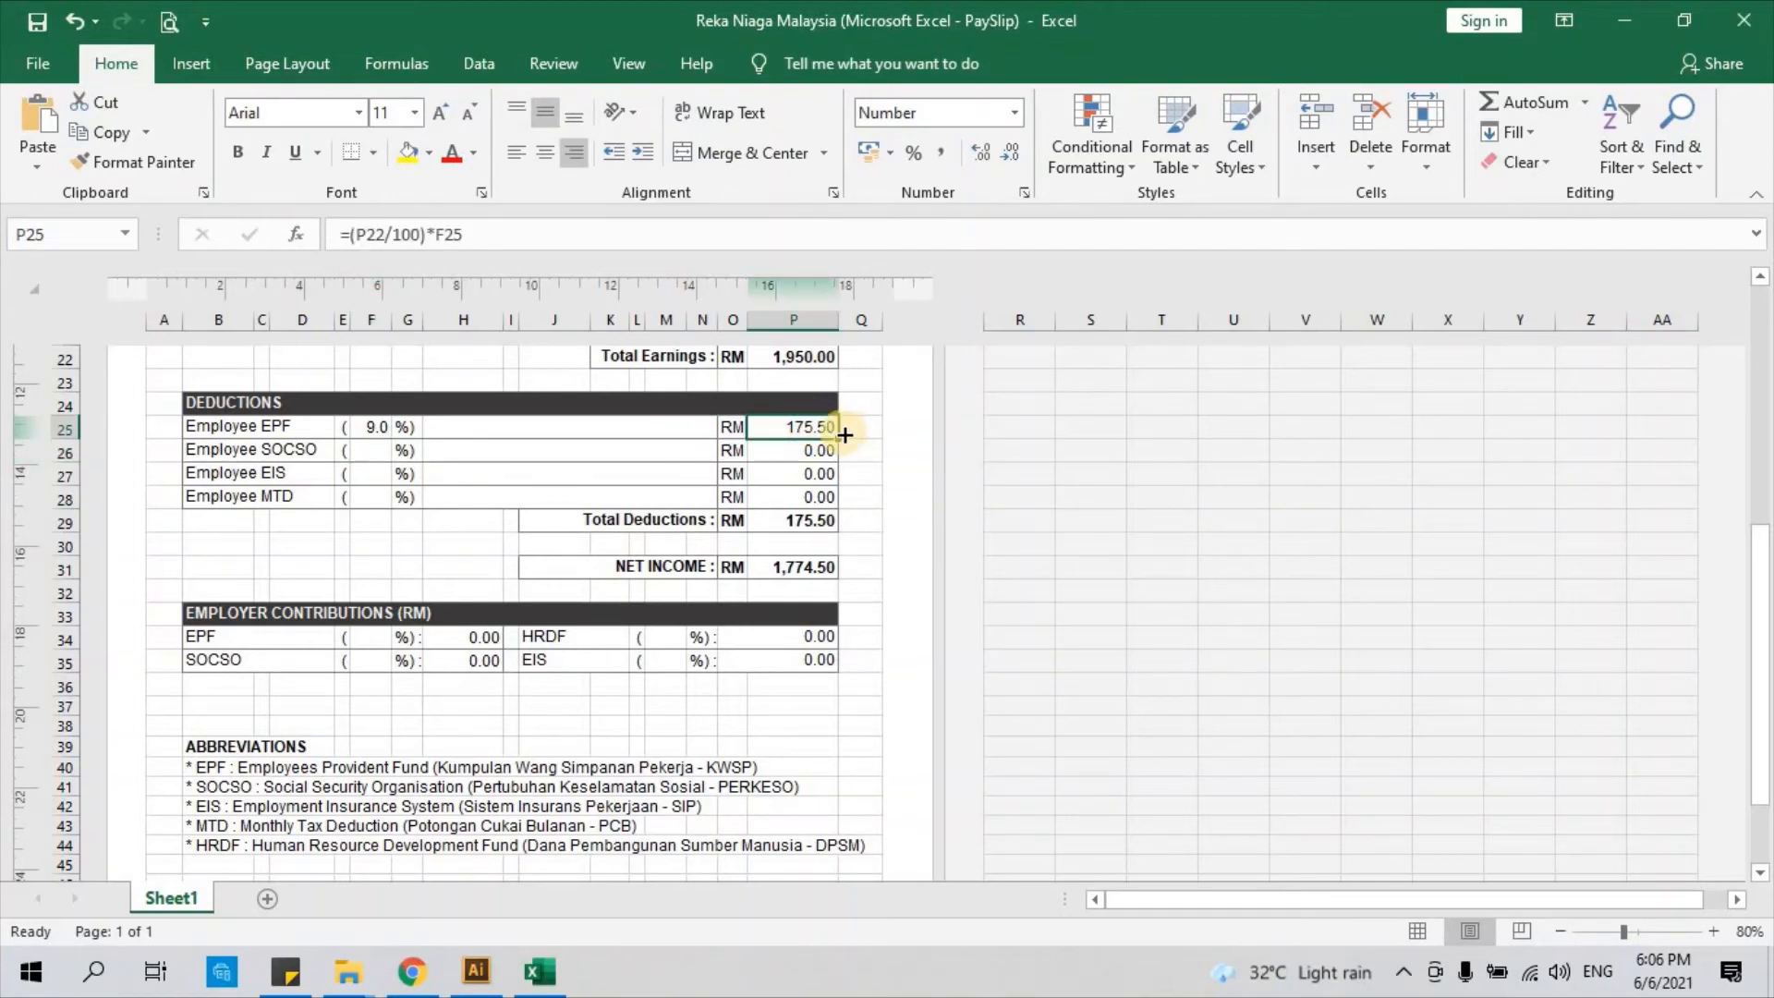
pyautogui.scroll(1, 386, 428)
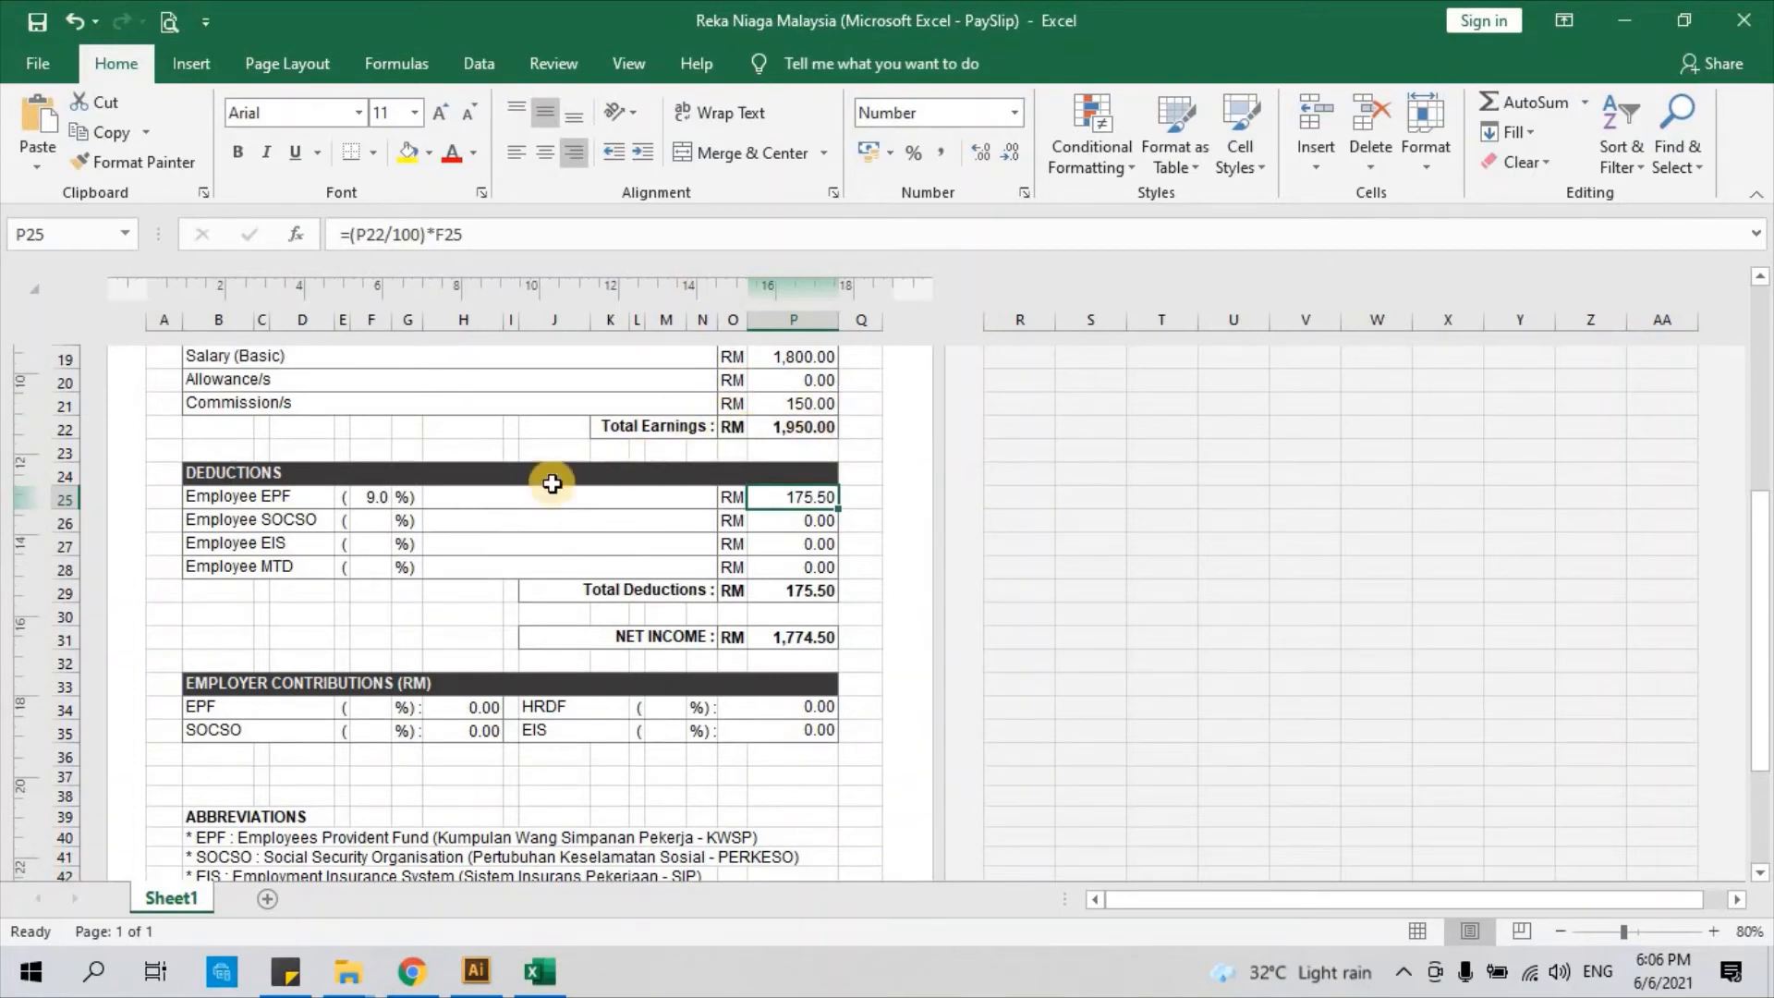
pyautogui.click(370, 515)
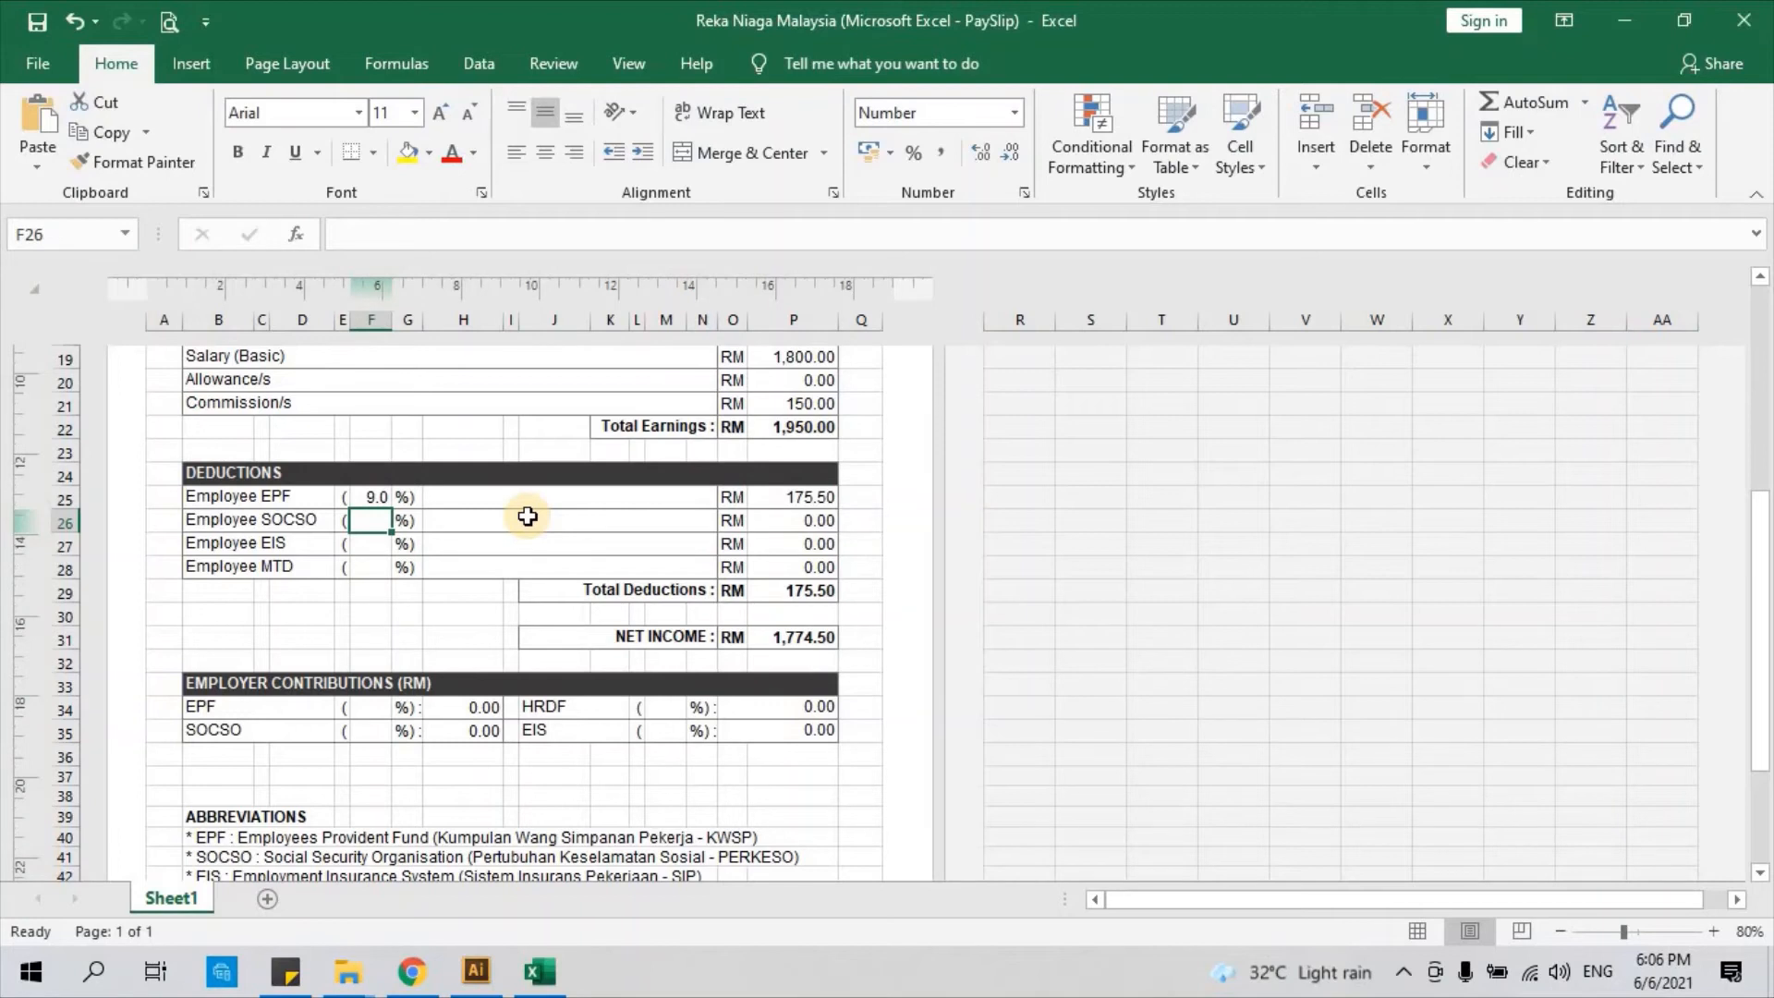
pyautogui.write('0.5')
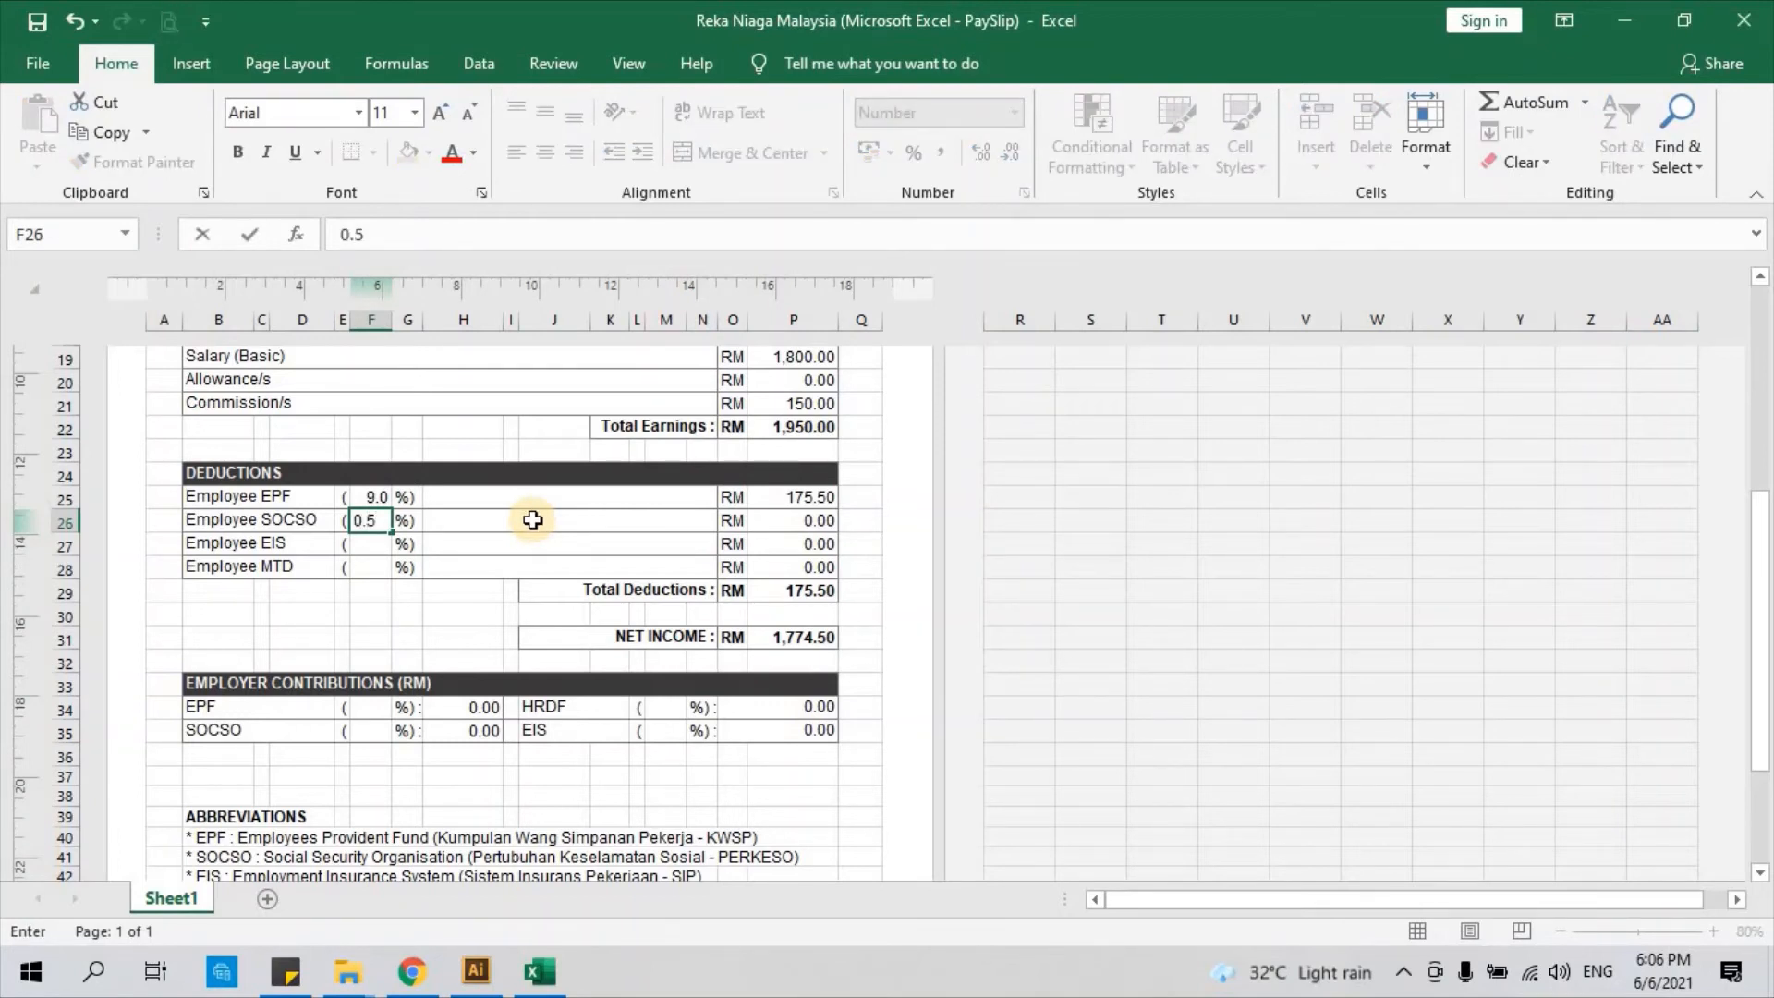
pyautogui.press('Return')
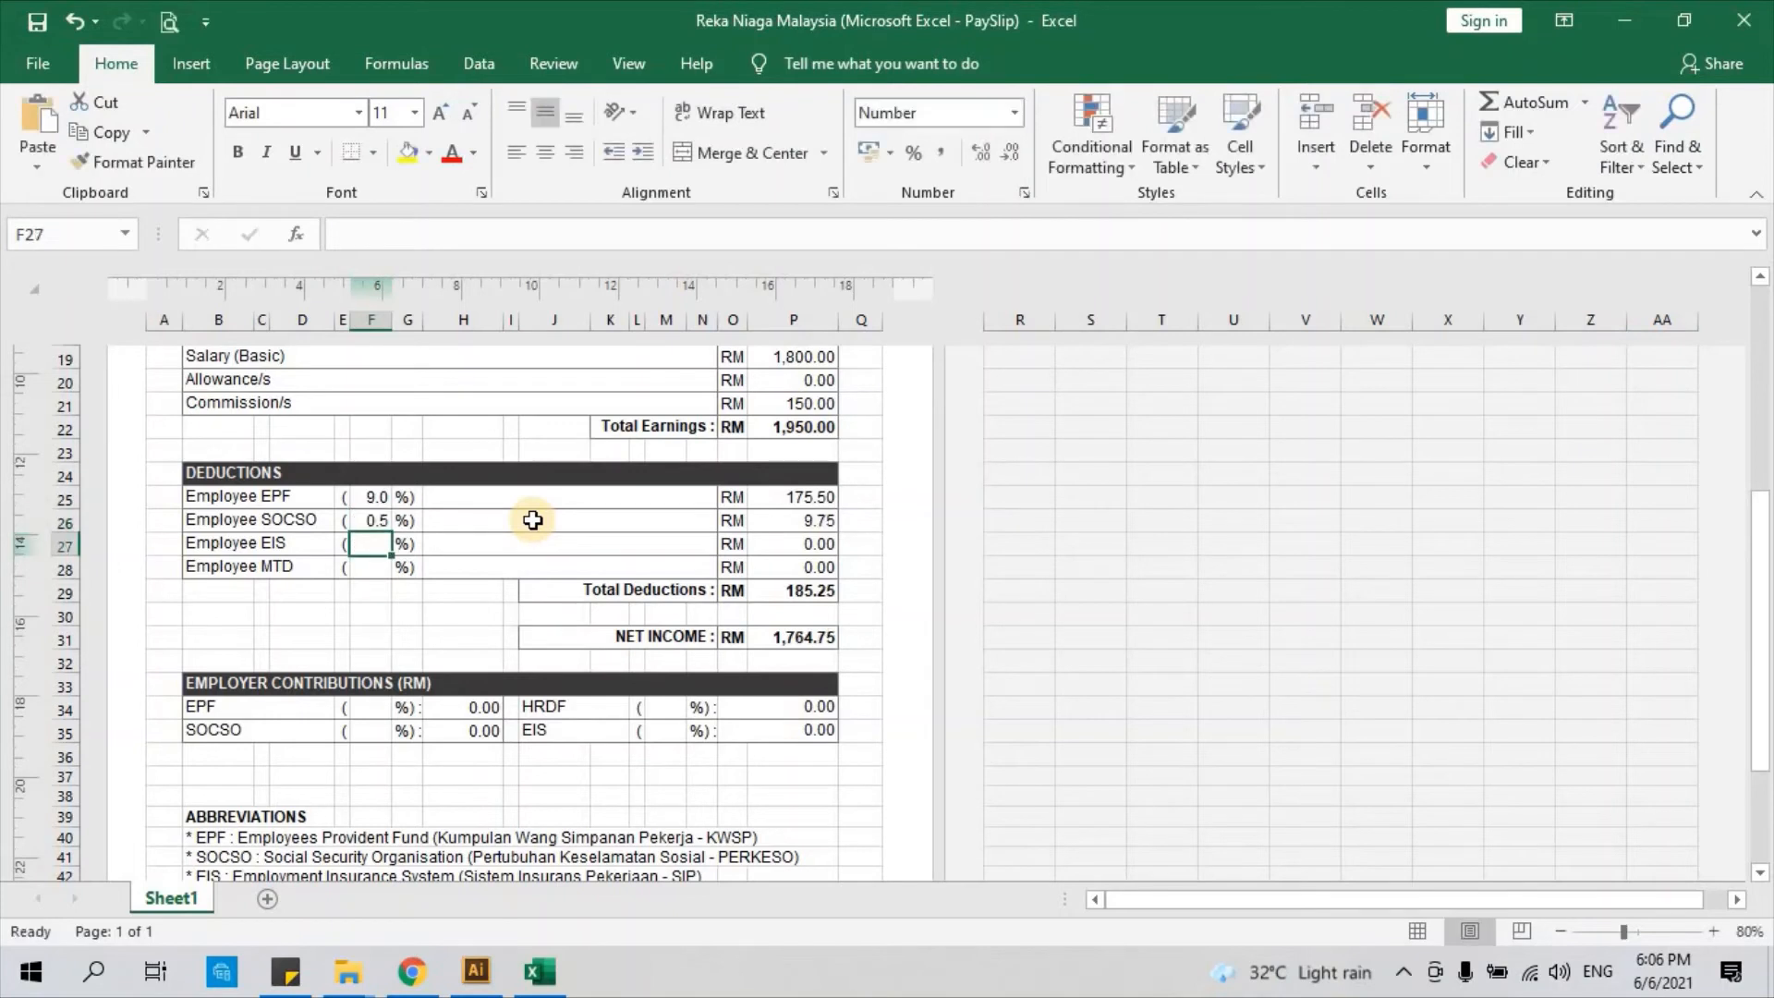
pyautogui.click(790, 527)
# Enter 0.2% for employee EIS and 0% for MTD, bringing net income to RM 1,760.85
pyautogui.click(371, 545)
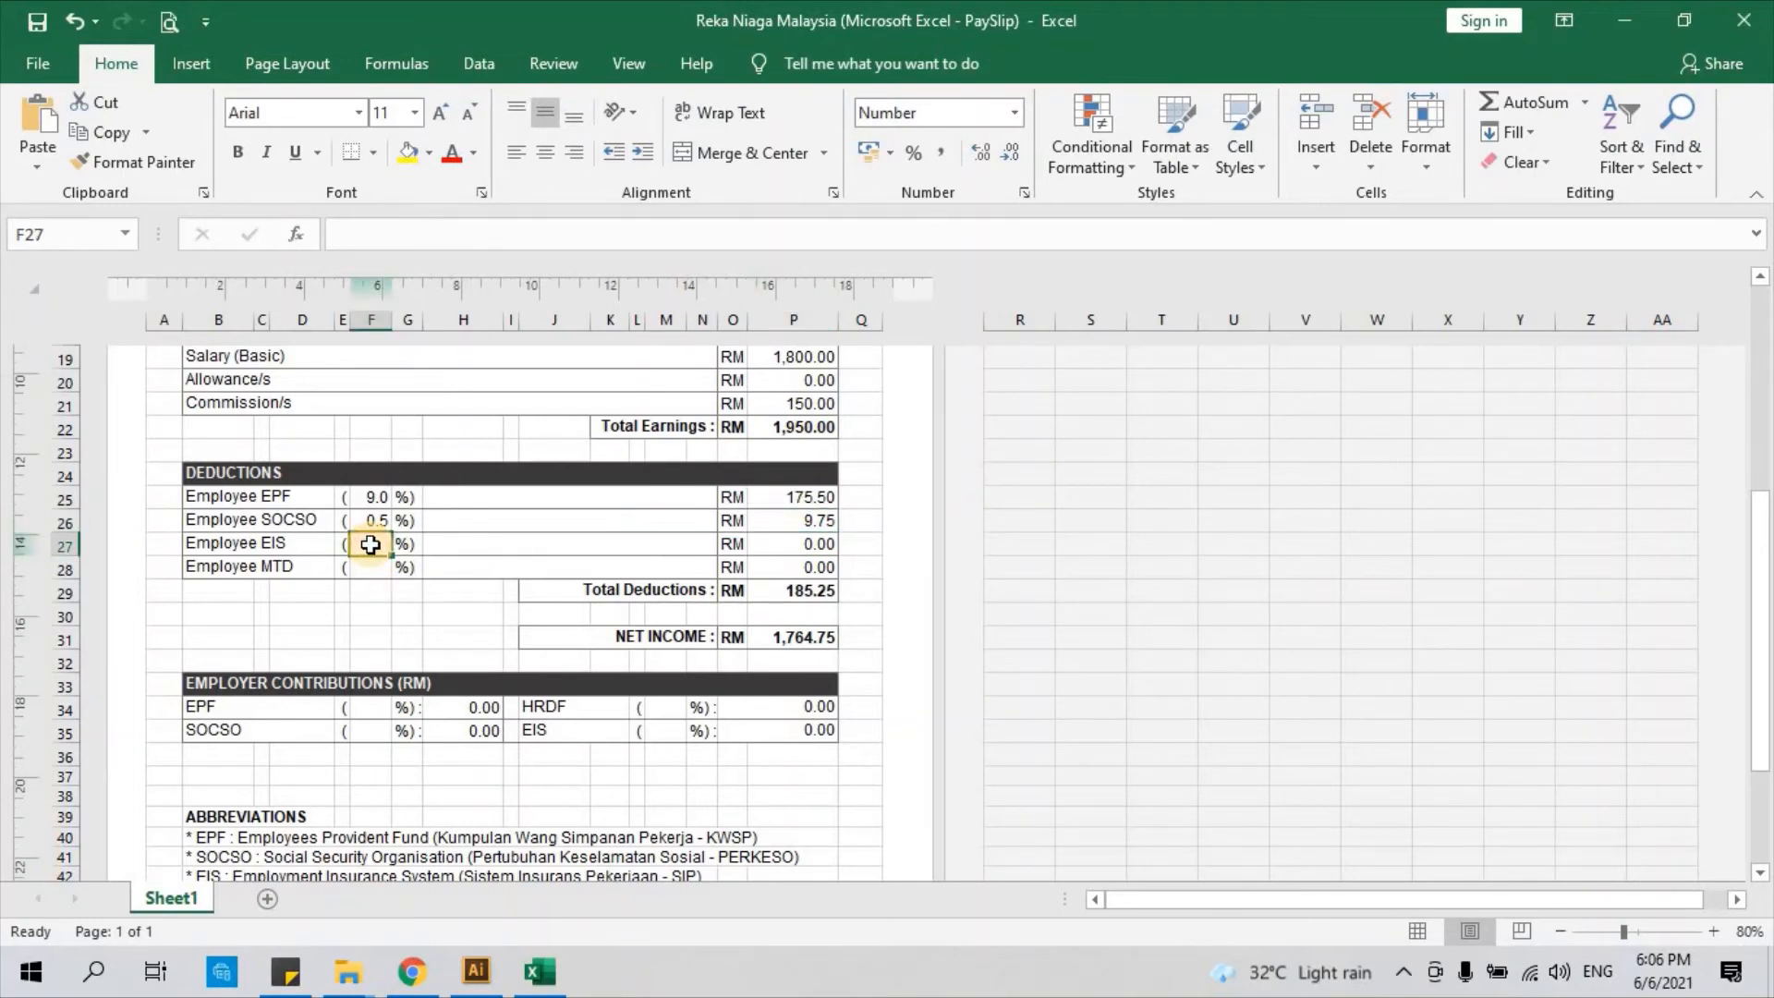
pyautogui.write('0')
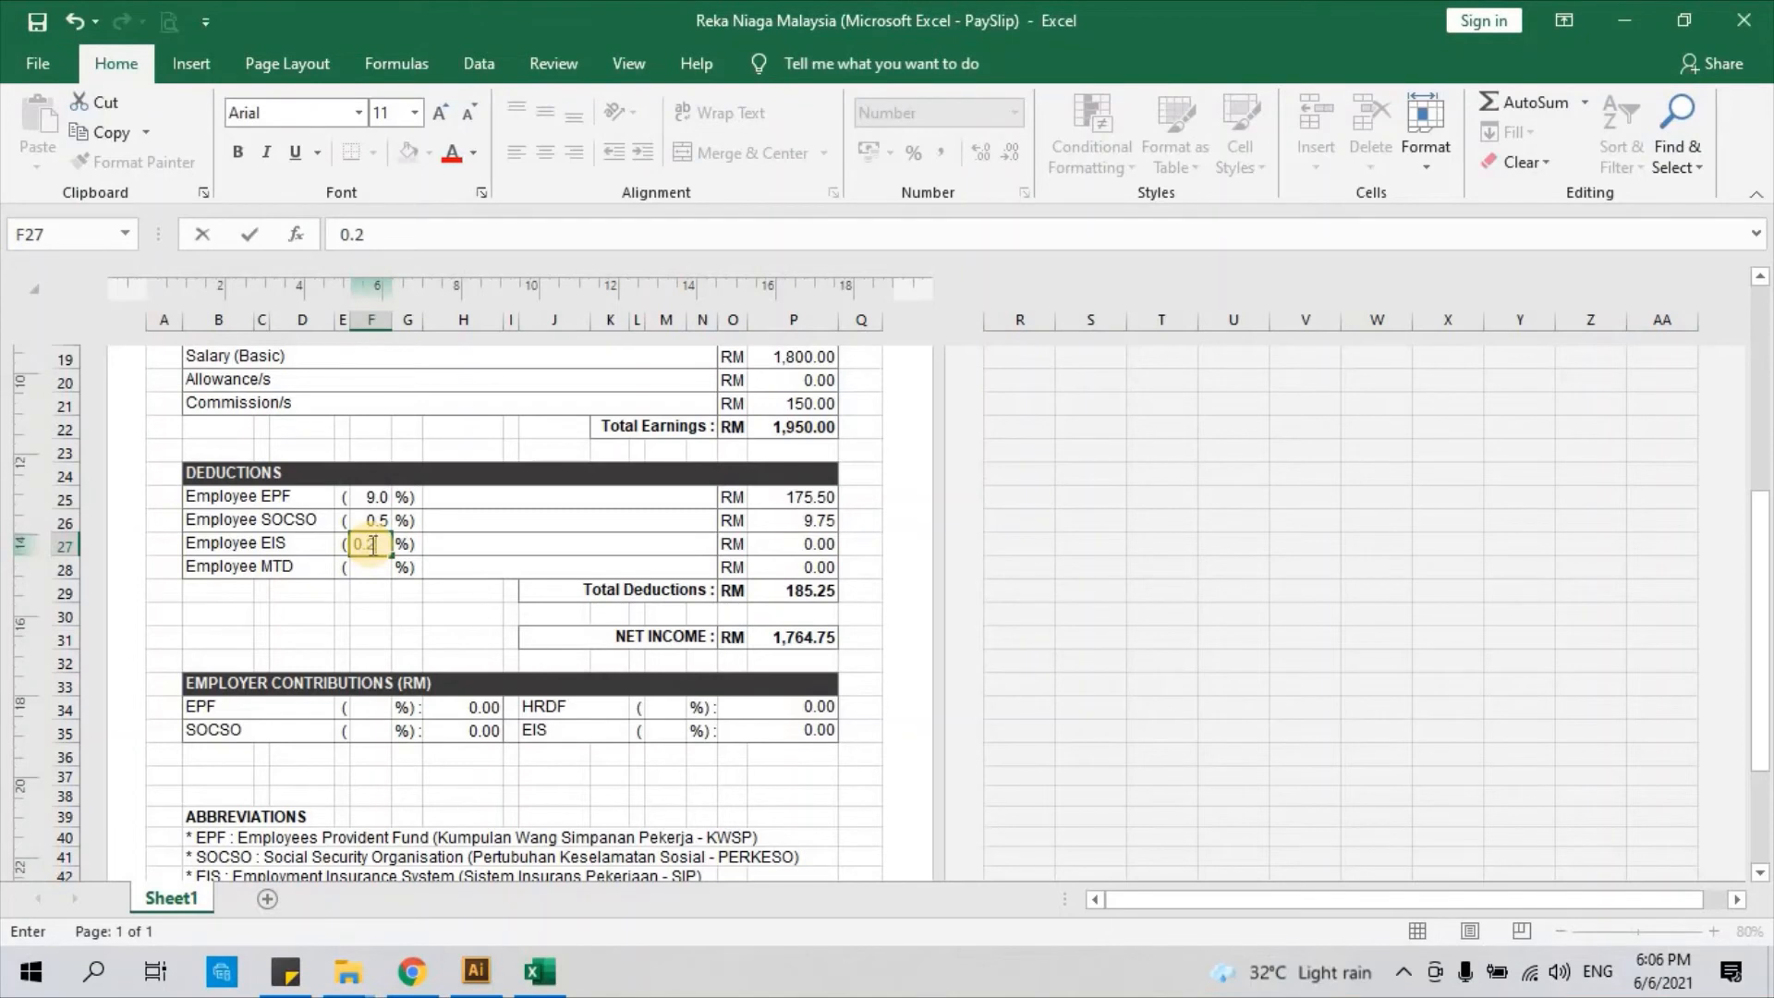
pyautogui.write('.2')
pyautogui.click(434, 543)
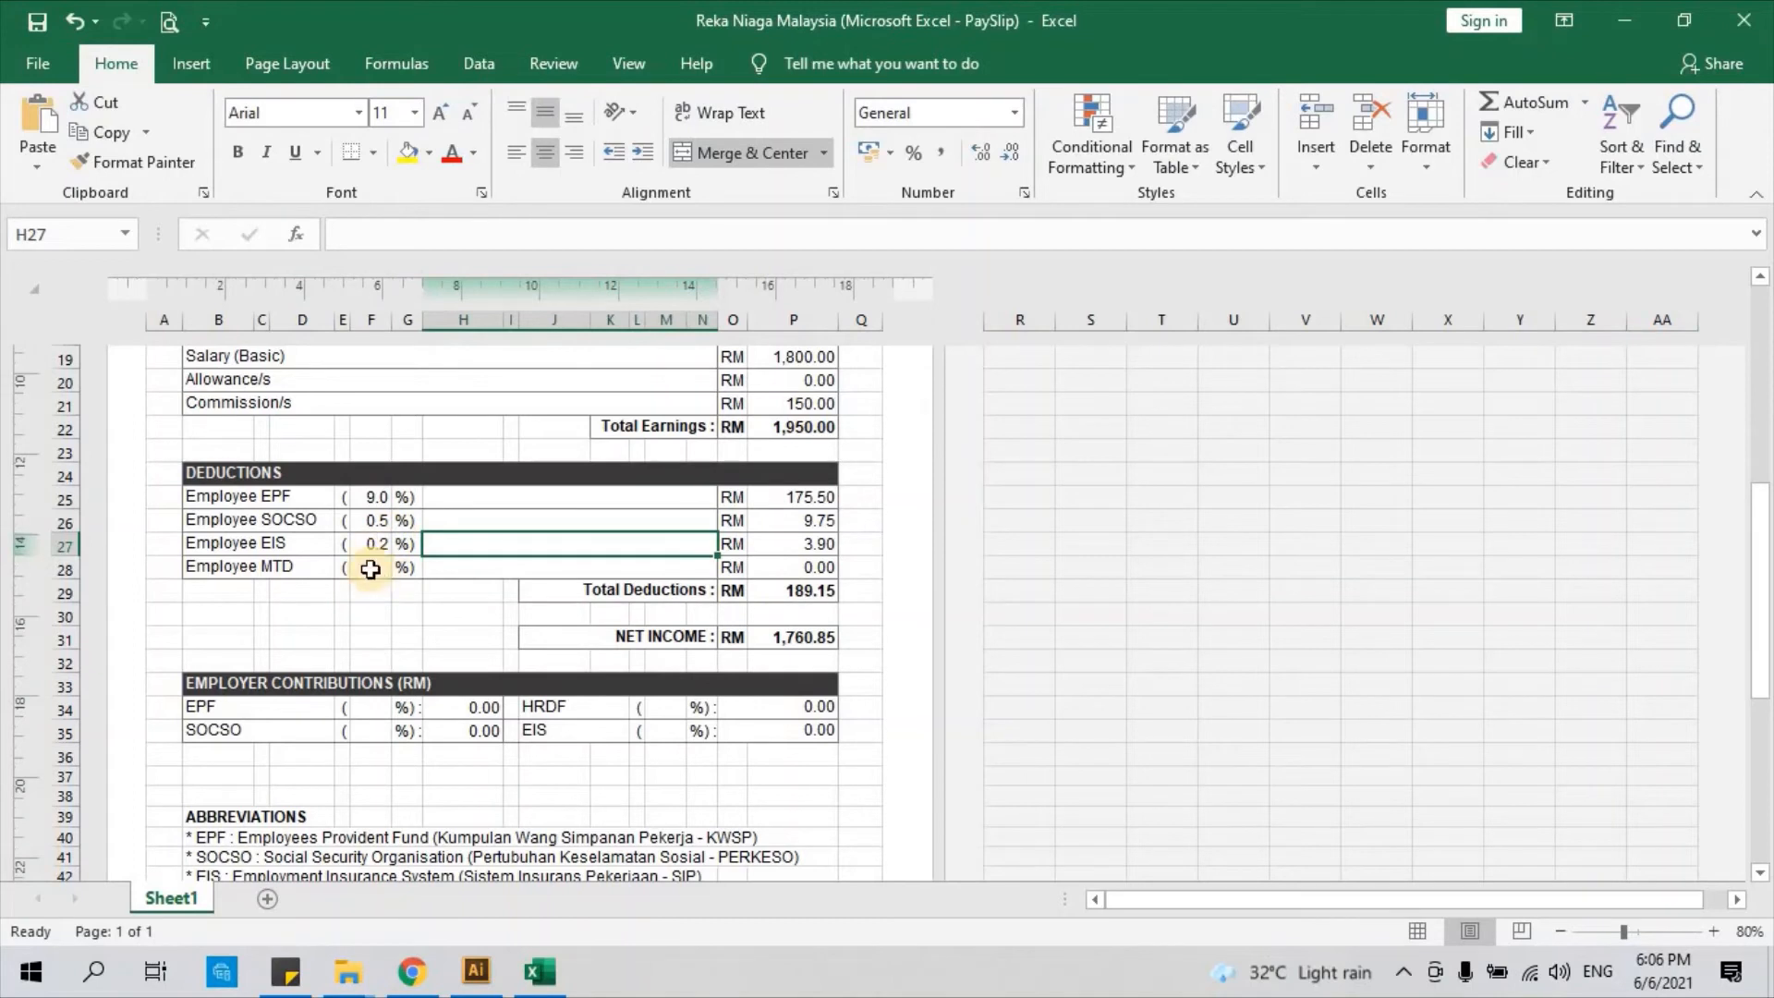
pyautogui.scroll(-1, 377, 577)
pyautogui.click(375, 499)
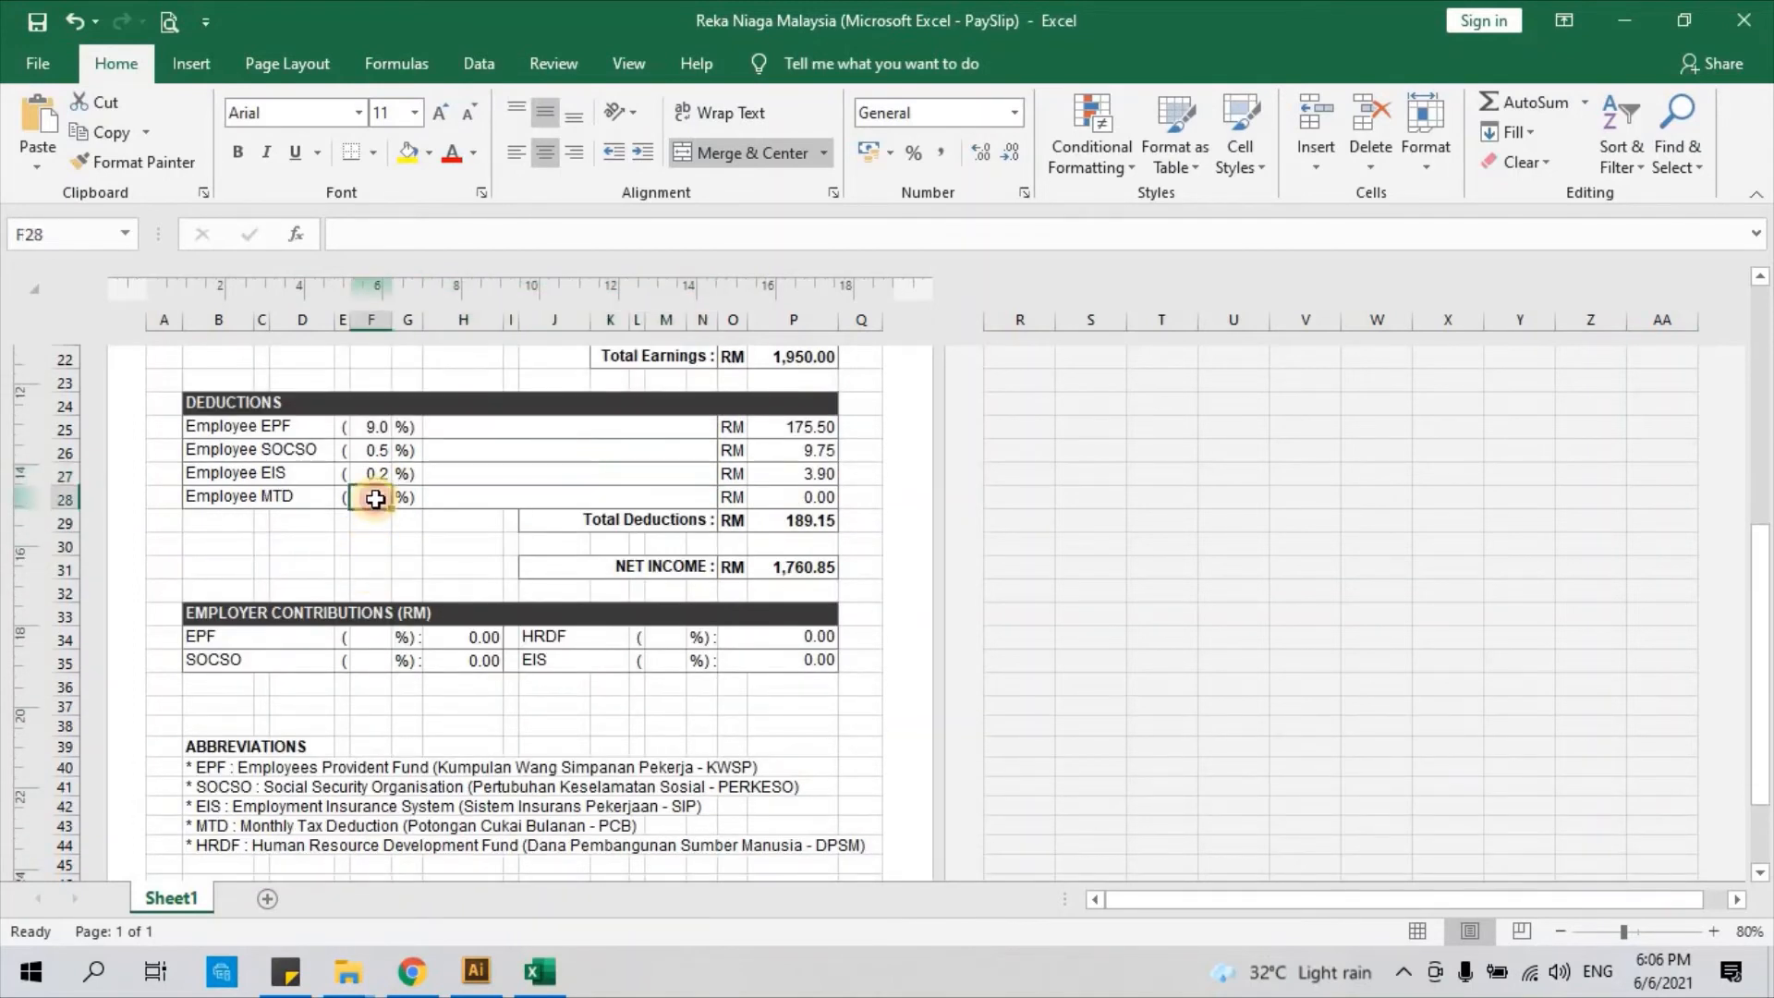
pyautogui.write('0')
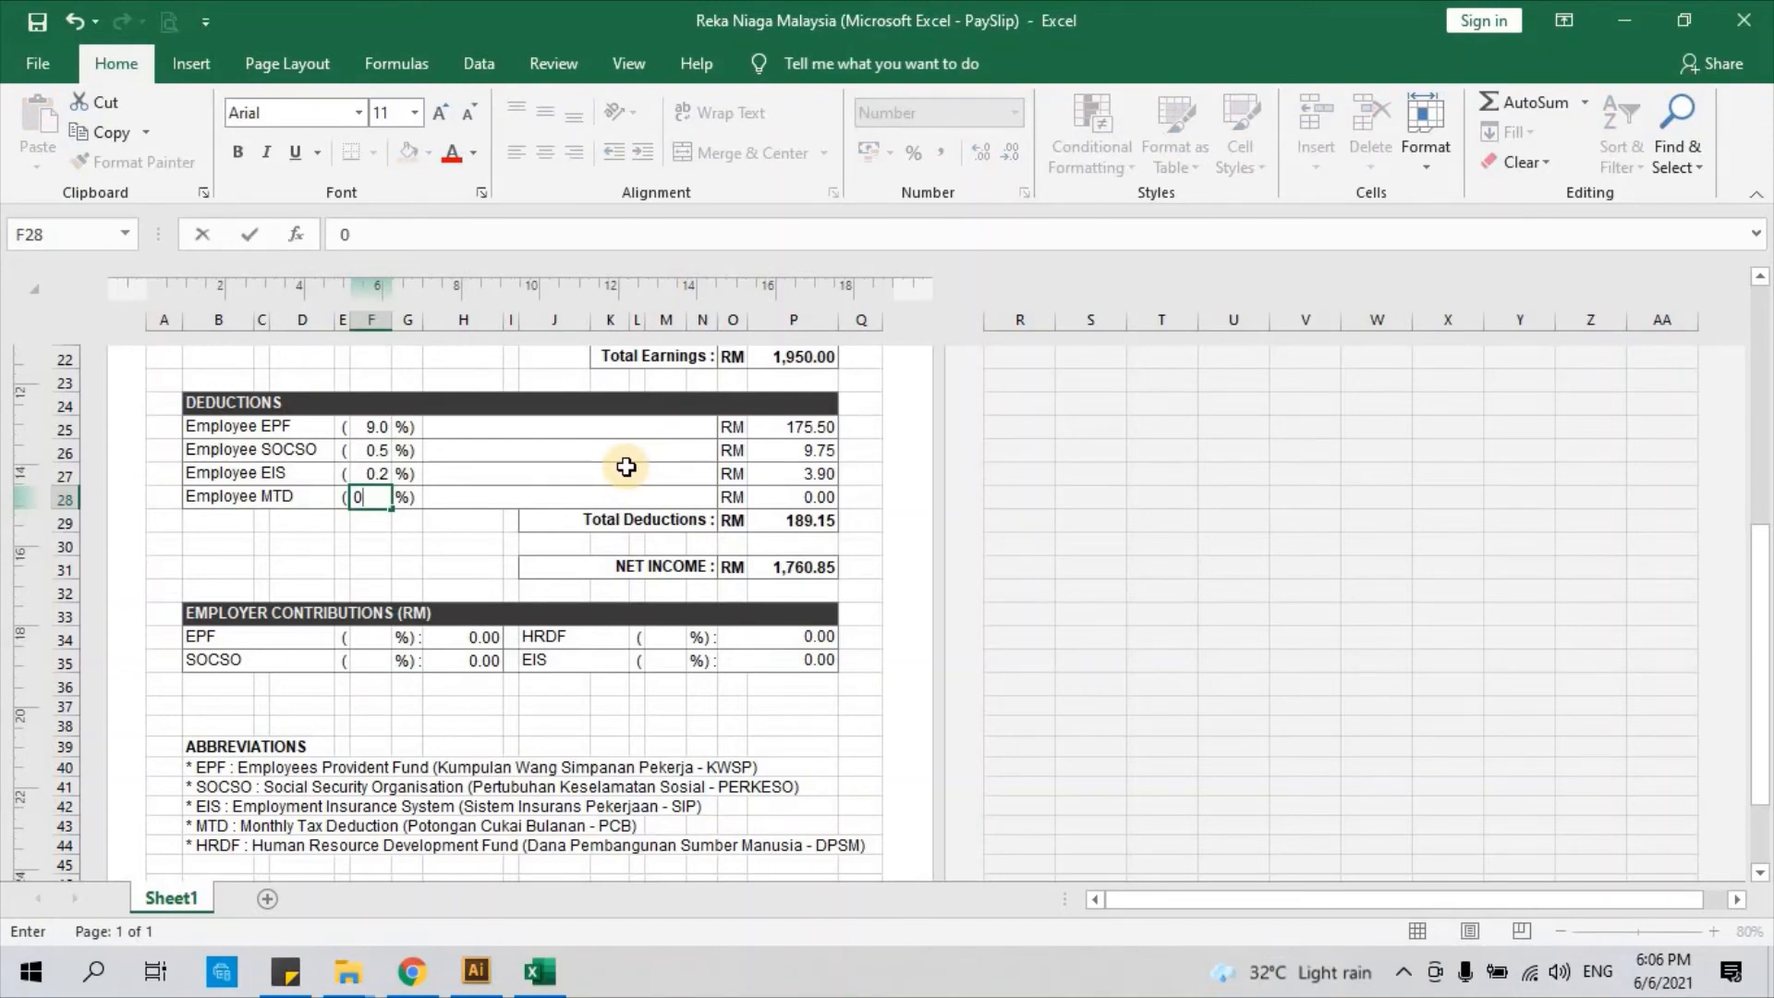
pyautogui.press('Return')
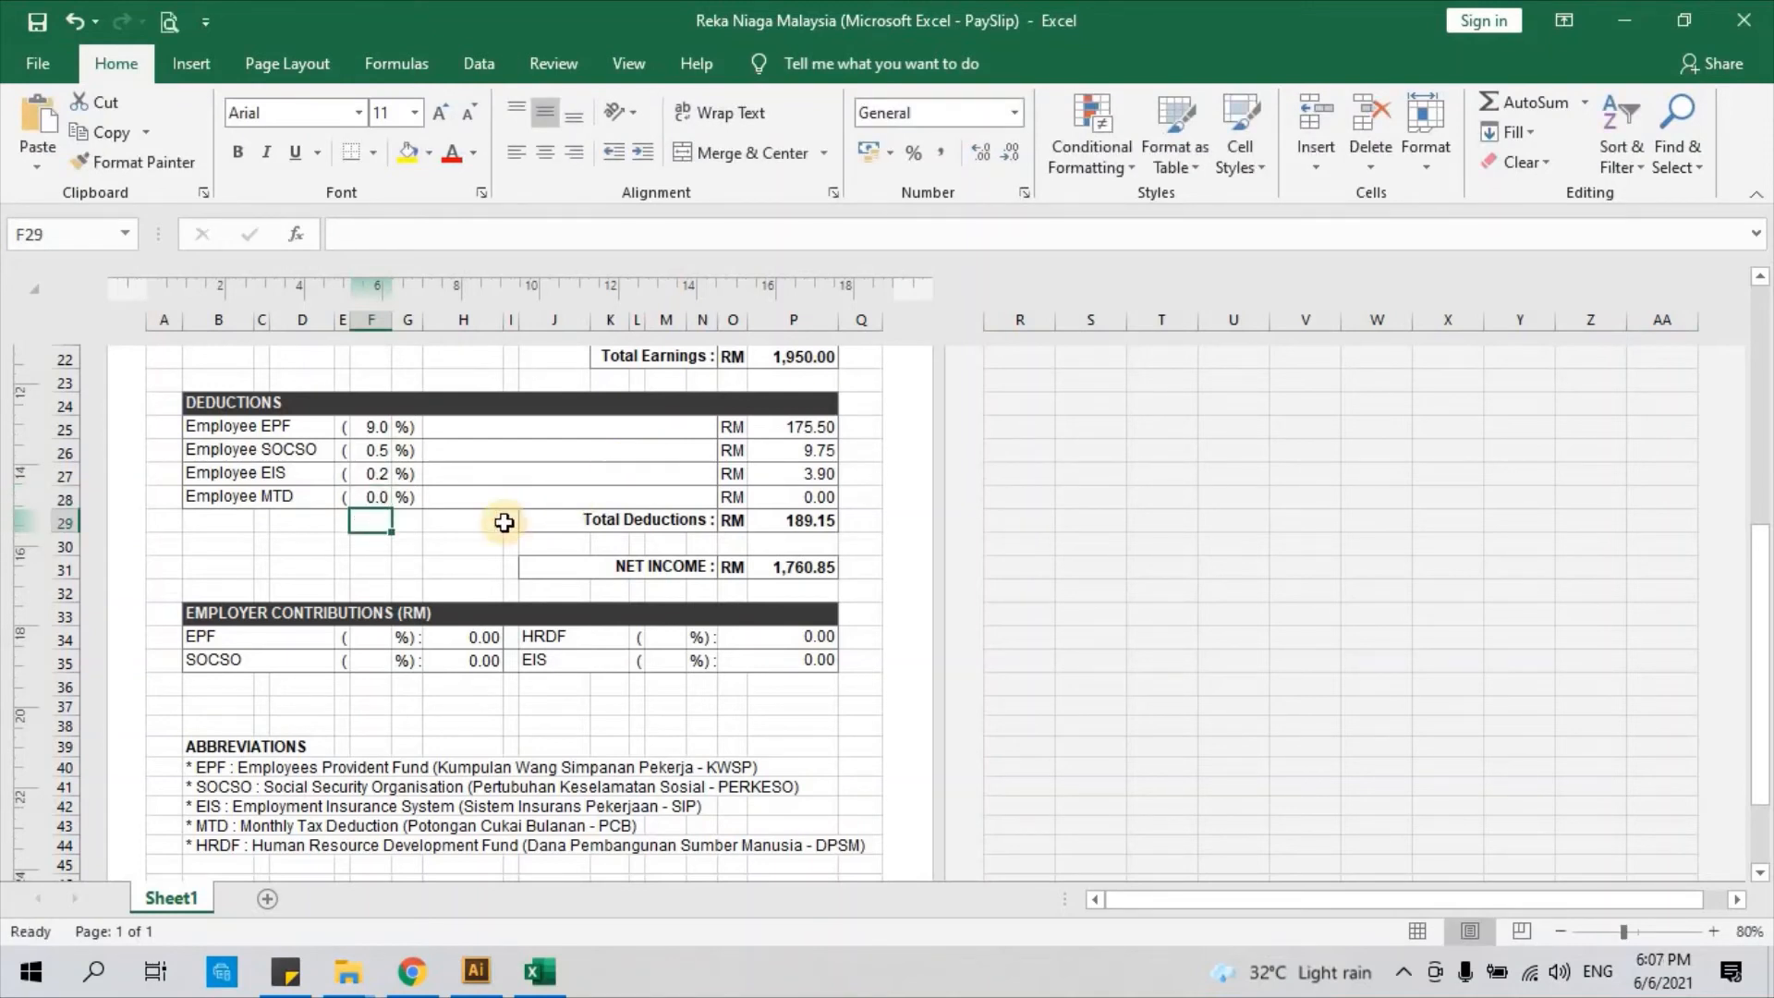
pyautogui.scroll(1, 504, 522)
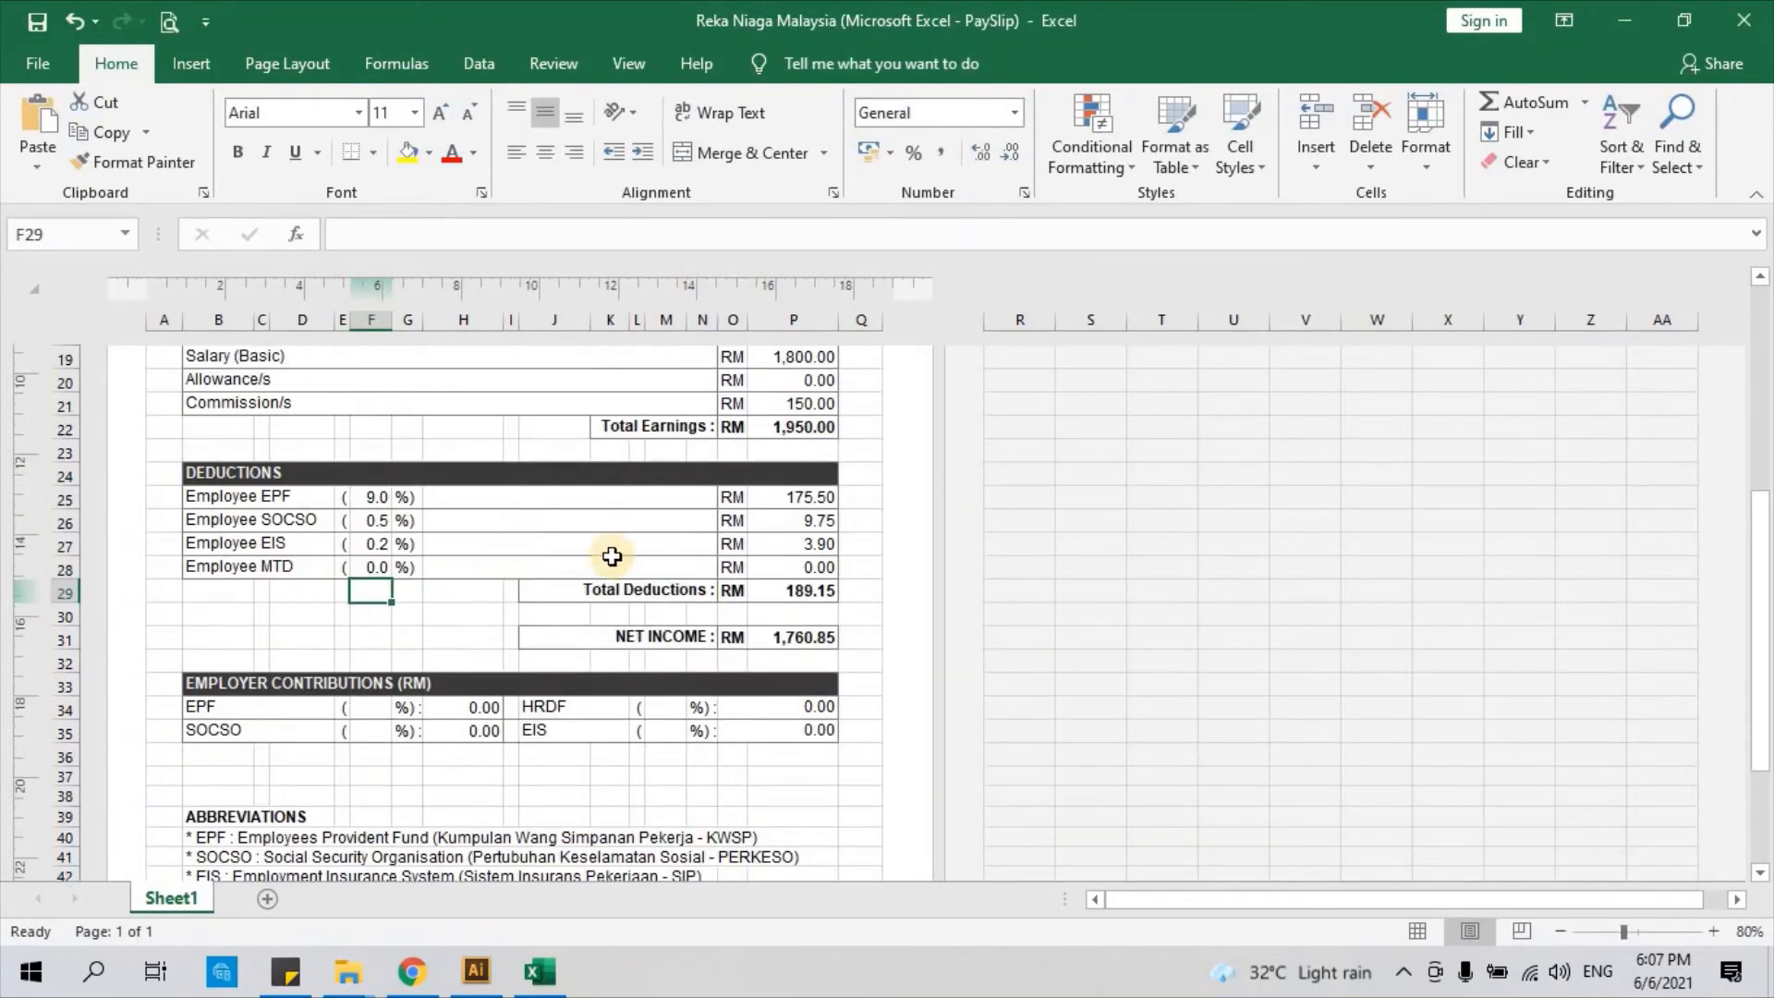
pyautogui.click(802, 499)
pyautogui.moveTo(805, 514); pyautogui.dragTo(809, 574)
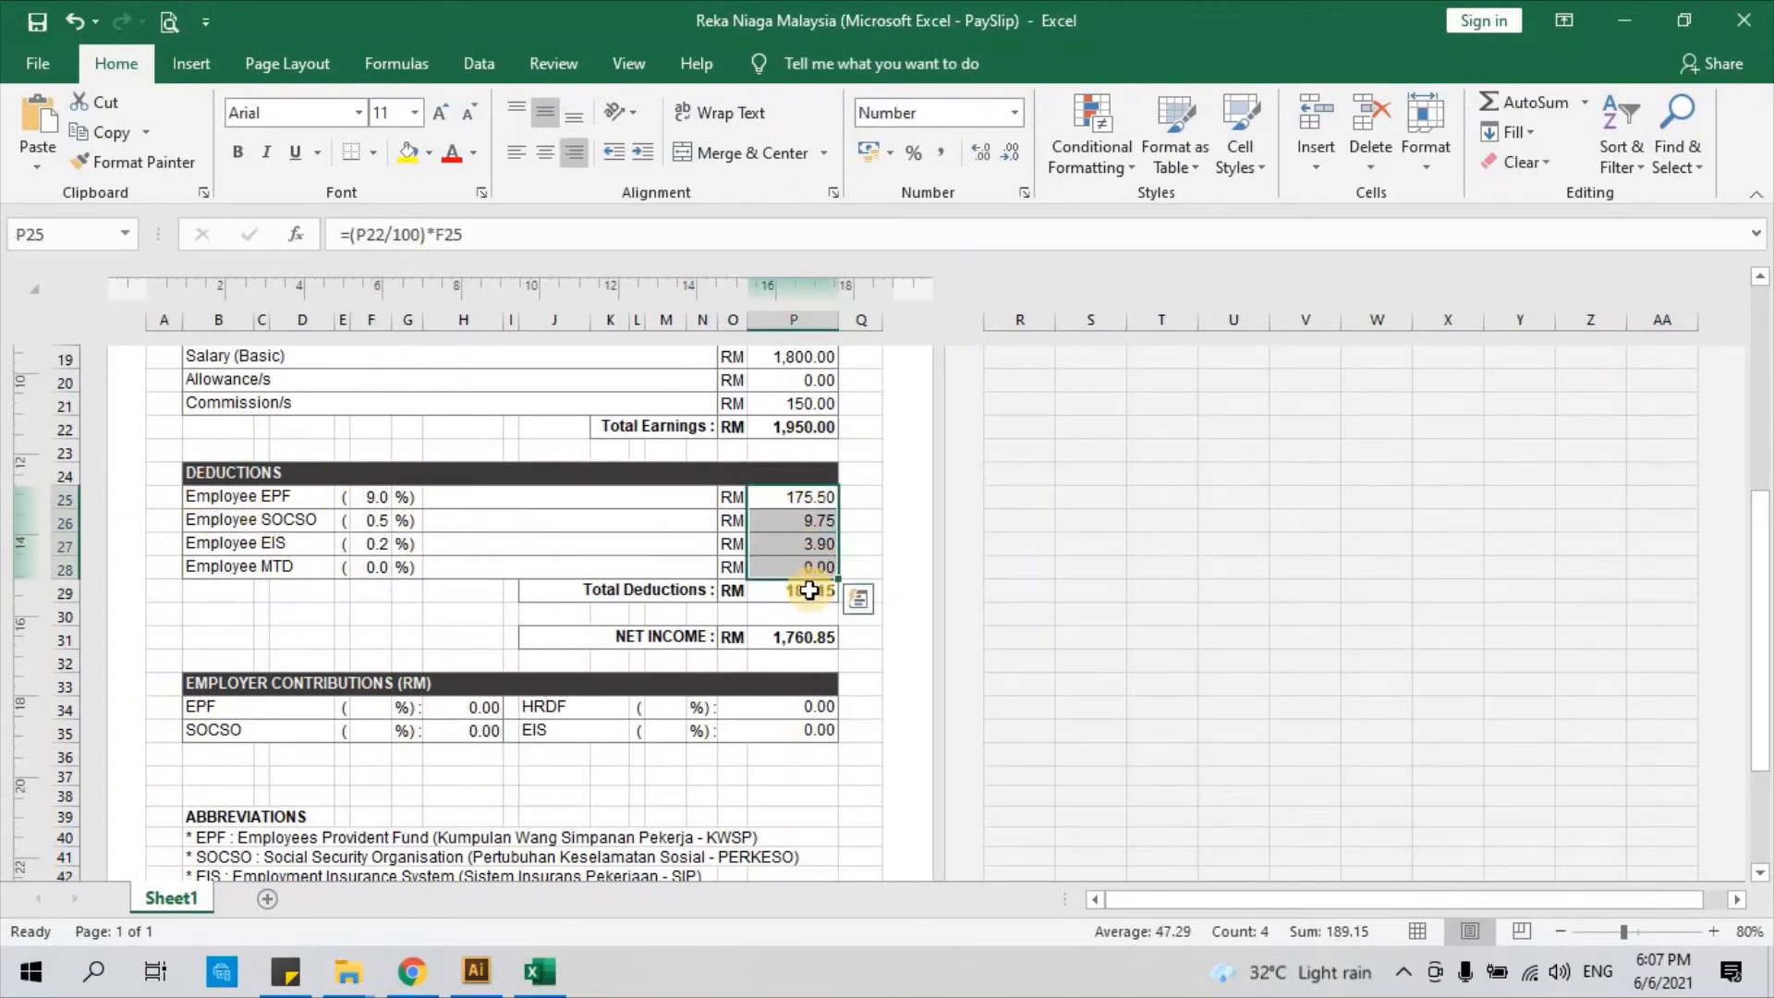
pyautogui.click(812, 596)
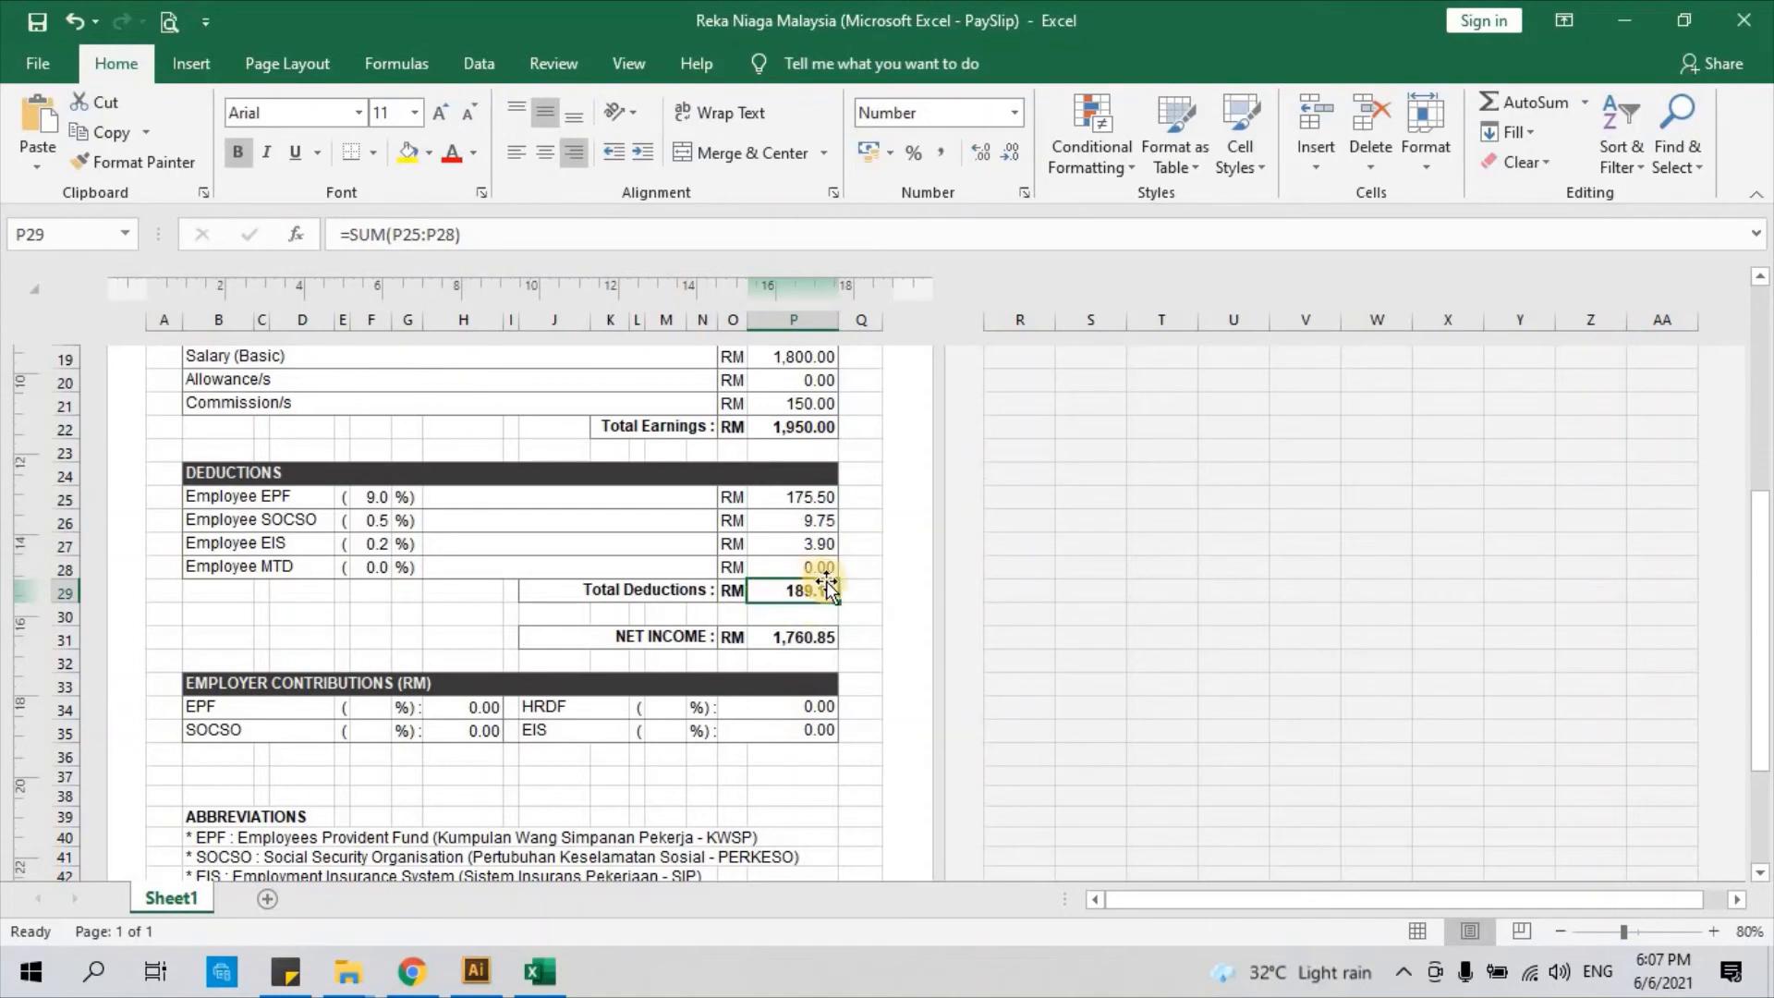
pyautogui.click(647, 644)
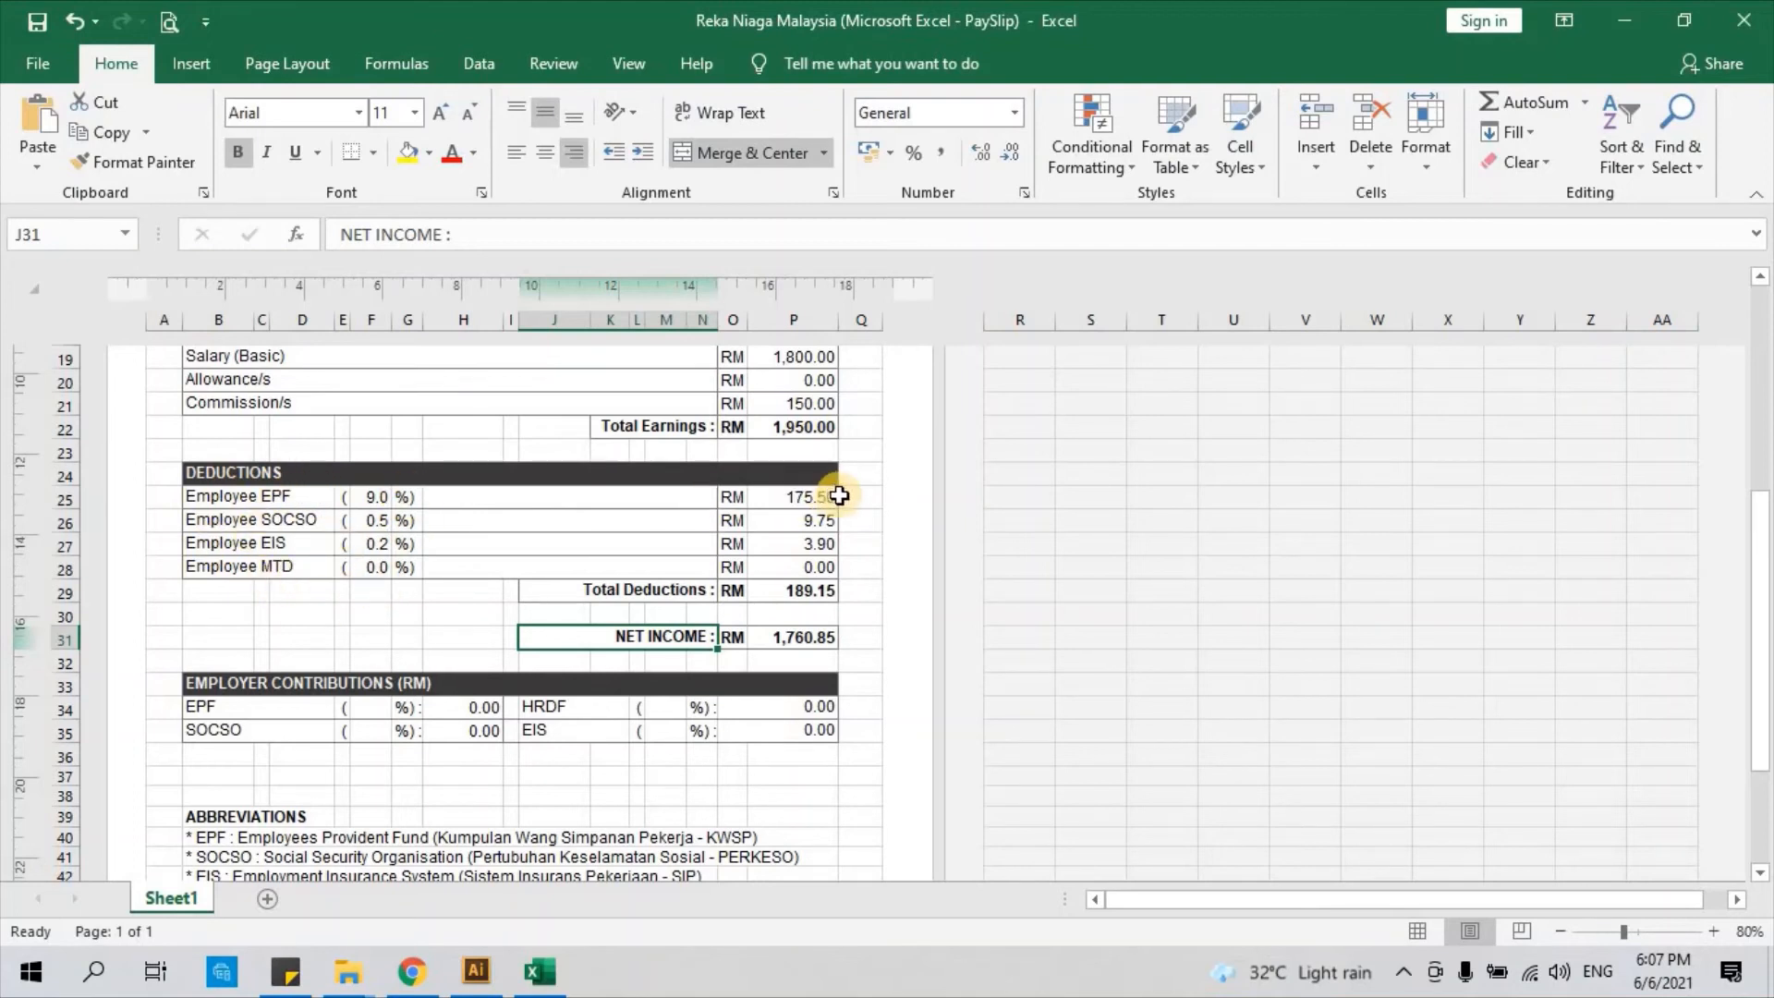
pyautogui.click(775, 427)
pyautogui.click(821, 589)
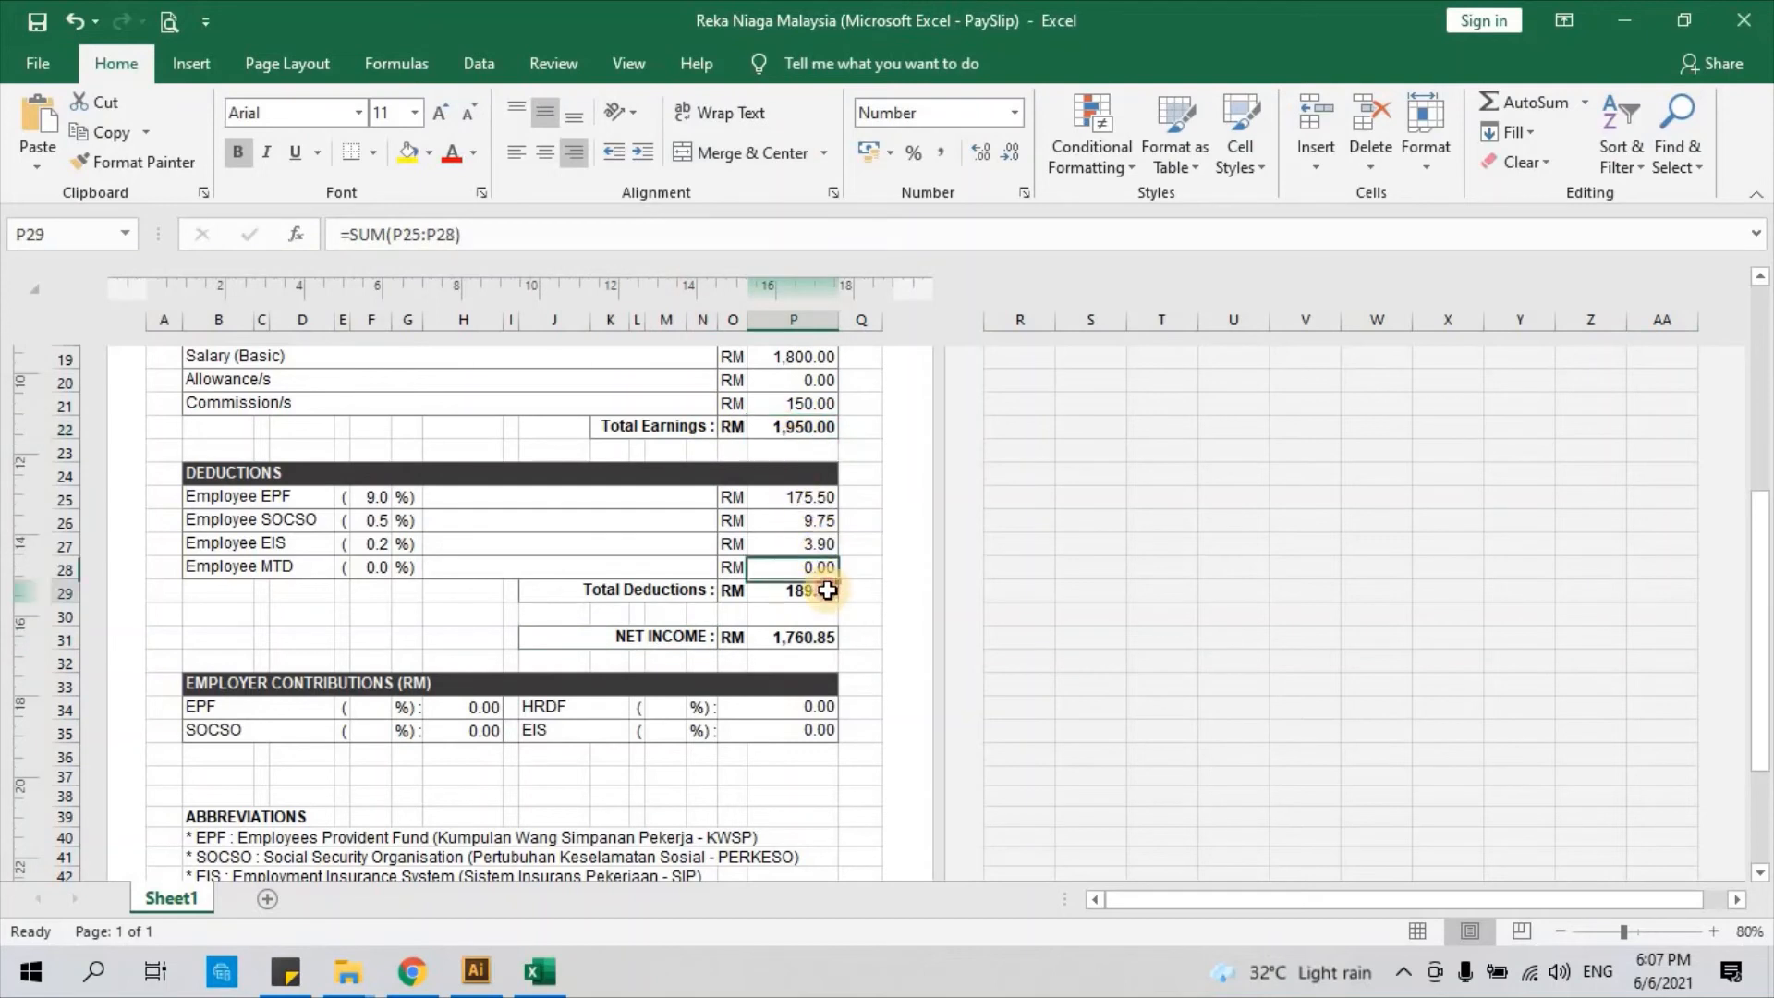
pyautogui.click(825, 634)
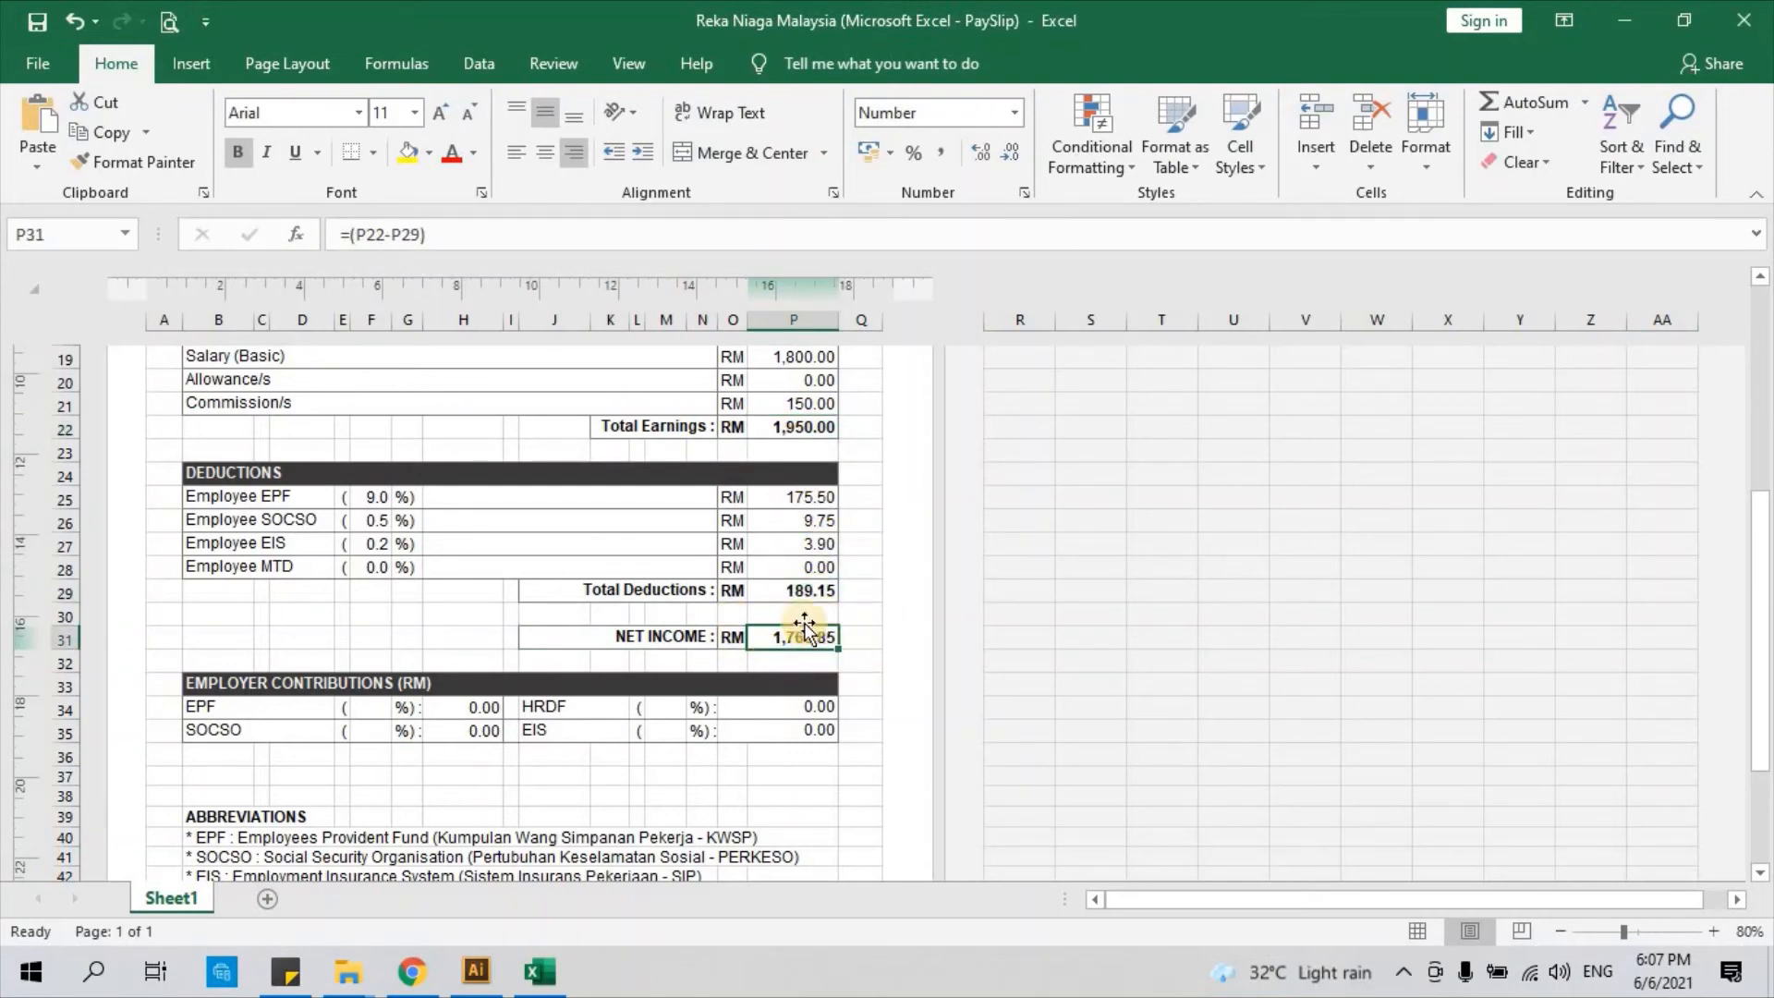
pyautogui.scroll(-1, 812, 608)
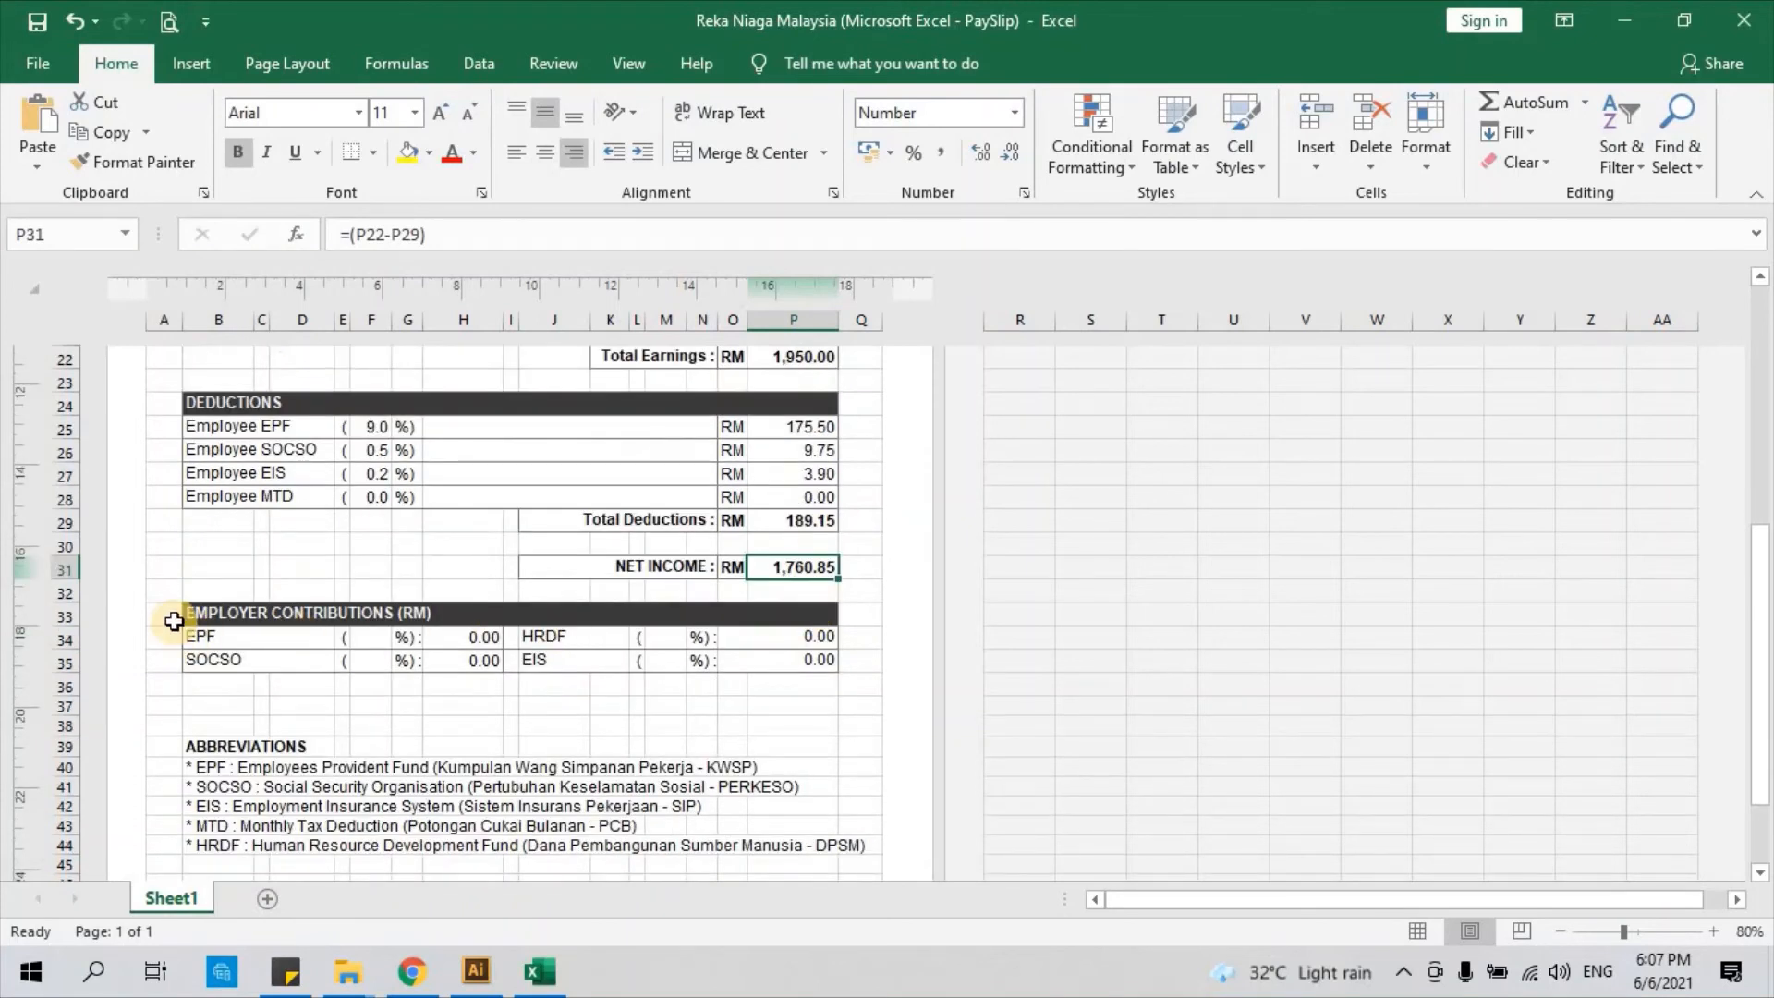
pyautogui.click(174, 621)
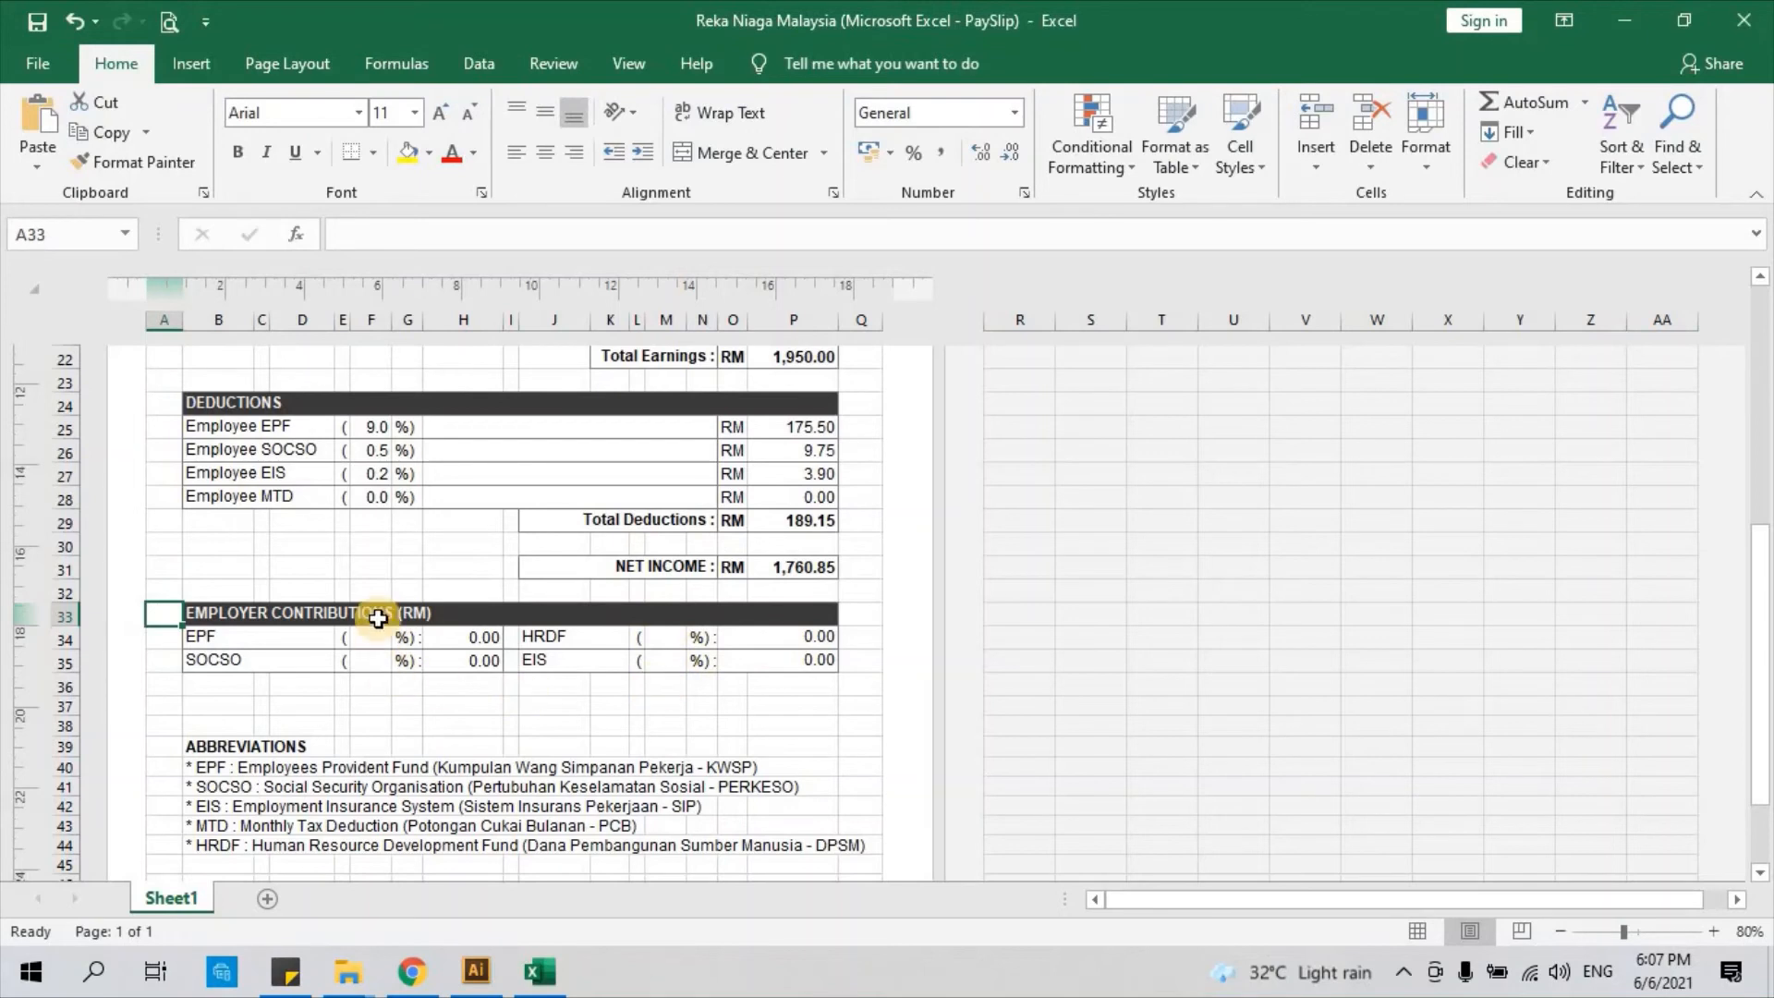
pyautogui.click(164, 640)
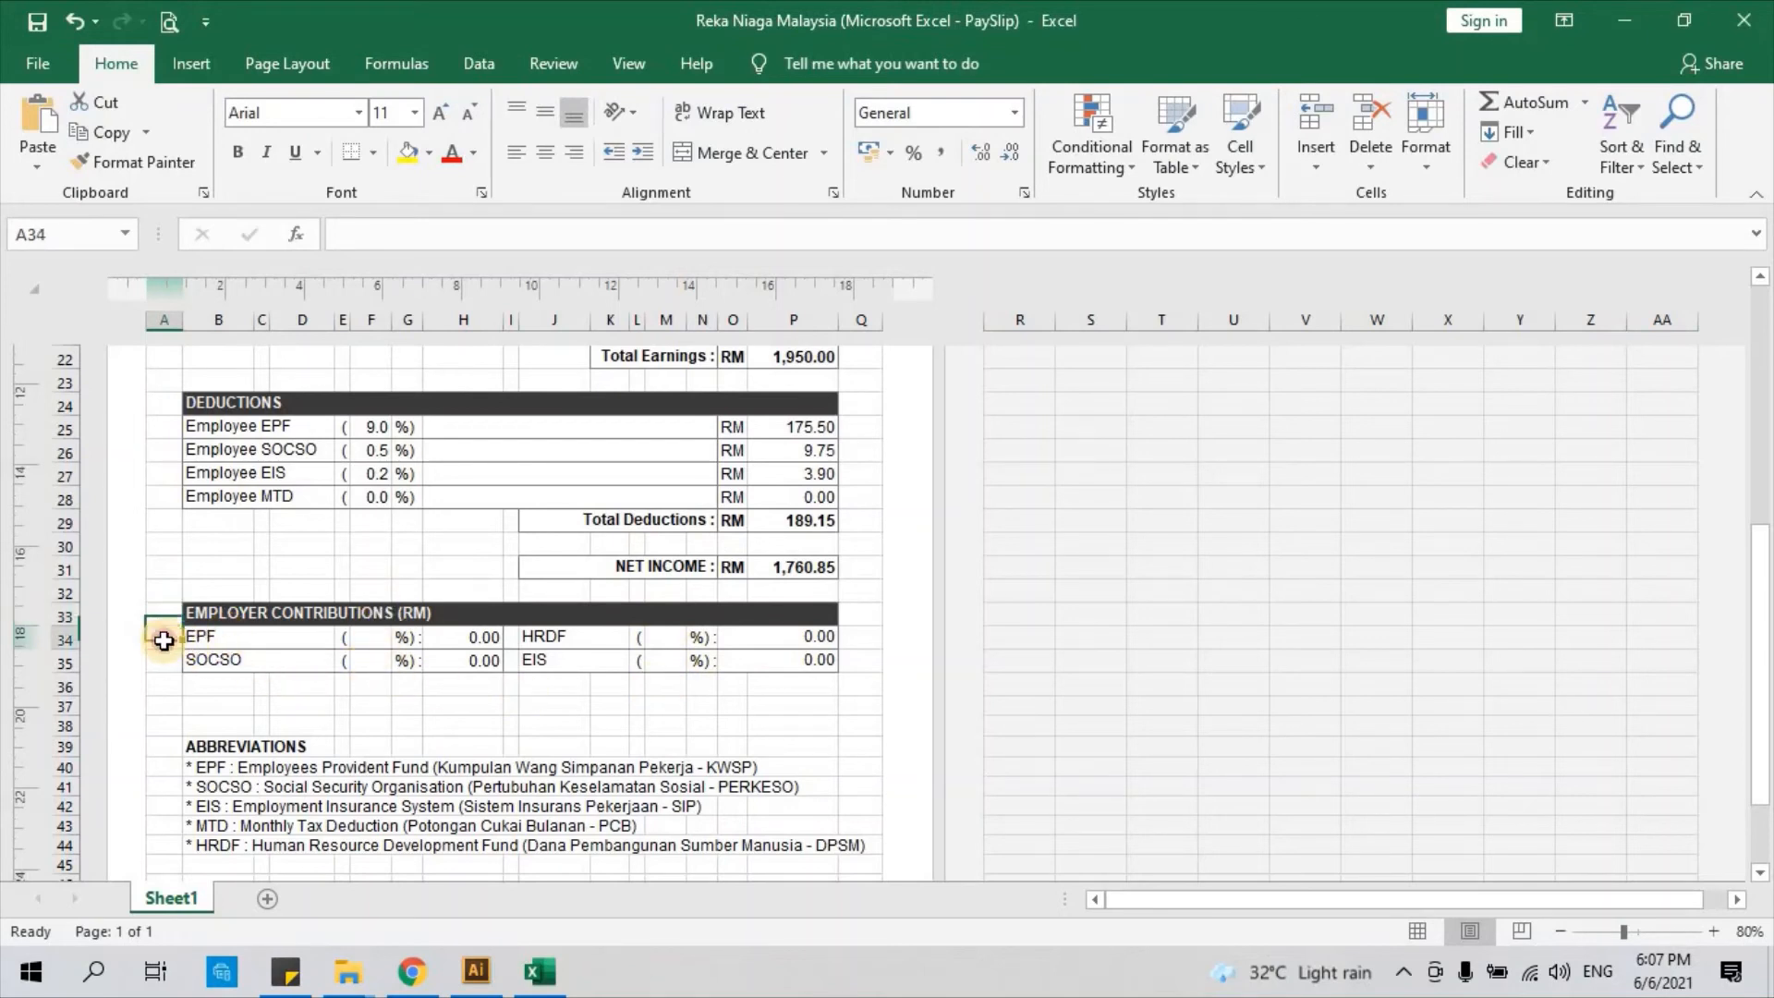
pyautogui.click(166, 658)
pyautogui.click(172, 635)
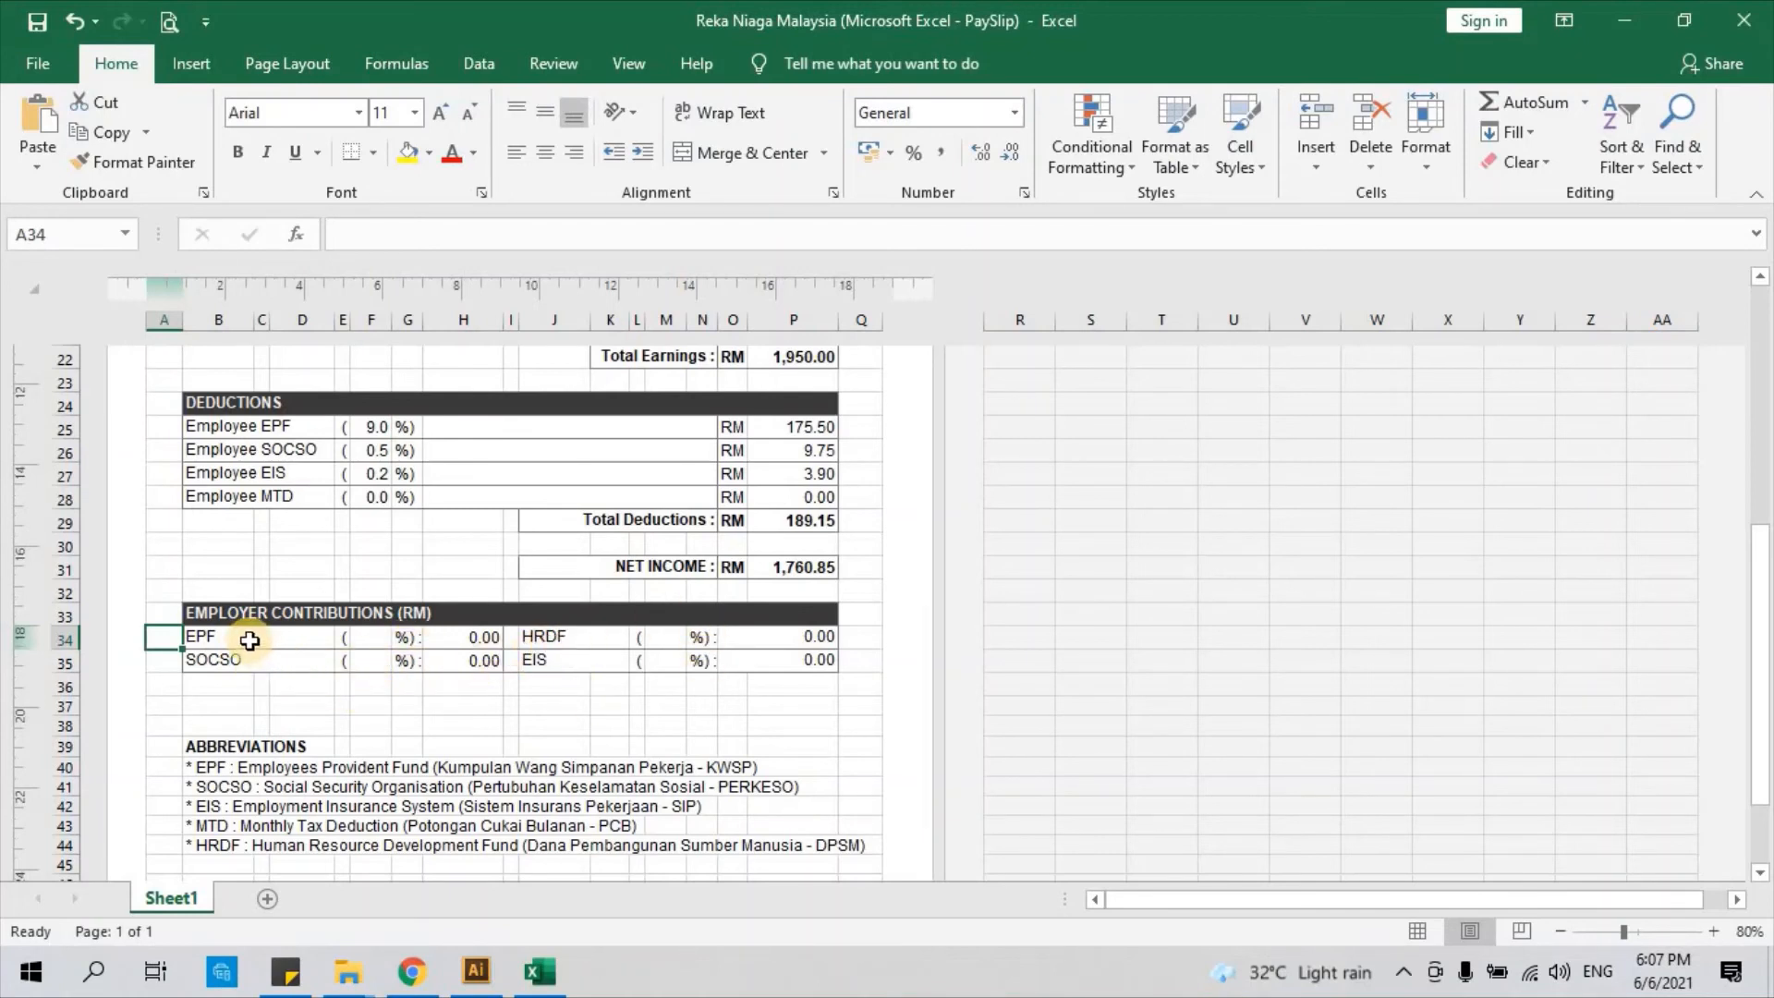
pyautogui.click(372, 641)
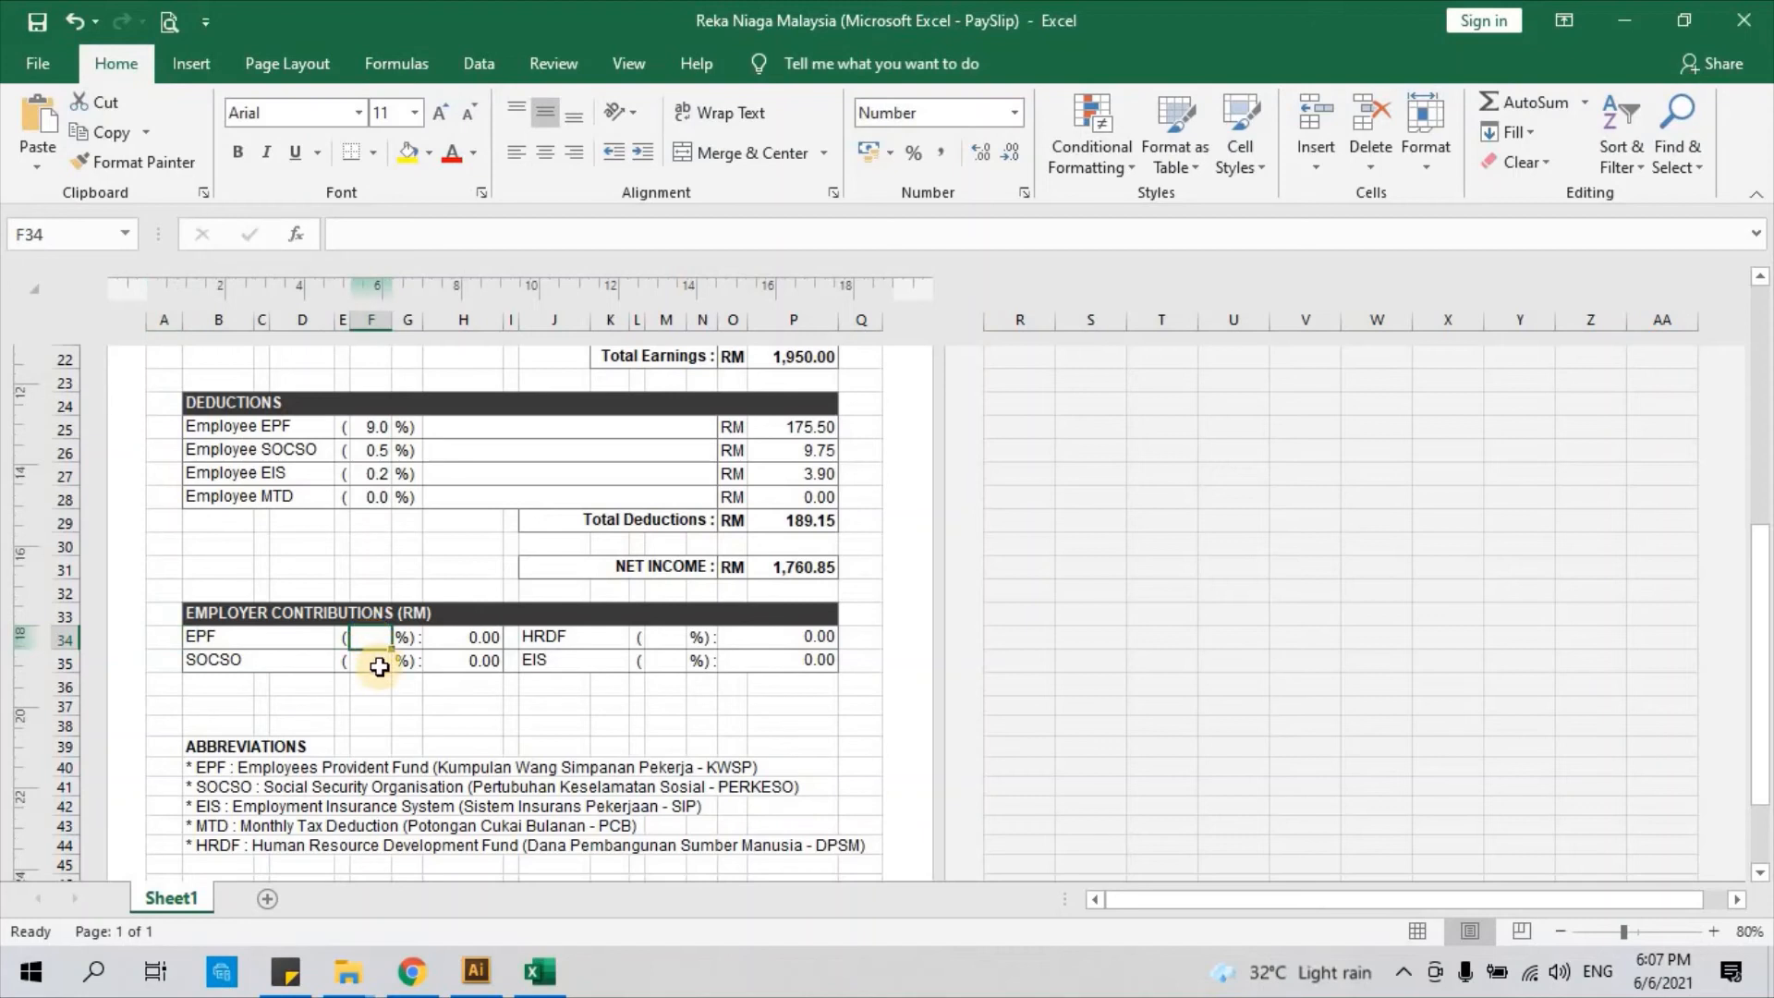
pyautogui.click(374, 659)
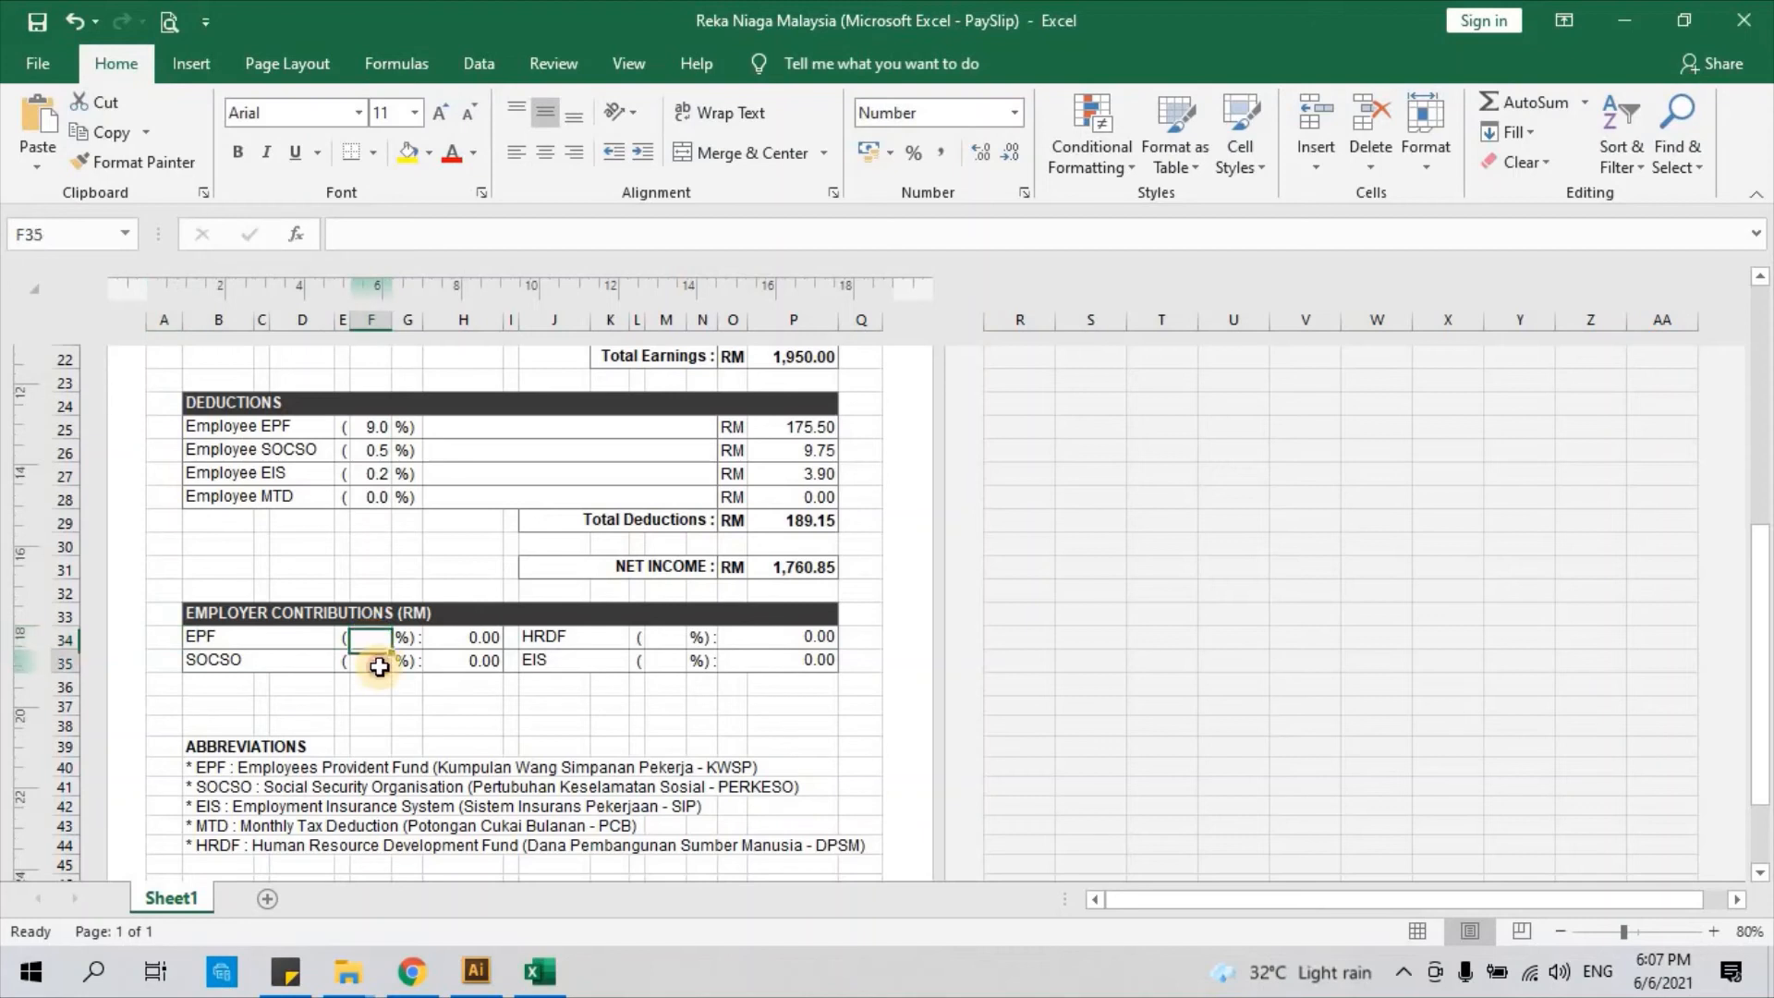
pyautogui.click(667, 639)
pyautogui.click(666, 659)
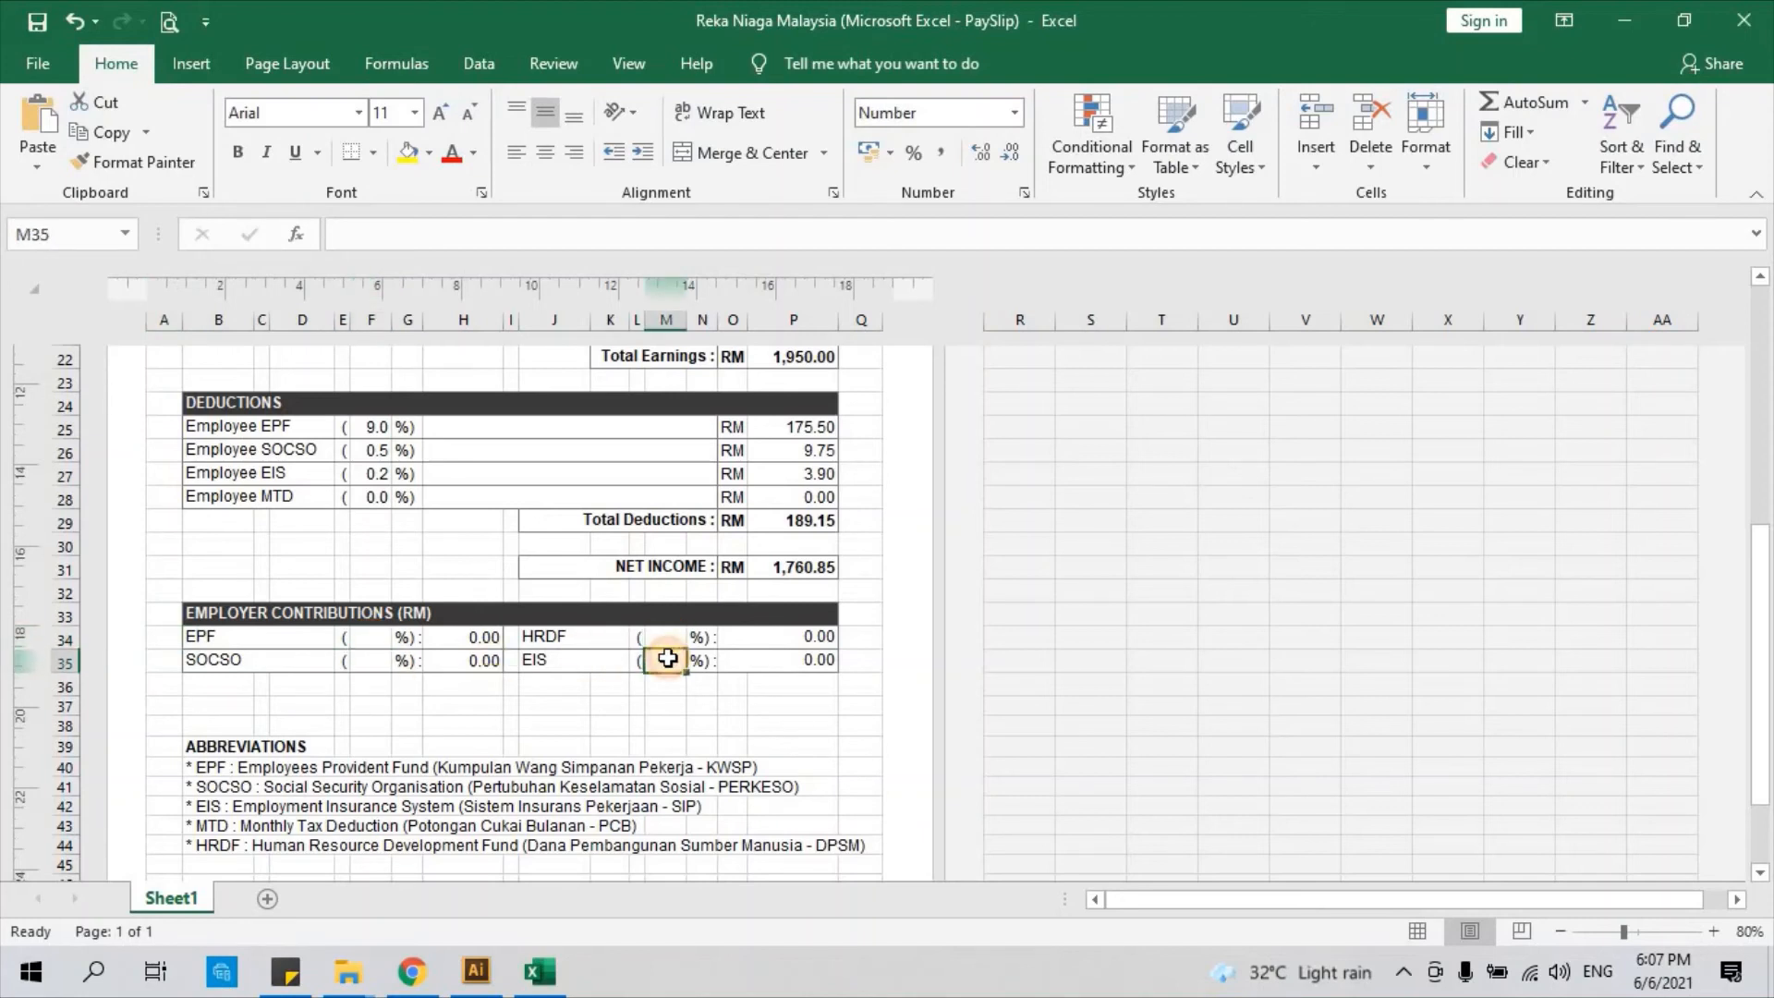
pyautogui.click(375, 637)
pyautogui.click(376, 661)
pyautogui.click(662, 641)
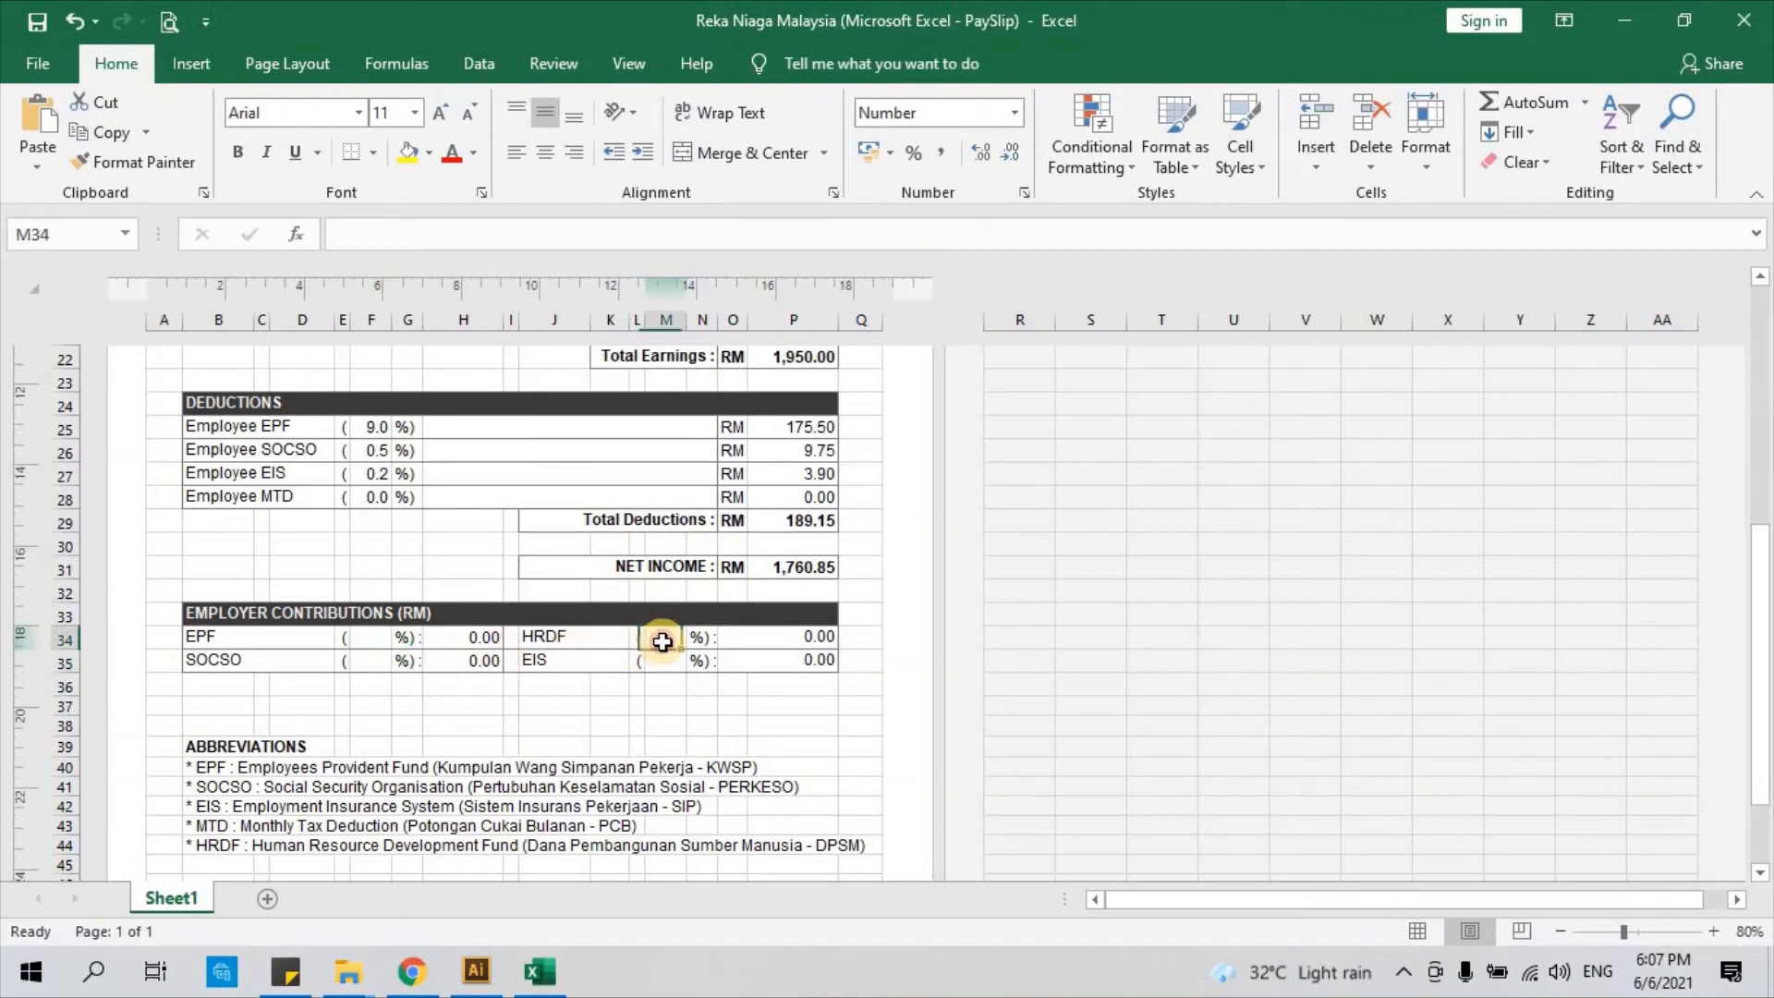
pyautogui.click(666, 659)
pyautogui.click(375, 637)
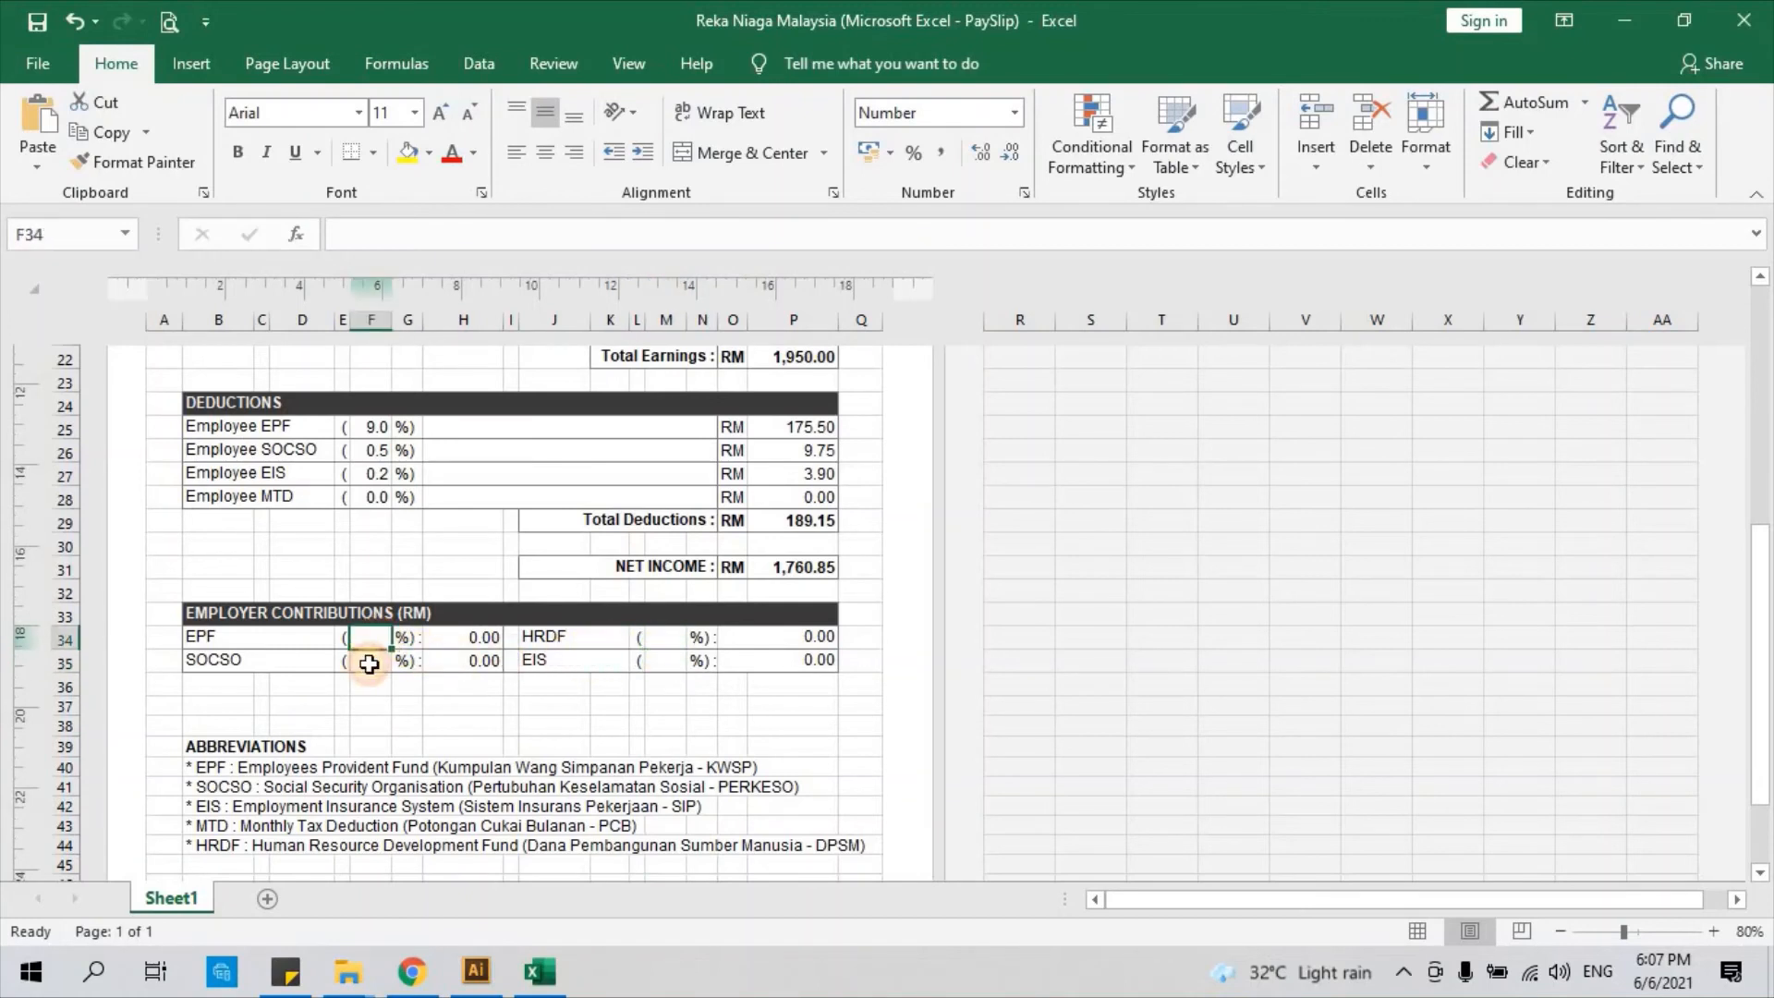
pyautogui.click(368, 663)
pyautogui.click(675, 640)
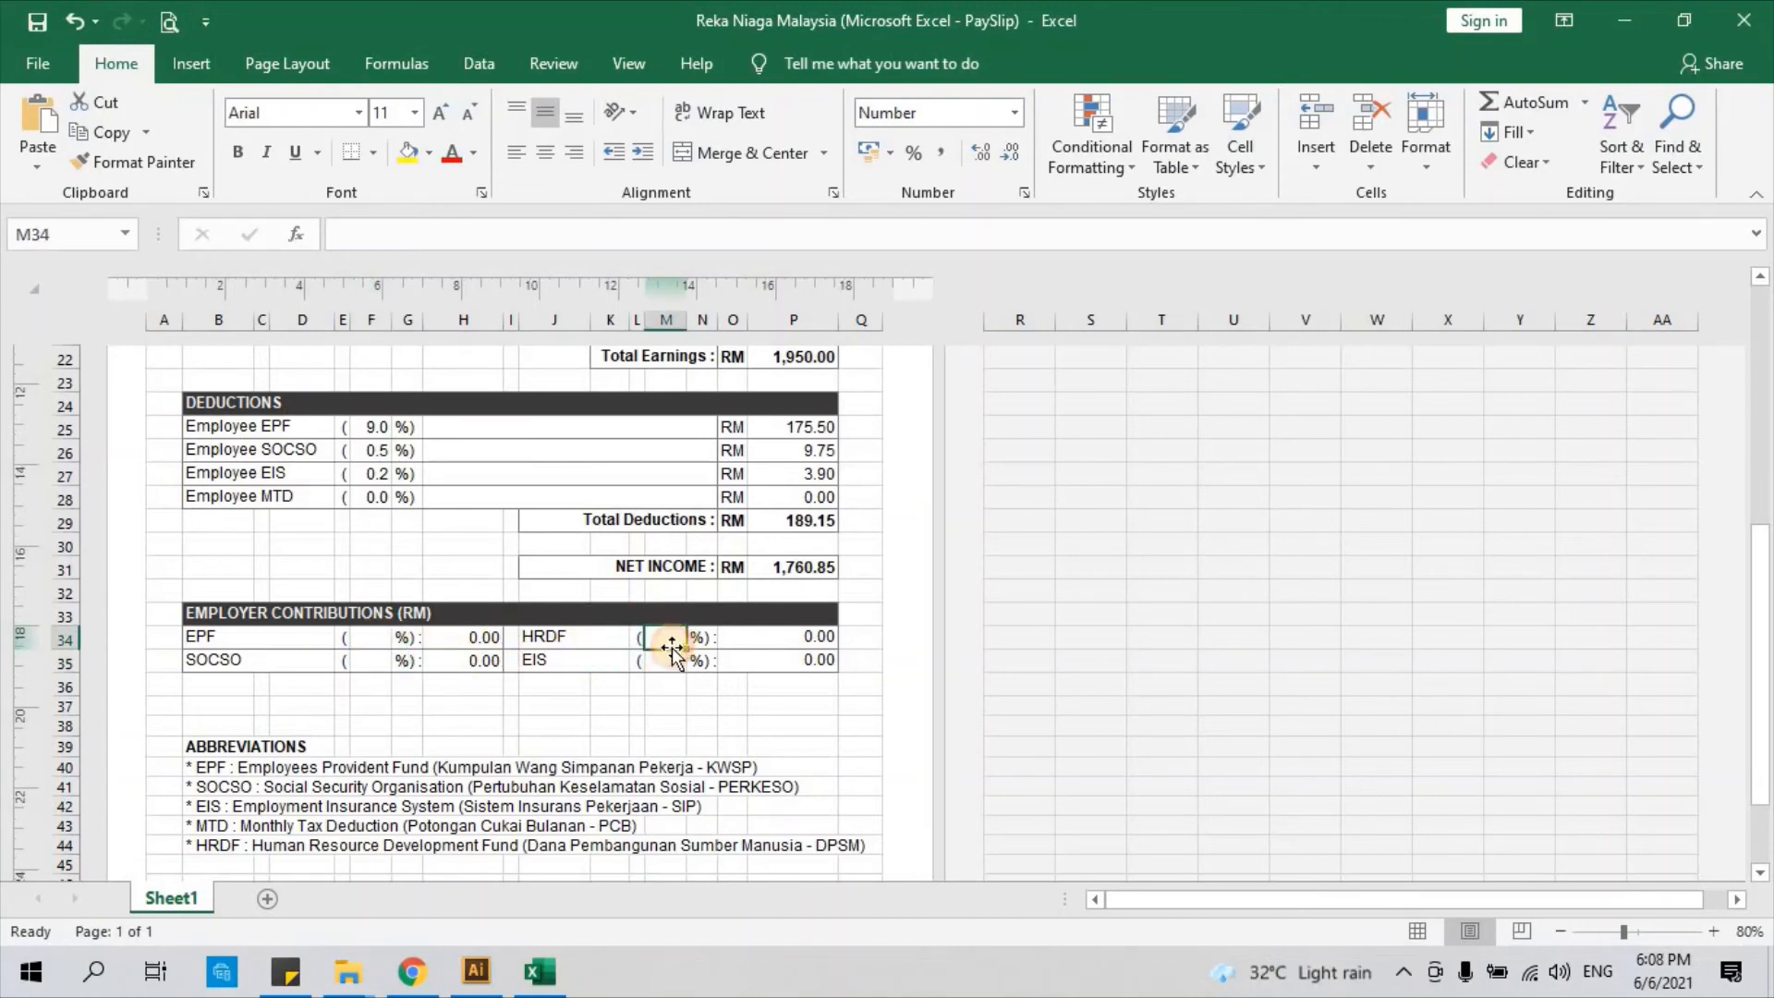
pyautogui.click(669, 662)
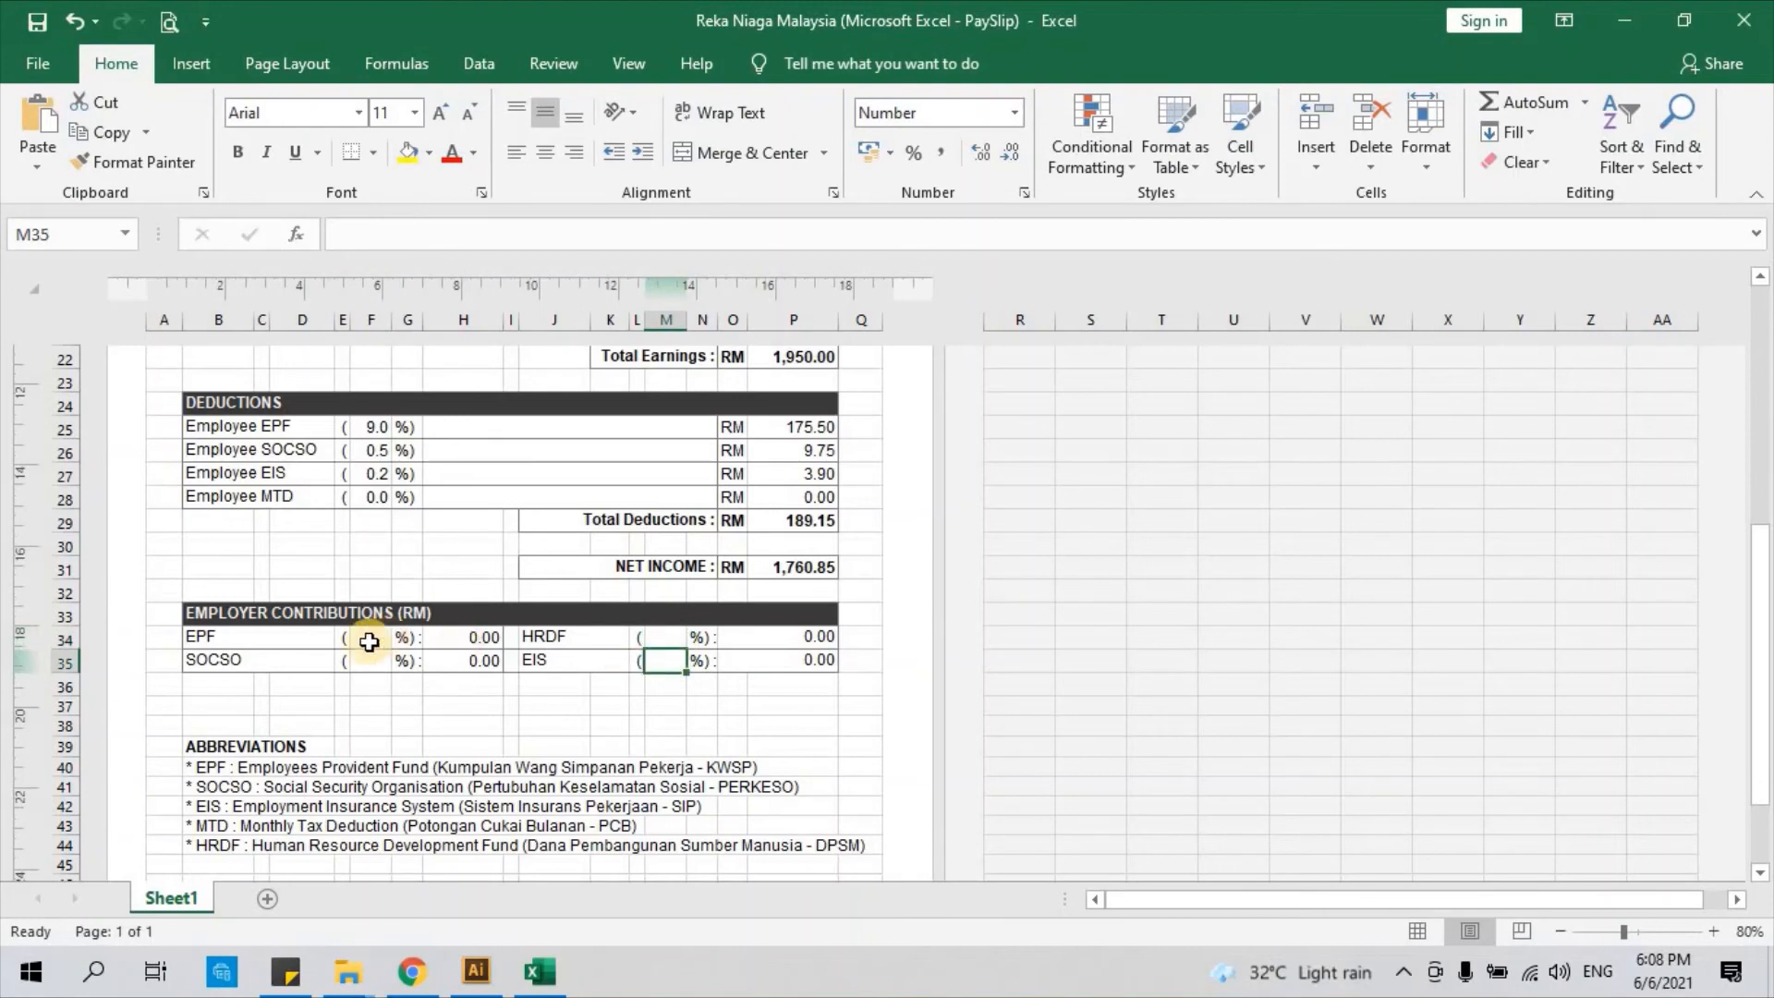
pyautogui.click(369, 641)
pyautogui.click(367, 658)
pyautogui.click(369, 637)
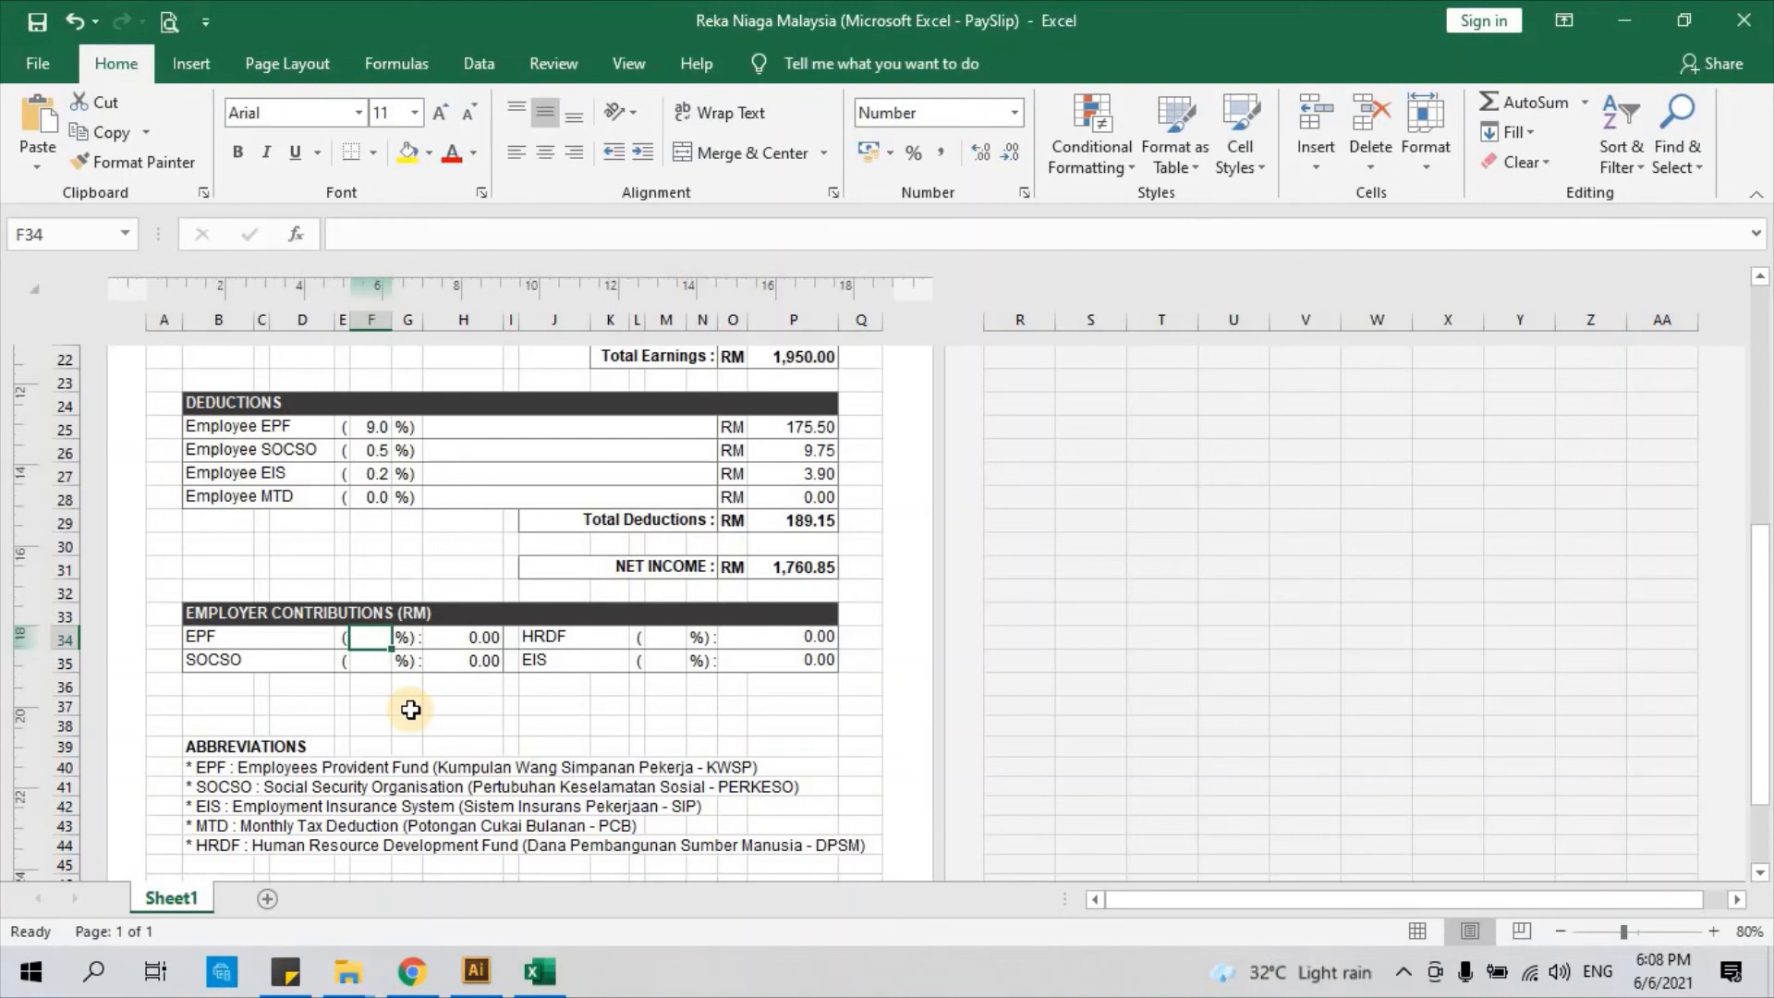
# Set the employer EPF rate to 13% (253.50) and employer SOCSO to 1.75% in F35
pyautogui.write('13')
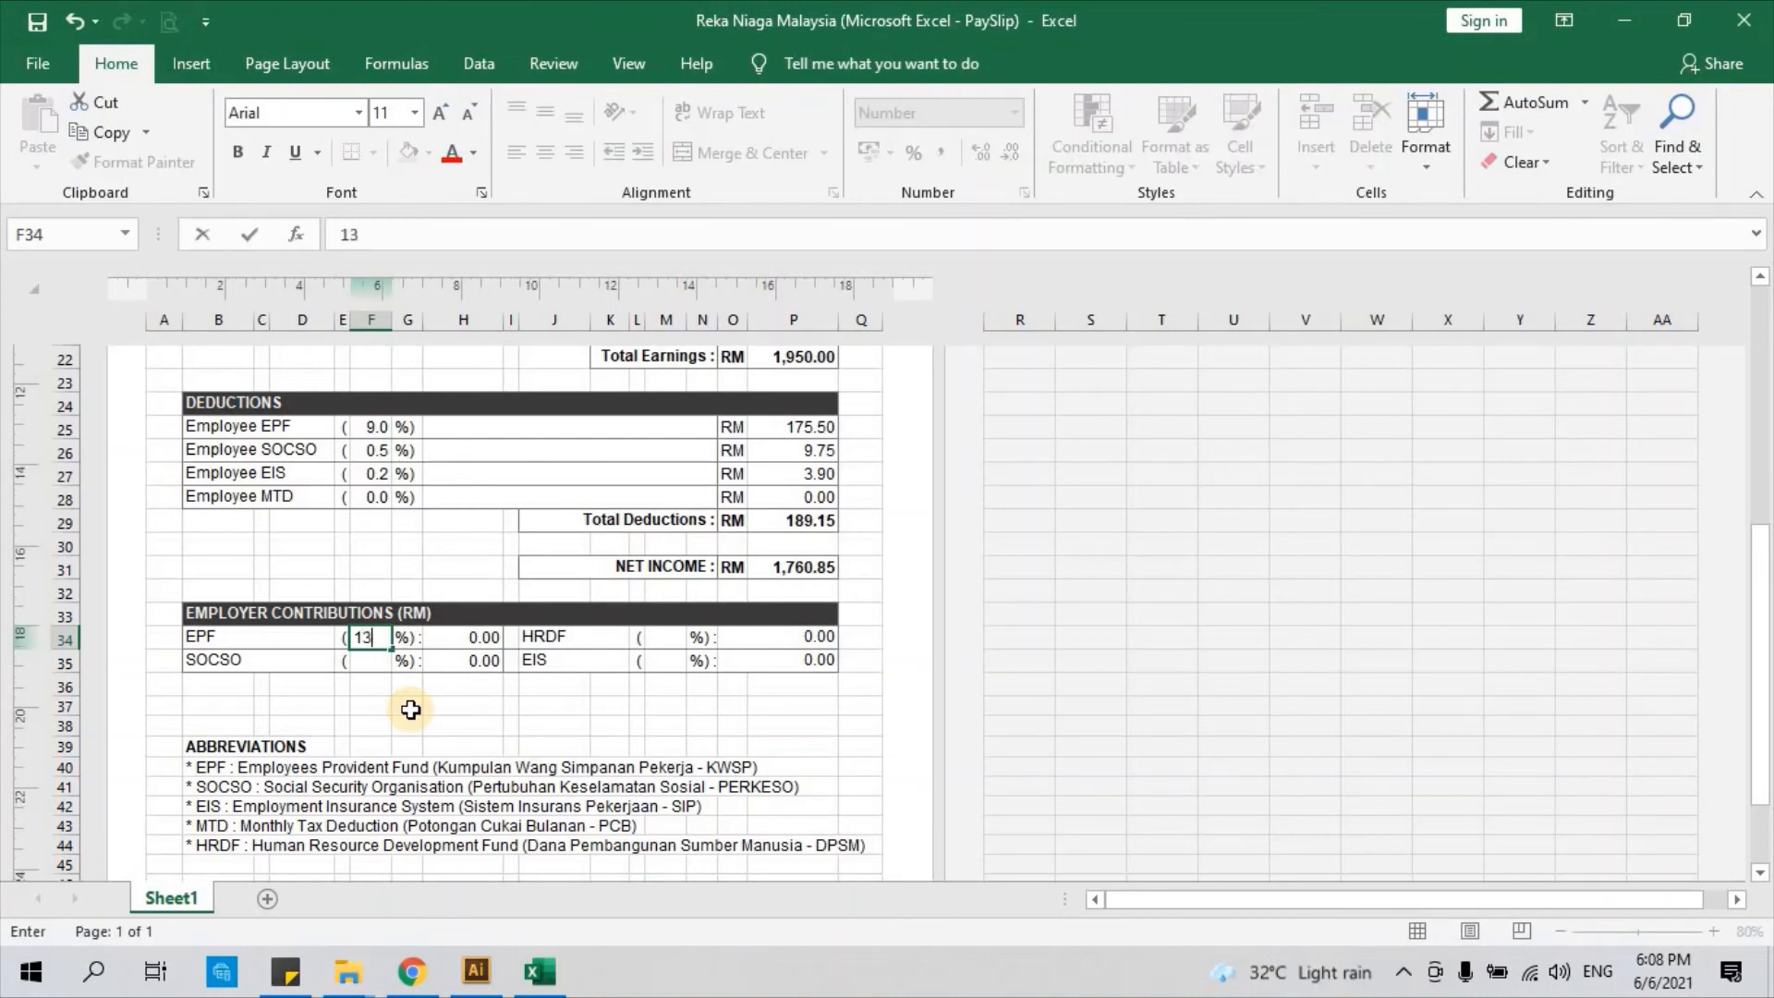
pyautogui.click(410, 710)
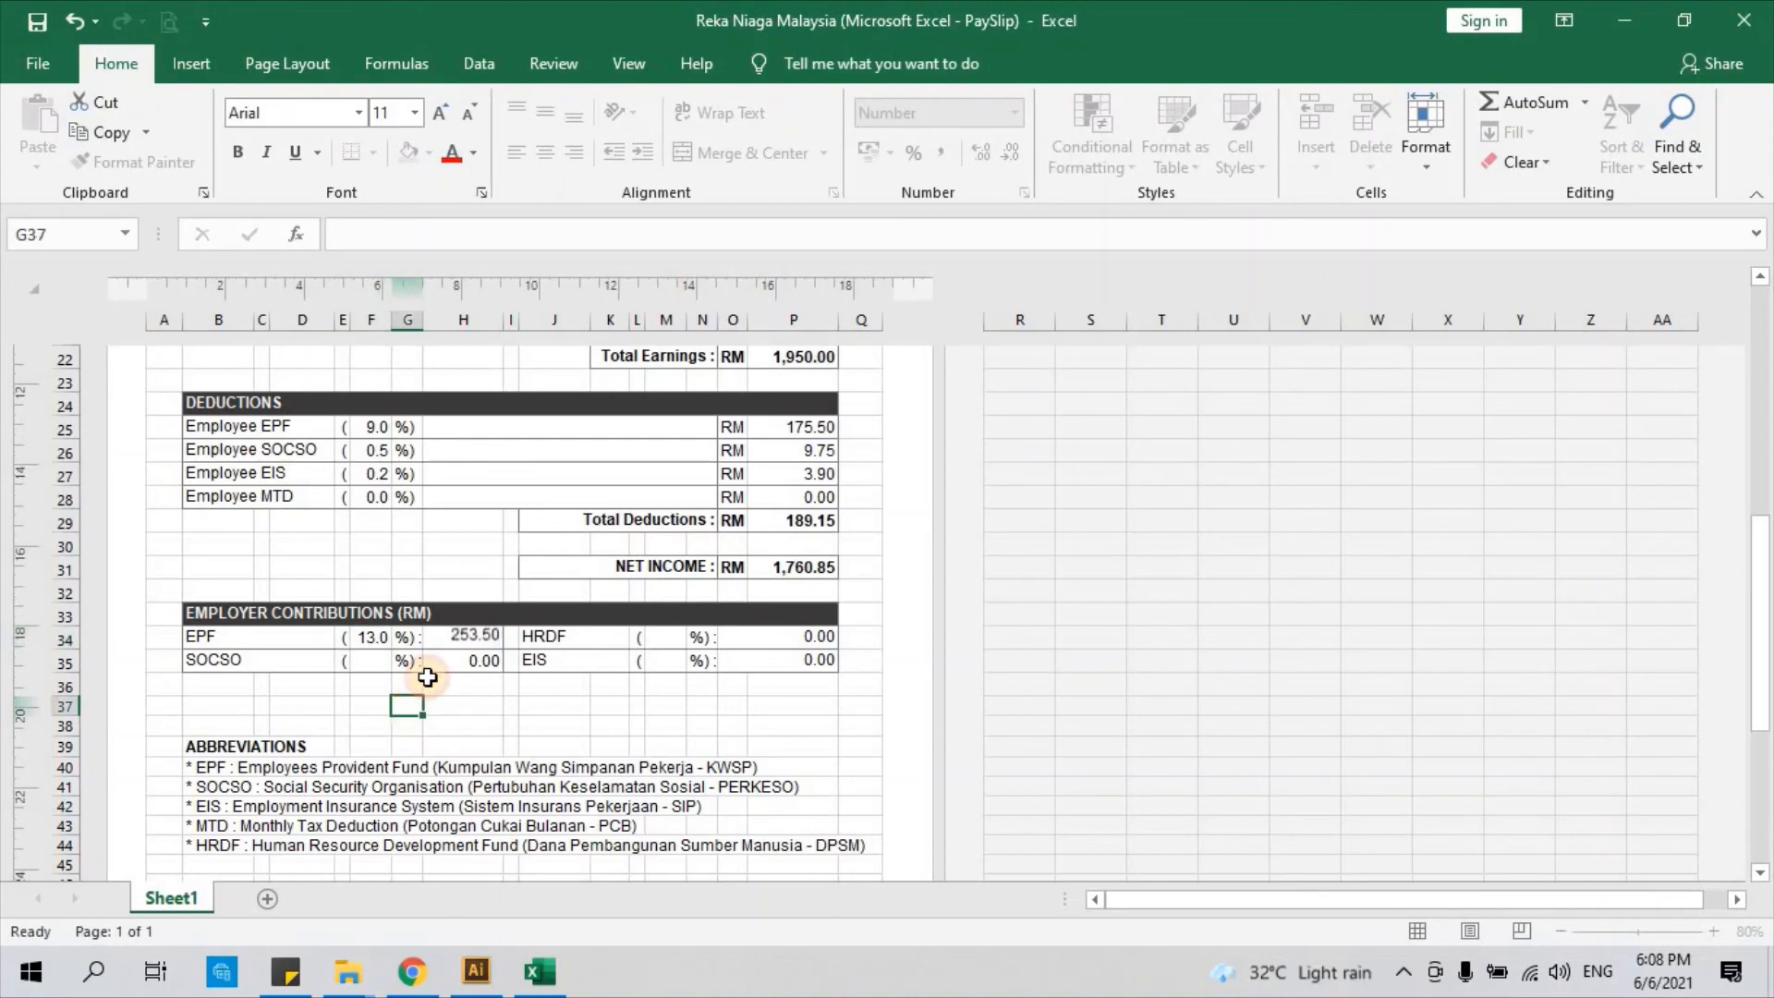
pyautogui.click(473, 638)
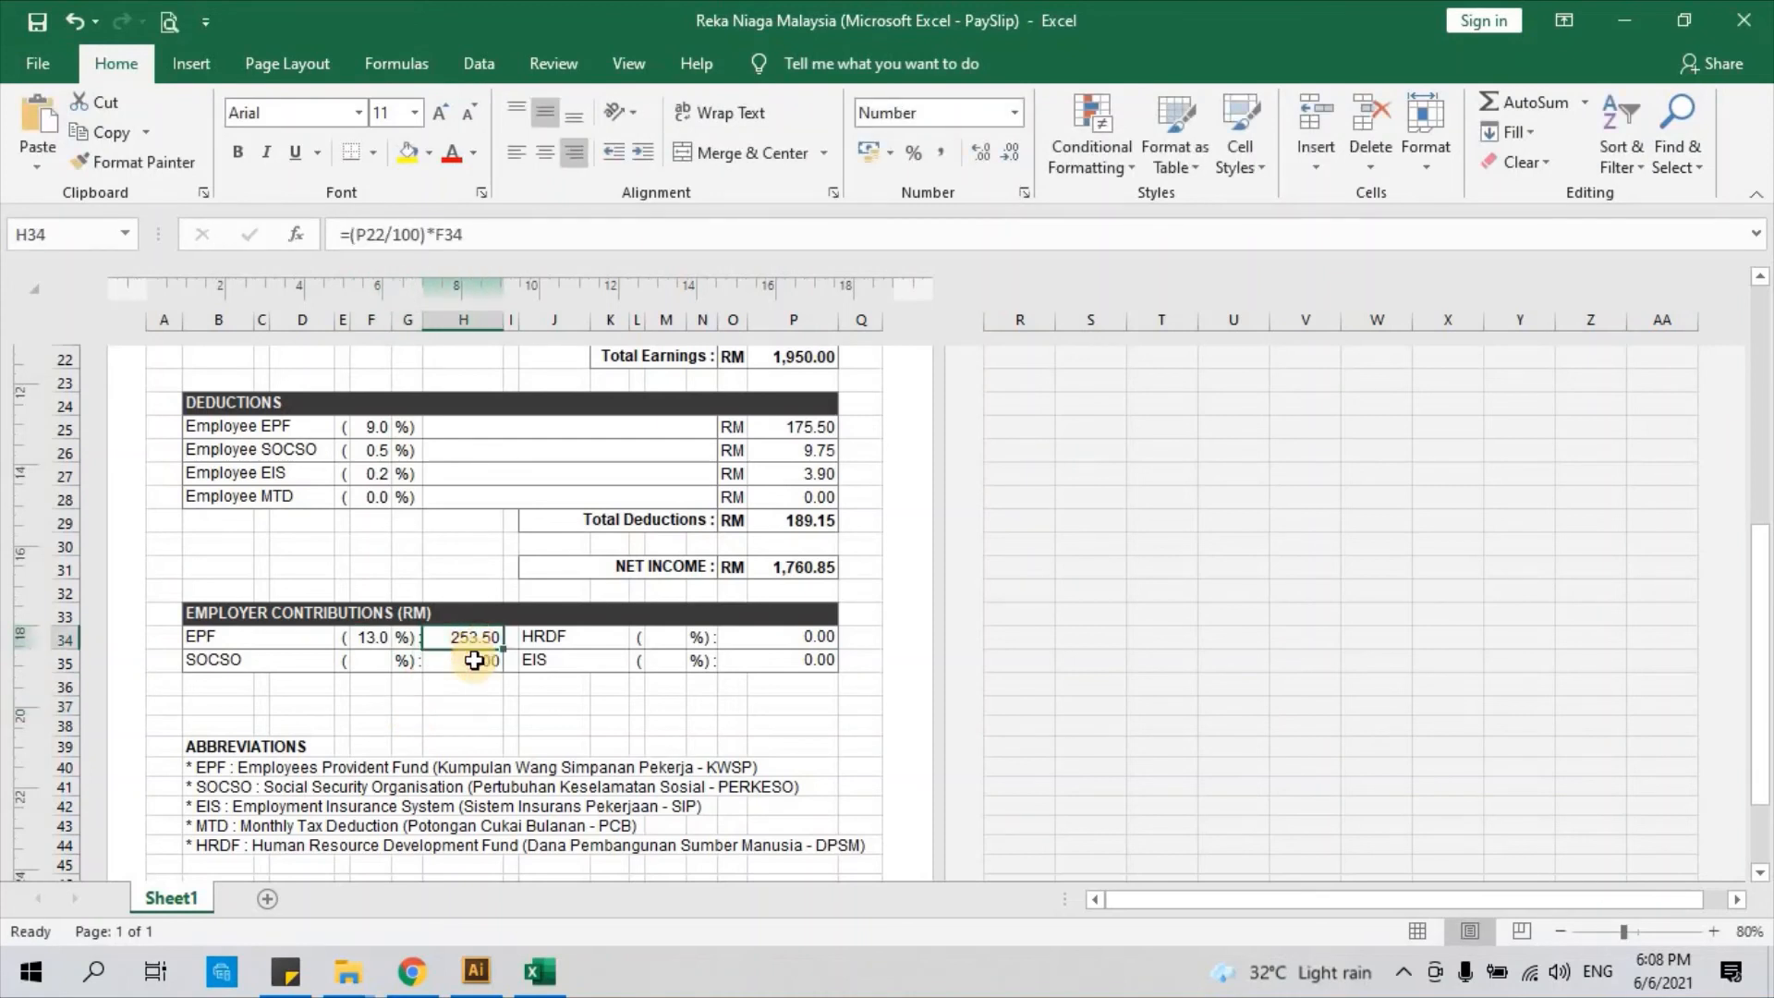
pyautogui.click(371, 661)
pyautogui.write('1')
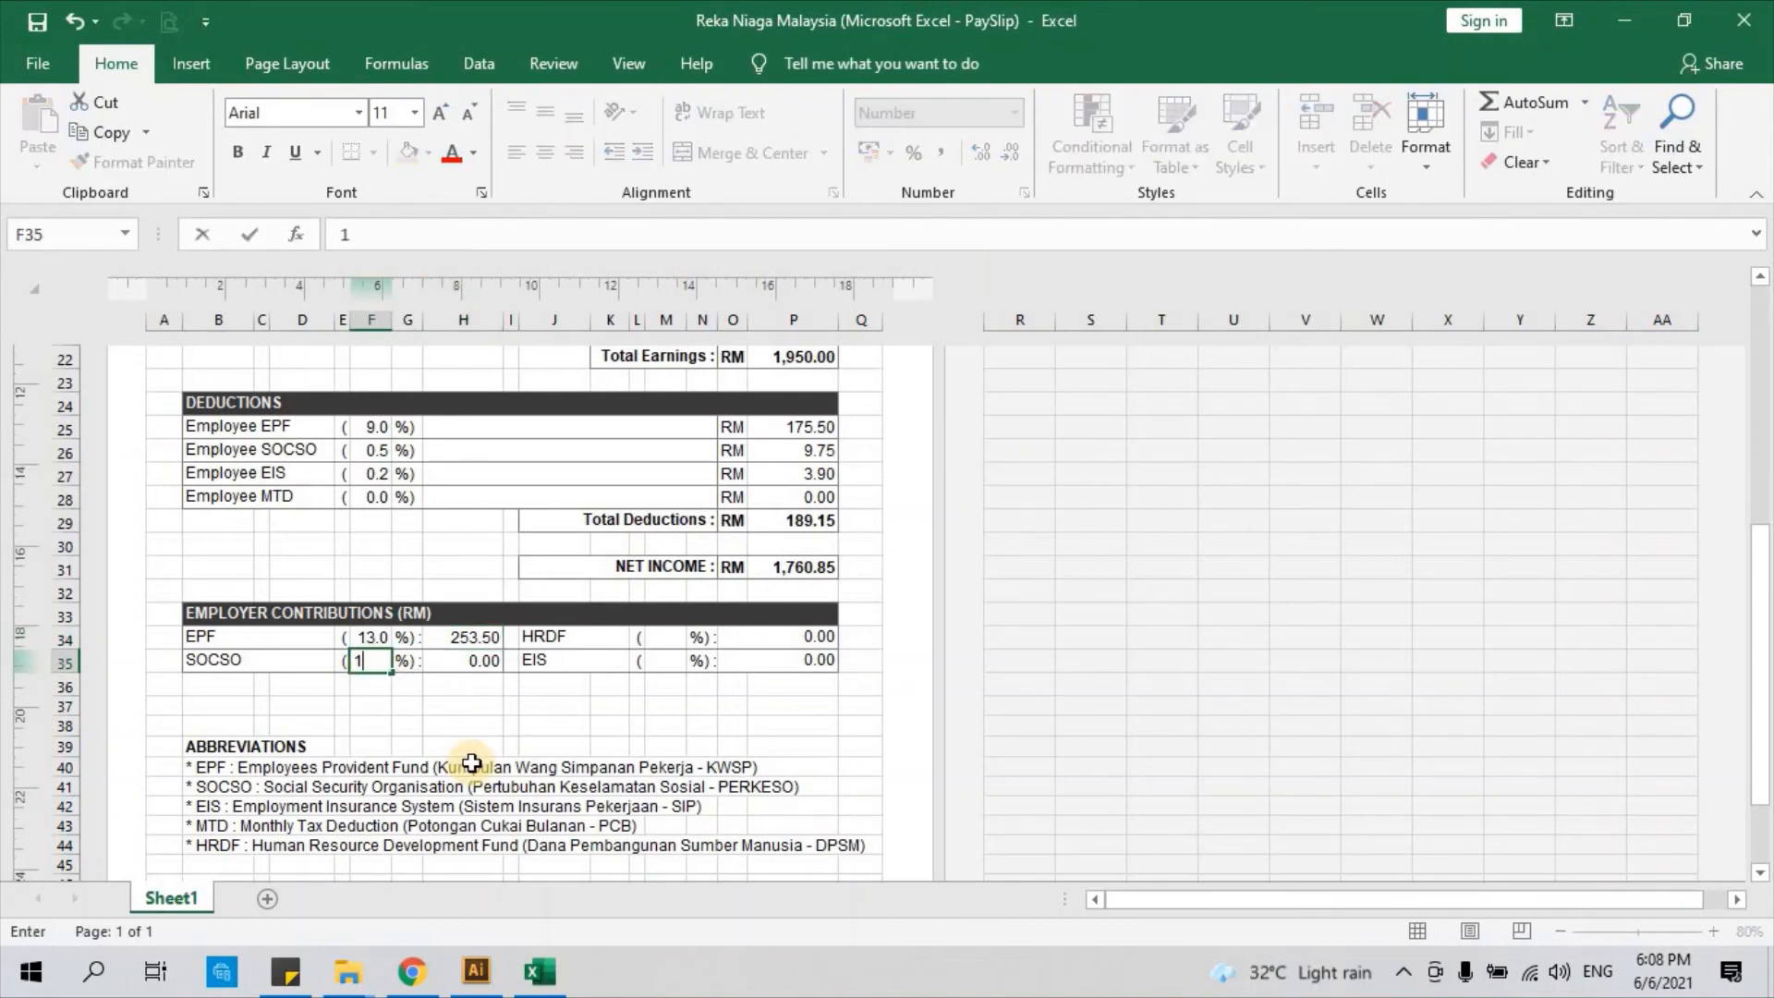
pyautogui.write('.75')
pyautogui.press('Return')
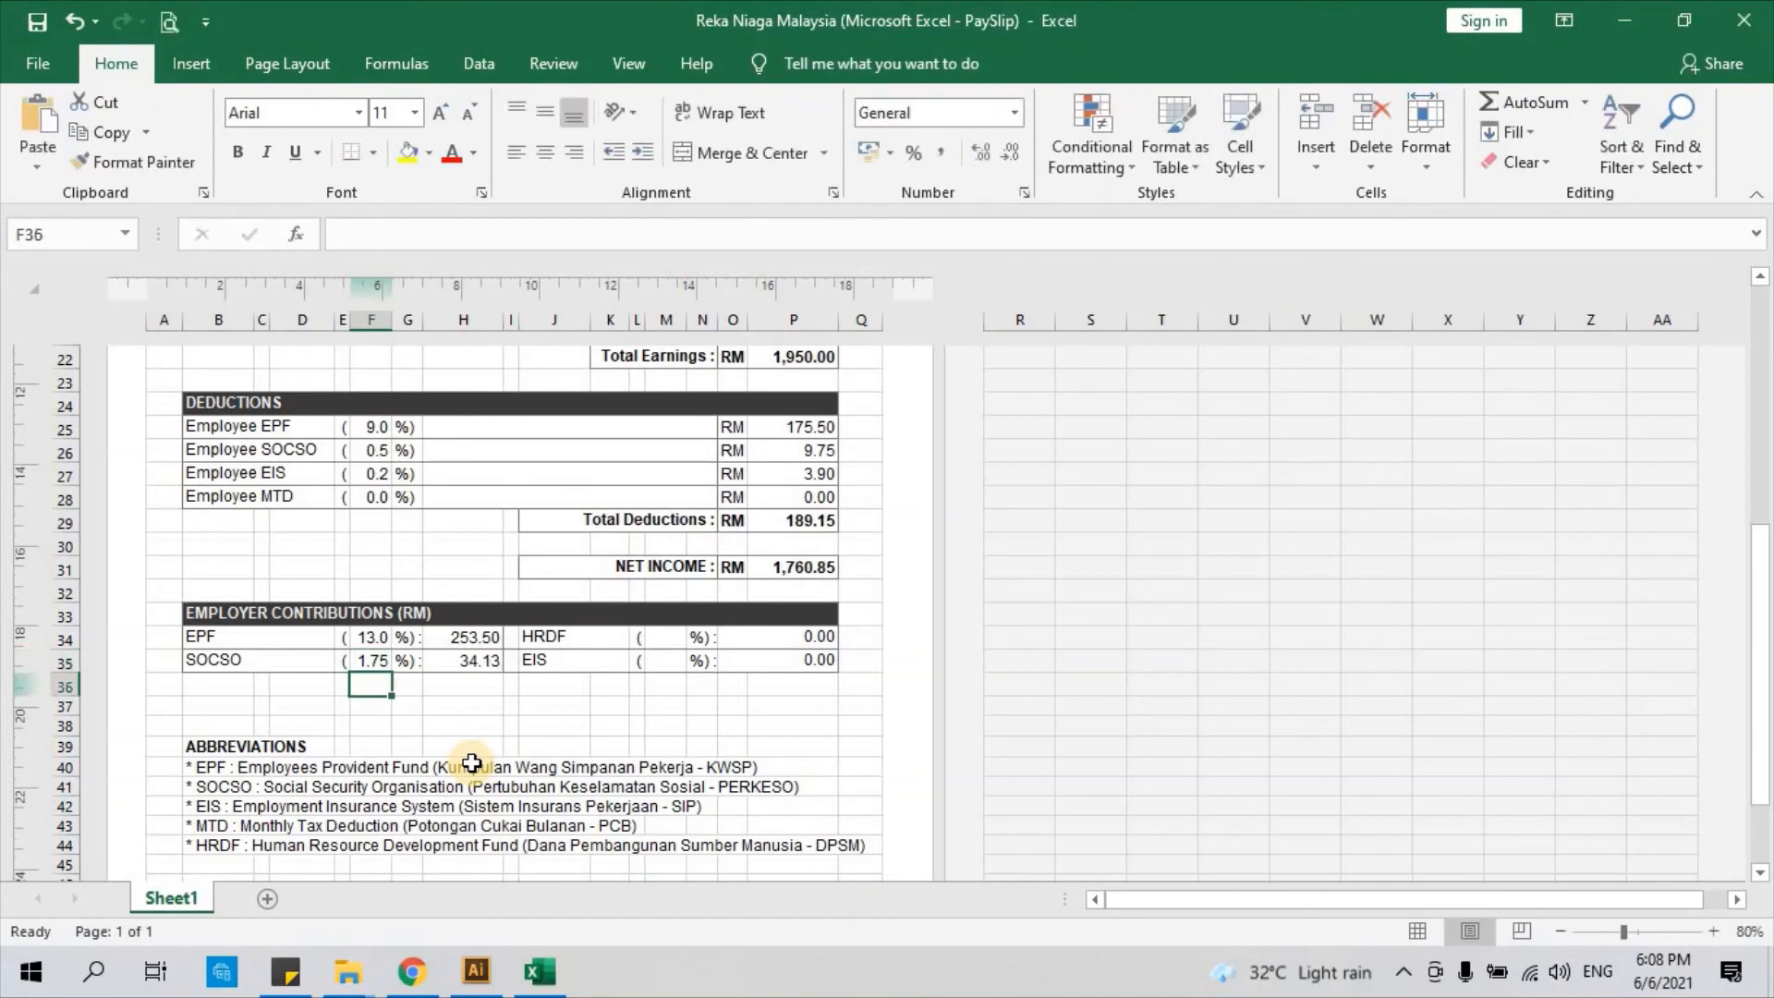
pyautogui.click(465, 661)
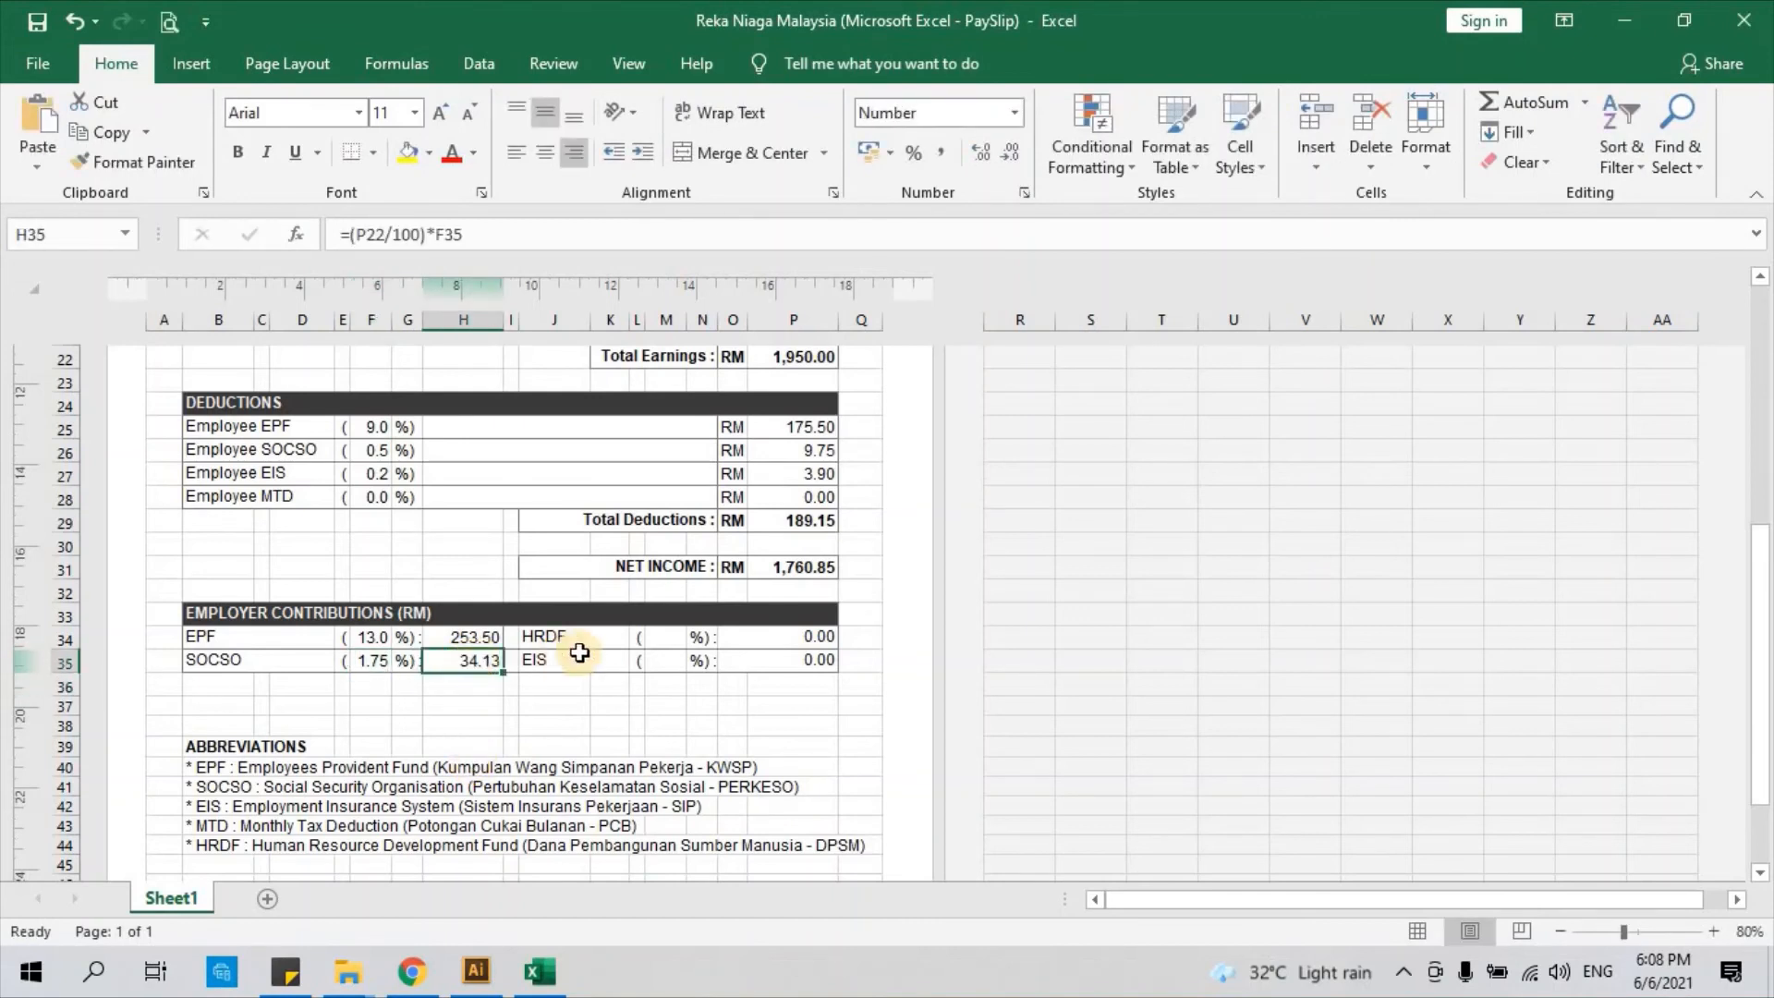
# Enter 0.5% HRDF in M34 and 0.2% EIS in M35, giving 9.75 and 3.90
pyautogui.click(664, 644)
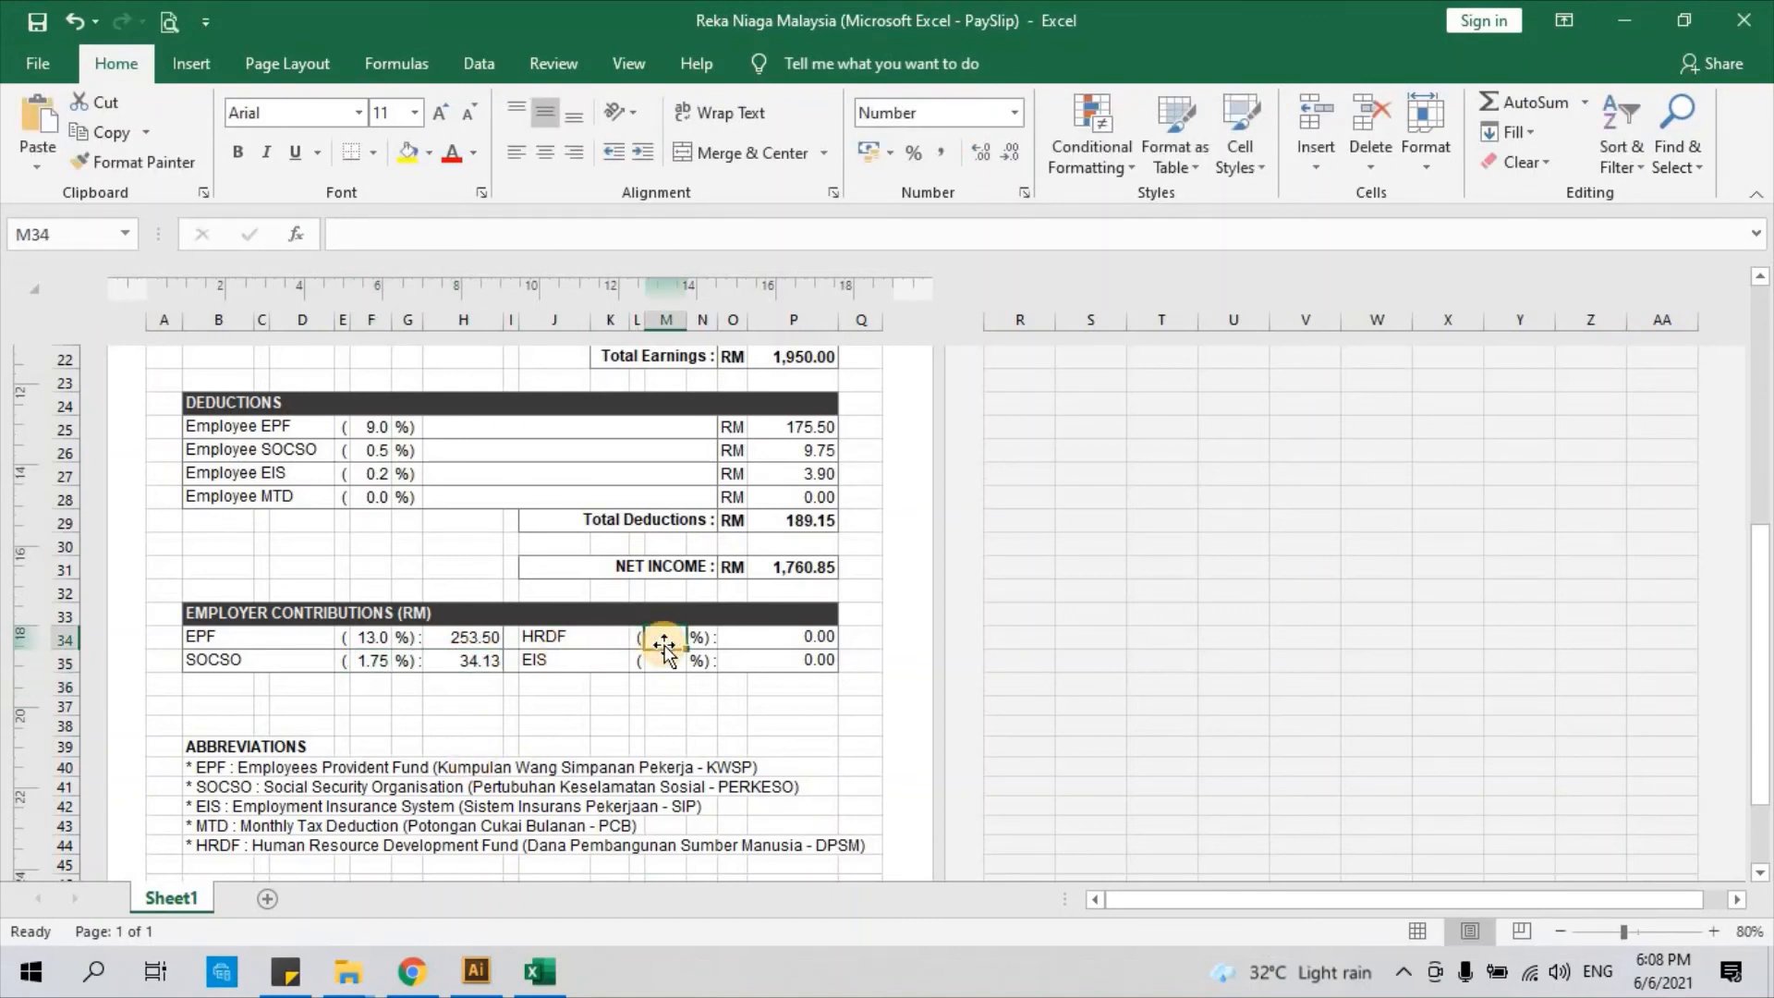
pyautogui.write('0')
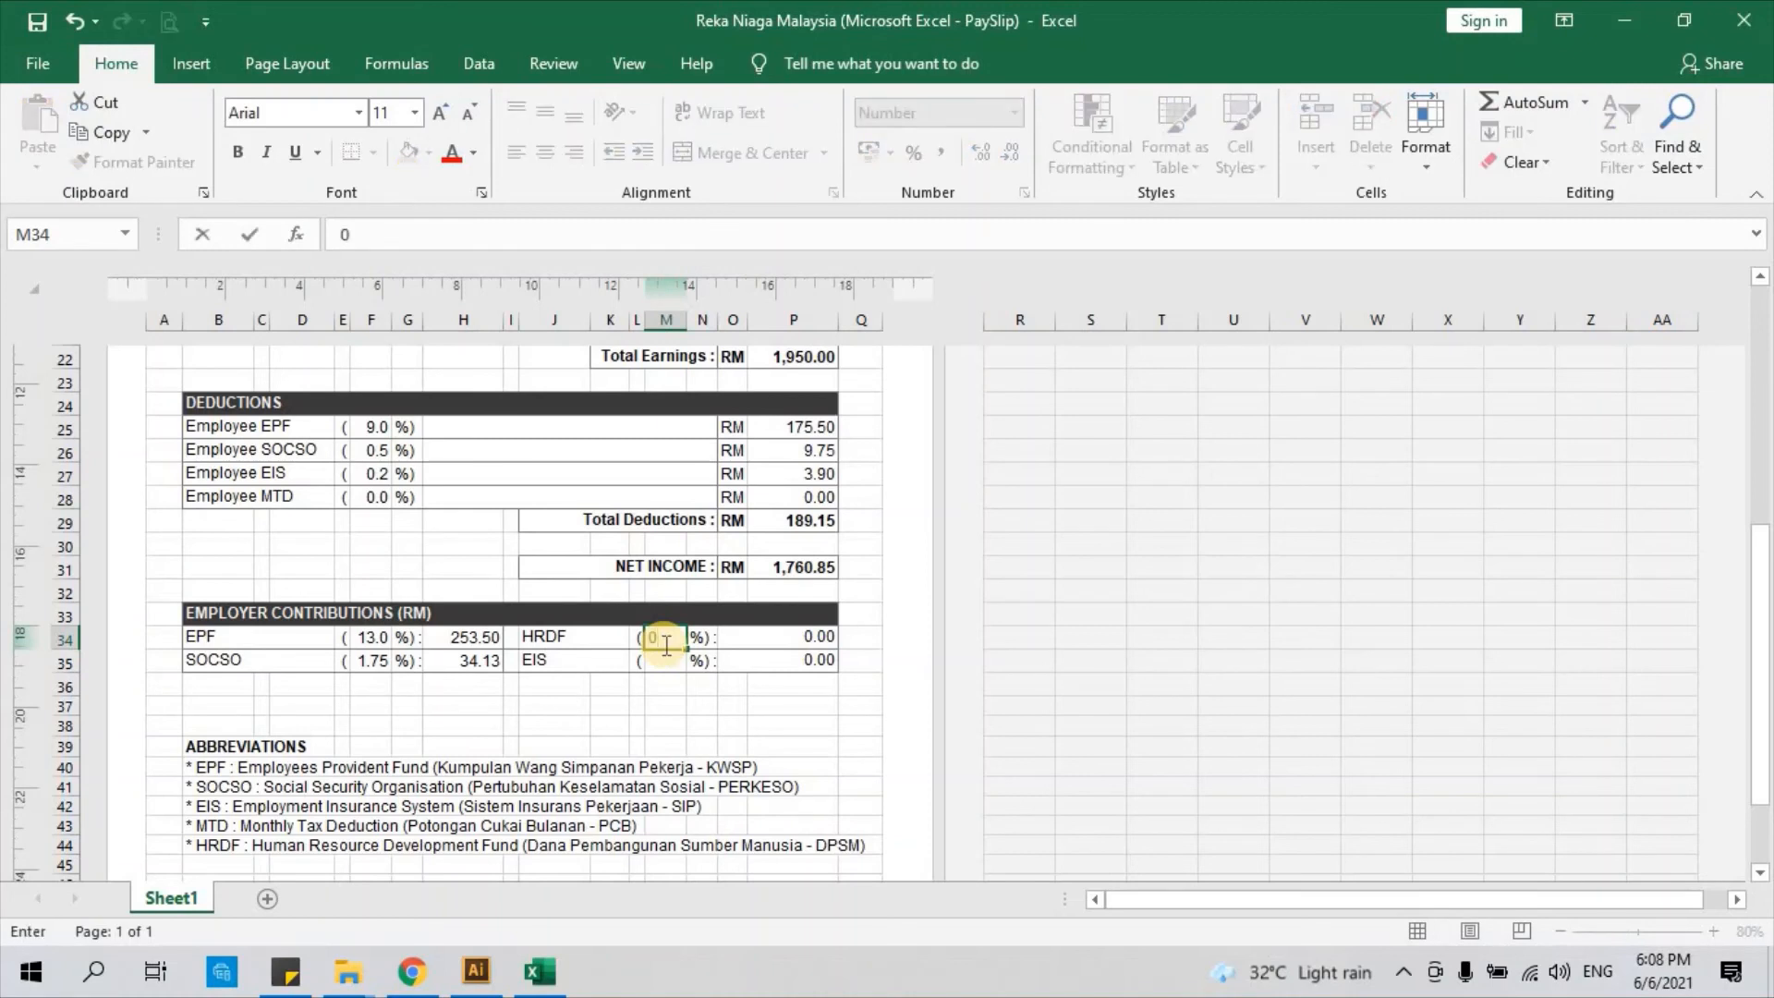
pyautogui.write('.5')
pyautogui.click(702, 705)
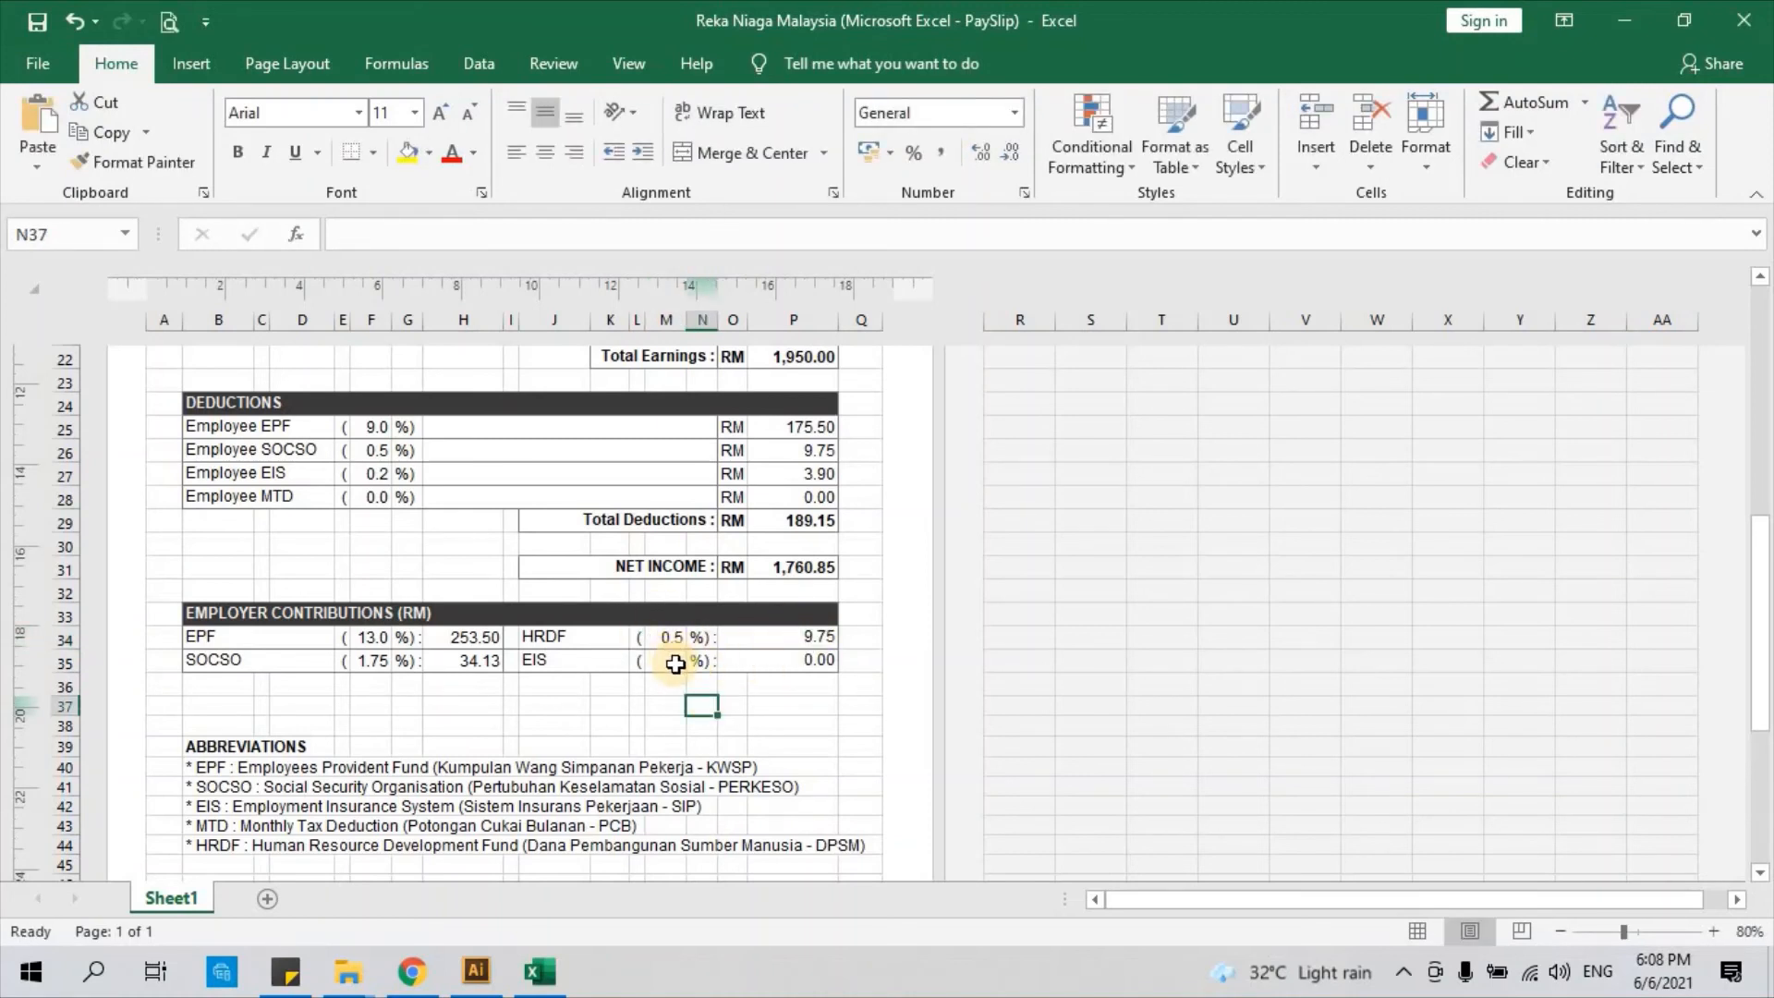
pyautogui.click(676, 666)
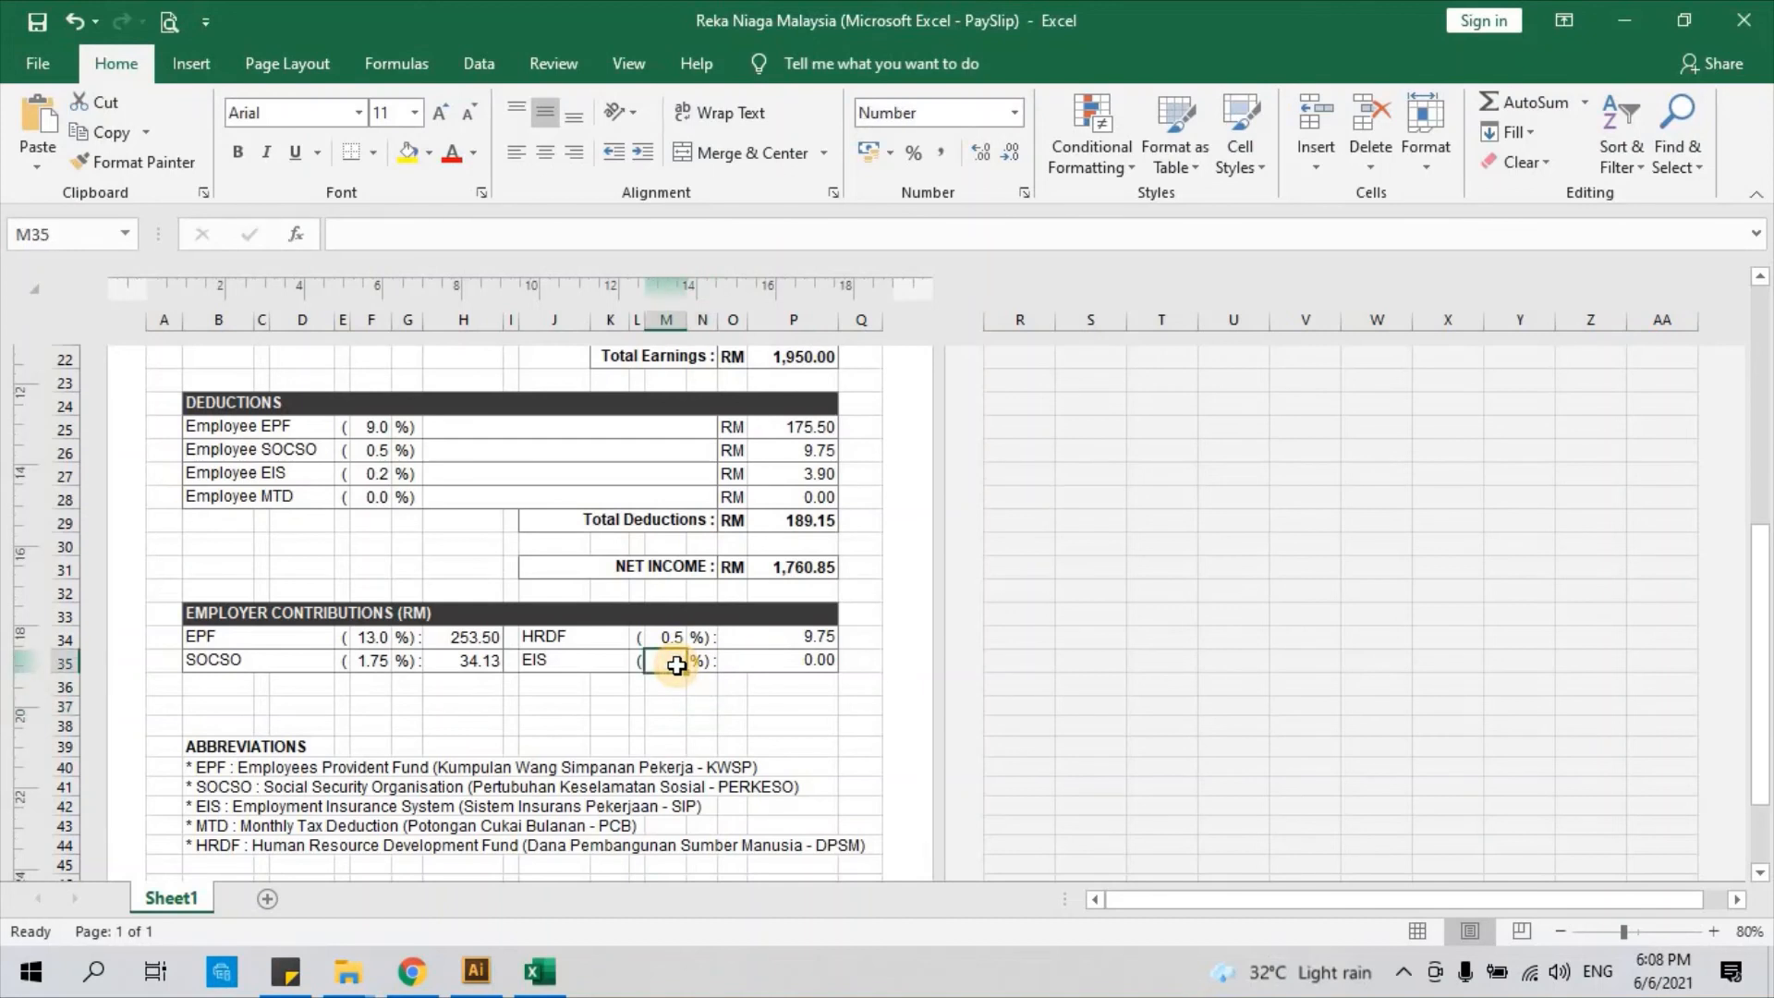
pyautogui.write('0.2')
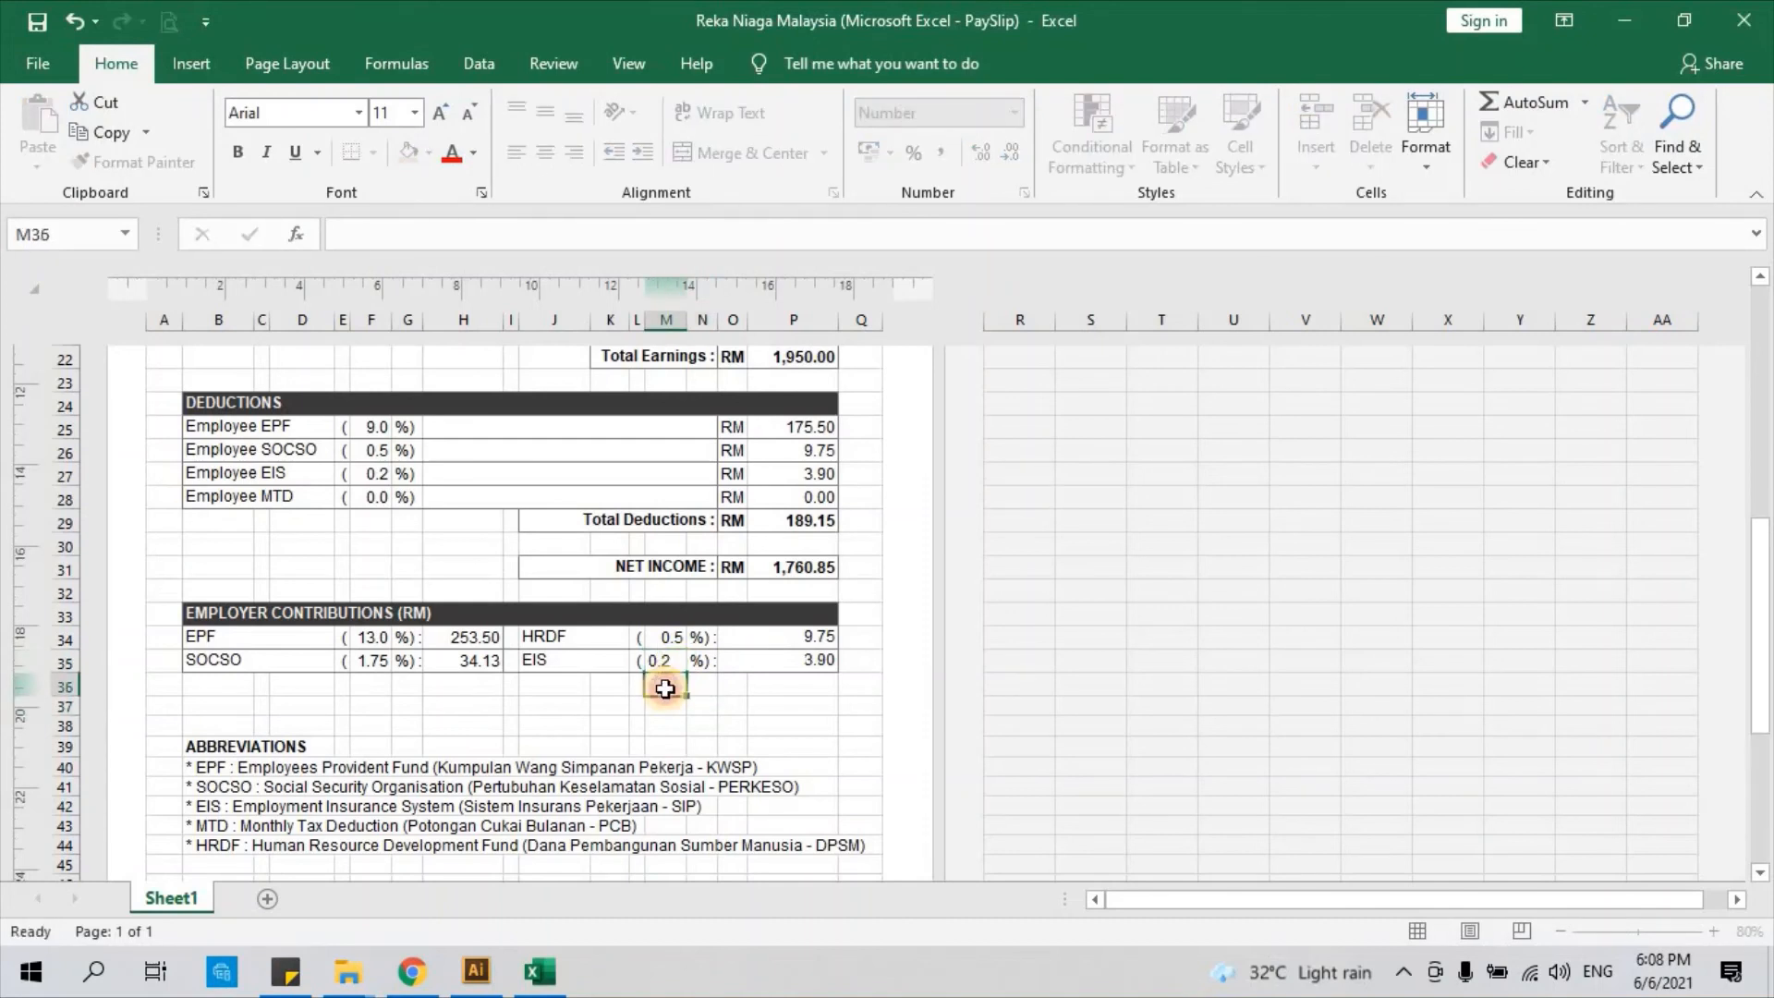
pyautogui.press('Return')
pyautogui.scroll(2, 518, 658)
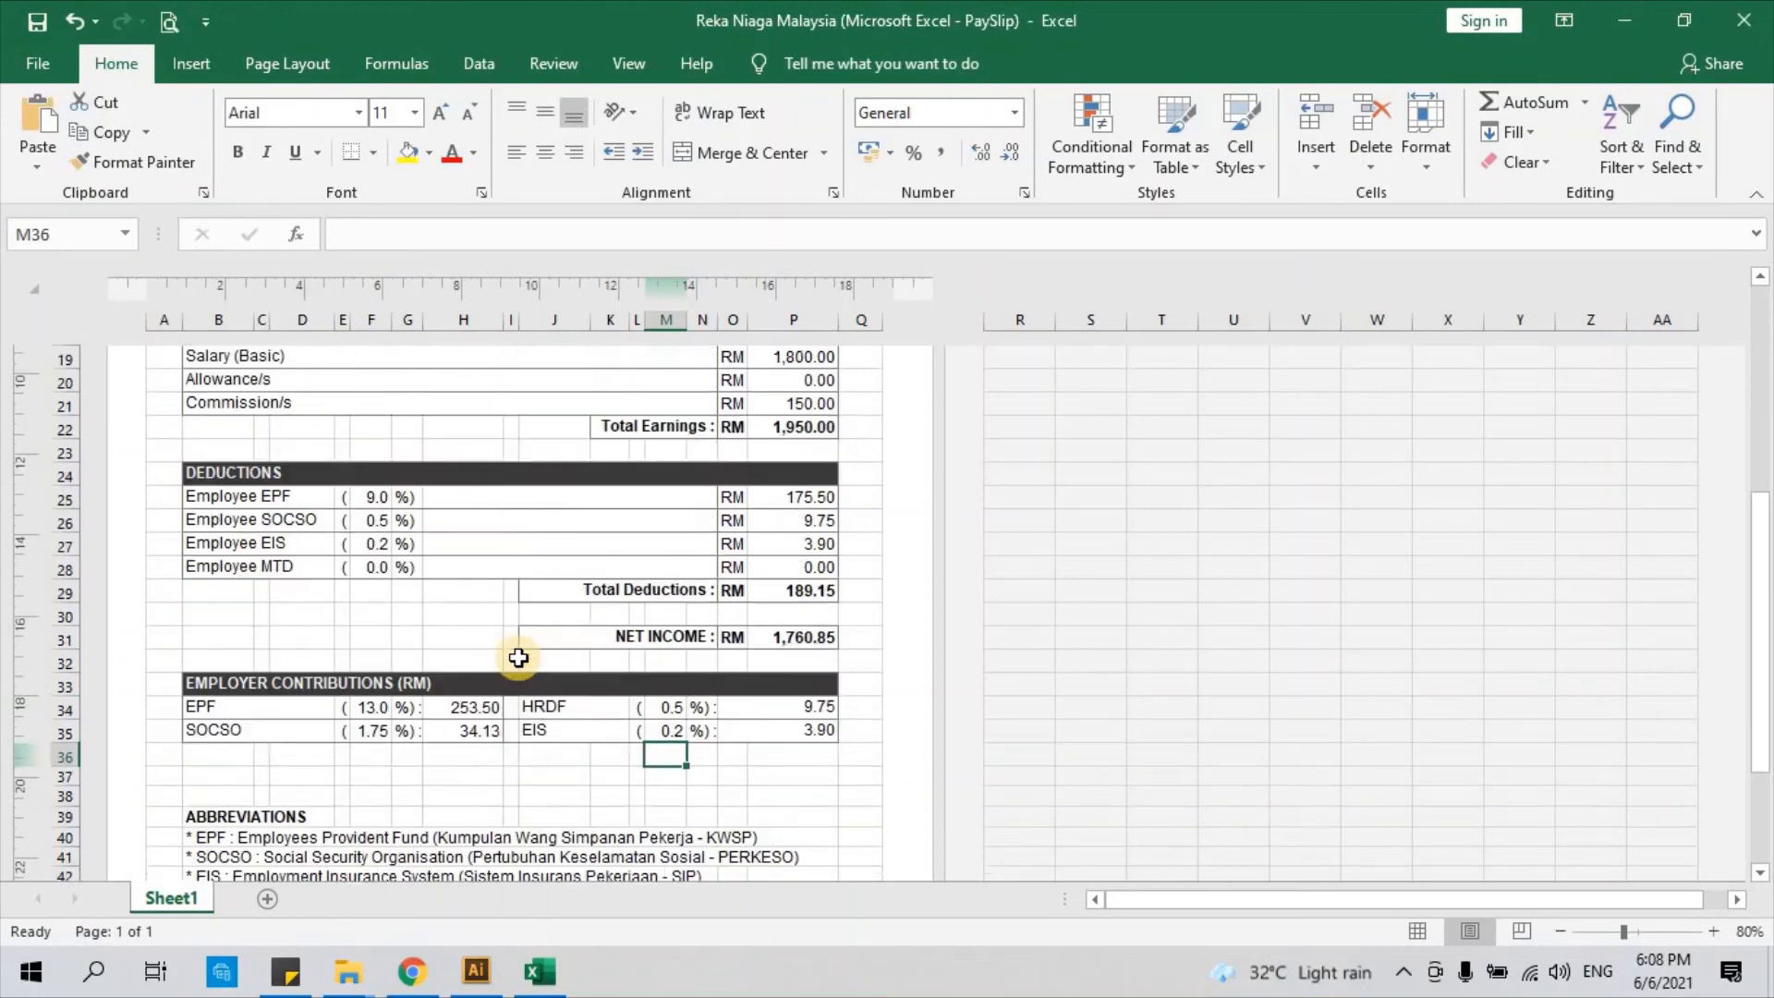
pyautogui.scroll(-3, 518, 658)
pyautogui.scroll(-1, 519, 658)
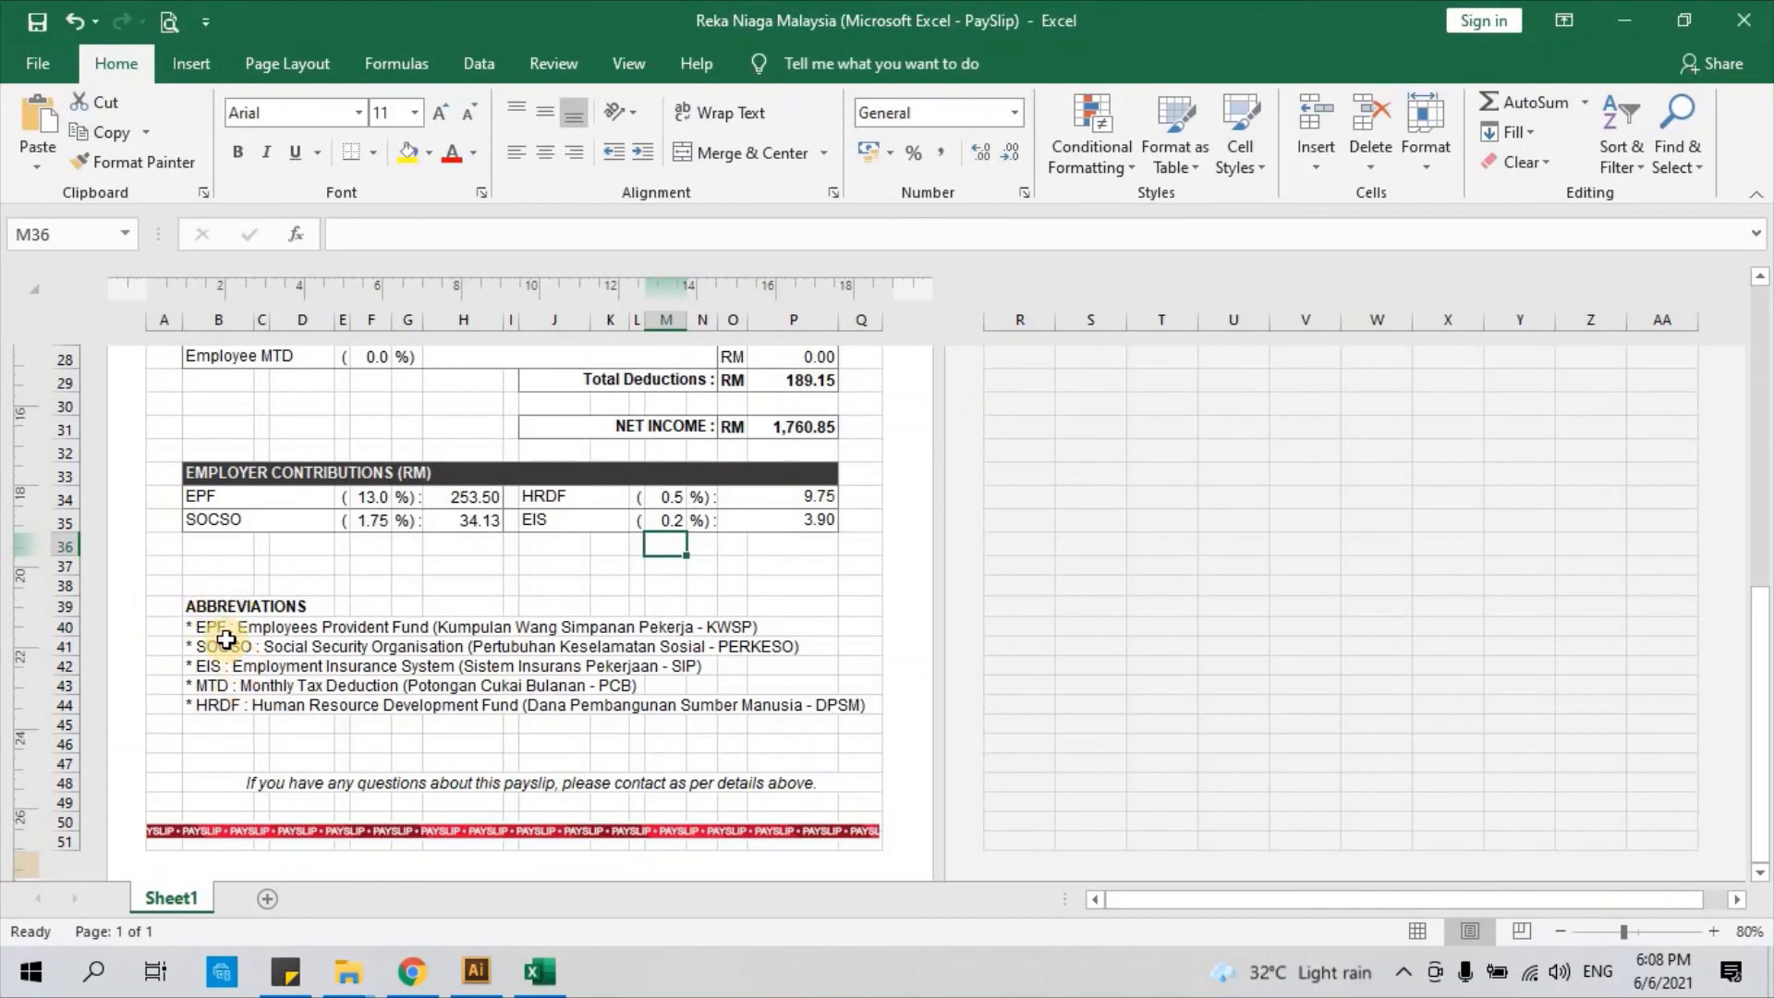
pyautogui.click(226, 632)
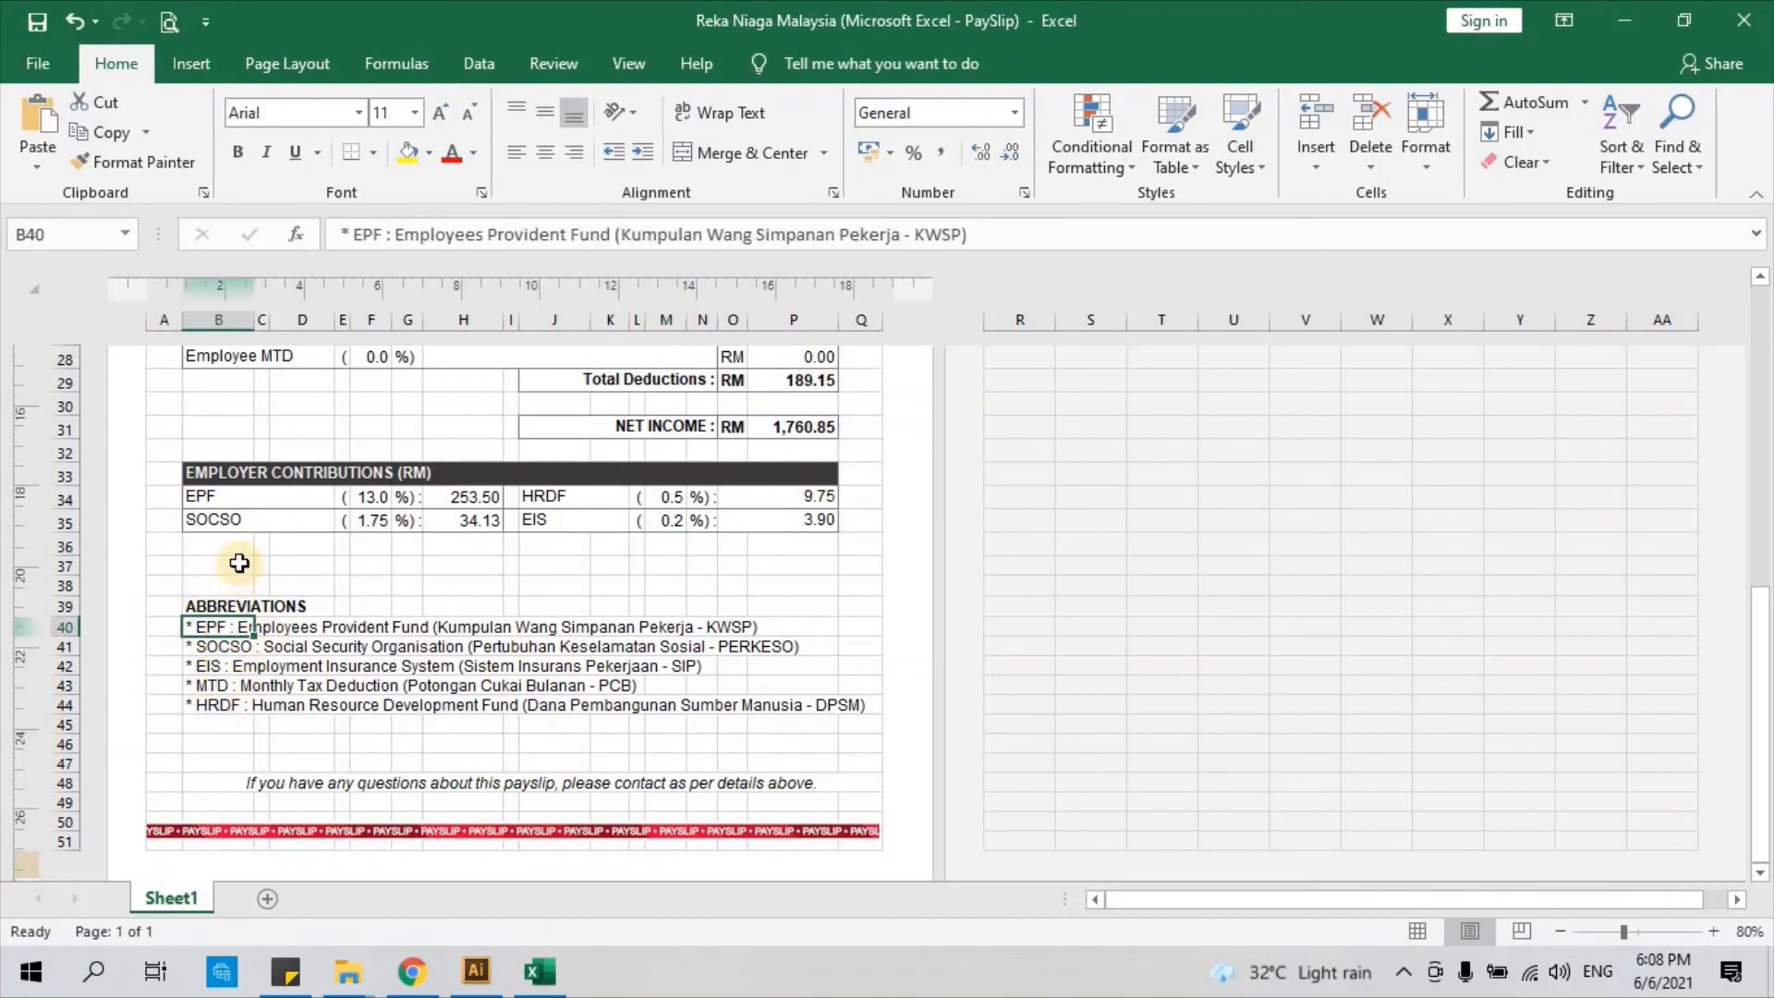
pyautogui.scroll(1, 220, 588)
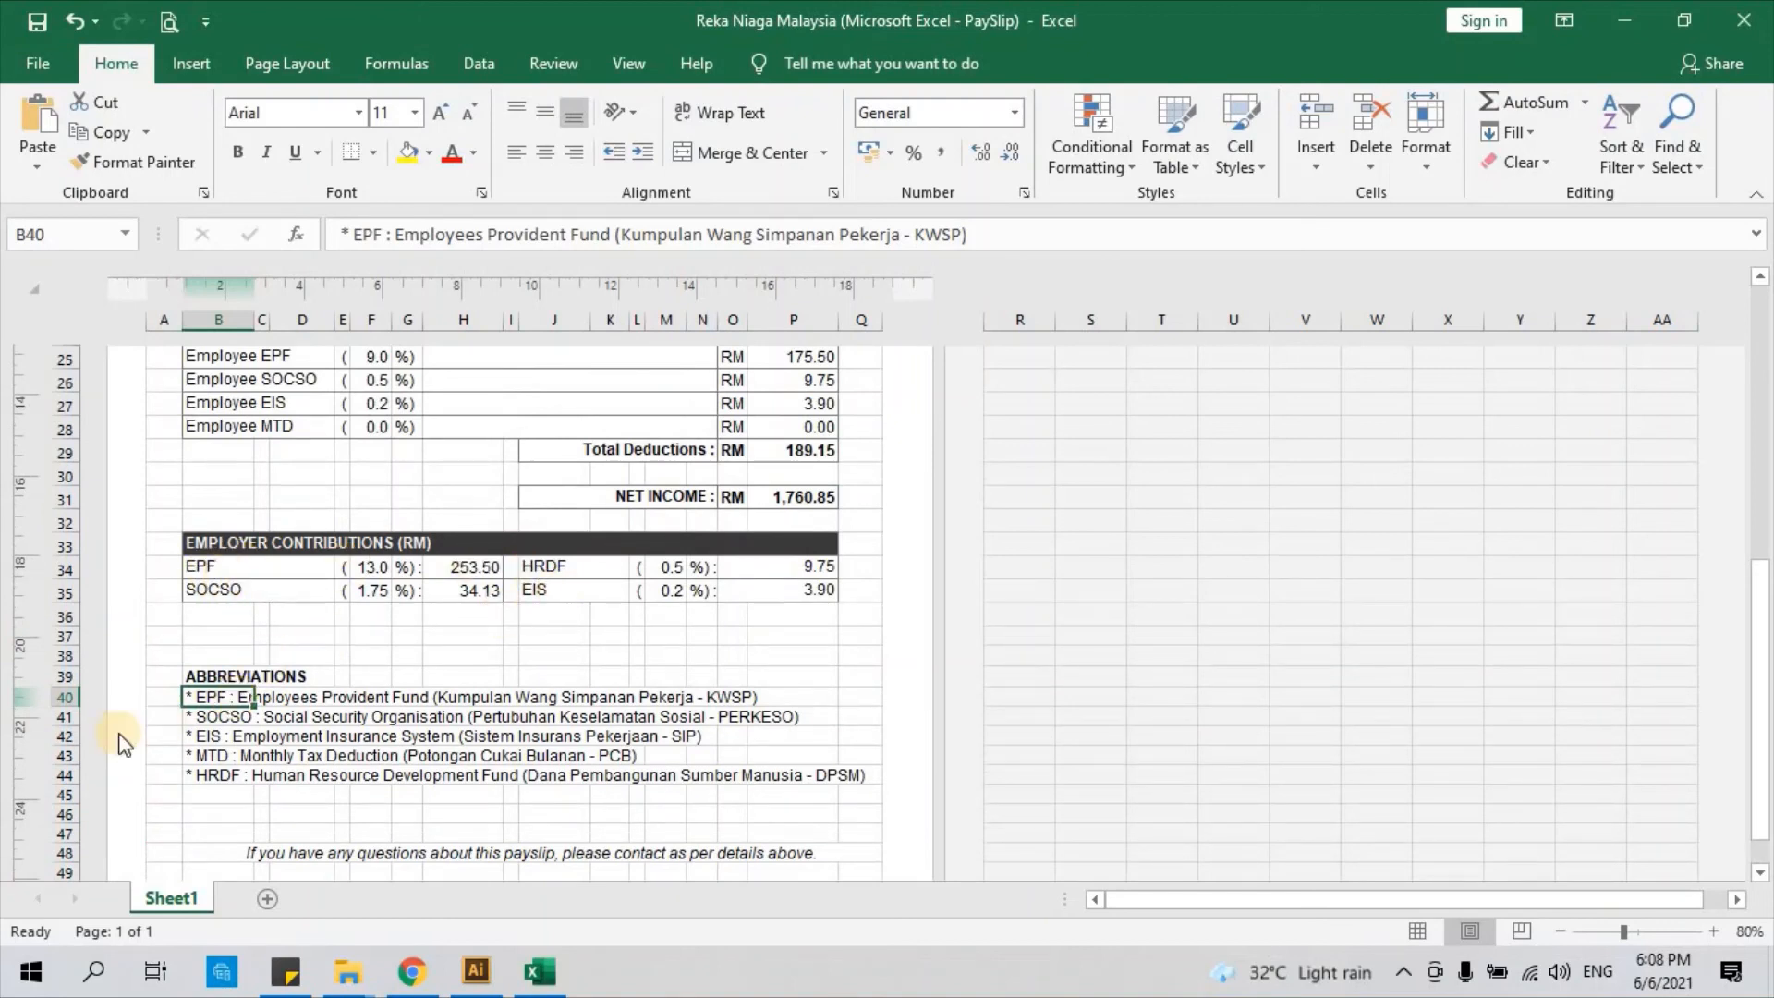
pyautogui.click(167, 696)
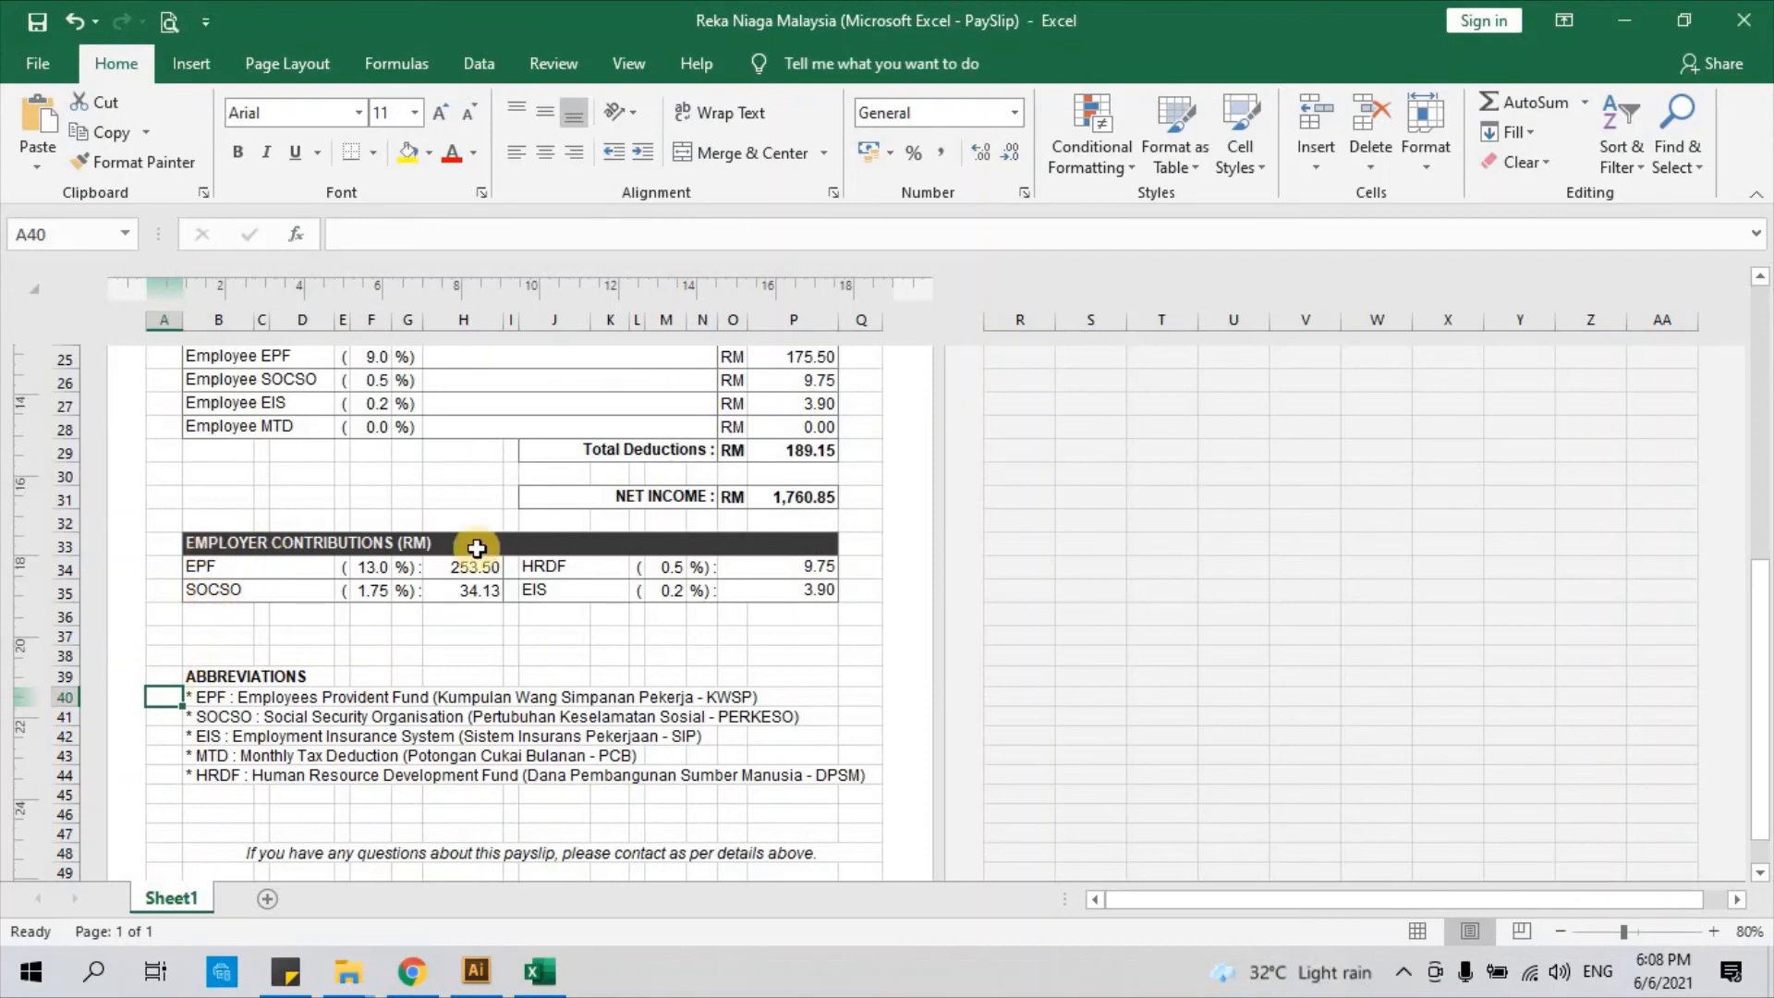
pyautogui.scroll(1, 528, 608)
pyautogui.scroll(-2, 528, 608)
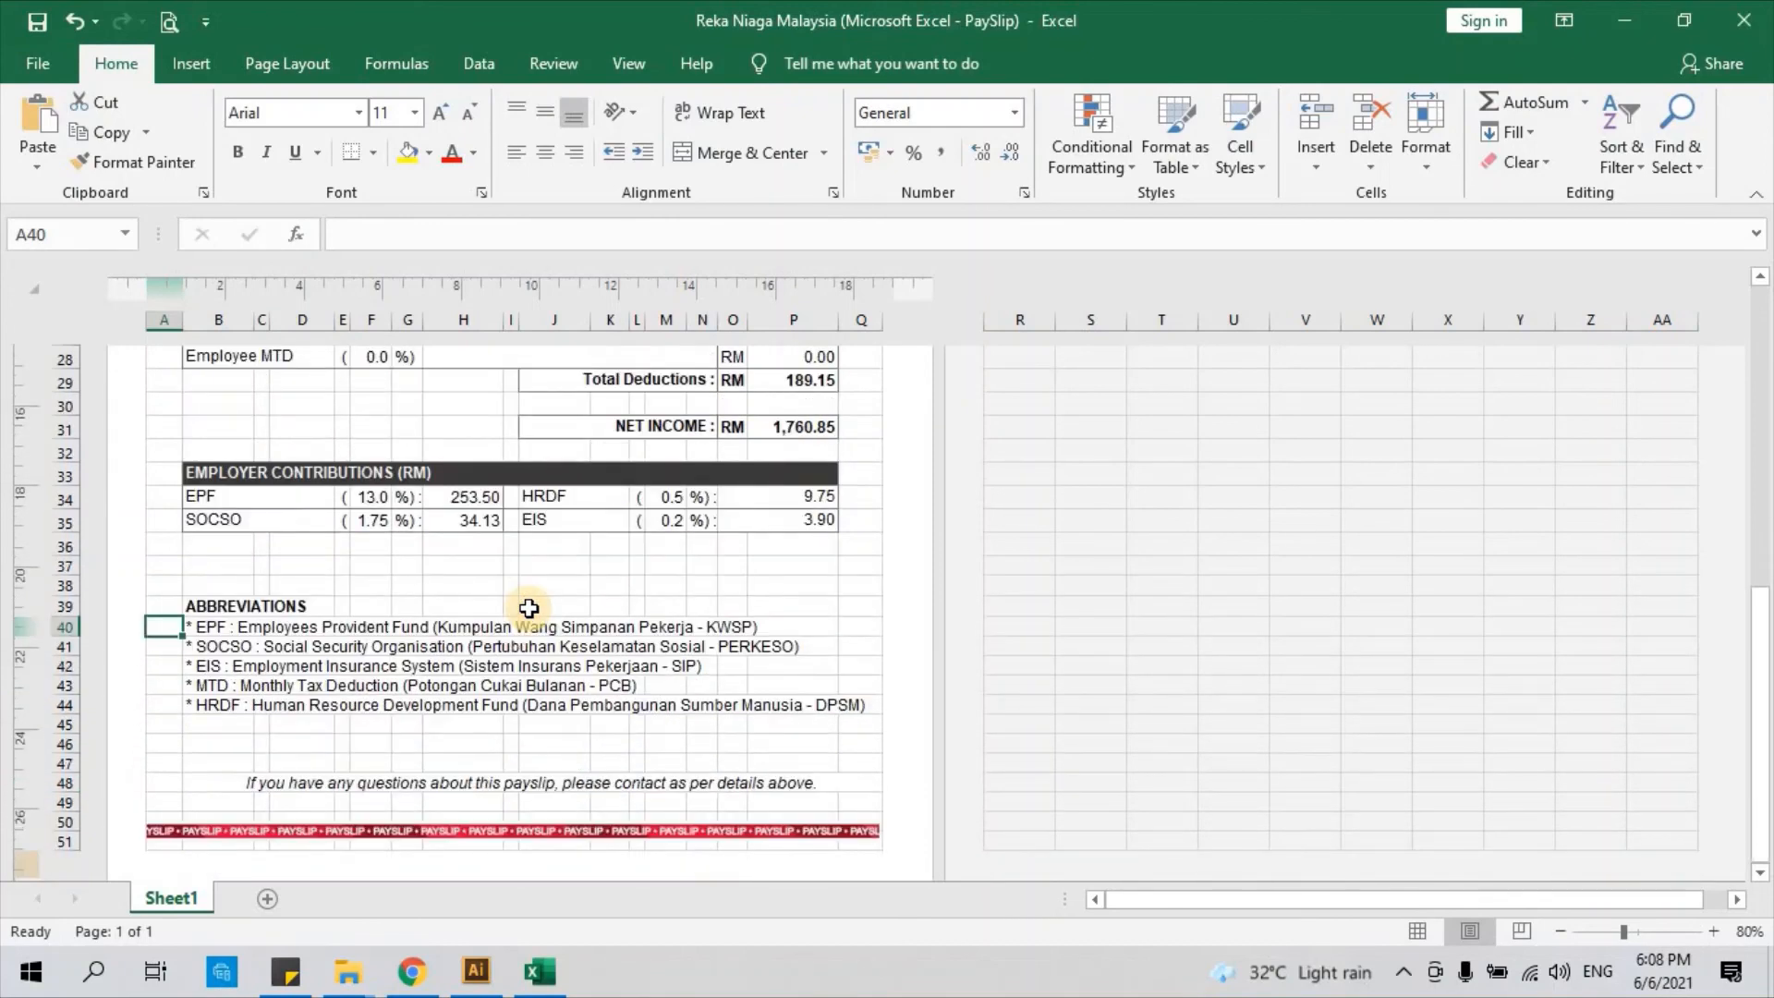
pyautogui.scroll(-1, 529, 608)
pyautogui.scroll(6, 529, 608)
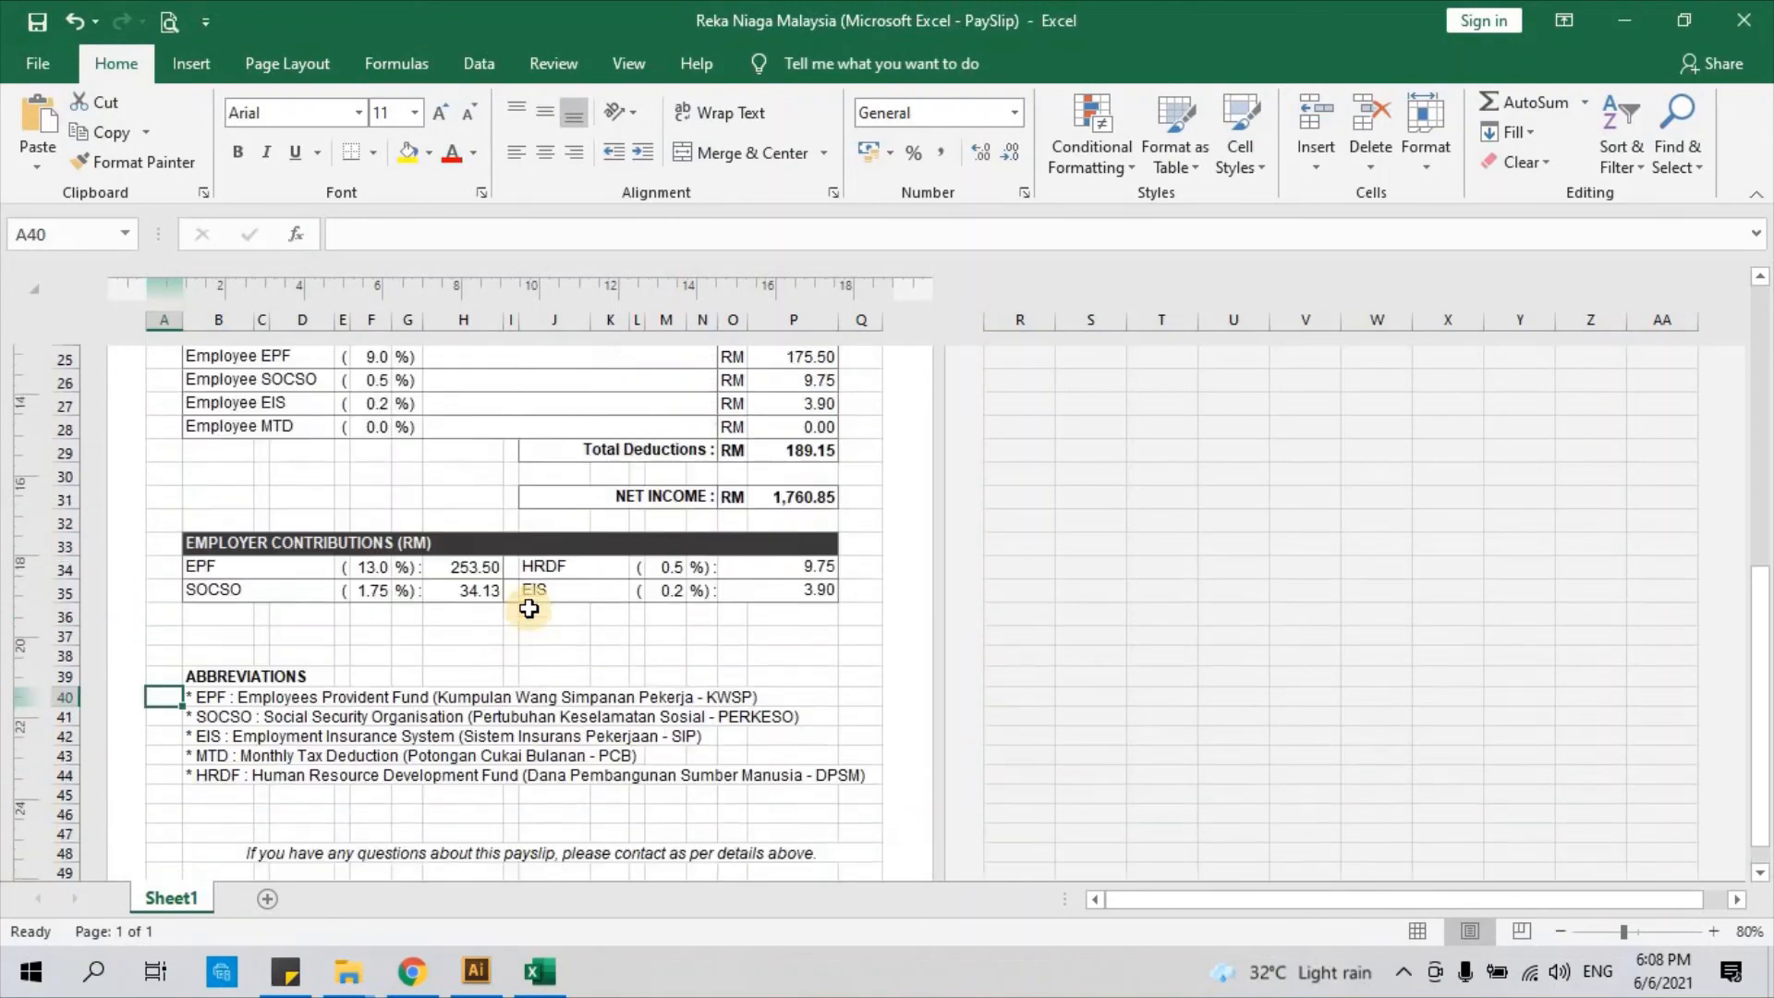
pyautogui.scroll(5, 528, 608)
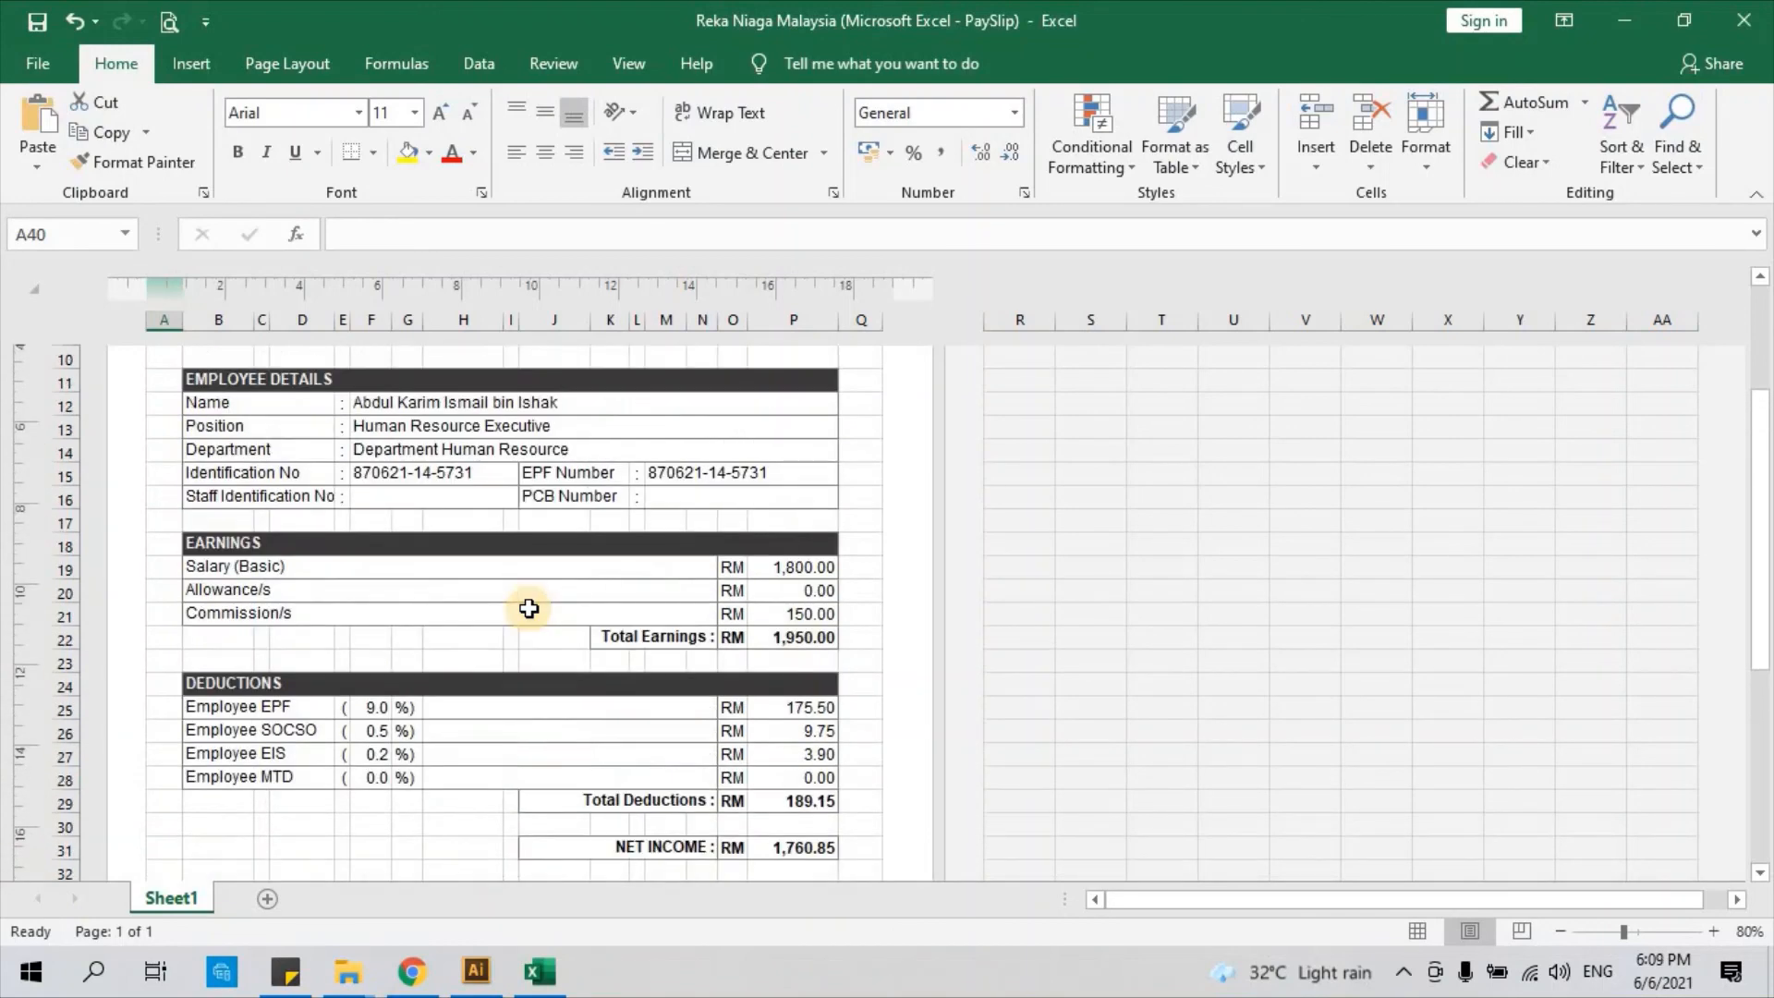
pyautogui.scroll(-3, 528, 608)
pyautogui.scroll(-5, 529, 608)
pyautogui.scroll(-1, 528, 608)
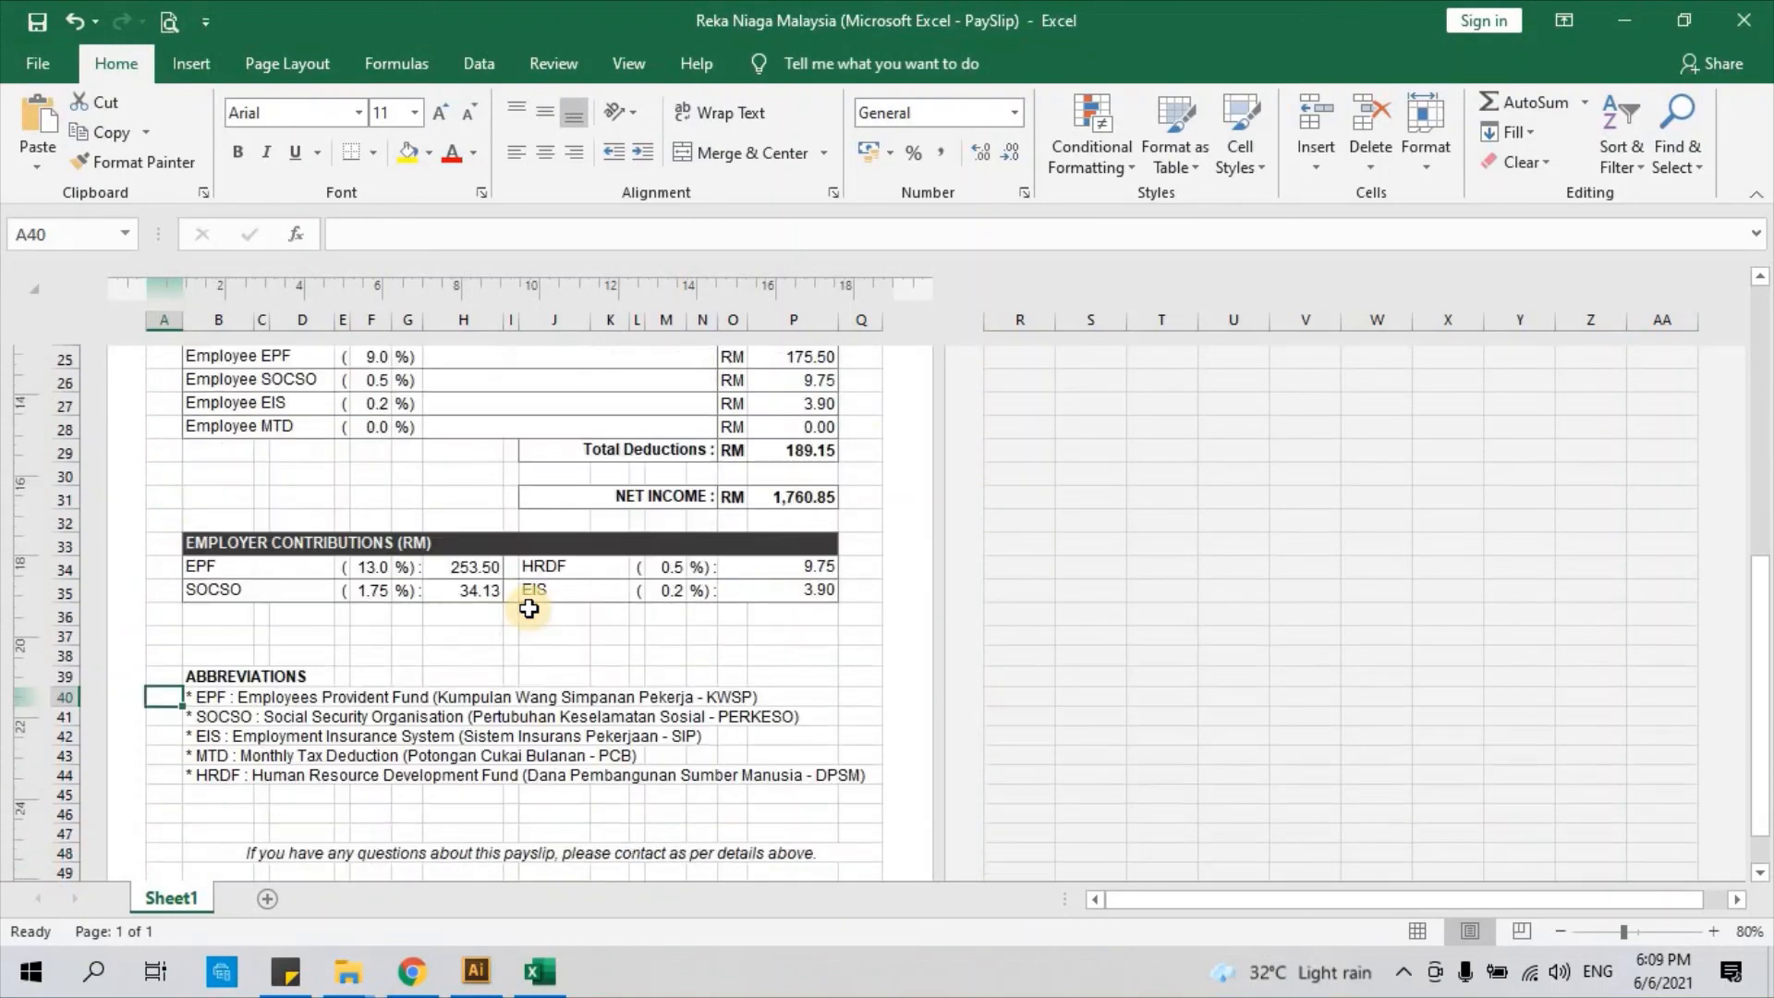
pyautogui.scroll(-1, 529, 608)
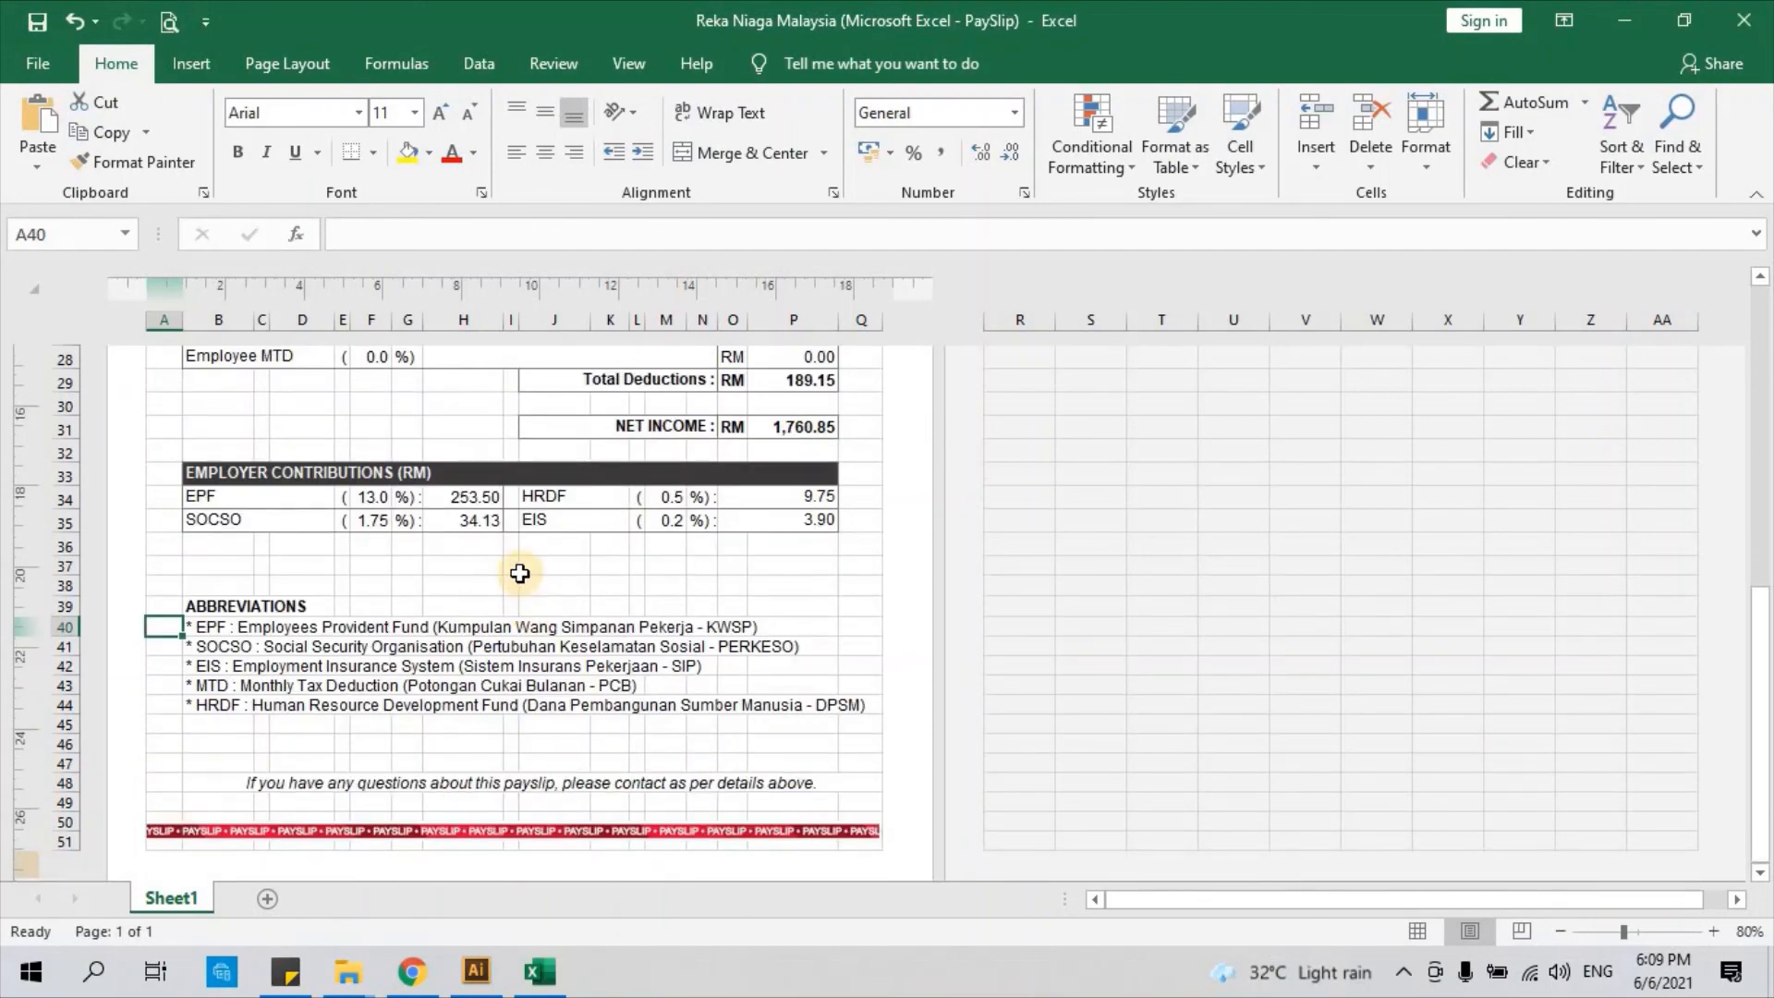
pyautogui.scroll(-1, 519, 574)
pyautogui.scroll(7, 439, 536)
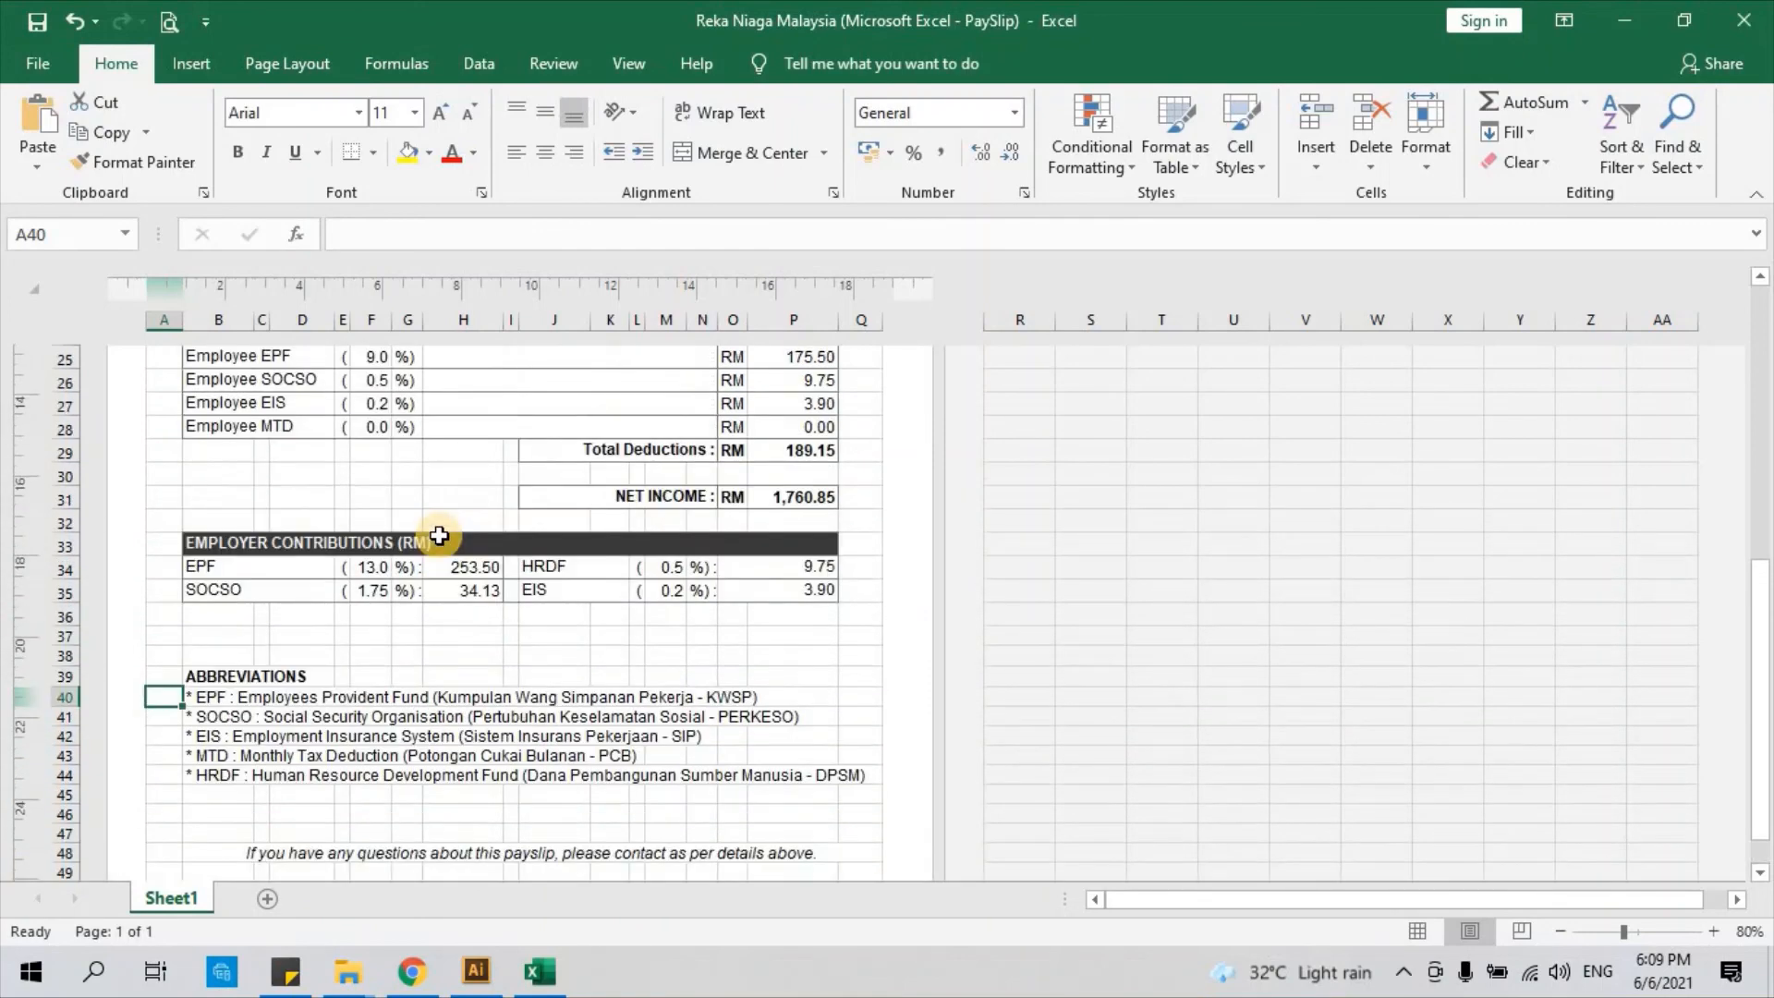
pyautogui.scroll(3, 439, 536)
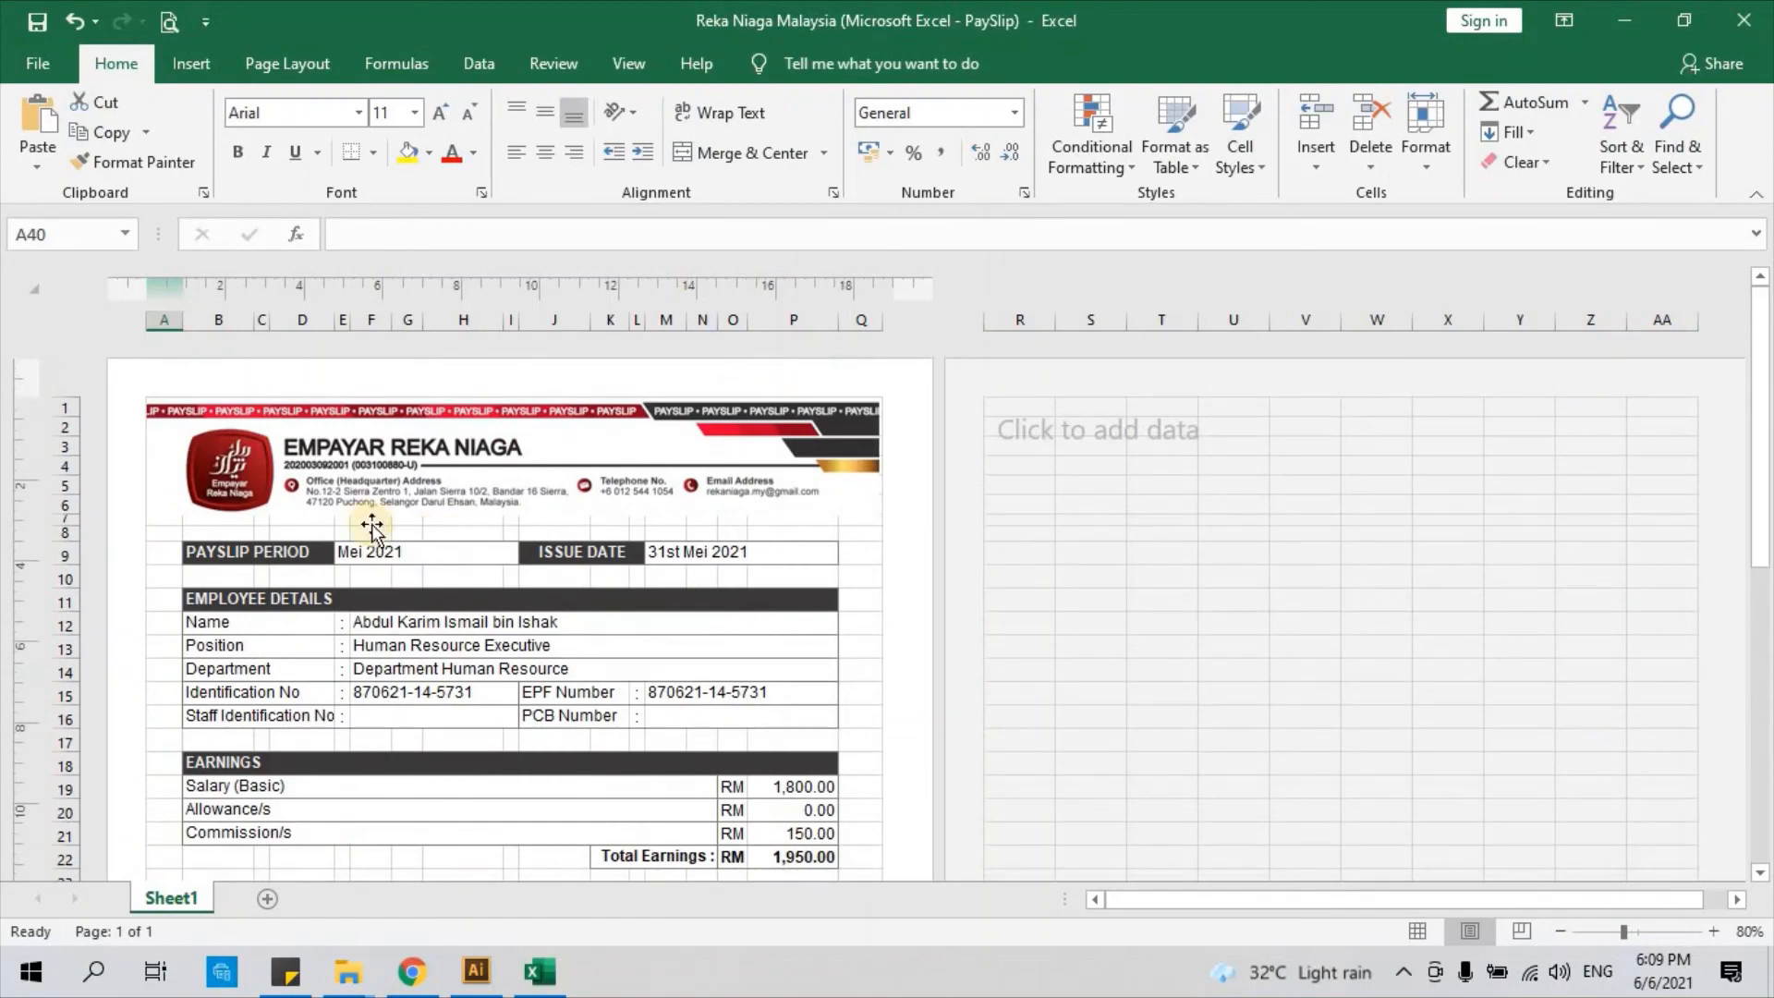
# Start Save As to This PC, enter part of the employee's name as file name, then cancel
pyautogui.click(28, 51)
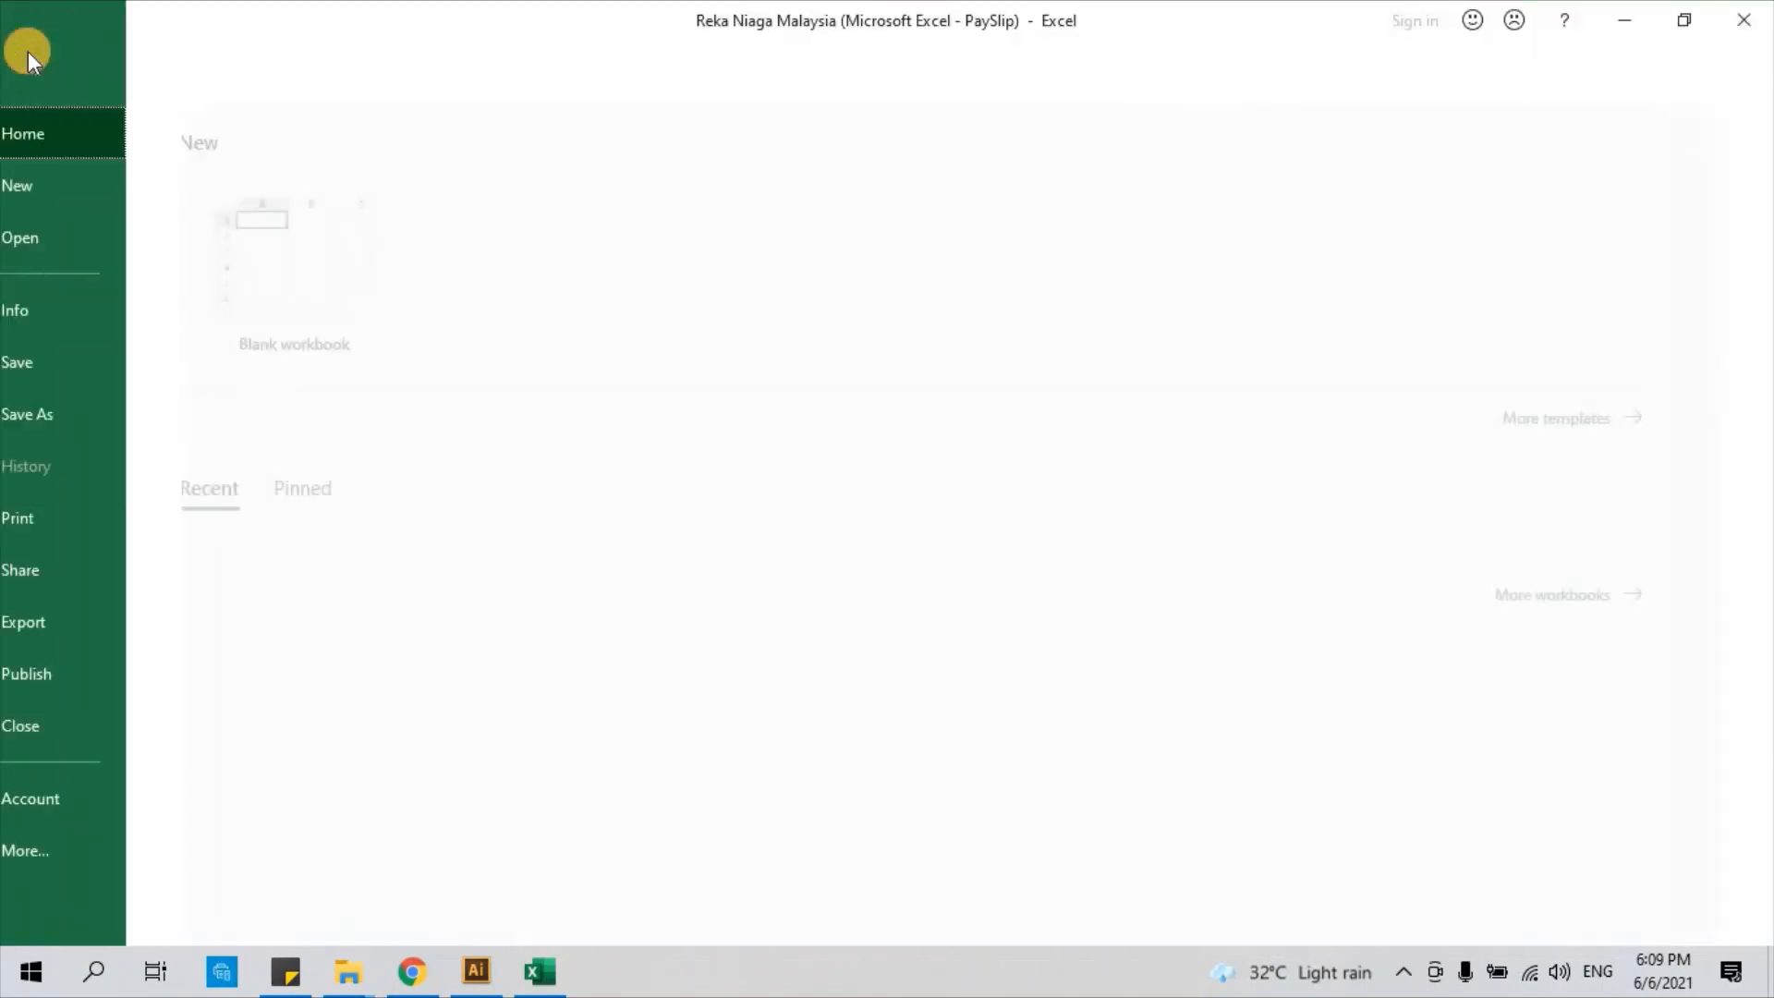
pyautogui.click(93, 424)
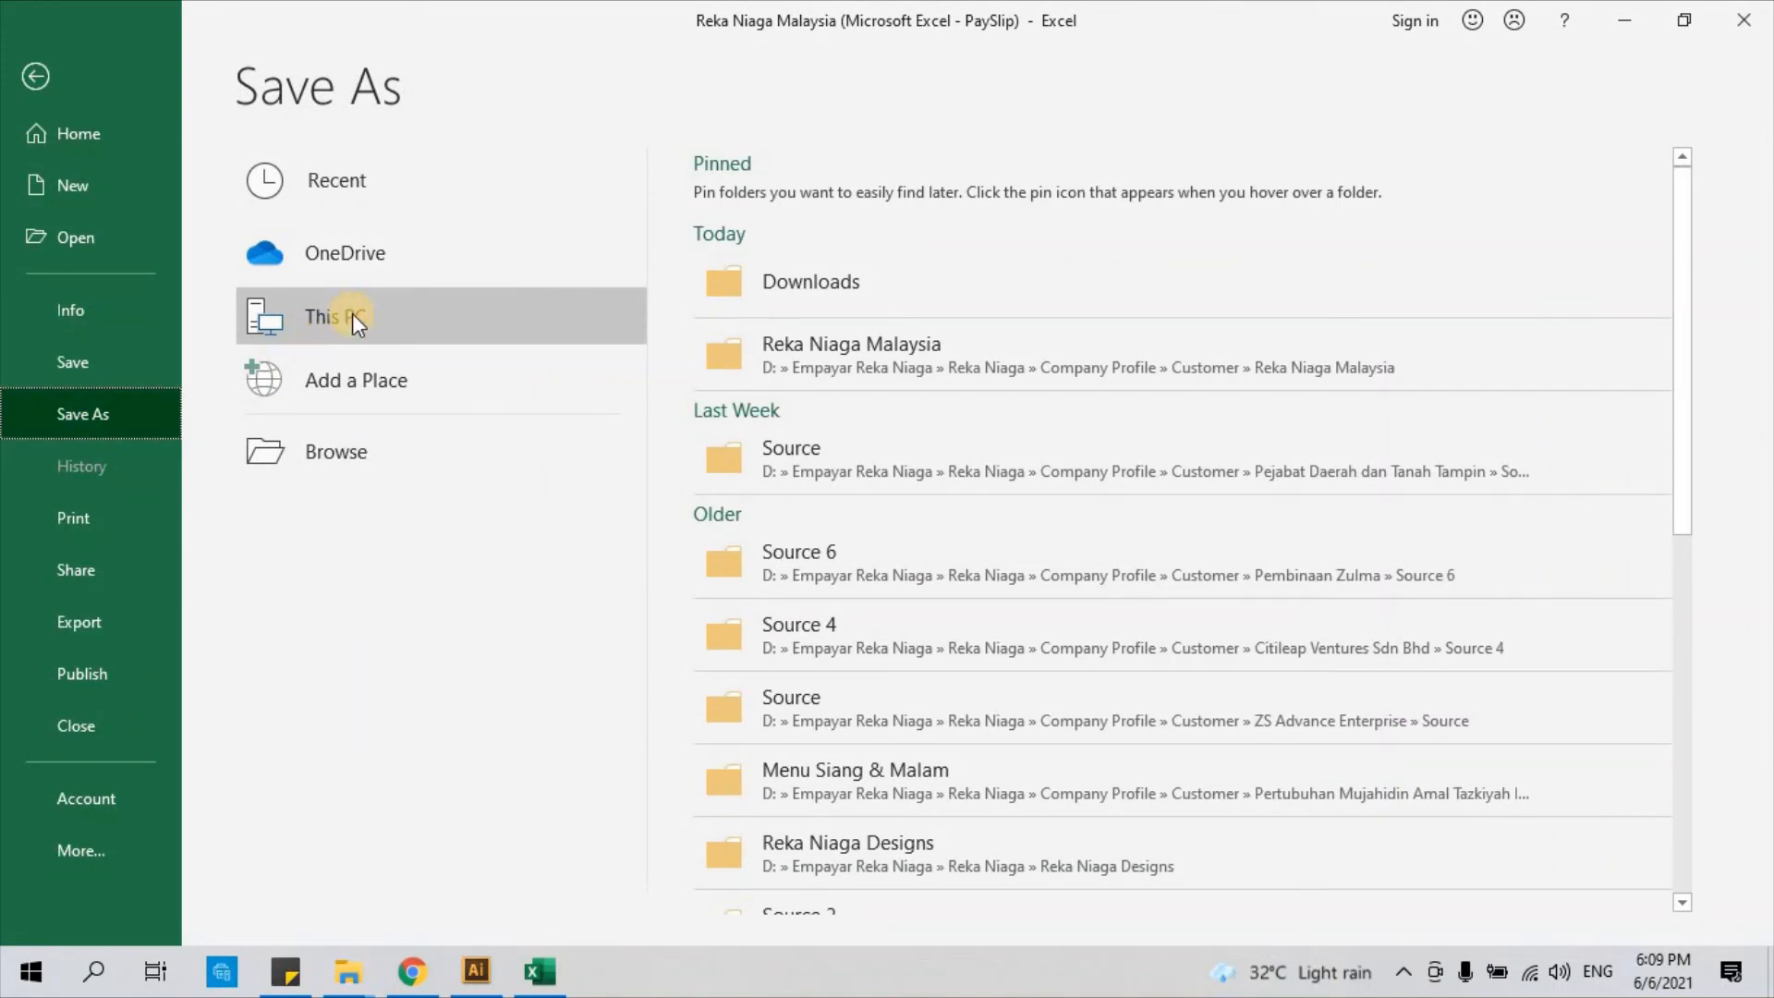
pyautogui.click(352, 316)
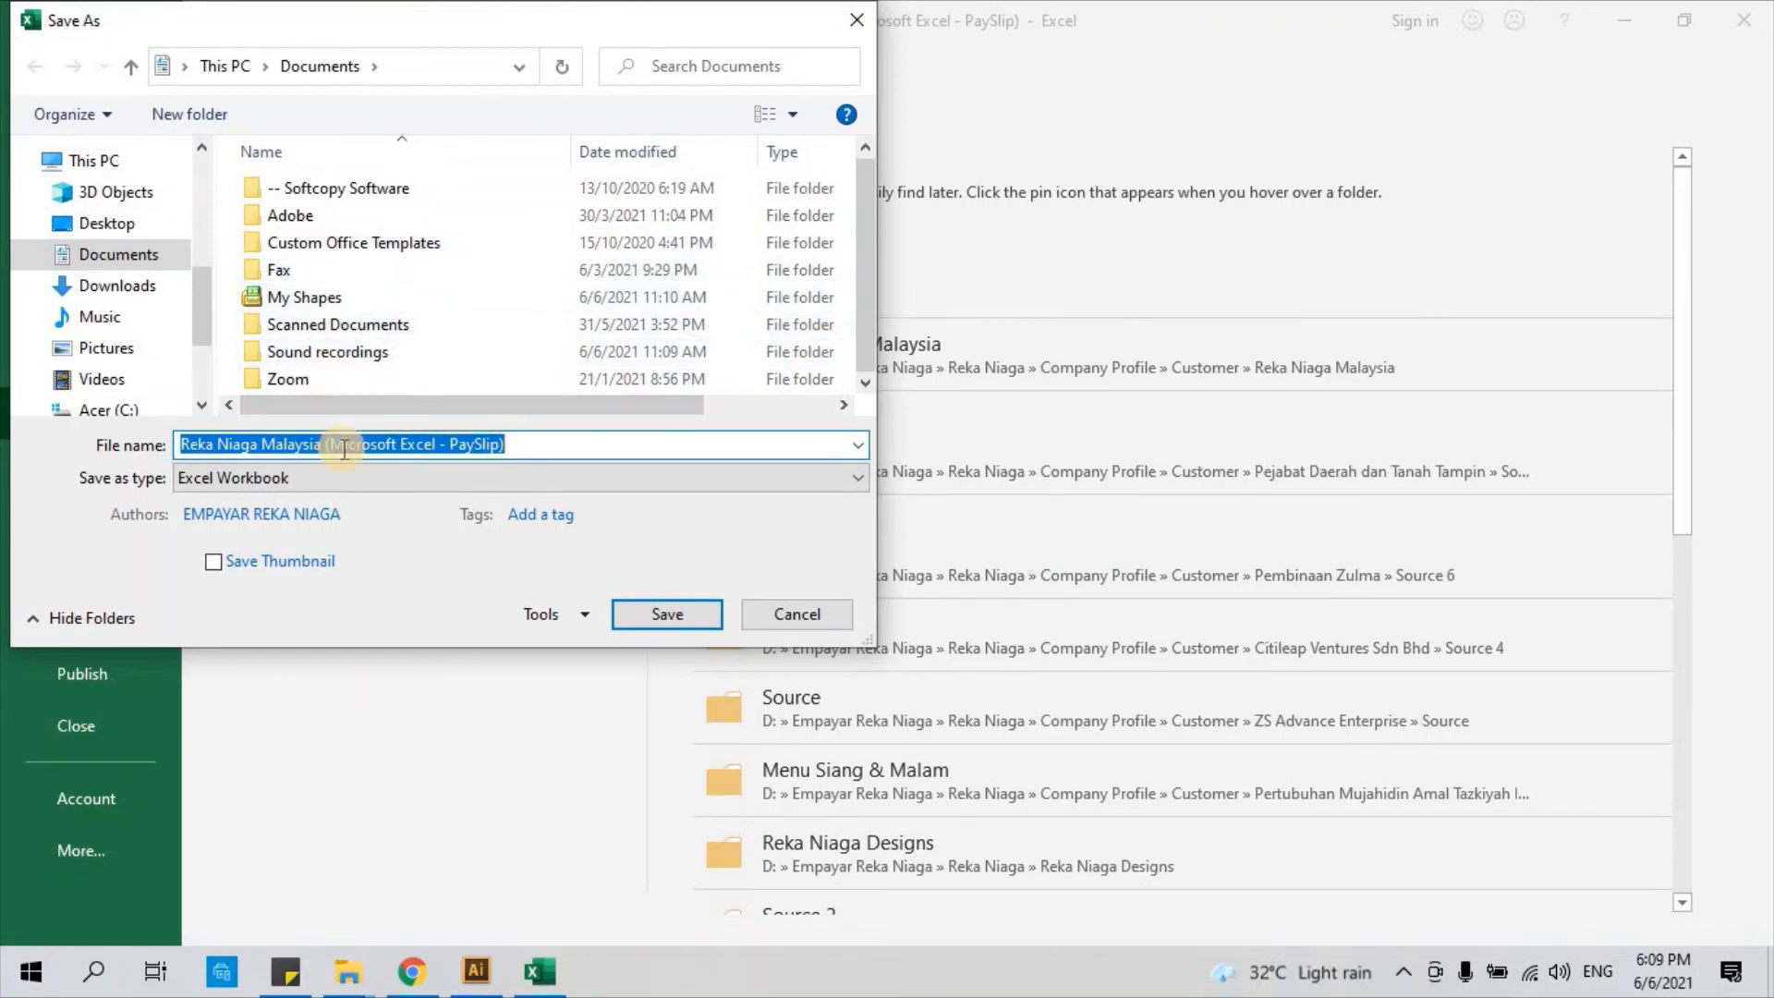
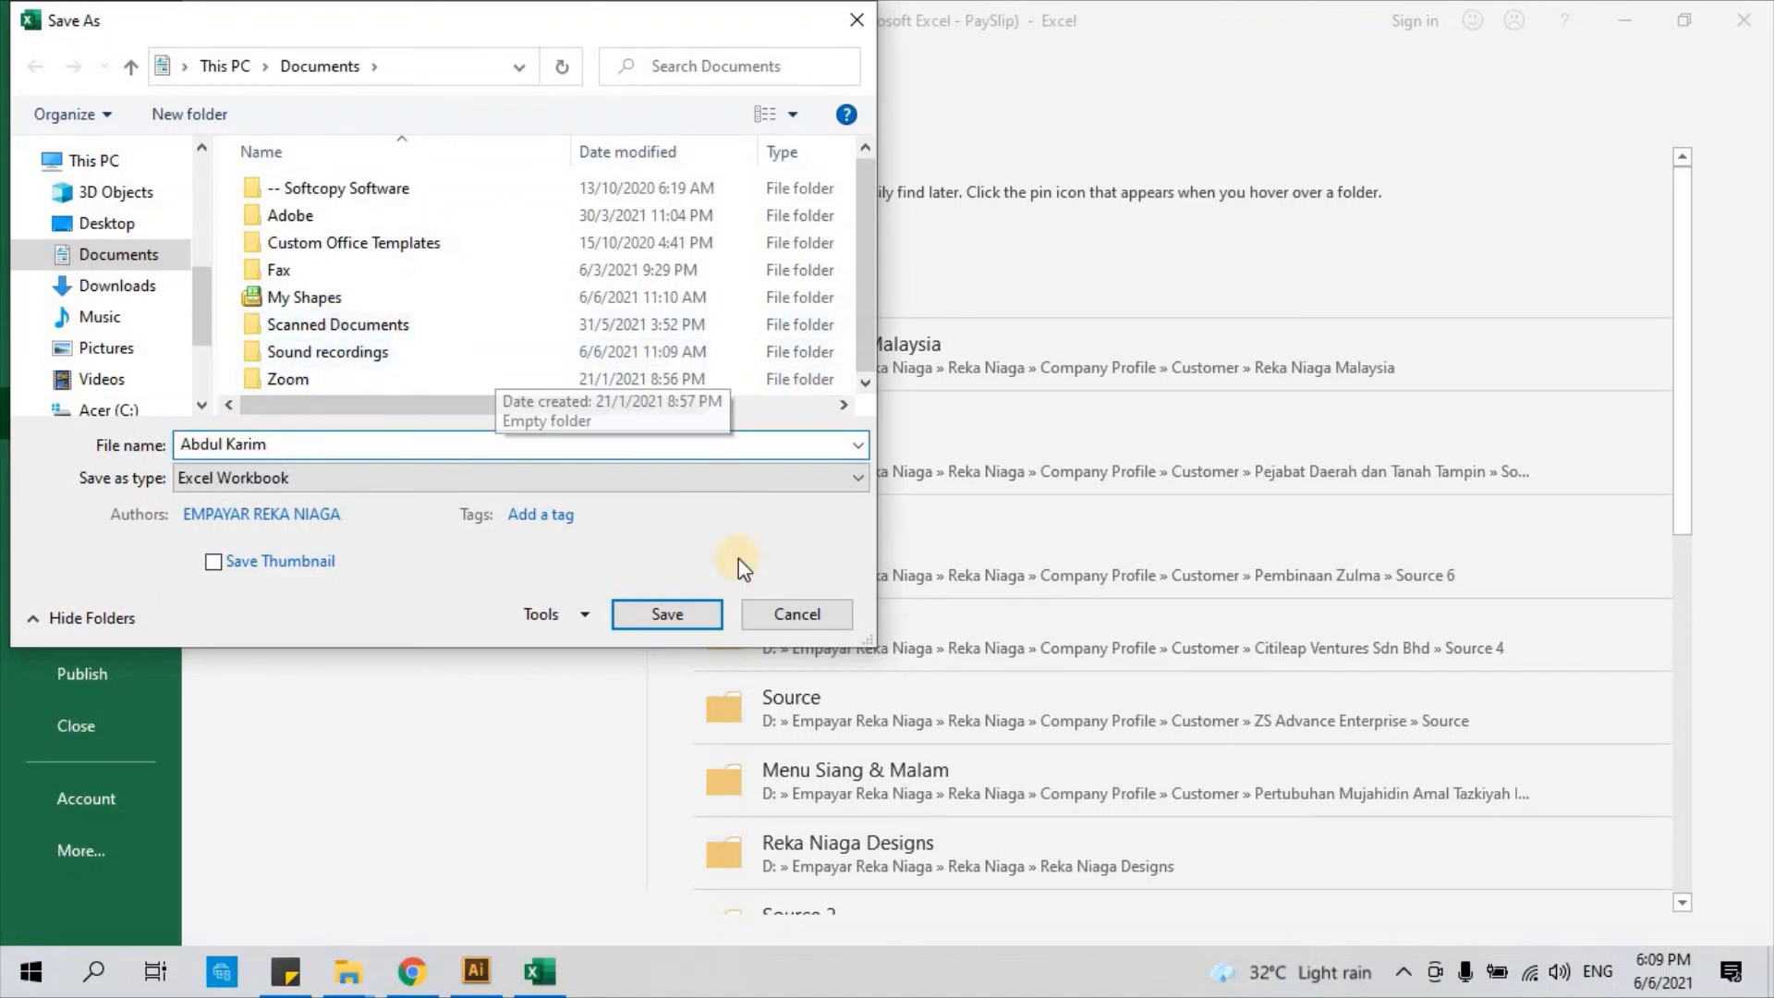
pyautogui.click(797, 614)
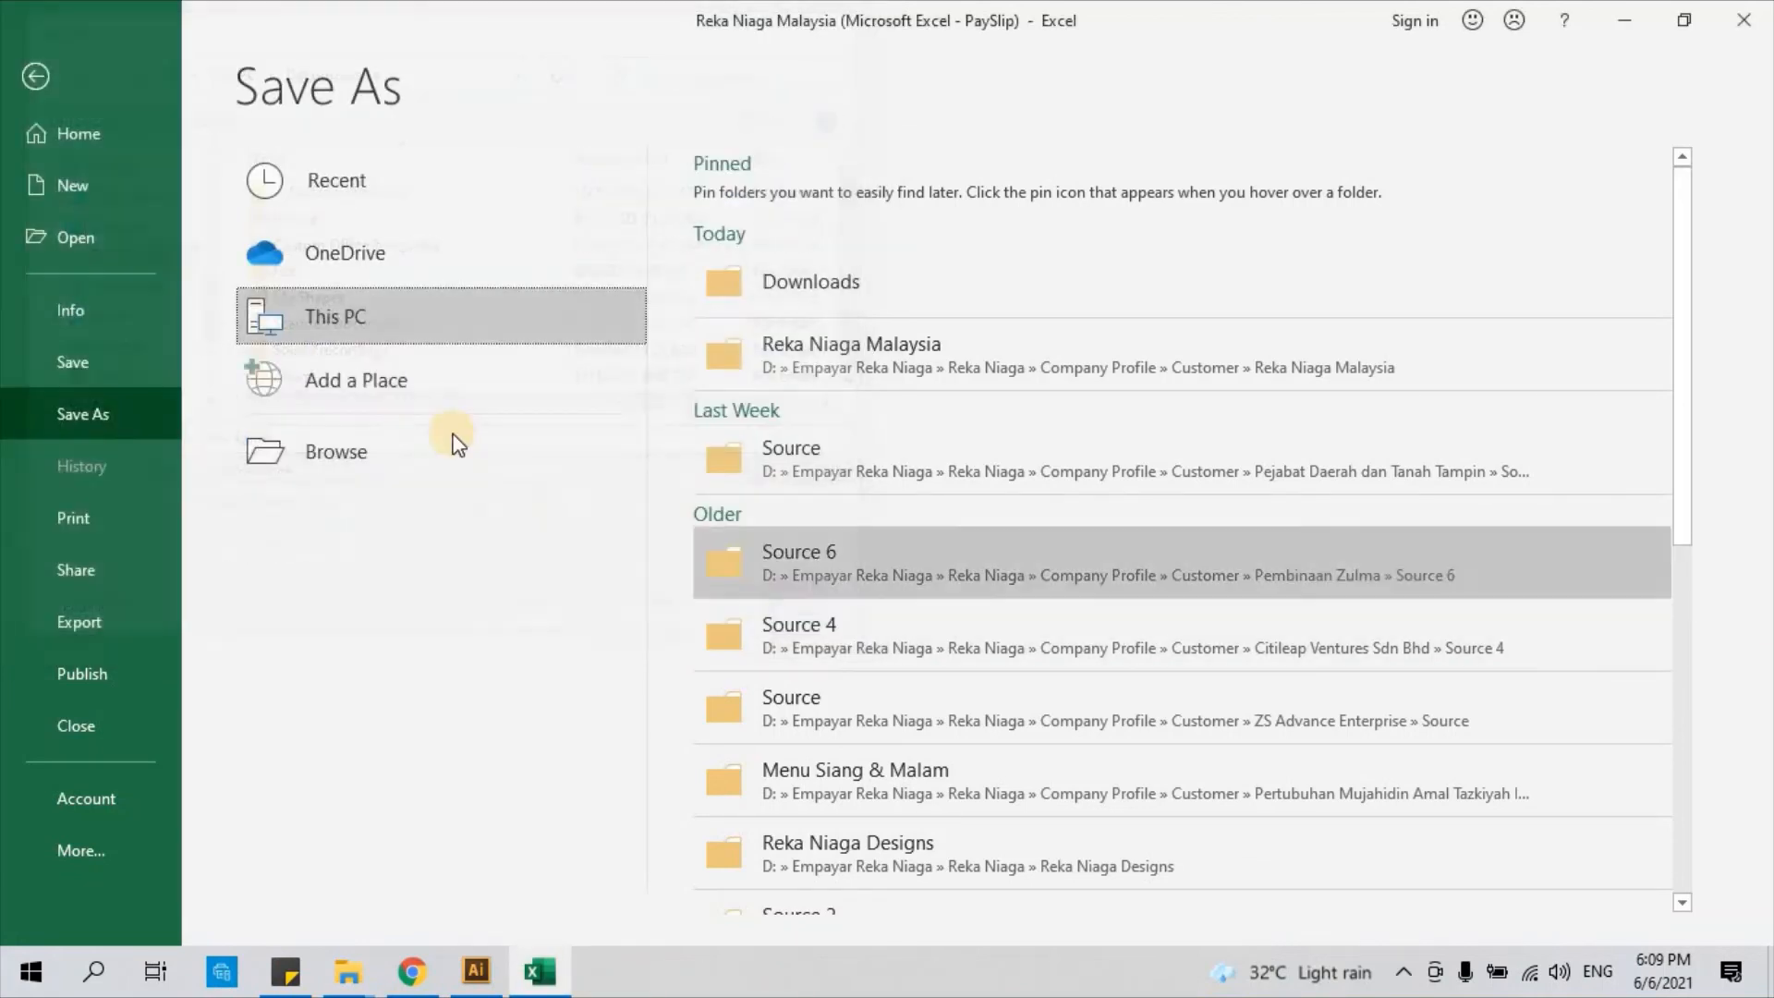
# Show the payslip's print preview with the Canon E410 series printer and 1 copy
pyautogui.click(75, 519)
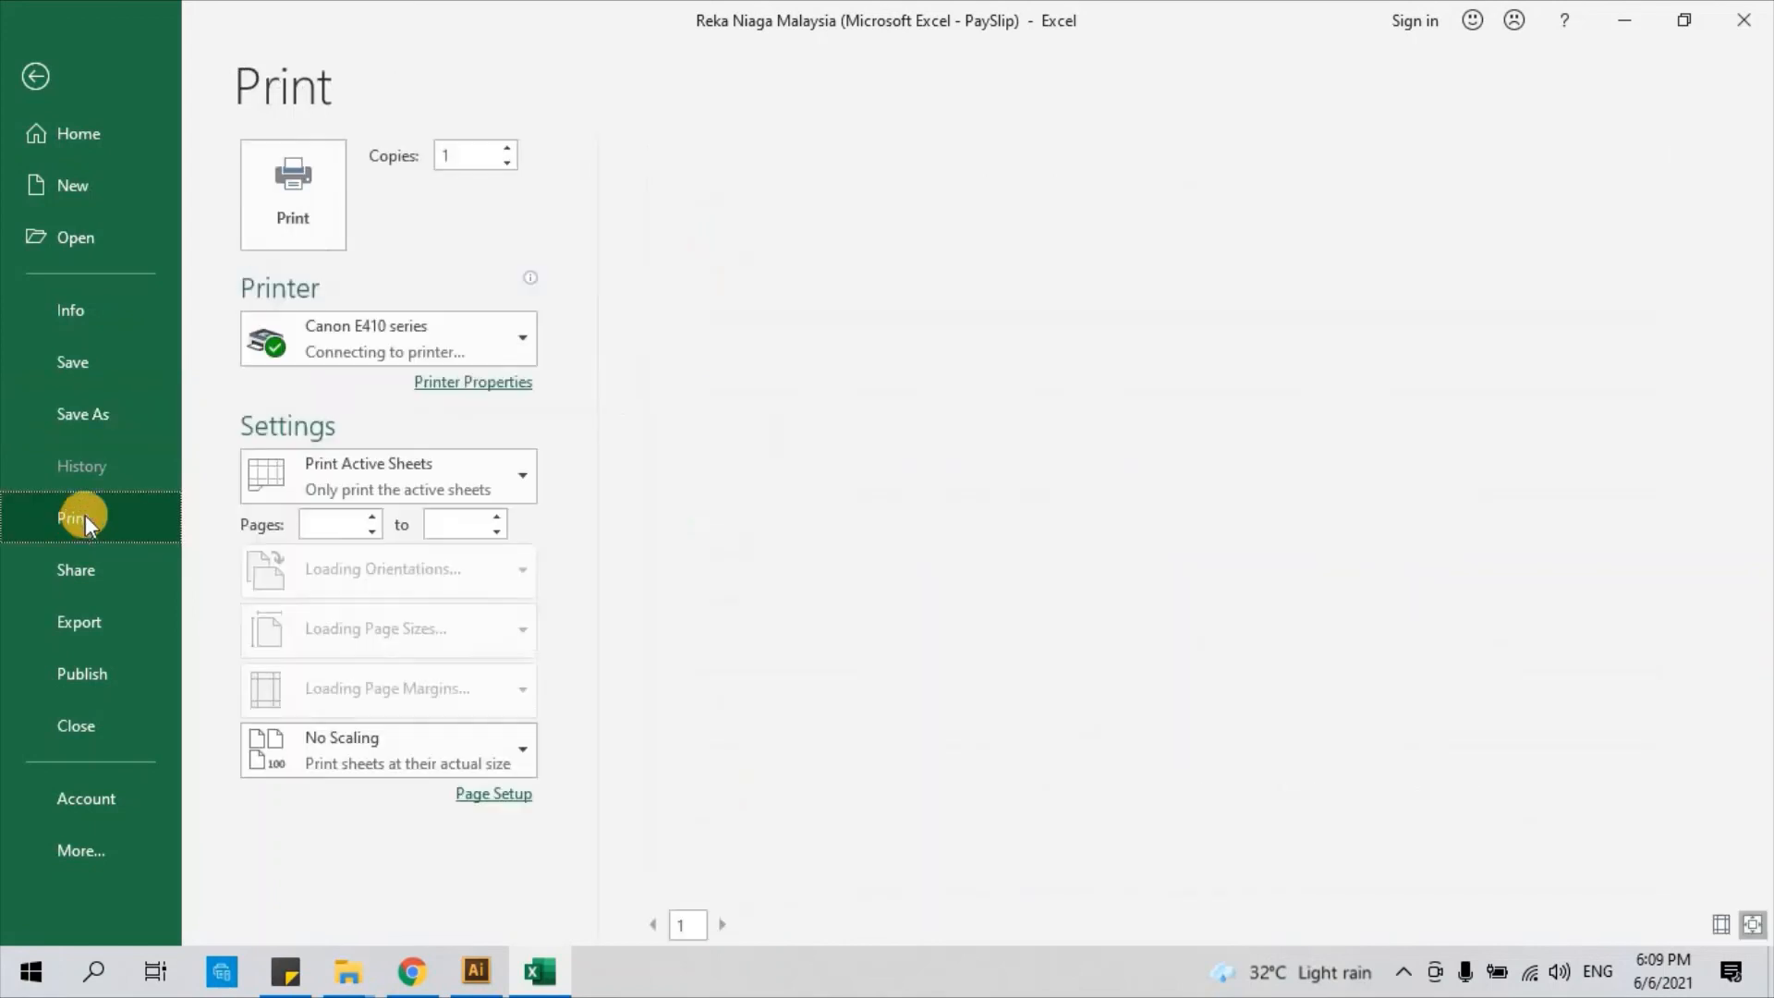